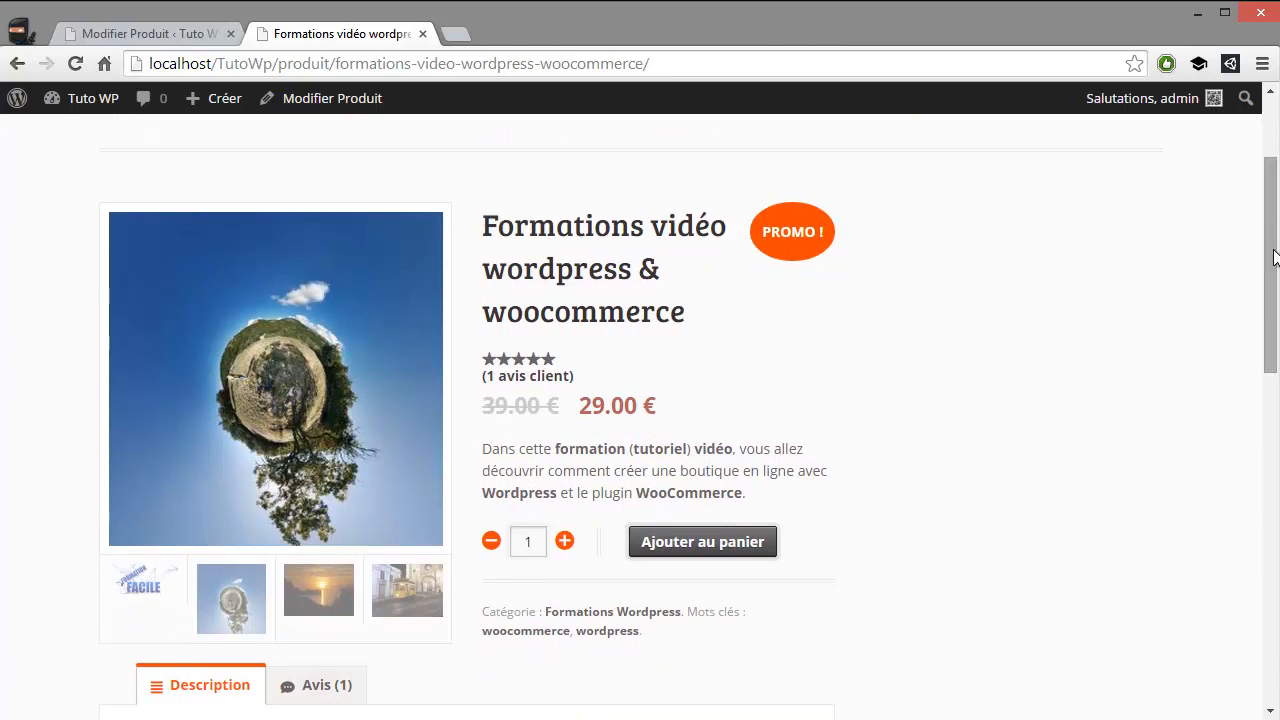
Examine the Formations vidéo wordpress & woocommerce product page, including its title, short description, category, tags, full description and related products
{"action": "left_click_drag", "start_coordinate": [1273, 254], "coordinate": [1262, 292]}
{"action": "left_click_drag", "start_coordinate": [555, 318], "coordinate": [668, 341]}
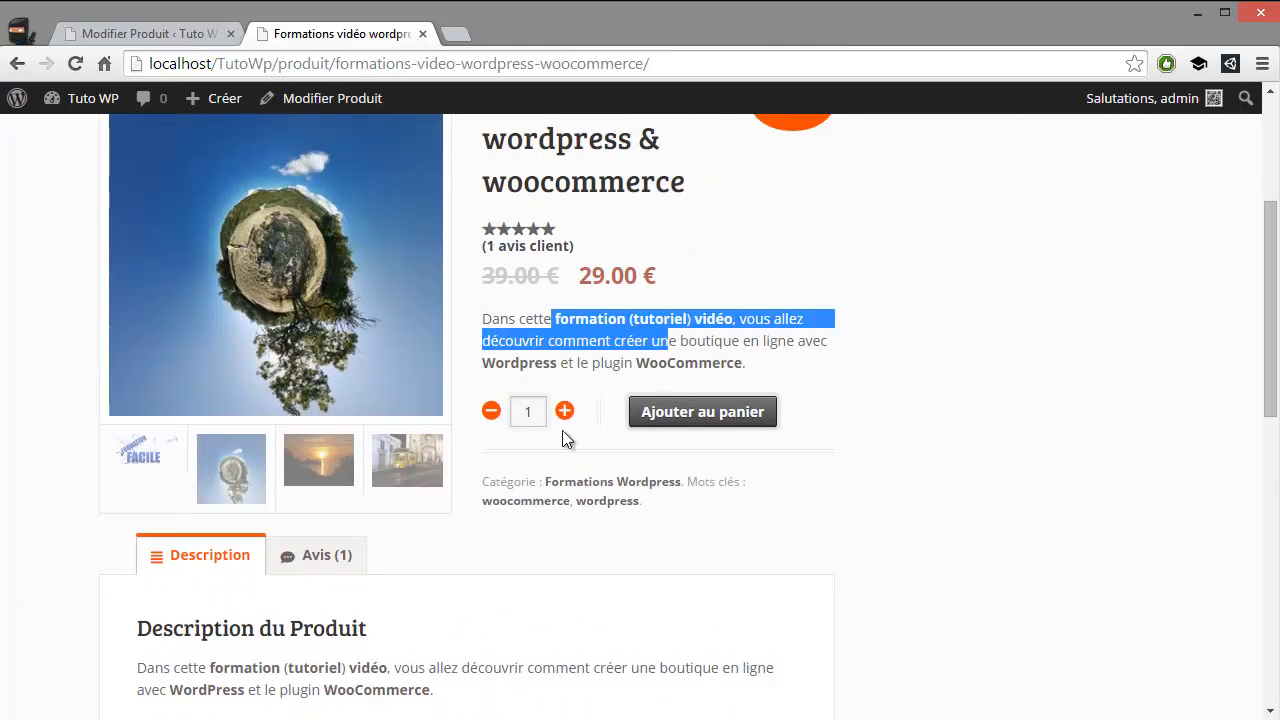
{"action": "scroll", "coordinate": [397, 498], "scroll_direction": "down", "scroll_amount": 2}
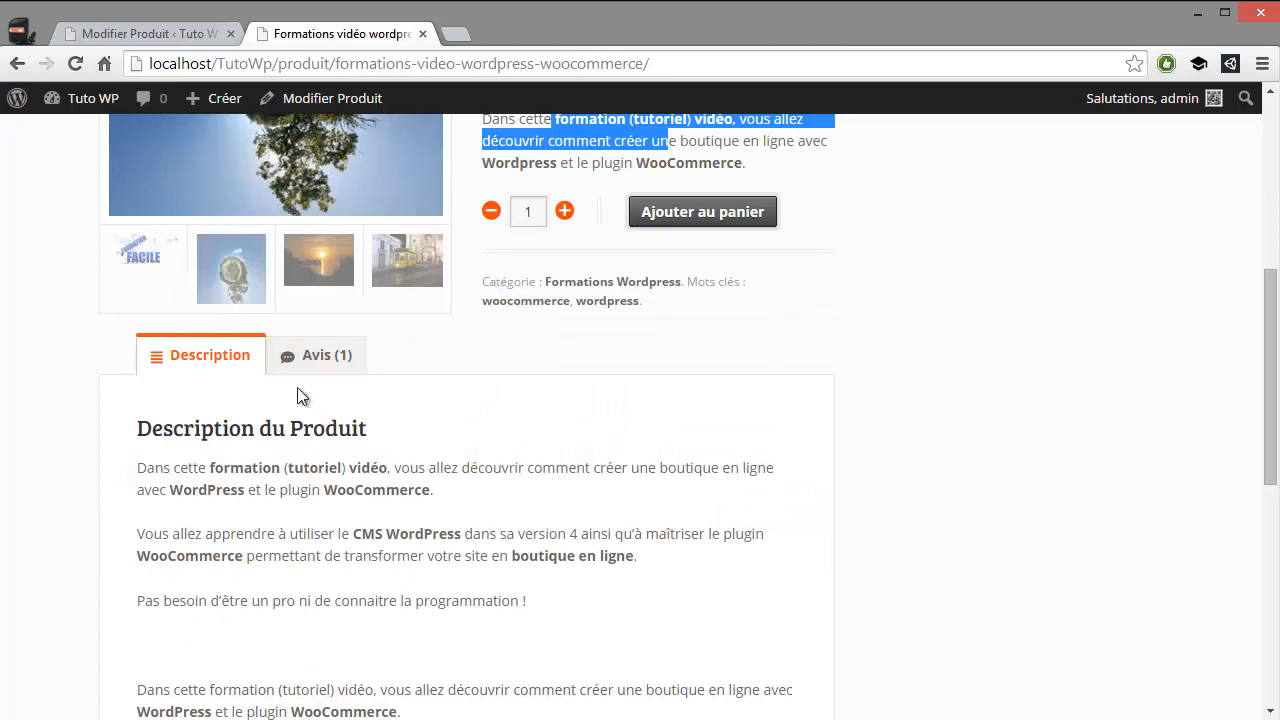
{"action": "scroll", "coordinate": [300, 360], "scroll_direction": "down", "scroll_amount": 6}
{"action": "scroll", "coordinate": [331, 389], "scroll_direction": "up", "scroll_amount": 8}
{"action": "scroll", "coordinate": [543, 348], "scroll_direction": "up", "scroll_amount": 1}
{"action": "scroll", "coordinate": [654, 552], "scroll_direction": "down", "scroll_amount": 2}
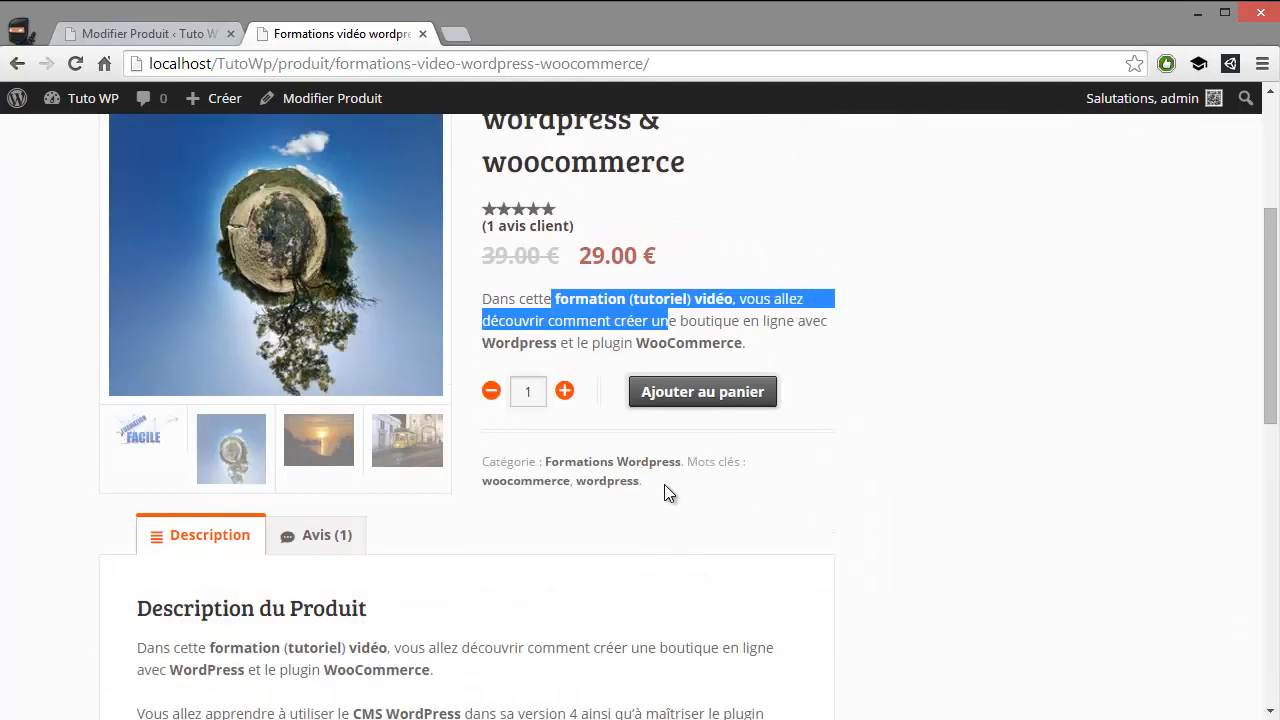
{"action": "left_click_drag", "start_coordinate": [660, 484], "coordinate": [517, 462]}
{"action": "scroll", "coordinate": [536, 464], "scroll_direction": "up", "scroll_amount": 3}
{"action": "scroll", "coordinate": [540, 450], "scroll_direction": "up", "scroll_amount": 1}
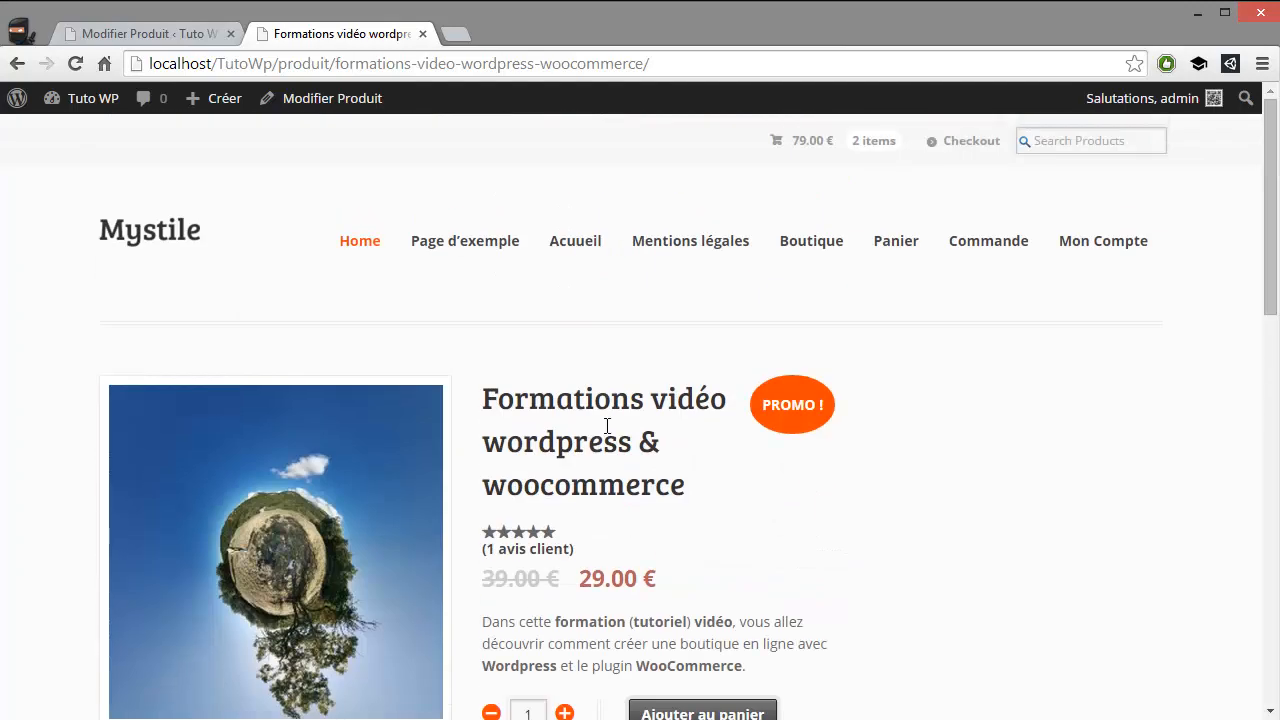
{"action": "left_click_drag", "start_coordinate": [516, 400], "coordinate": [664, 458]}
{"action": "scroll", "coordinate": [380, 380], "scroll_direction": "down", "scroll_amount": 10}
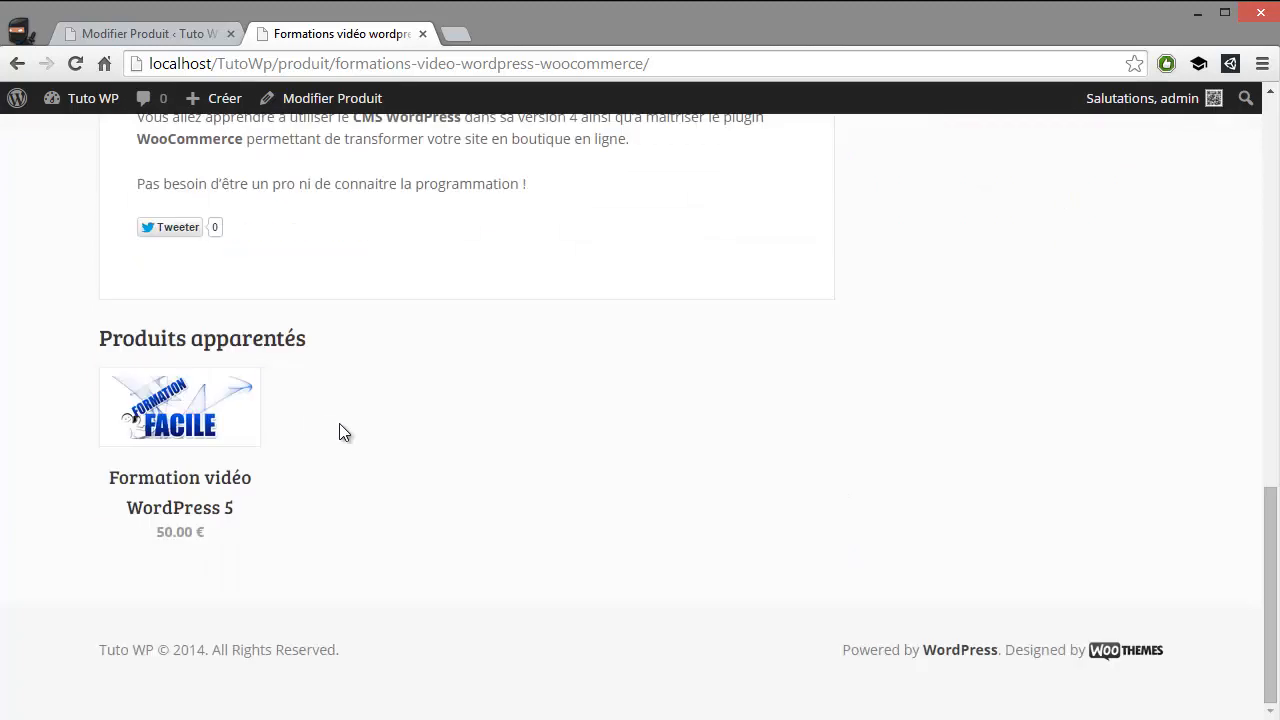
{"action": "scroll", "coordinate": [360, 450], "scroll_direction": "up", "scroll_amount": 10}
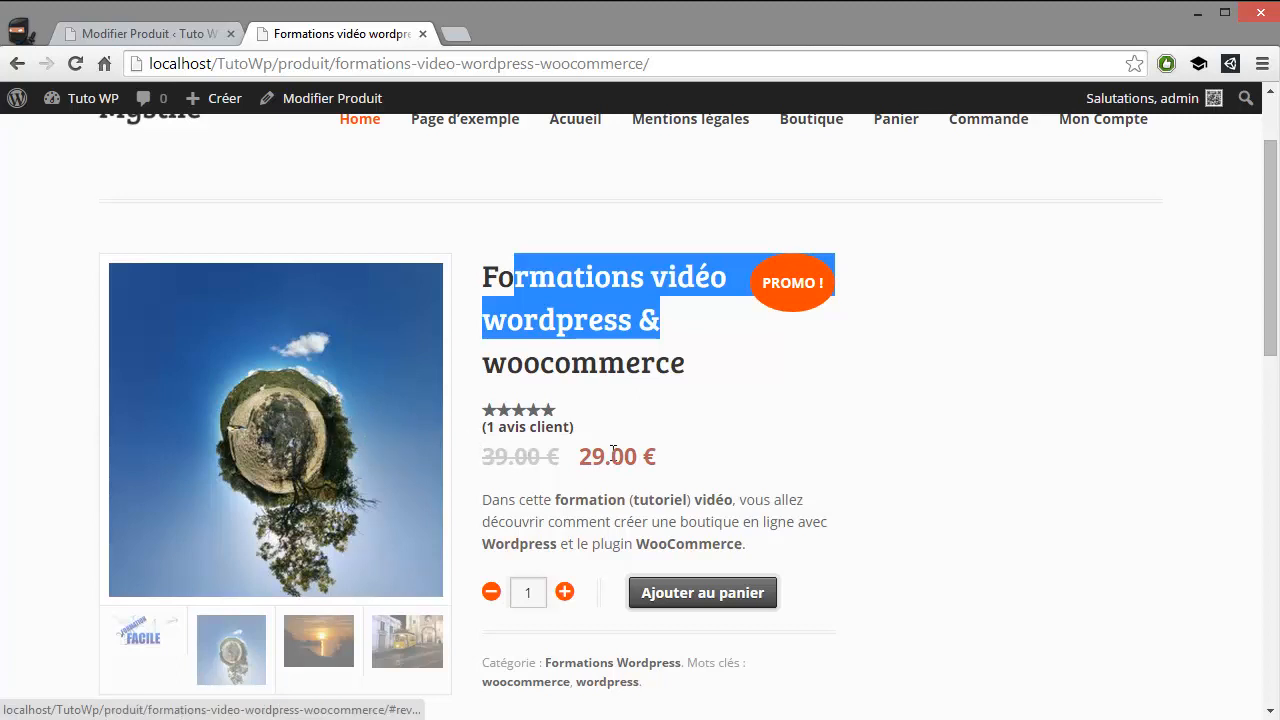
{"action": "scroll", "coordinate": [637, 460], "scroll_direction": "down", "scroll_amount": 2}
{"action": "scroll", "coordinate": [650, 455], "scroll_direction": "down", "scroll_amount": 7}
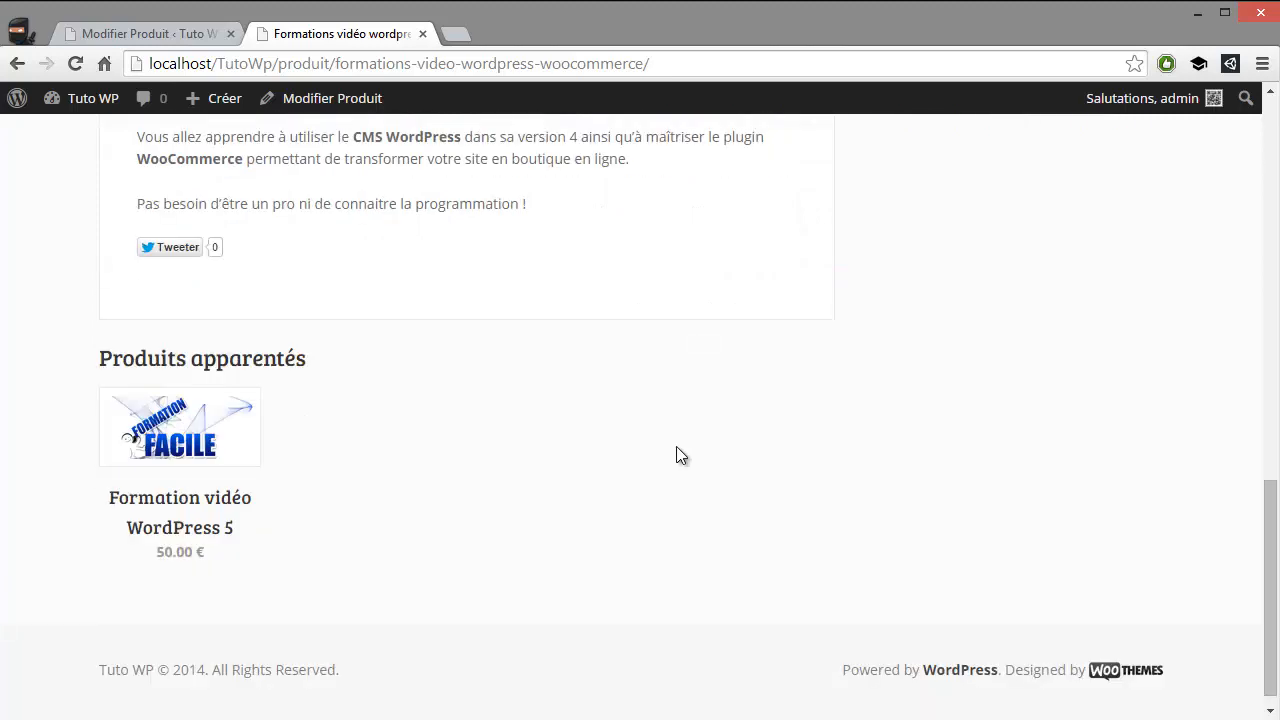
{"action": "scroll", "coordinate": [266, 414], "scroll_direction": "up", "scroll_amount": 10}
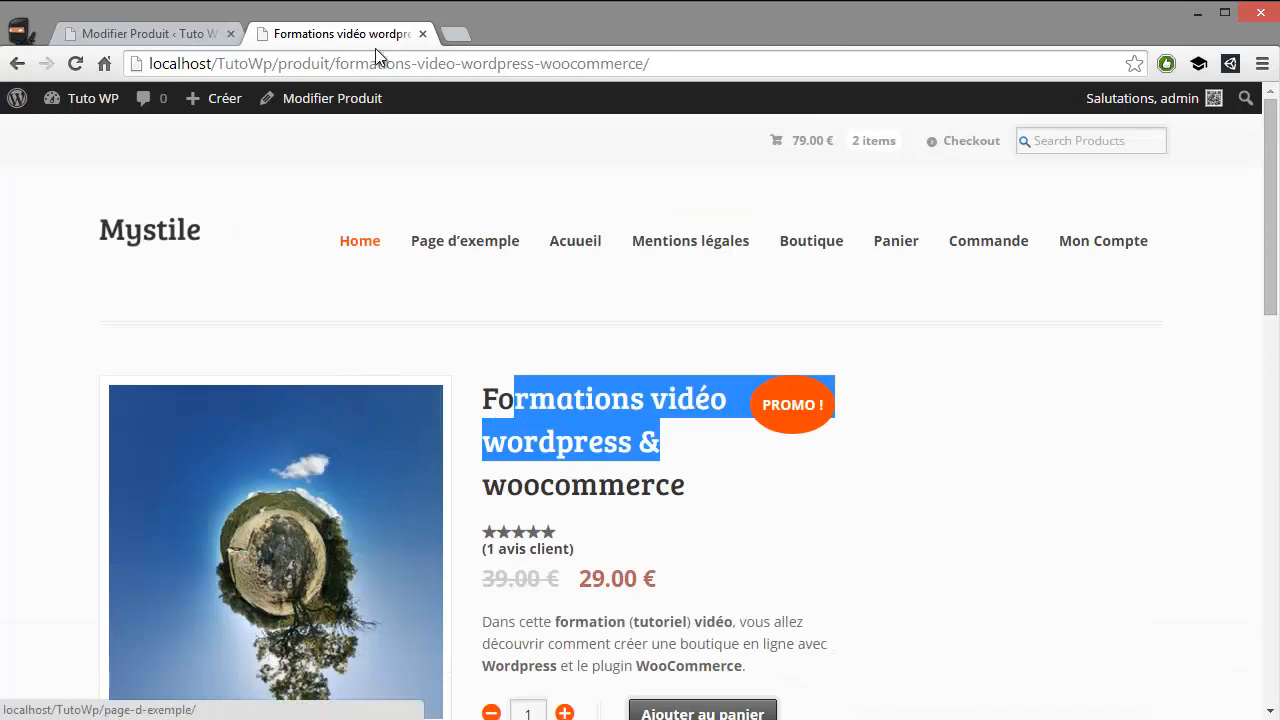
Open the Formations Wordpress product category for editing and check the available parent categories, keeping Aucun
{"action": "left_click", "coordinate": [93, 37]}
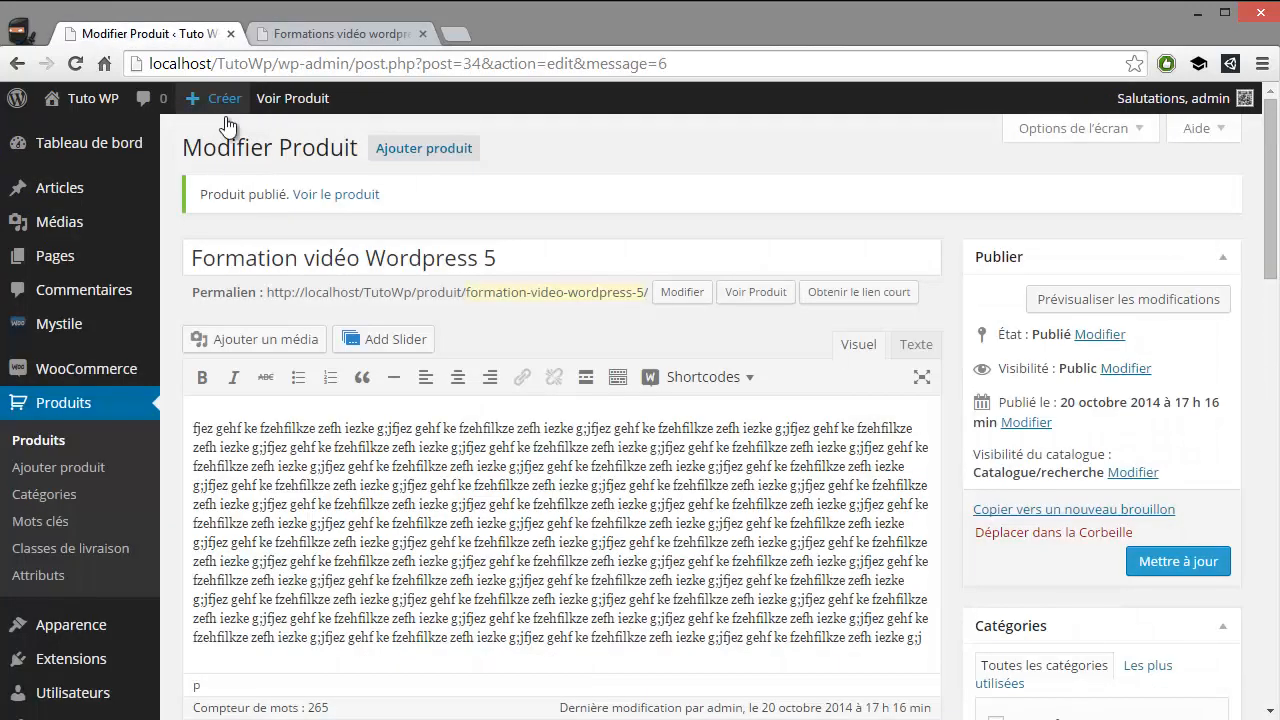
{"action": "left_click", "coordinate": [86, 491]}
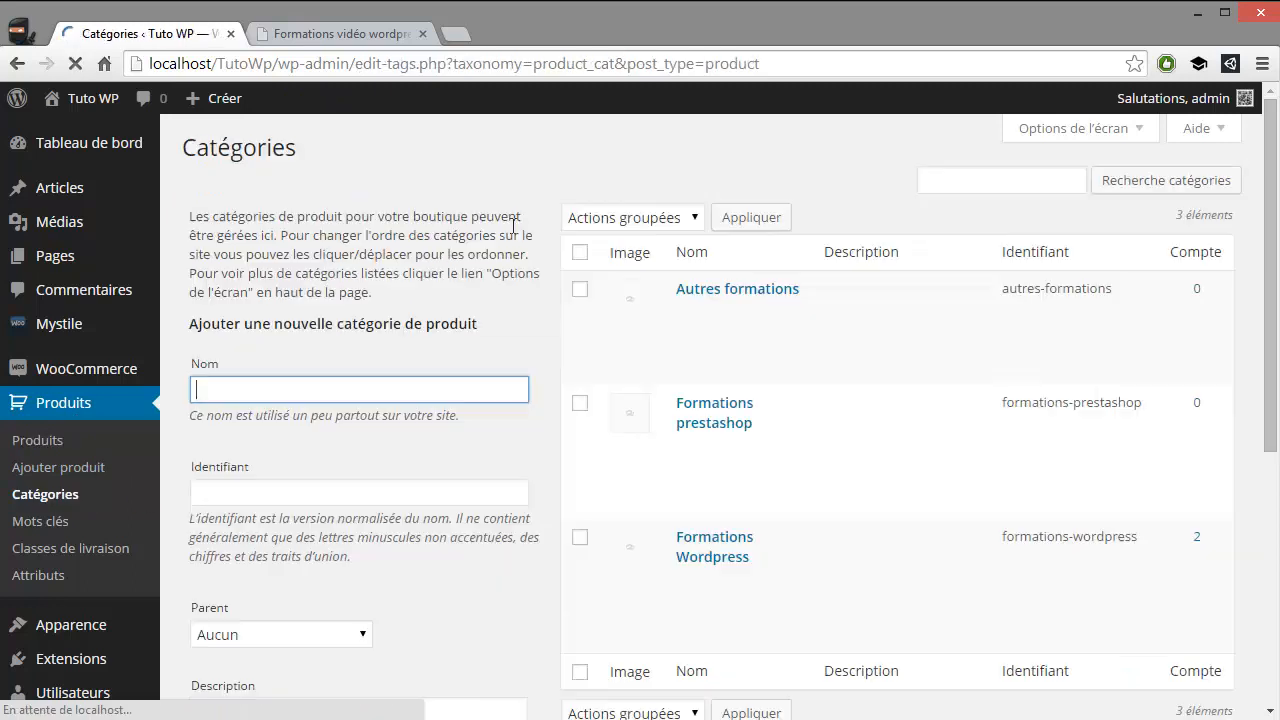
{"action": "scroll", "coordinate": [771, 360], "scroll_direction": "down", "scroll_amount": 1}
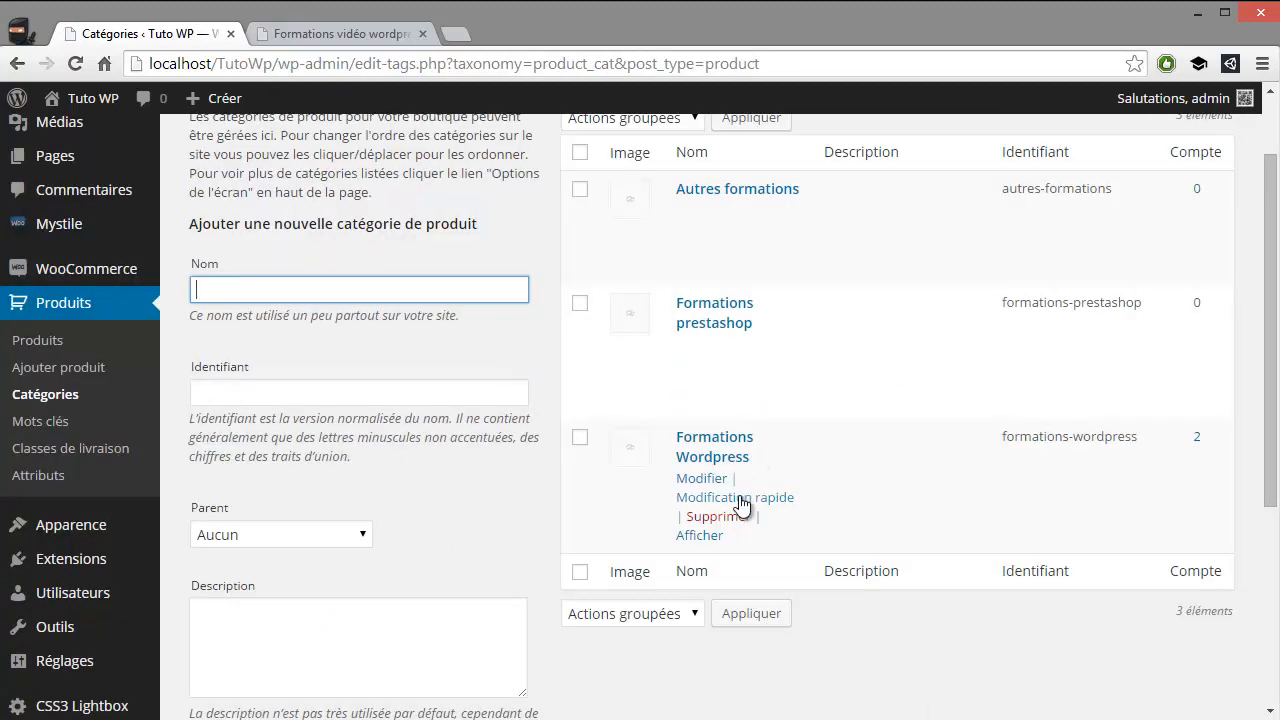
{"action": "left_click", "coordinate": [694, 479]}
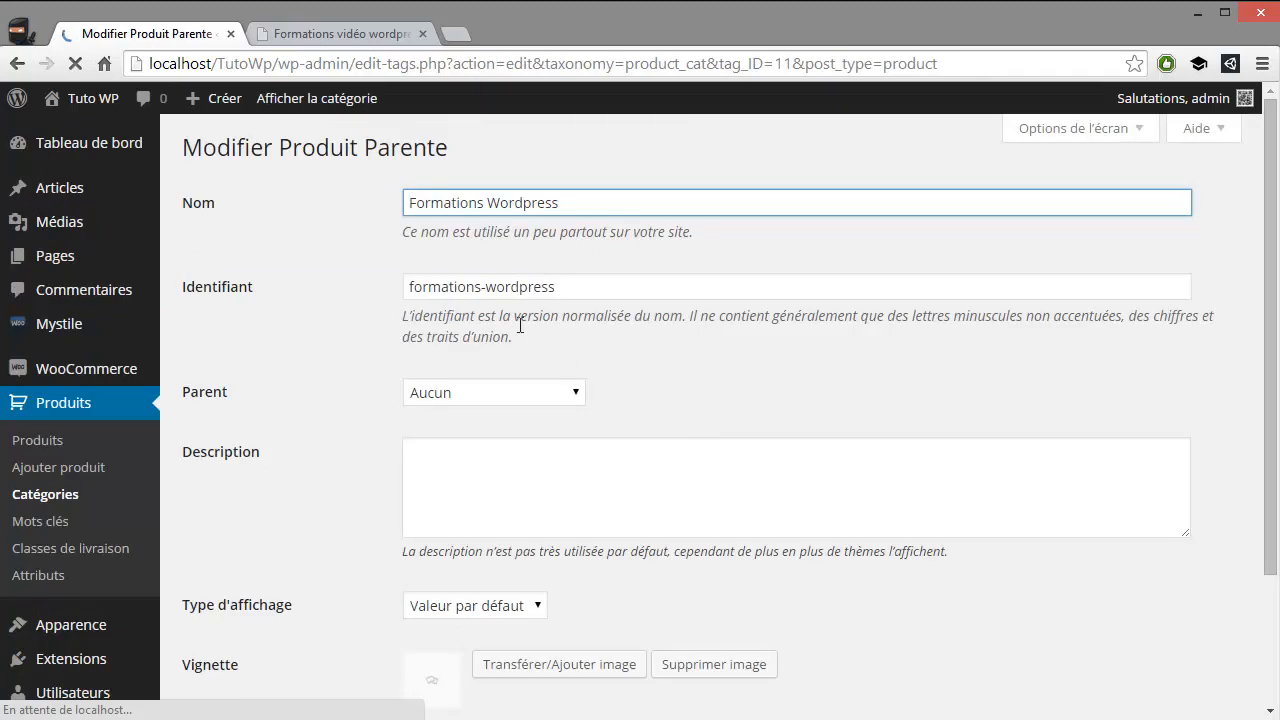
{"action": "left_click", "coordinate": [519, 386]}
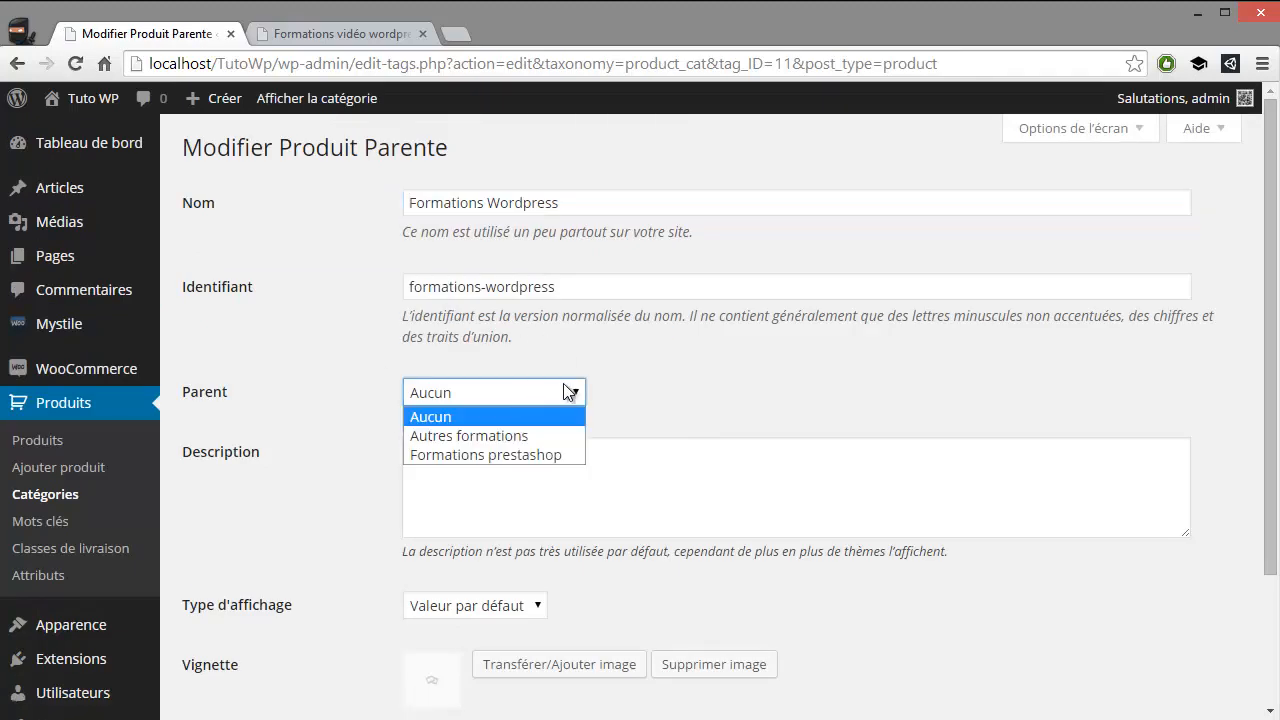
{"action": "left_click", "coordinate": [639, 387]}
Fill the category description with the sentence "description de ma categorie..." repeated over several lines
{"action": "left_click", "coordinate": [545, 444]}
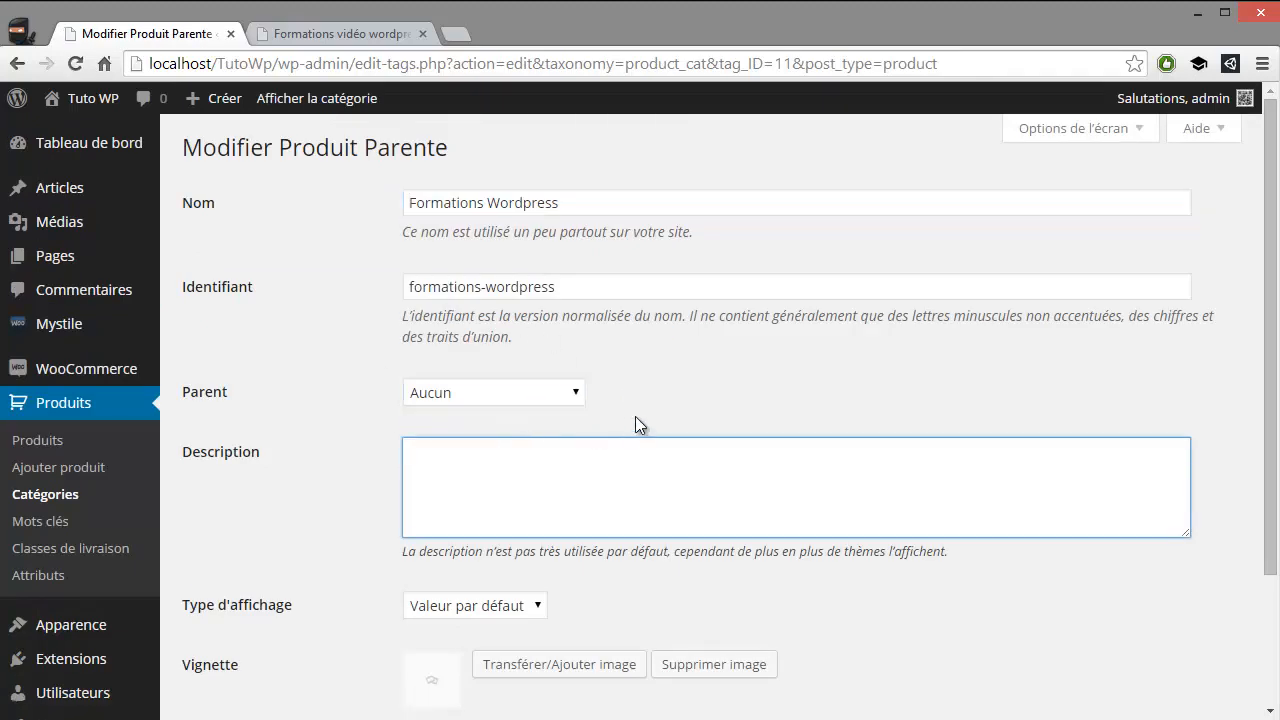
{"action": "type", "text": "description de ma categor"}
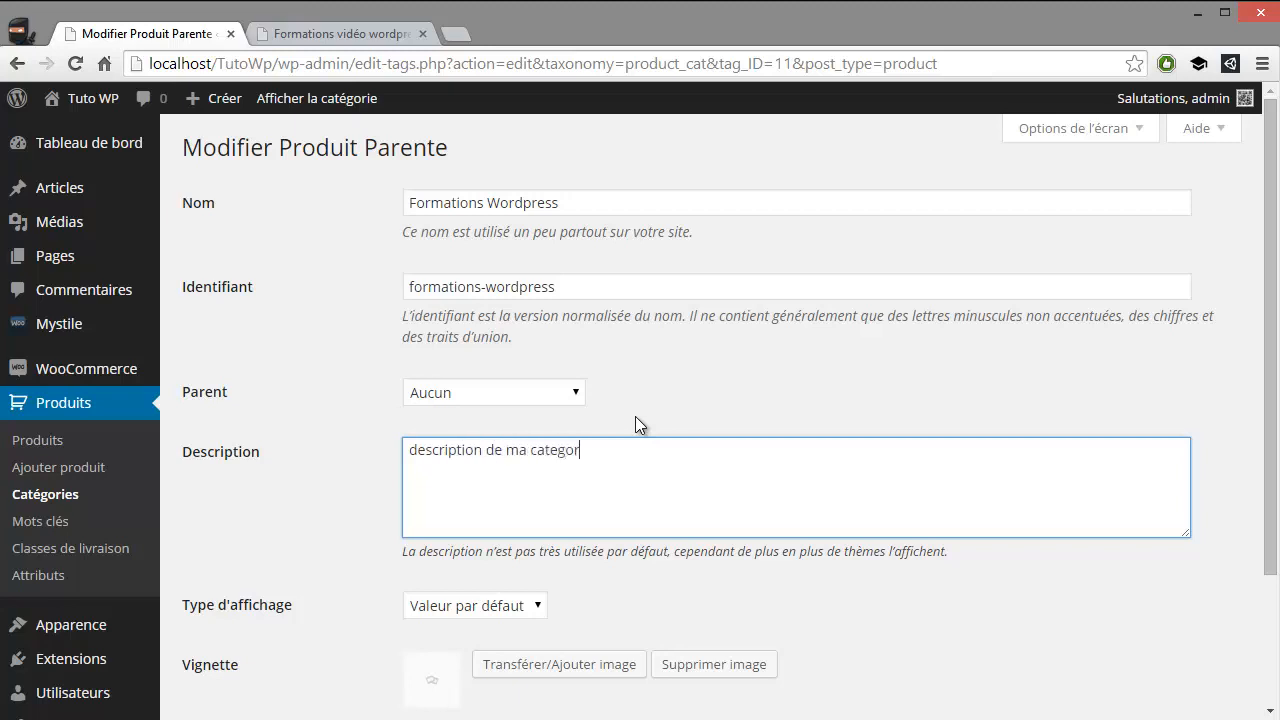
{"action": "type", "text": "ie..."}
{"action": "key", "text": "ctrl+a"}
{"action": "key", "text": "Right"}
{"action": "key", "text": "ctrl+v"}
{"action": "key", "text": "ctrl+v"}
{"action": "key", "text": "ctrl+v"}
{"action": "key", "text": "ctrl+v"}
{"action": "key", "text": "ctrl+v"}
{"action": "key", "text": "ctrl+v"}
{"action": "key", "text": "ctrl+v"}
{"action": "key", "text": "ctrl+v"}
{"action": "key", "text": "ctrl+v"}
{"action": "key", "text": "ctrl+v"}
{"action": "key", "text": "ctrl+v"}
{"action": "key", "text": "ctrl+v"}
{"action": "key", "text": "ctrl+v"}
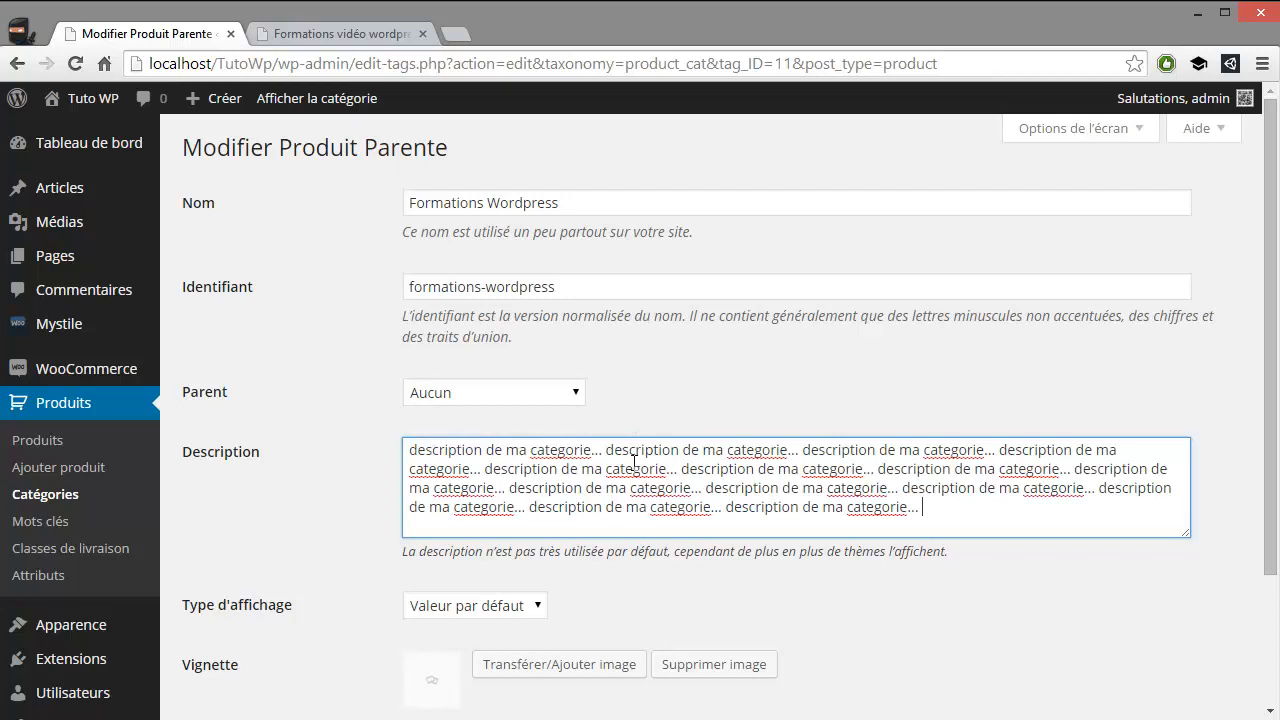
{"action": "left_click_drag", "start_coordinate": [514, 466], "coordinate": [672, 488]}
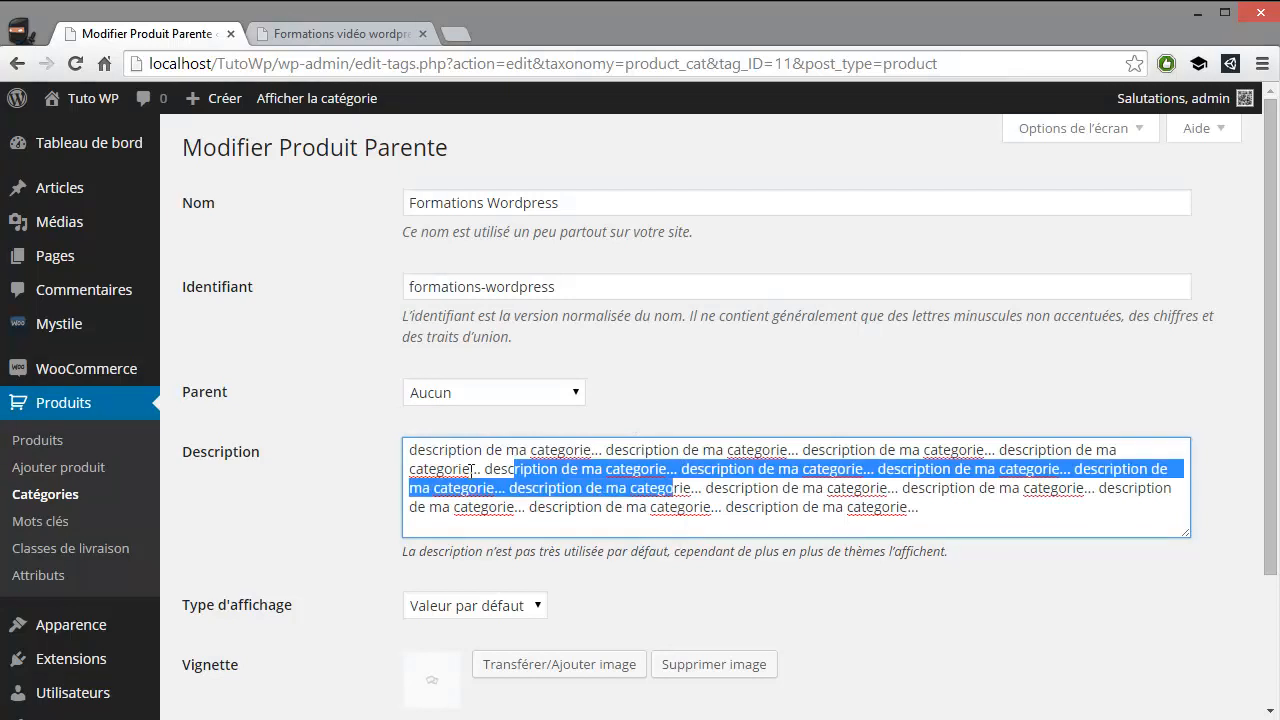
{"action": "left_click", "coordinate": [432, 451]}
{"action": "left_click_drag", "start_coordinate": [433, 450], "coordinate": [680, 508]}
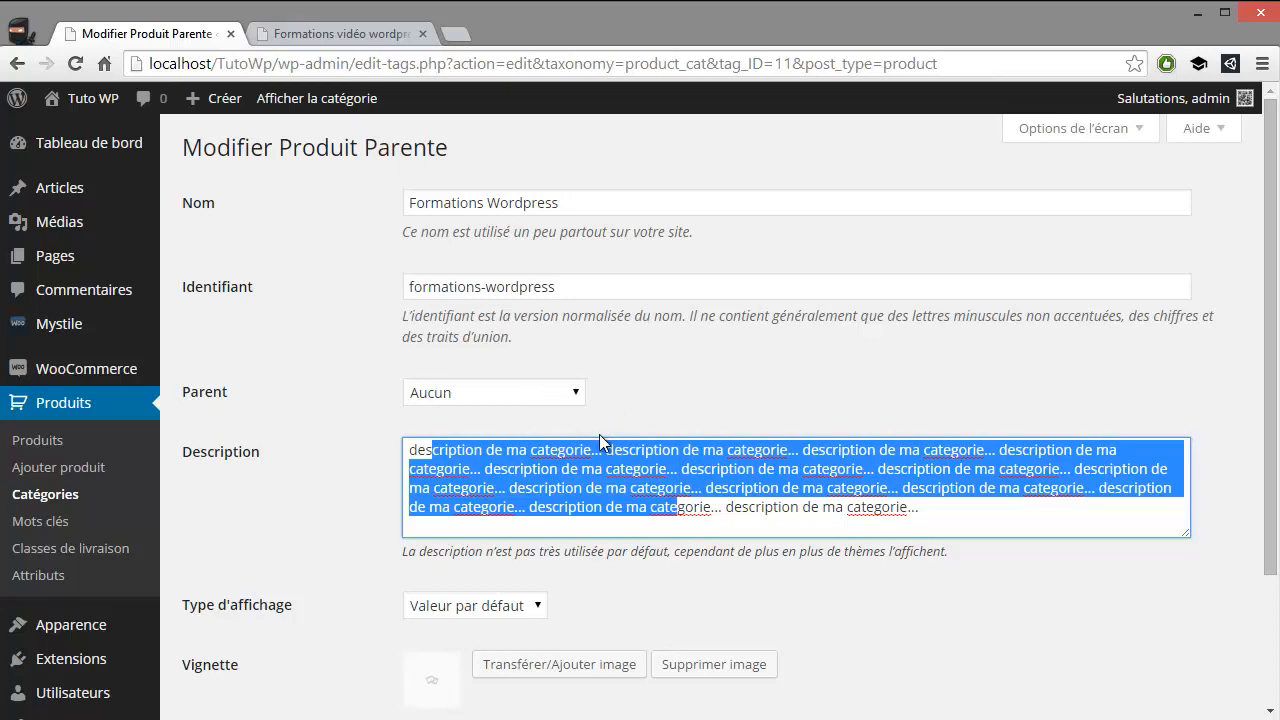
{"action": "scroll", "coordinate": [653, 403], "scroll_direction": "down", "scroll_amount": 1}
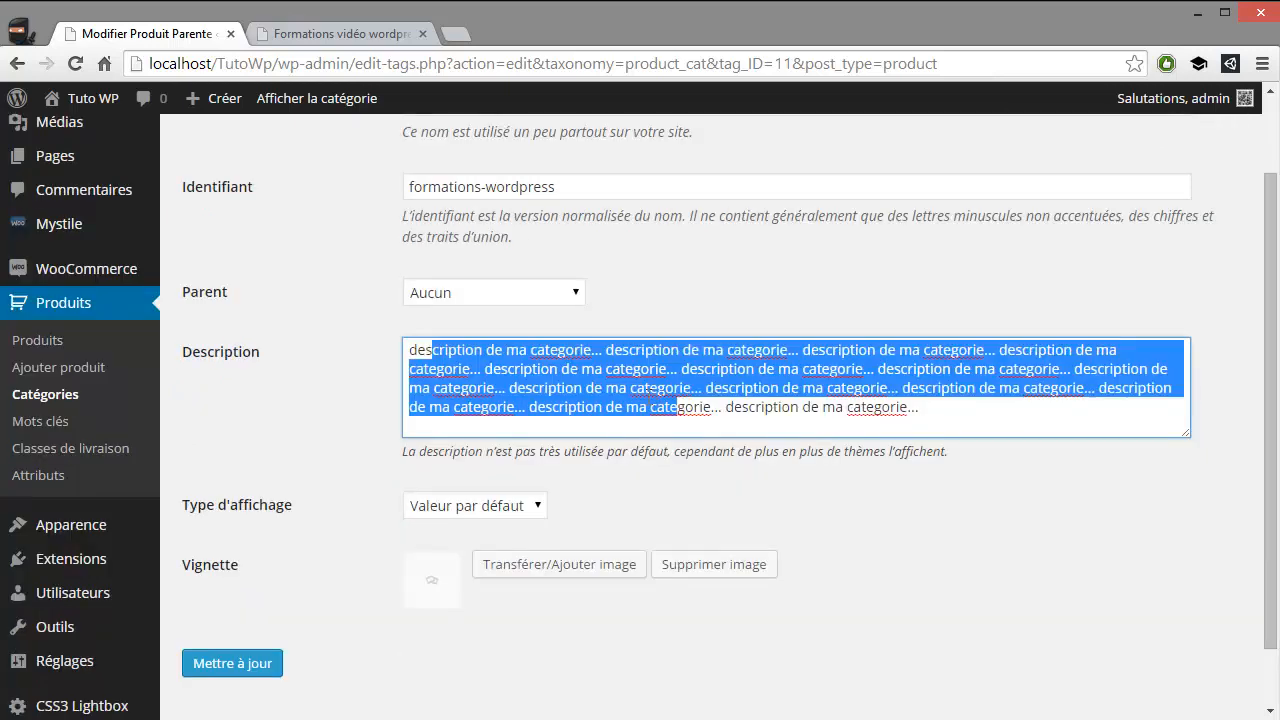
{"action": "left_click", "coordinate": [951, 411]}
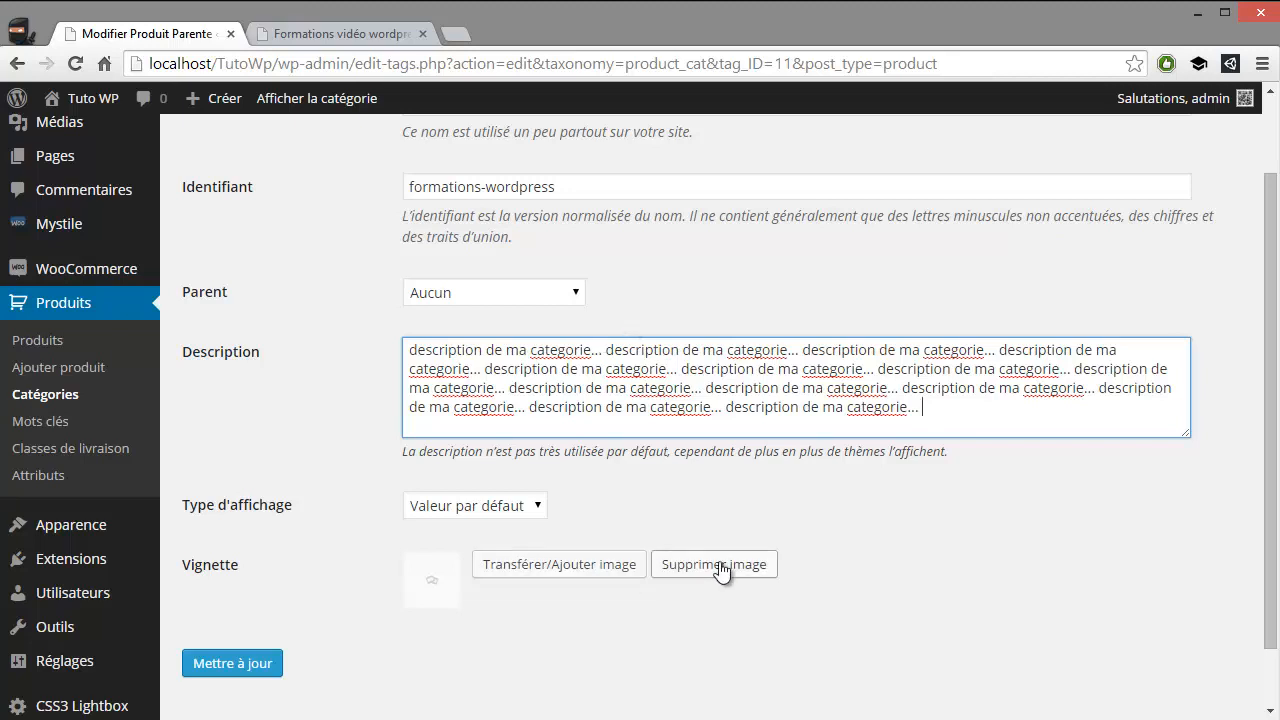
Set the blue-sky little-planet image from the media library as the category thumbnail and update the category
{"action": "left_click", "coordinate": [568, 566]}
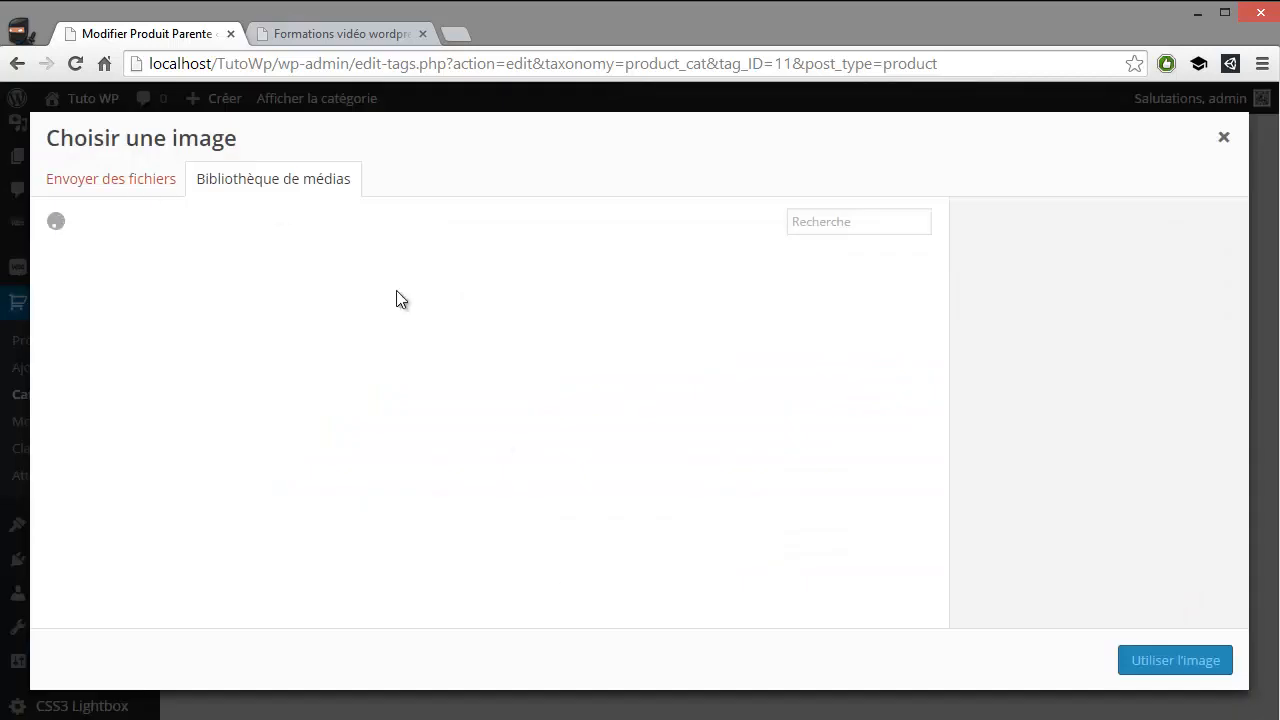
{"action": "left_click", "coordinate": [145, 325]}
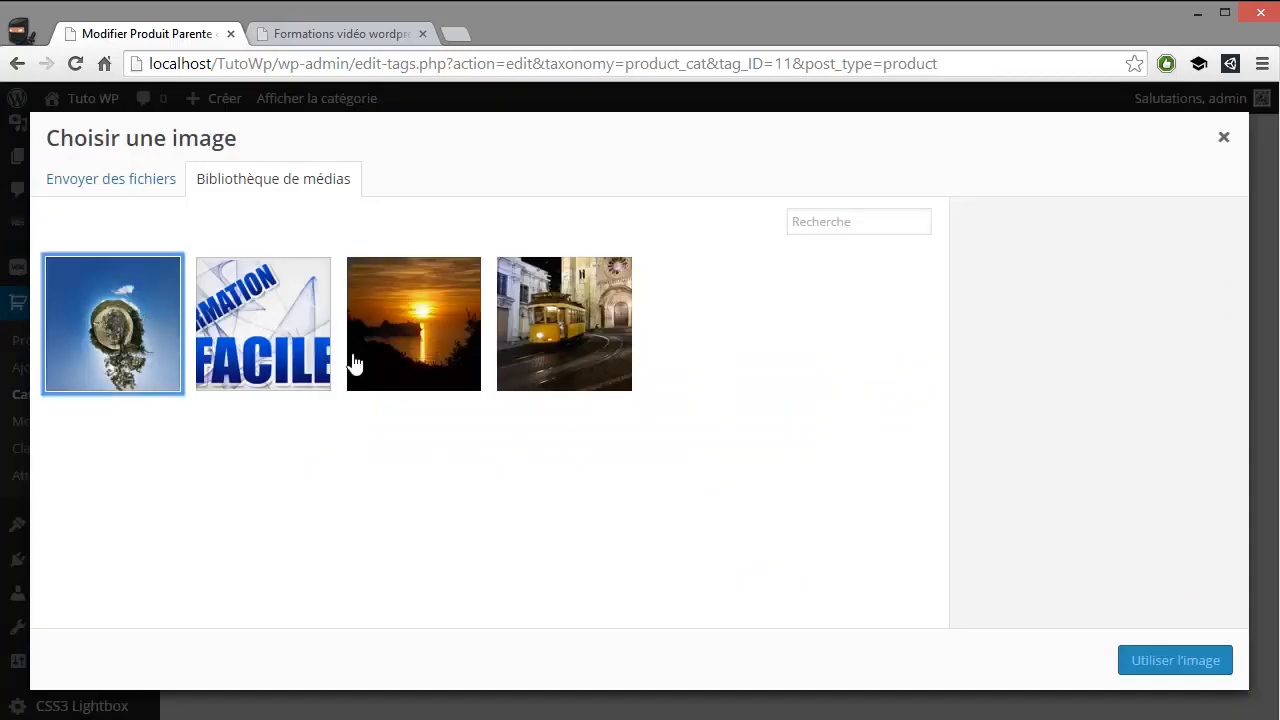
{"action": "left_click", "coordinate": [1167, 647]}
{"action": "left_click", "coordinate": [236, 668]}
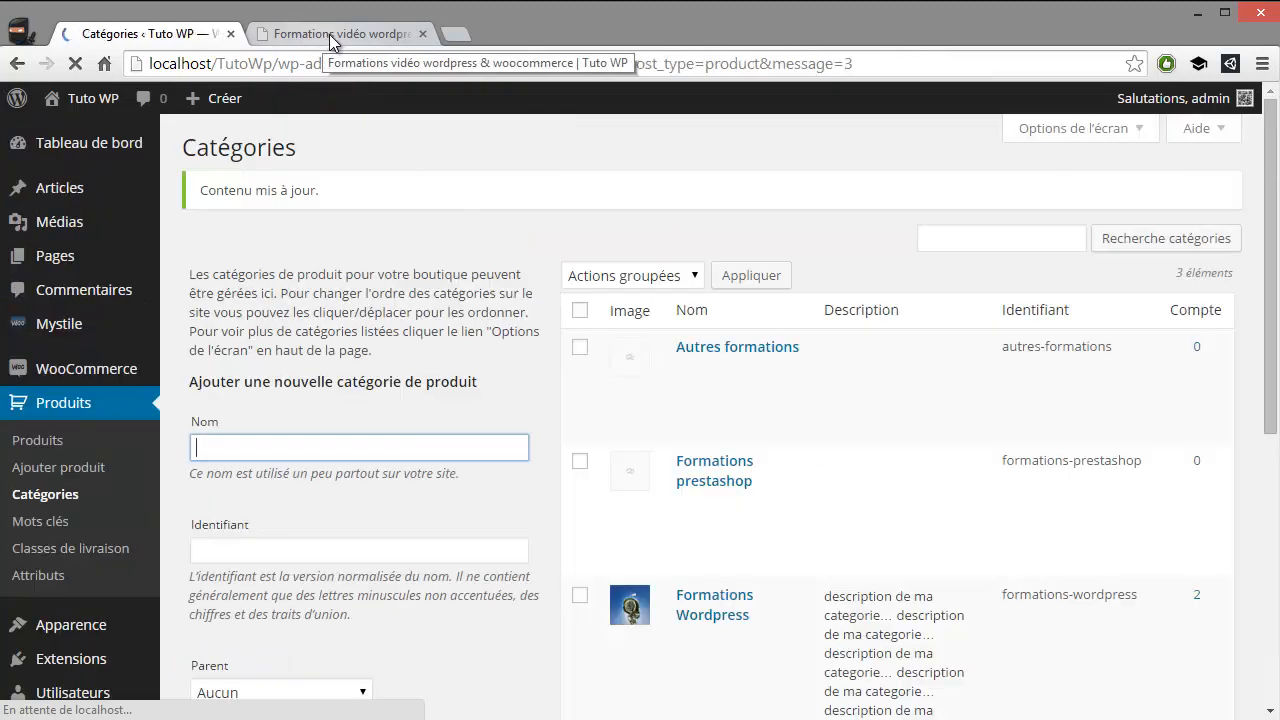
Reload the shop's product page and open its Formations Wordpress category page in a separate tab
{"action": "left_click", "coordinate": [329, 34]}
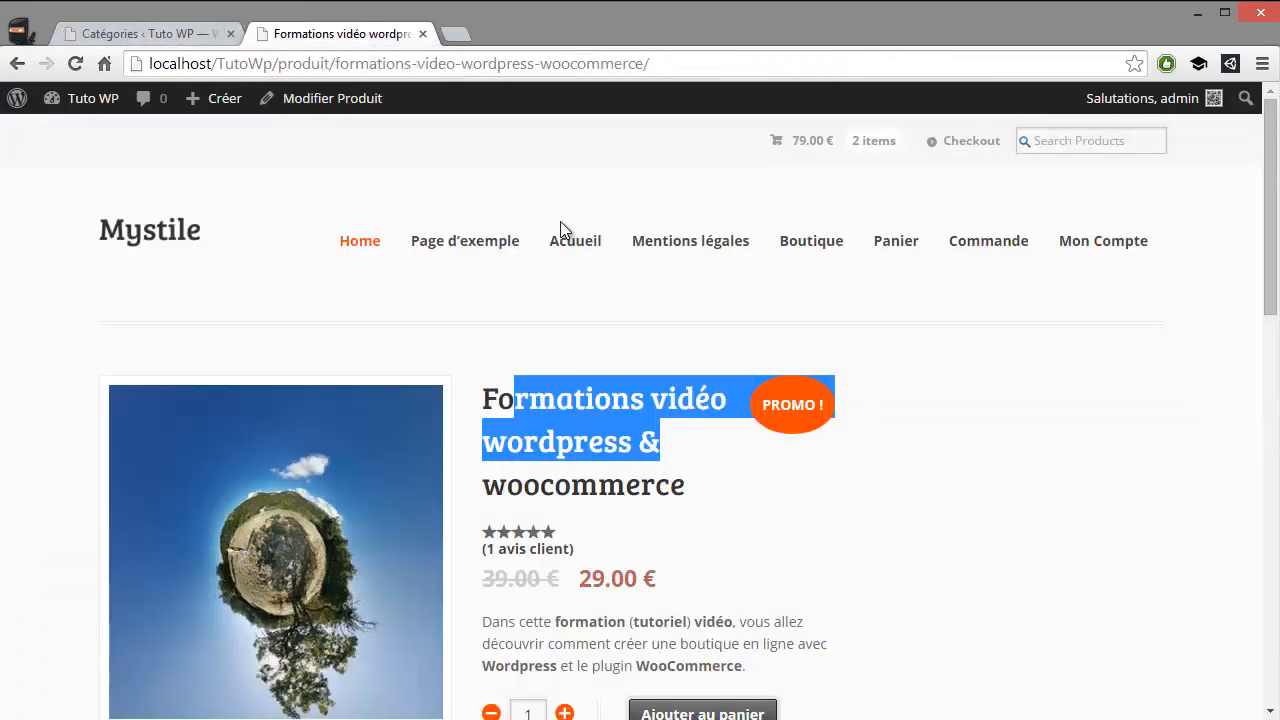
{"action": "left_click", "coordinate": [77, 62]}
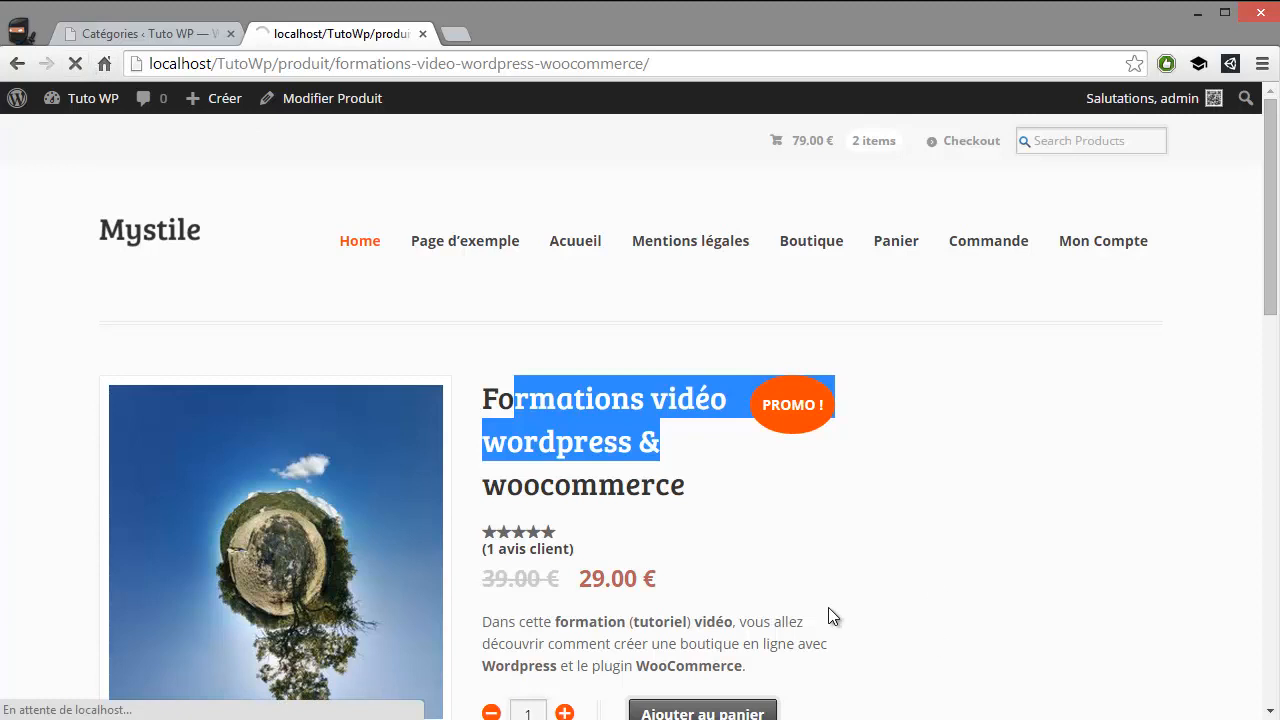
{"action": "scroll", "coordinate": [805, 560], "scroll_direction": "down", "scroll_amount": 1}
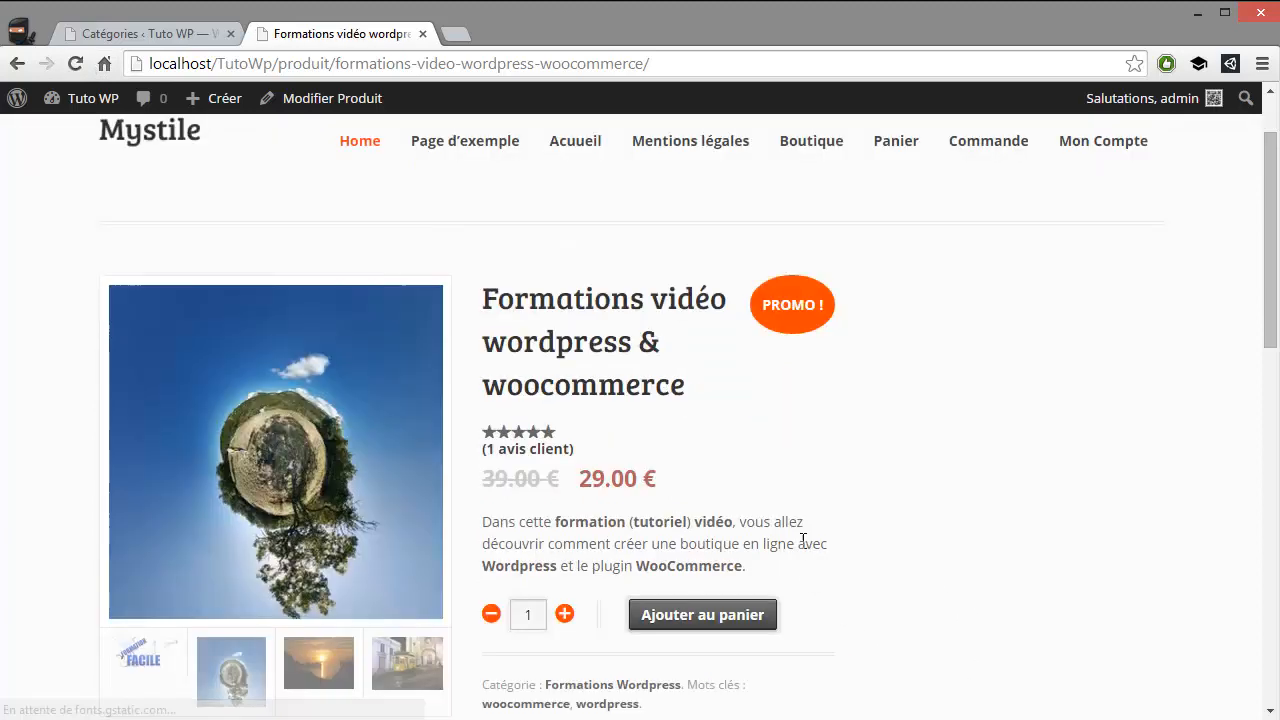
{"action": "scroll", "coordinate": [648, 560], "scroll_direction": "down", "scroll_amount": 2}
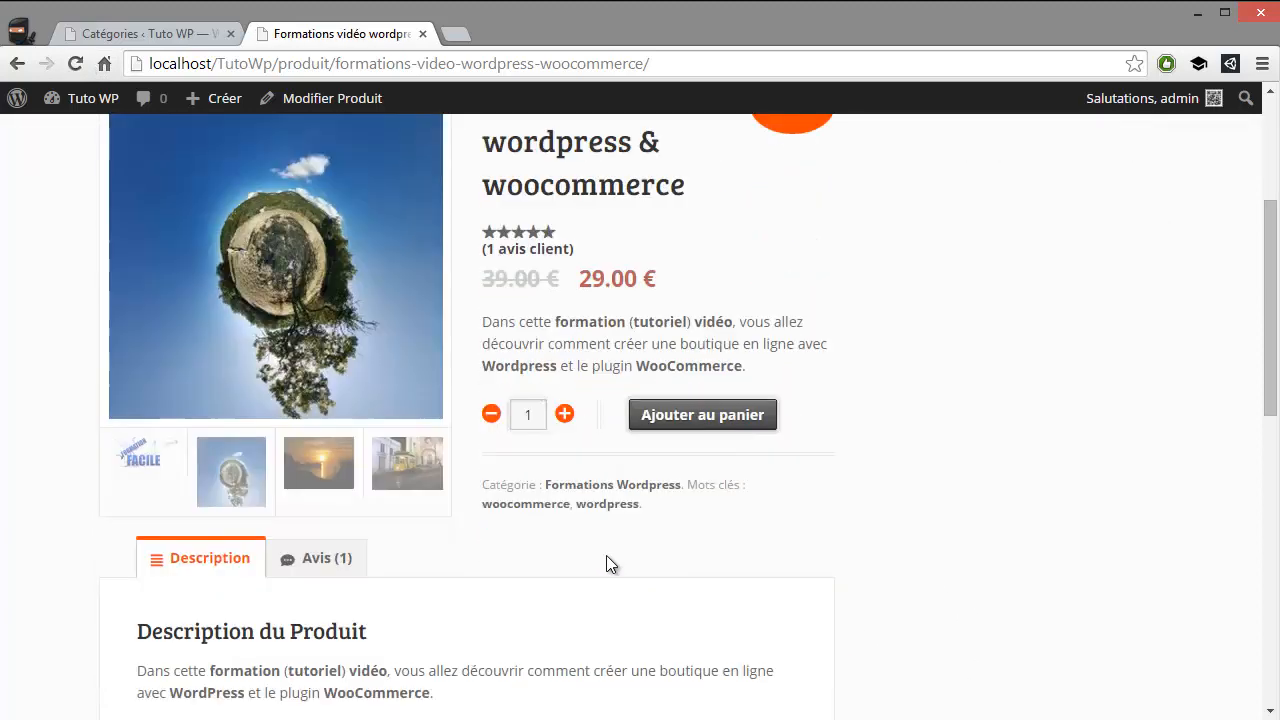
{"action": "middle_click", "coordinate": [612, 488]}
{"action": "scroll", "coordinate": [623, 506], "scroll_direction": "down", "scroll_amount": 6}
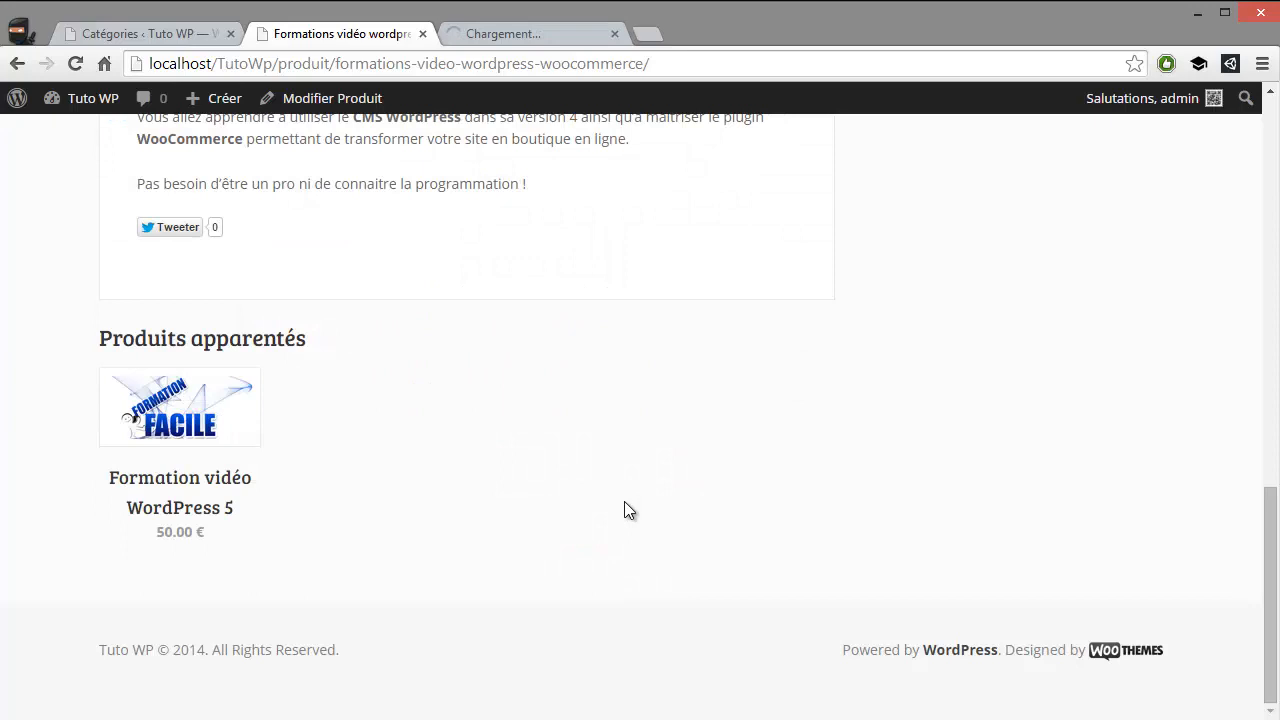
{"action": "scroll", "coordinate": [631, 541], "scroll_direction": "up", "scroll_amount": 9}
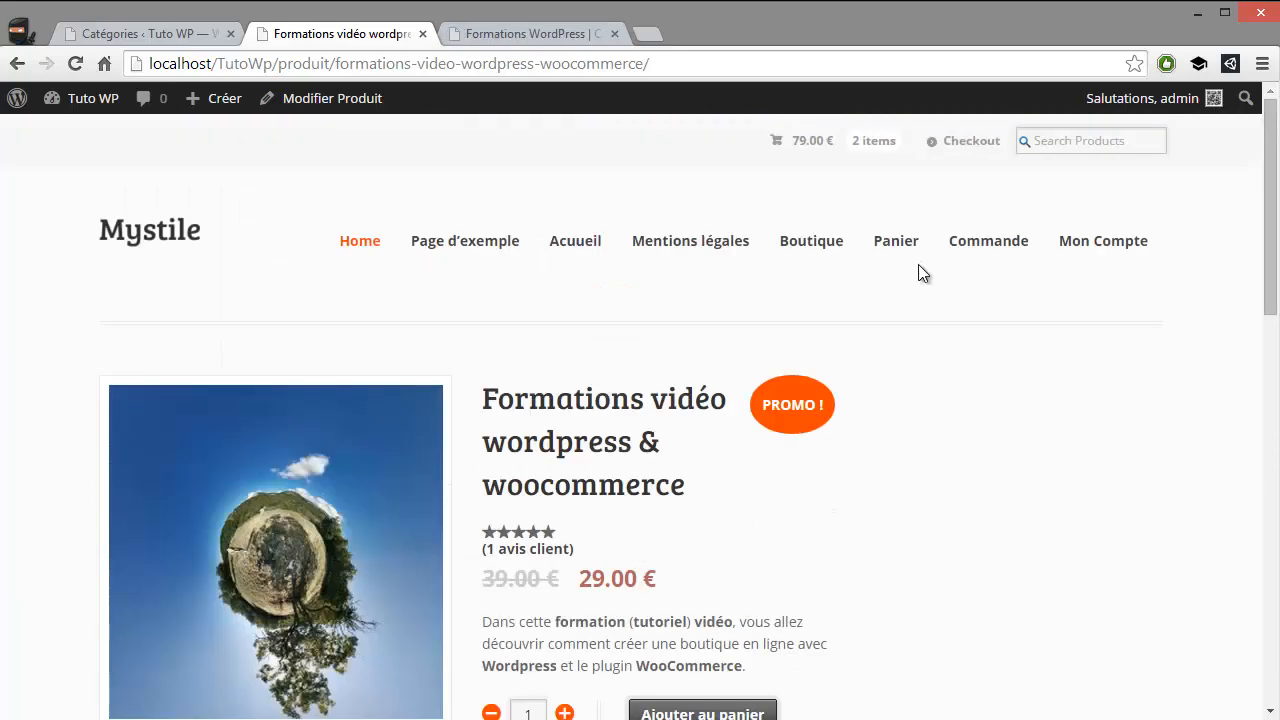
{"action": "left_click", "coordinate": [520, 26]}
Check the category page's title, description and product list, and open the Formations vidéo wordpress & woocommerce product from it
{"action": "scroll", "coordinate": [525, 300], "scroll_direction": "down", "scroll_amount": 2}
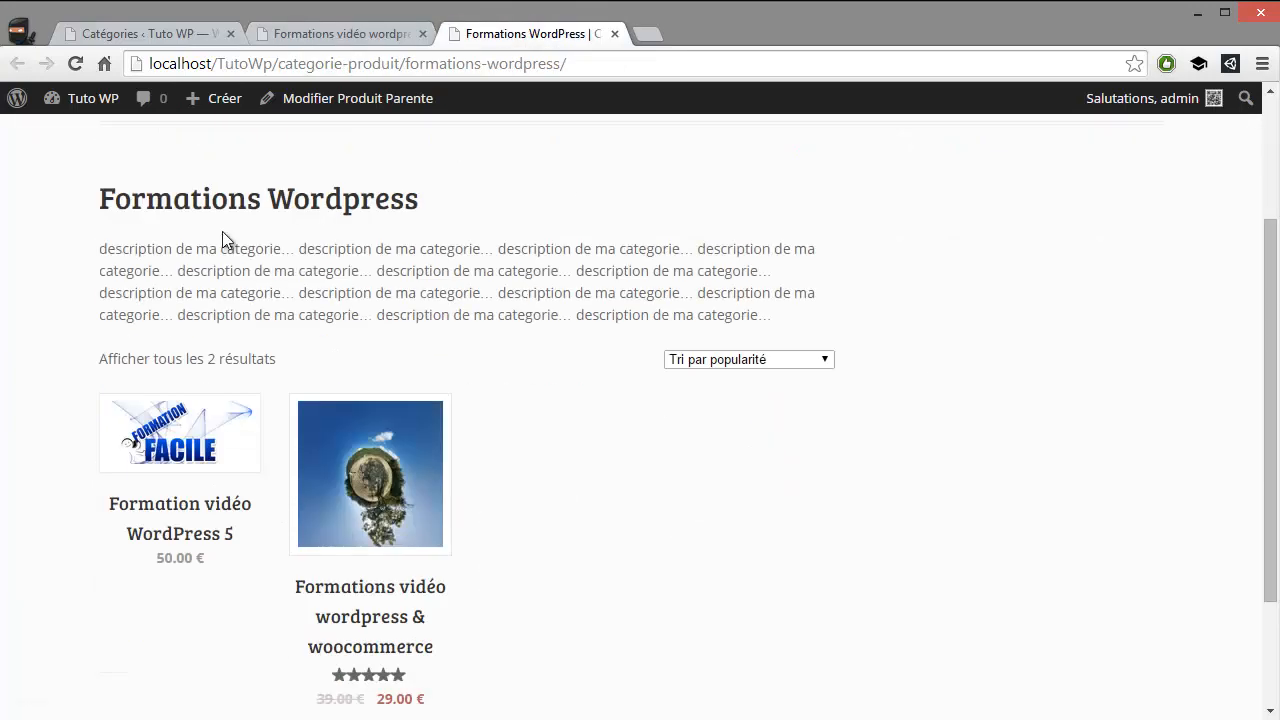
{"action": "scroll", "coordinate": [230, 280], "scroll_direction": "up", "scroll_amount": 2}
{"action": "left_click_drag", "start_coordinate": [114, 398], "coordinate": [362, 385]}
{"action": "left_click_drag", "start_coordinate": [122, 448], "coordinate": [795, 516]}
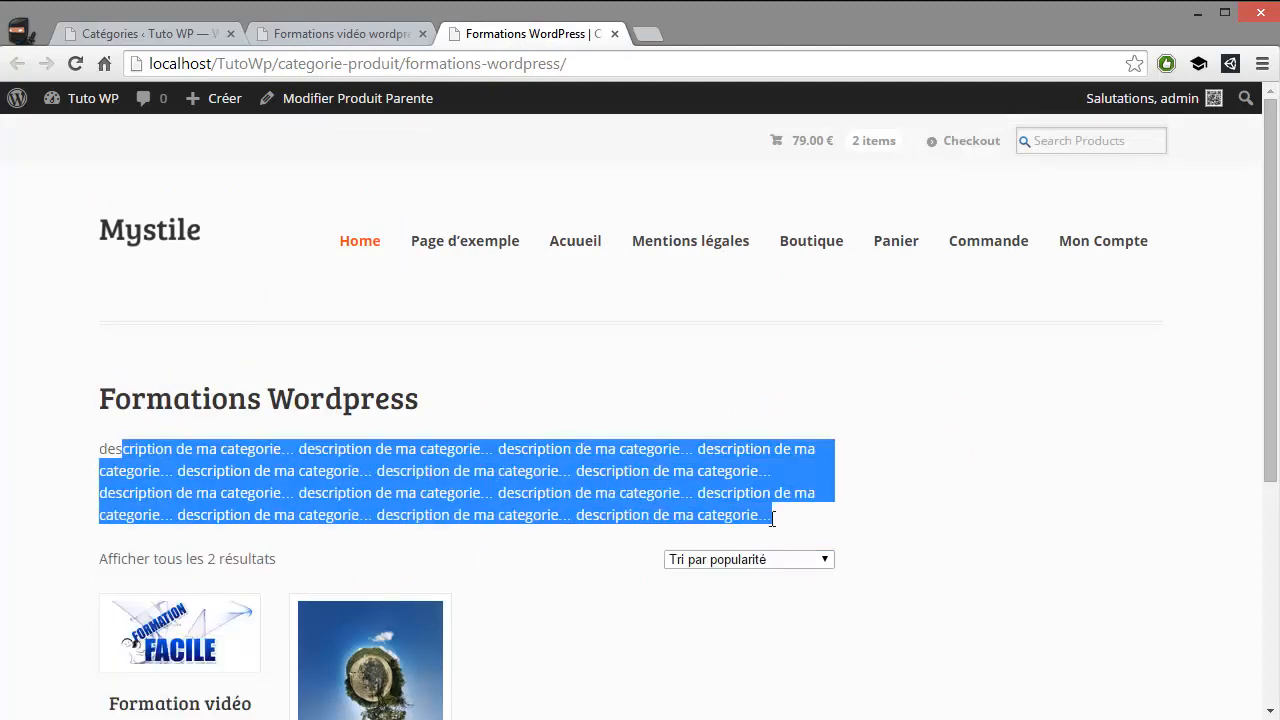
{"action": "scroll", "coordinate": [241, 395], "scroll_direction": "down", "scroll_amount": 2}
{"action": "scroll", "coordinate": [441, 472], "scroll_direction": "down", "scroll_amount": 2}
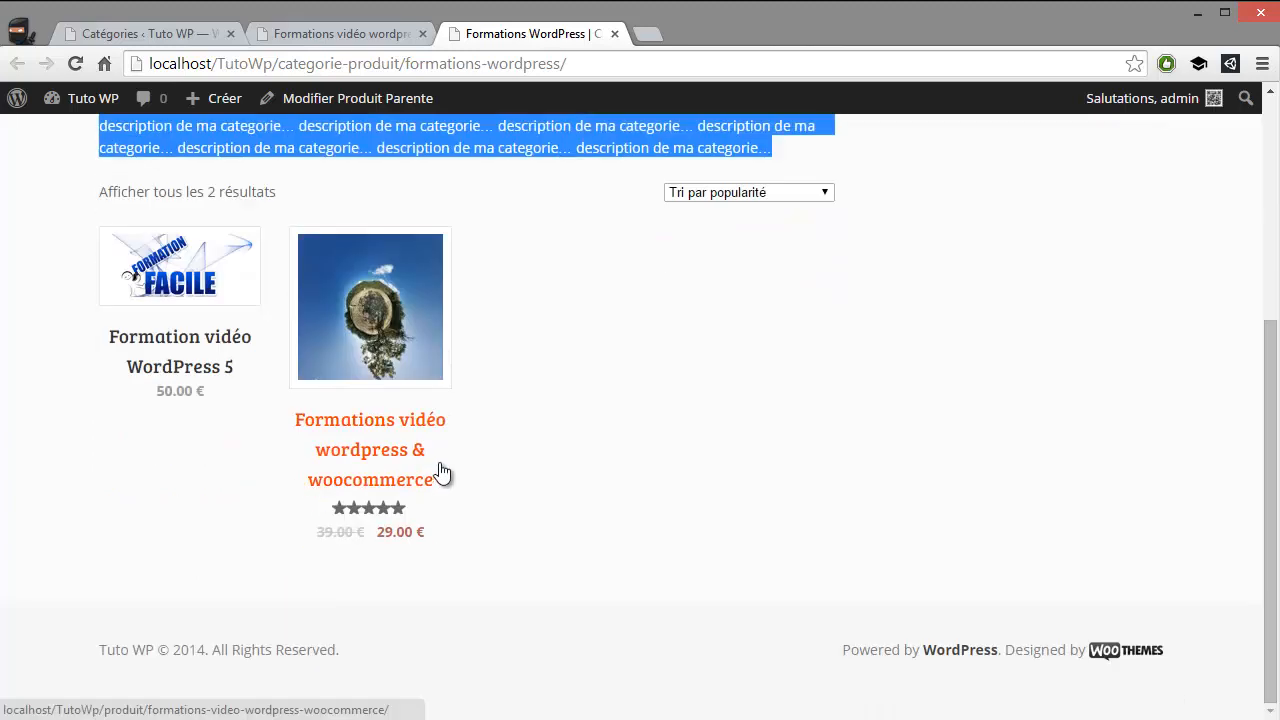
{"action": "scroll", "coordinate": [561, 478], "scroll_direction": "up", "scroll_amount": 3}
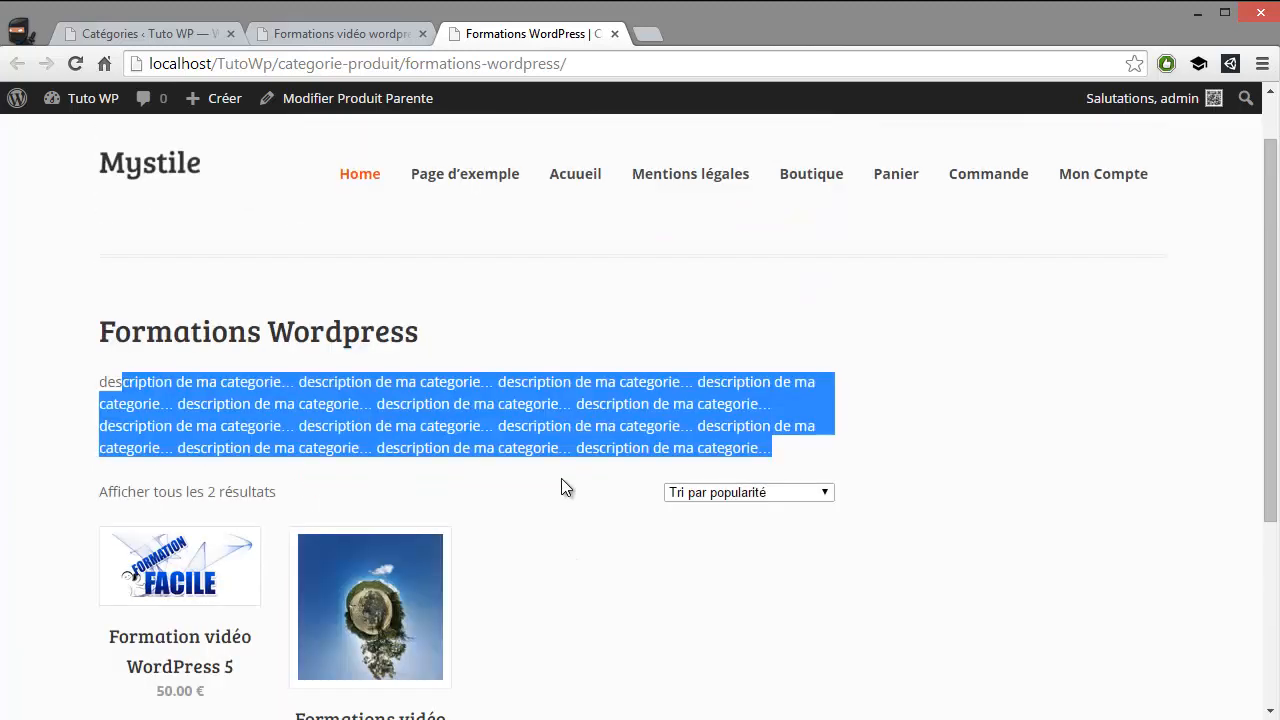
{"action": "left_click", "coordinate": [366, 576]}
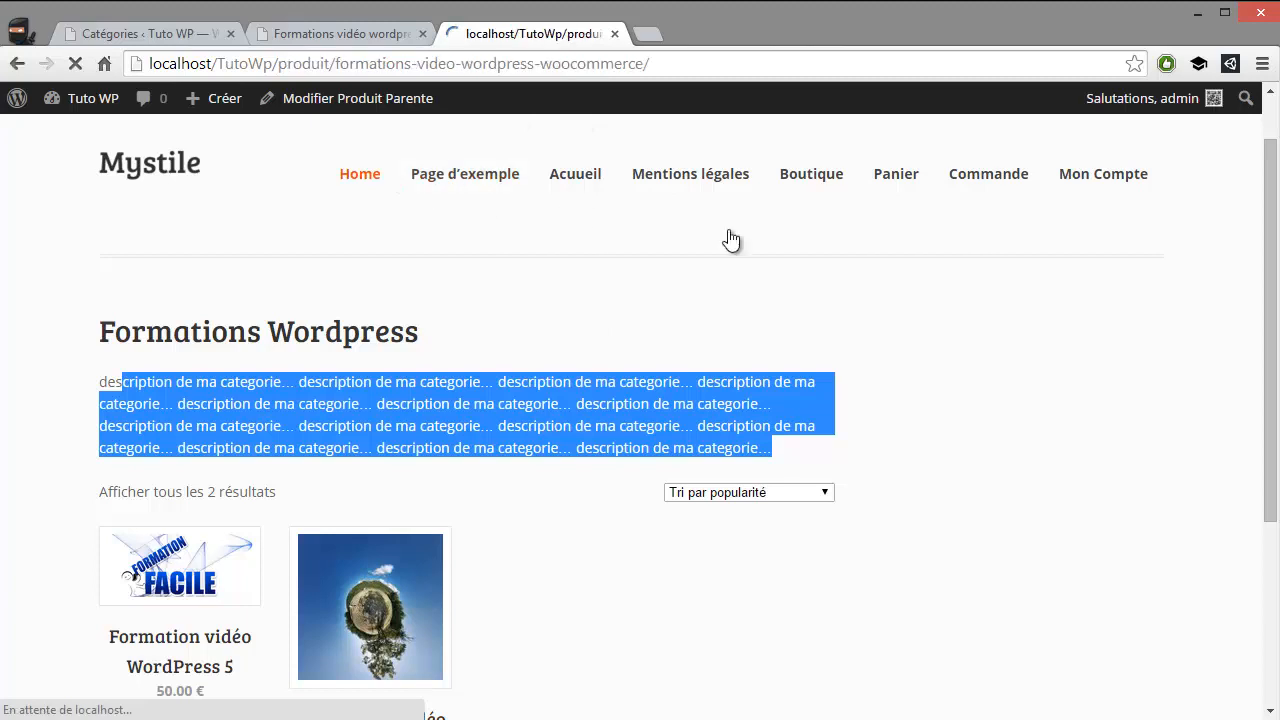
{"action": "scroll", "coordinate": [763, 466], "scroll_direction": "down", "scroll_amount": 10}
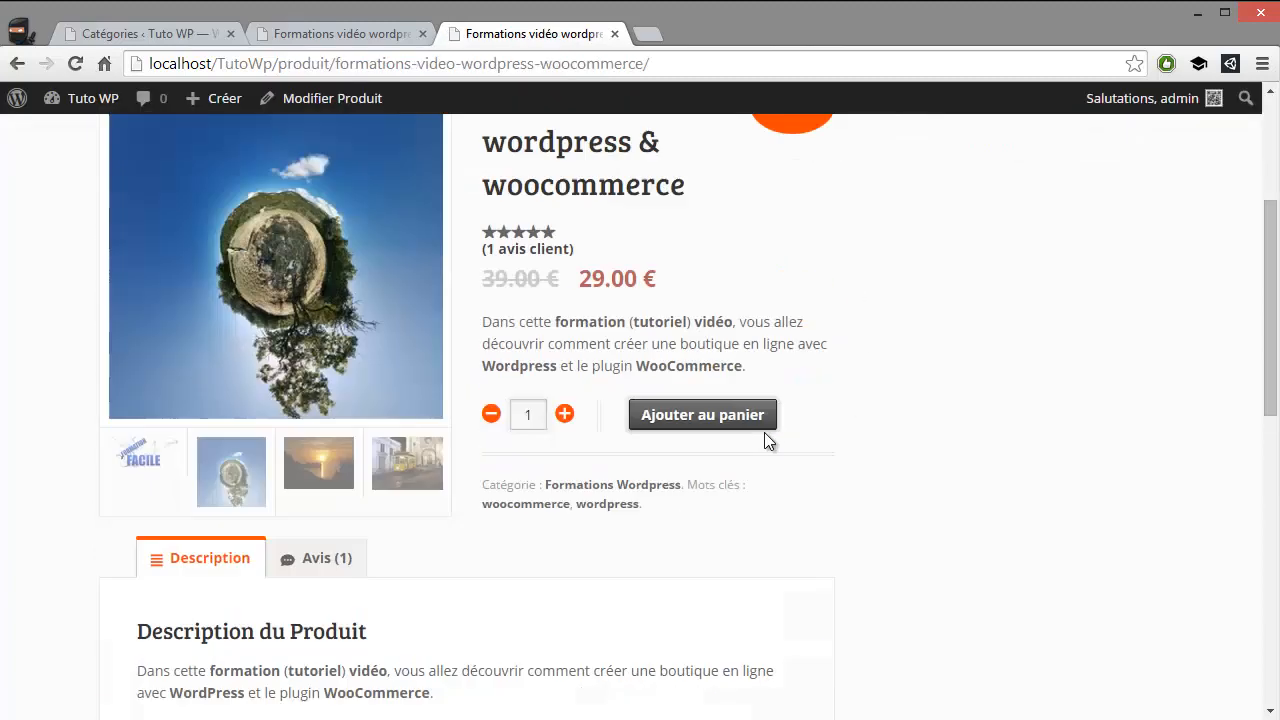
Review the product page's summary, full description and related products section
{"action": "scroll", "coordinate": [446, 322], "scroll_direction": "up", "scroll_amount": 5}
{"action": "left_click_drag", "start_coordinate": [500, 397], "coordinate": [140, 532]}
{"action": "scroll", "coordinate": [807, 437], "scroll_direction": "down", "scroll_amount": 3}
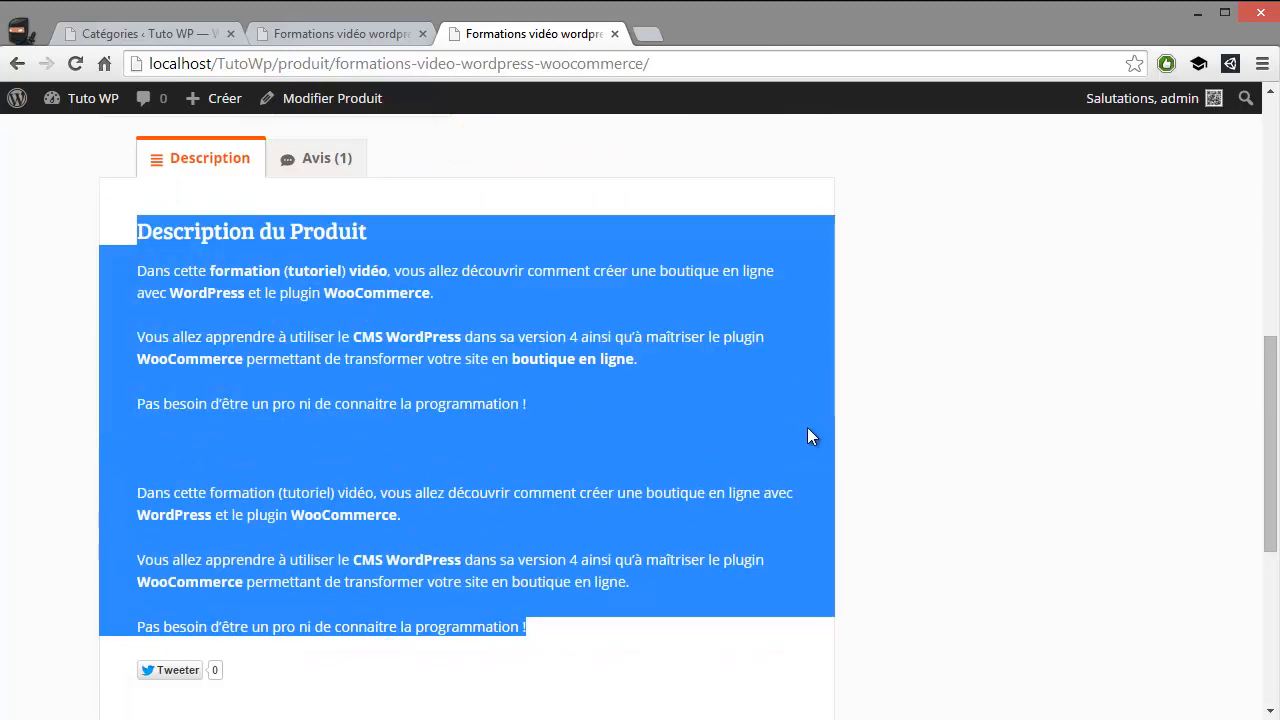
{"action": "scroll", "coordinate": [856, 377], "scroll_direction": "down", "scroll_amount": 4}
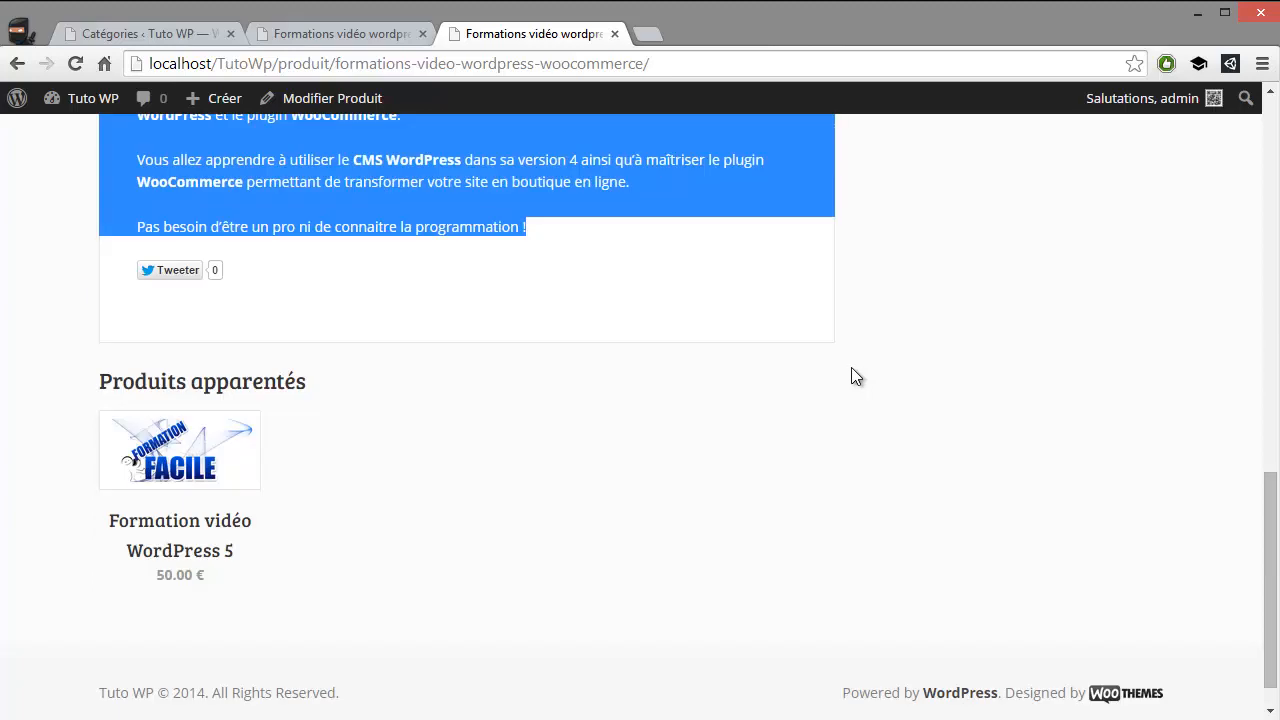
{"action": "scroll", "coordinate": [835, 378], "scroll_direction": "up", "scroll_amount": 5}
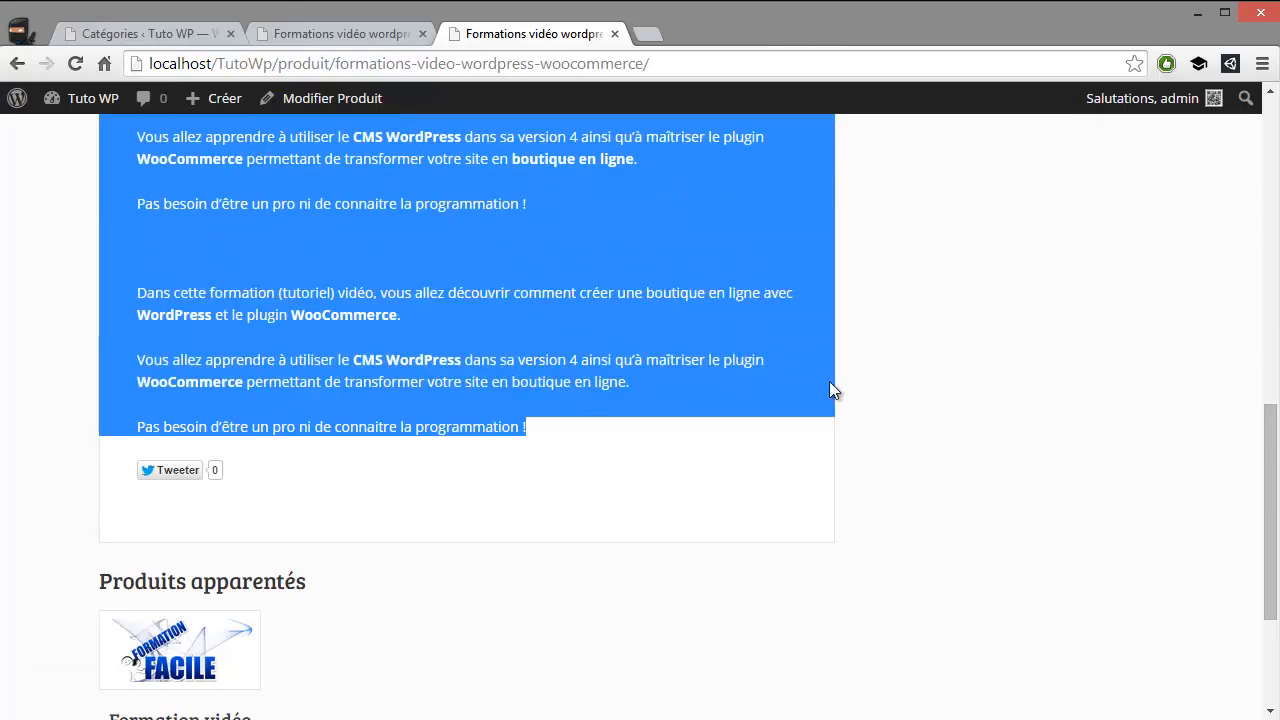
{"action": "scroll", "coordinate": [842, 392], "scroll_direction": "down", "scroll_amount": 2}
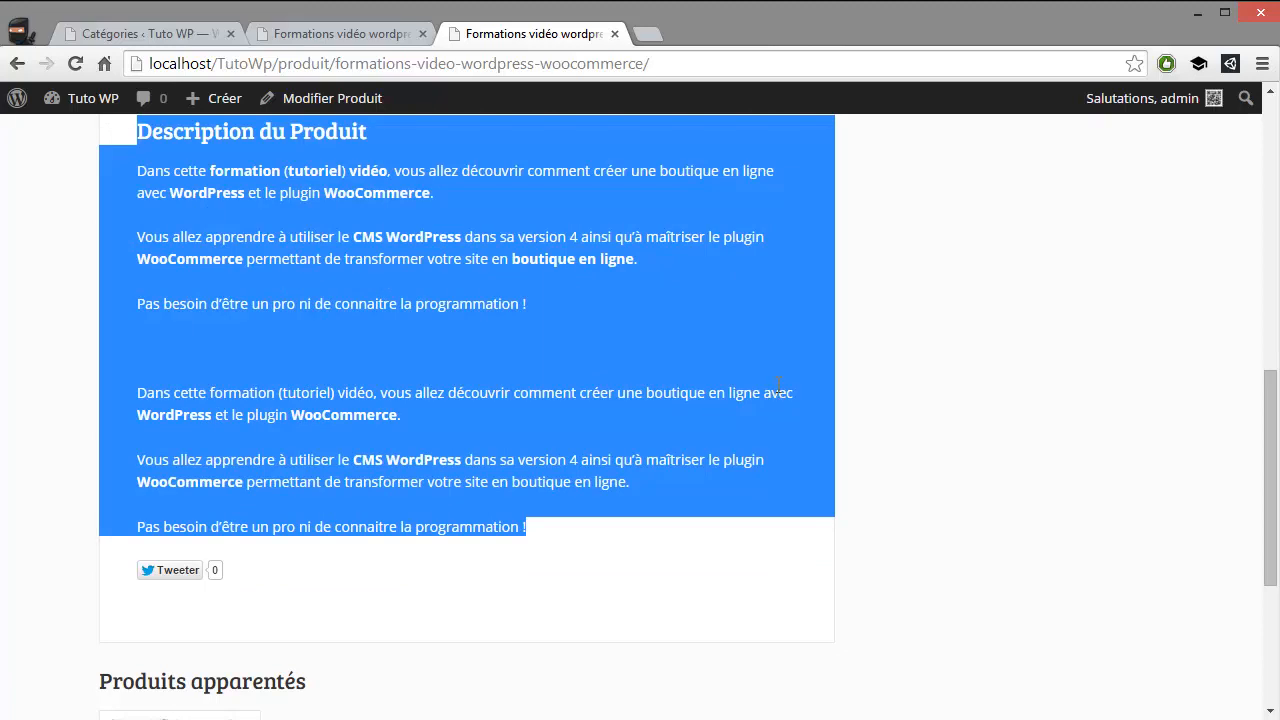
Inspect the HTML source of the product page, including its description markup, and close the source view
{"action": "key", "text": "ctrl+u"}
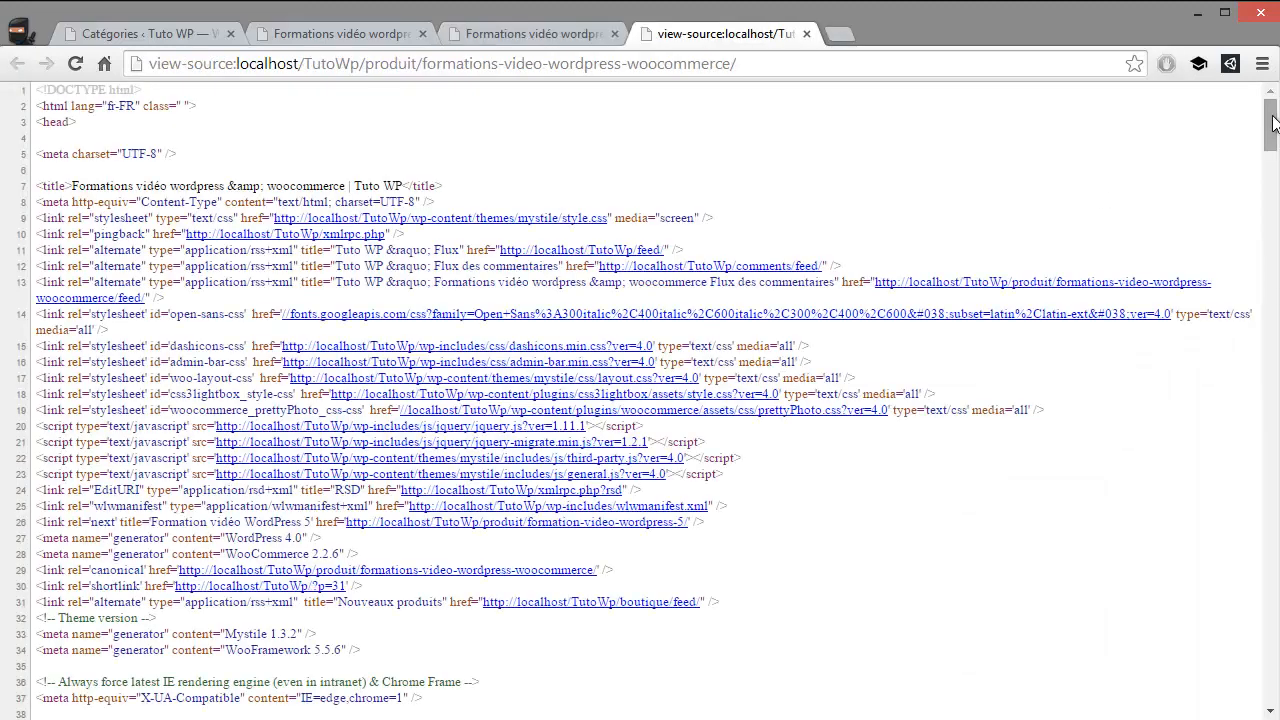
{"action": "scroll", "coordinate": [1251, 349], "scroll_direction": "down", "scroll_amount": 20}
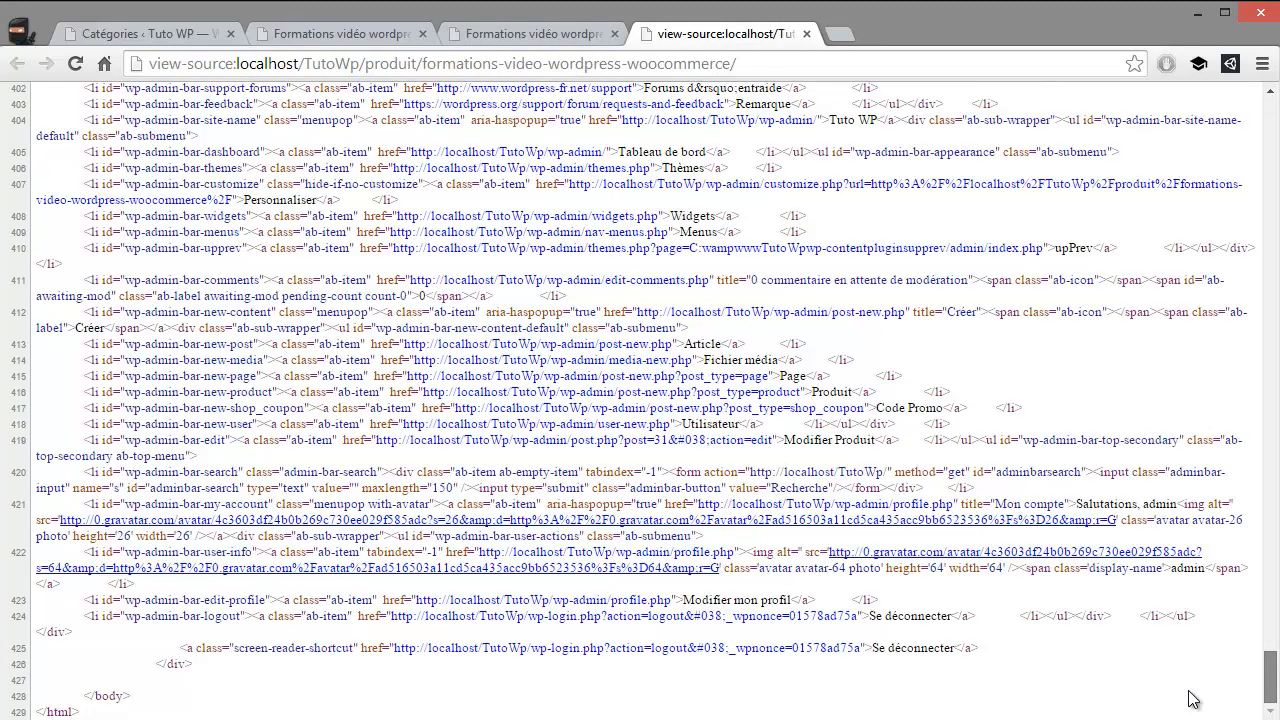
{"action": "scroll", "coordinate": [1200, 480], "scroll_direction": "up", "scroll_amount": 20}
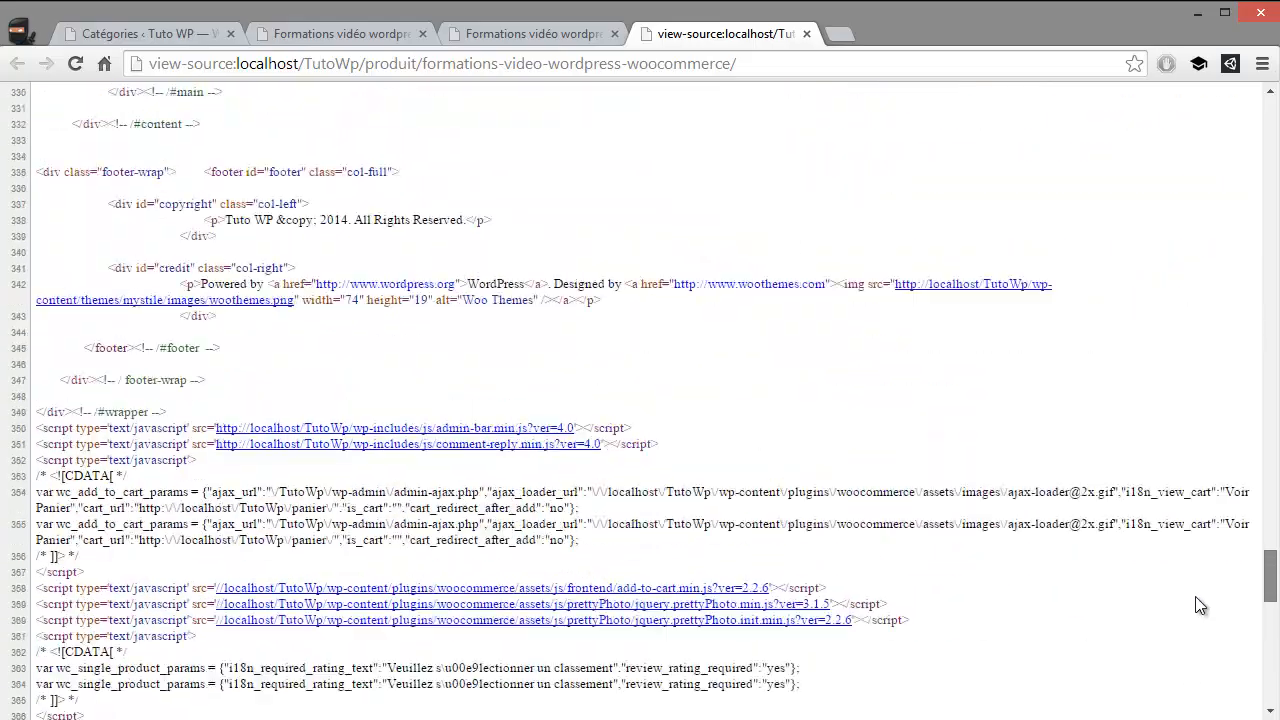
{"action": "scroll", "coordinate": [1195, 471], "scroll_direction": "up", "scroll_amount": 20}
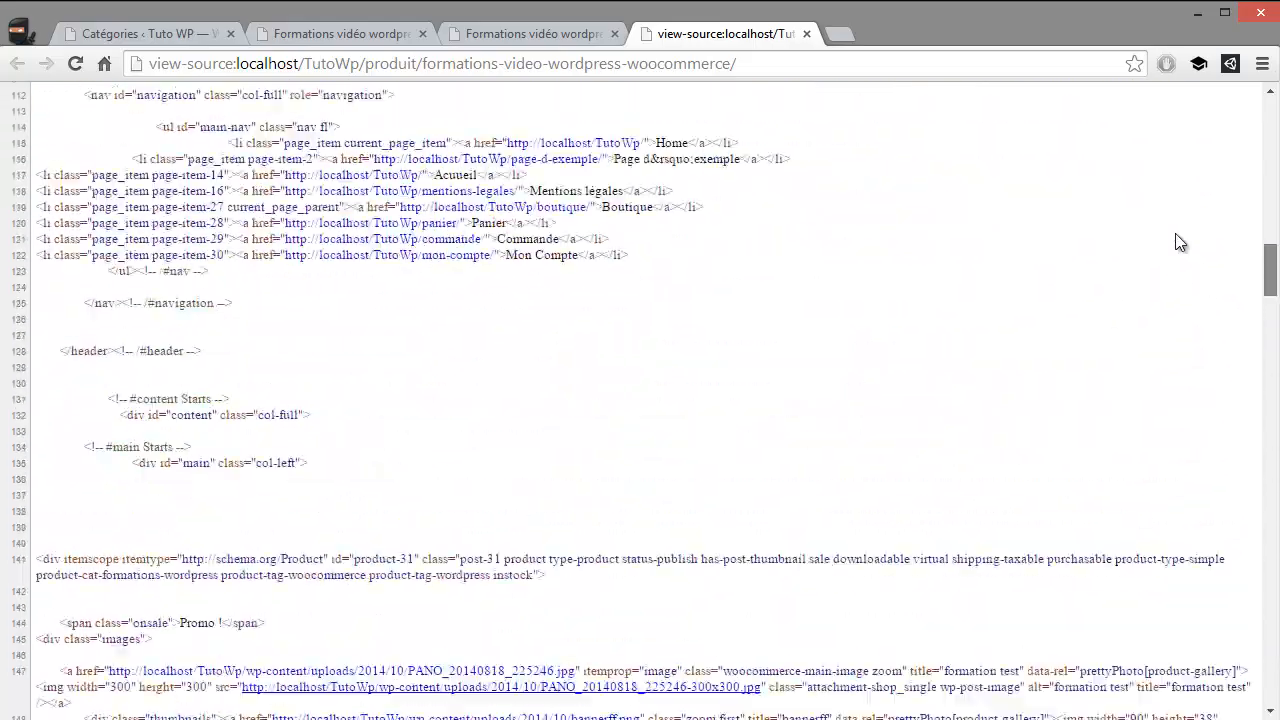
{"action": "scroll", "coordinate": [1176, 147], "scroll_direction": "down", "scroll_amount": 20}
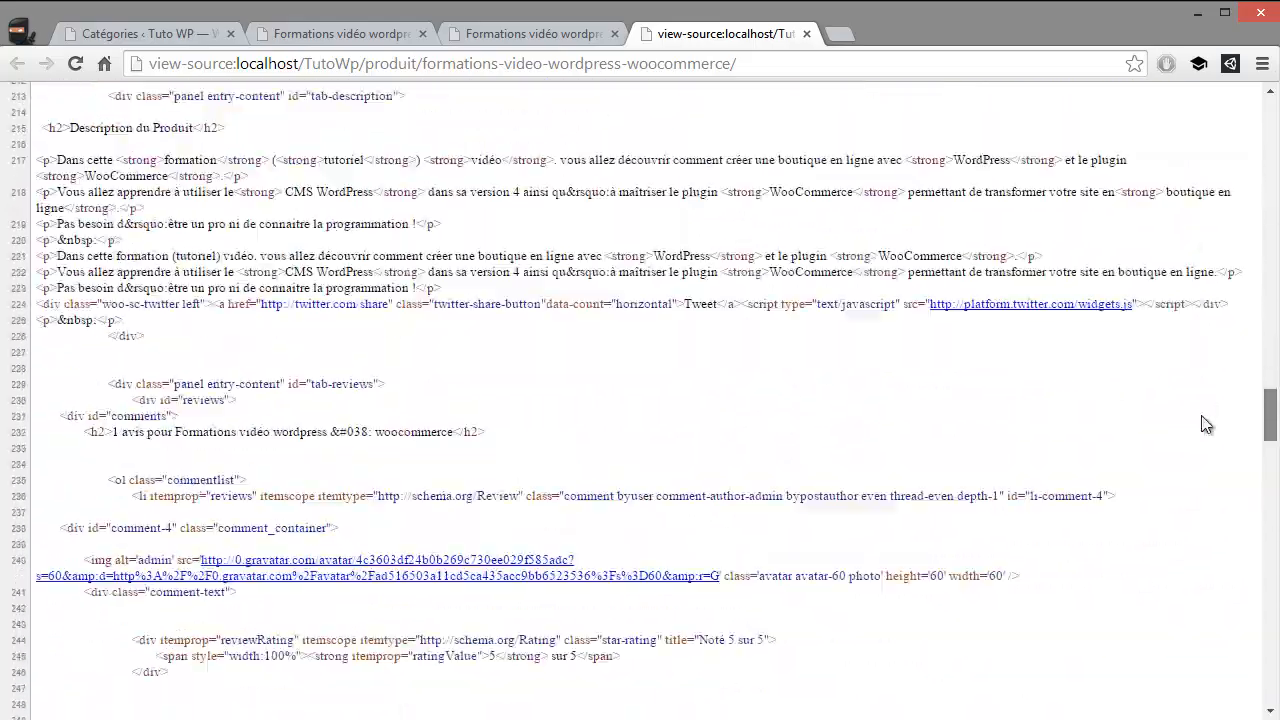
{"action": "scroll", "coordinate": [1195, 623], "scroll_direction": "down", "scroll_amount": 5}
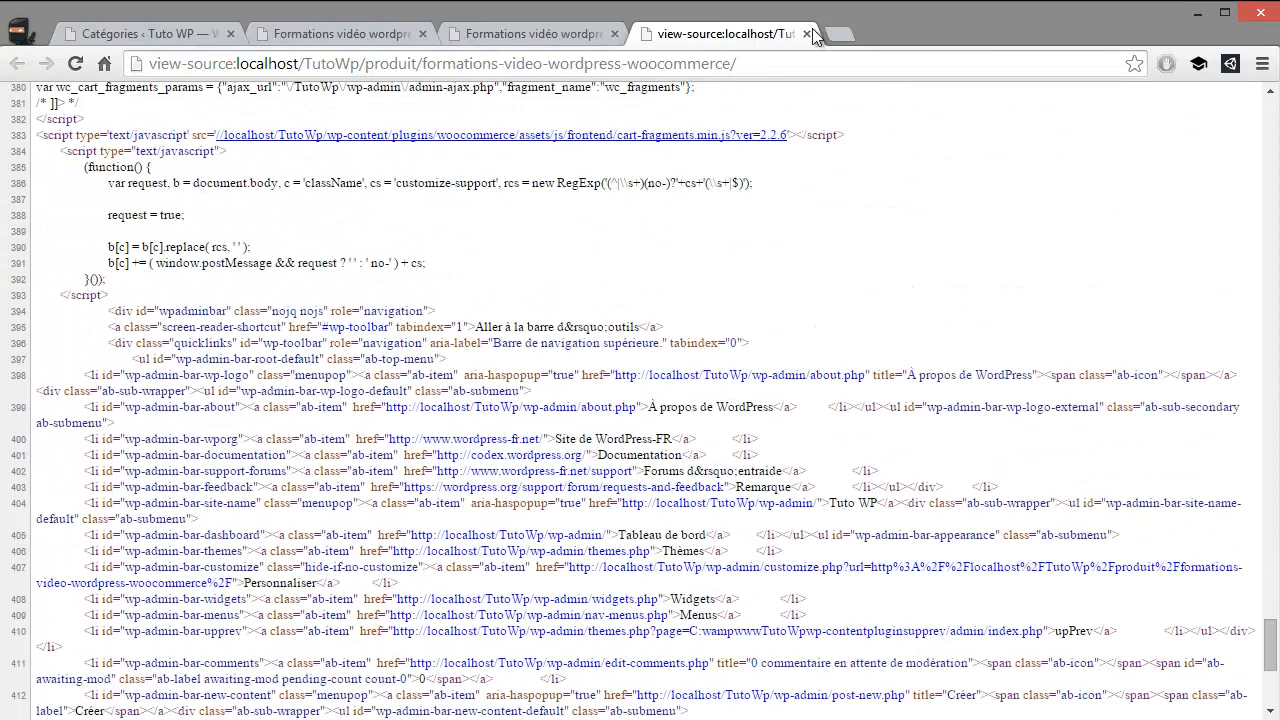
{"action": "left_click", "coordinate": [806, 34]}
{"action": "left_click", "coordinate": [801, 295]}
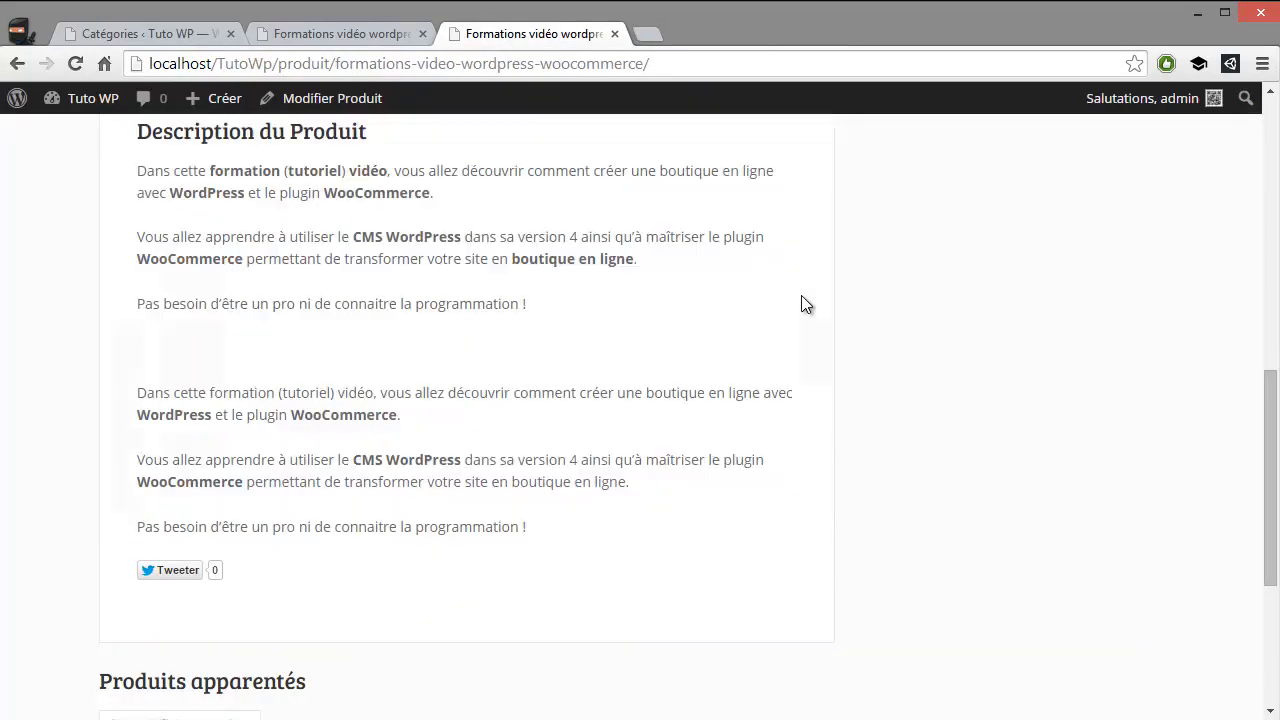
Display the product's customer reviews and read the review's author line, date, rating and comment
{"action": "scroll", "coordinate": [454, 338], "scroll_direction": "down", "scroll_amount": 1}
{"action": "scroll", "coordinate": [454, 338], "scroll_direction": "up", "scroll_amount": 2}
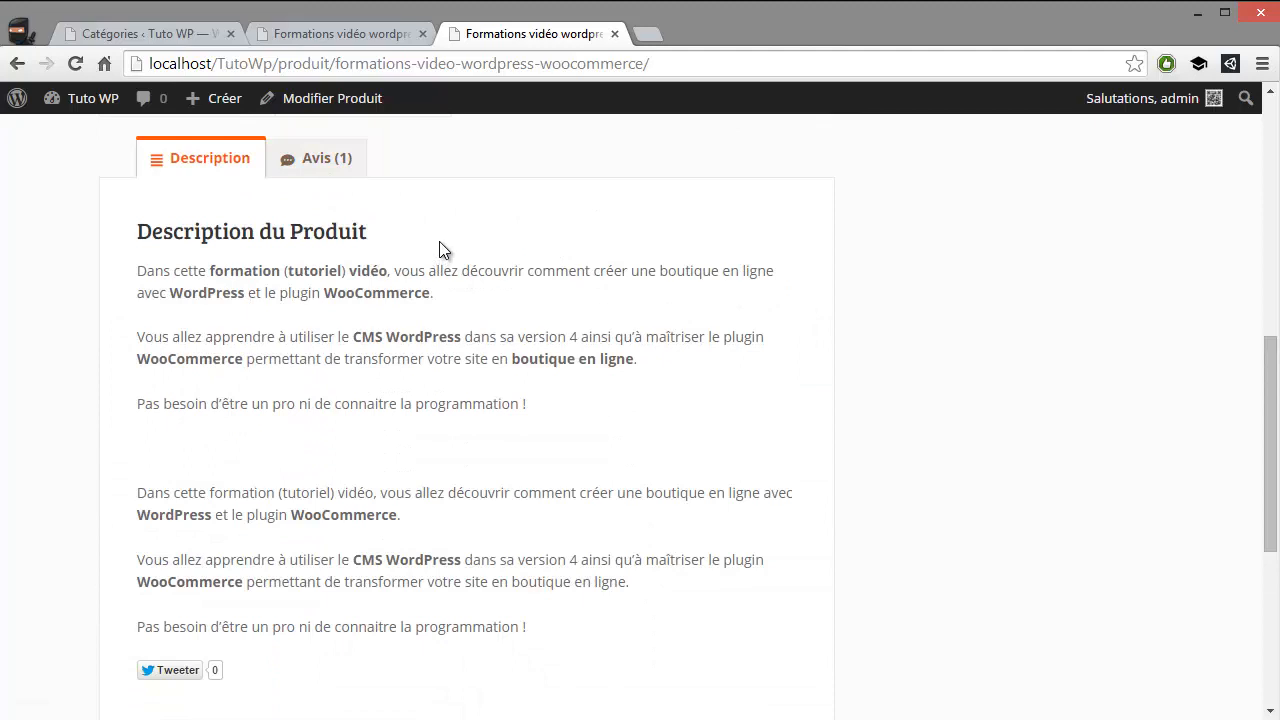
{"action": "left_click", "coordinate": [328, 163]}
{"action": "left_click_drag", "start_coordinate": [330, 325], "coordinate": [192, 298]}
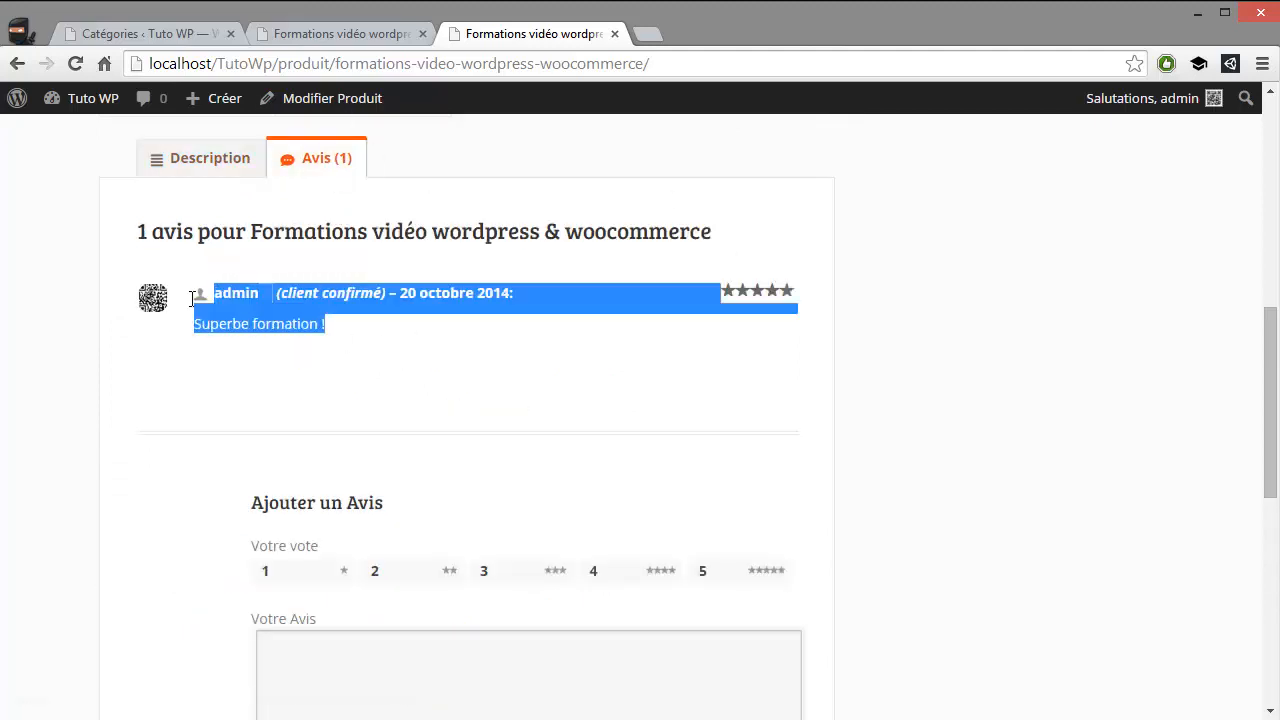
{"action": "left_click", "coordinate": [895, 370]}
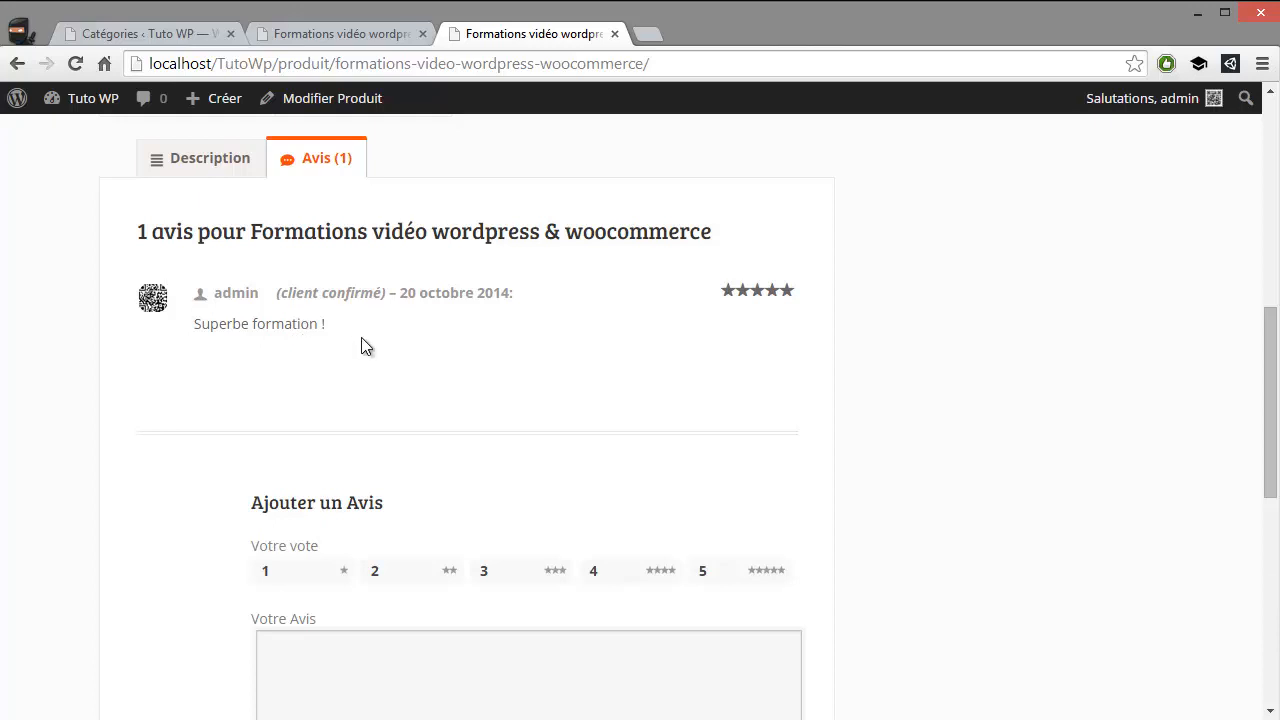
{"action": "triple_click", "coordinate": [240, 325]}
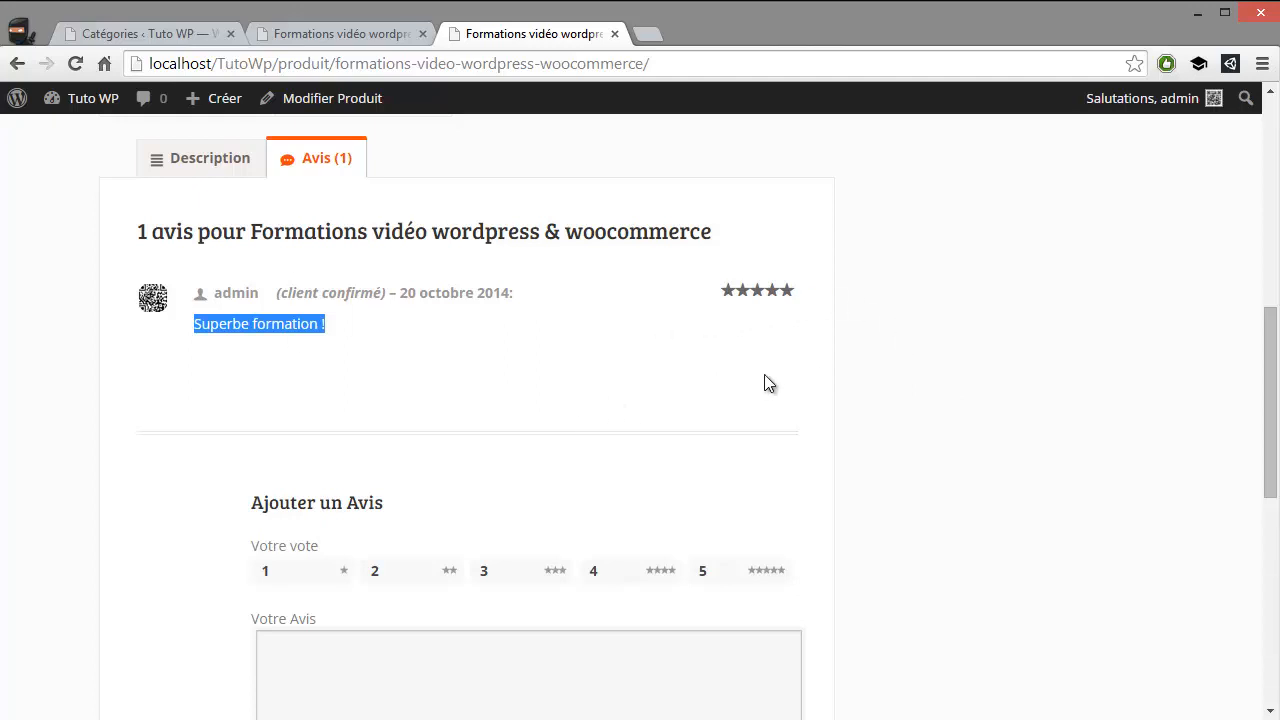
{"action": "left_click", "coordinate": [324, 357]}
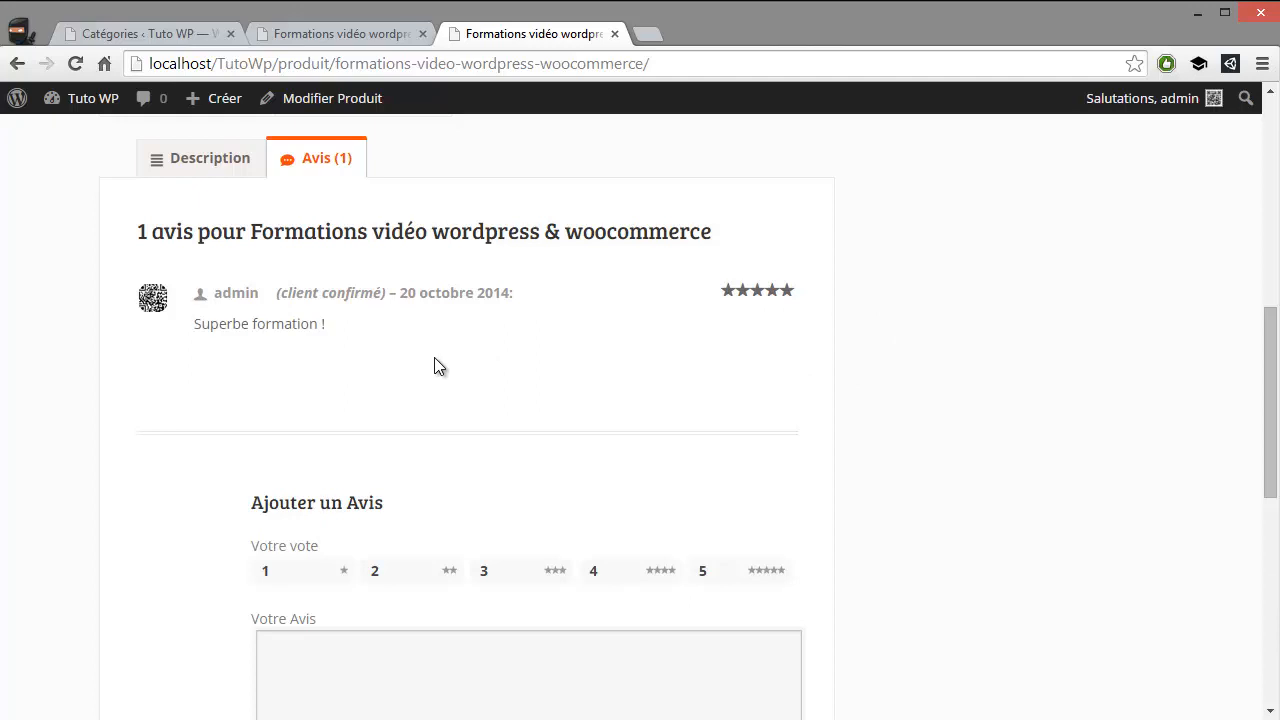
{"action": "left_click_drag", "start_coordinate": [271, 322], "coordinate": [547, 394]}
{"action": "left_click", "coordinate": [895, 381]}
Close the extra product page and open the product tags (Mots clés) page in the WordPress admin
{"action": "left_click", "coordinate": [336, 33]}
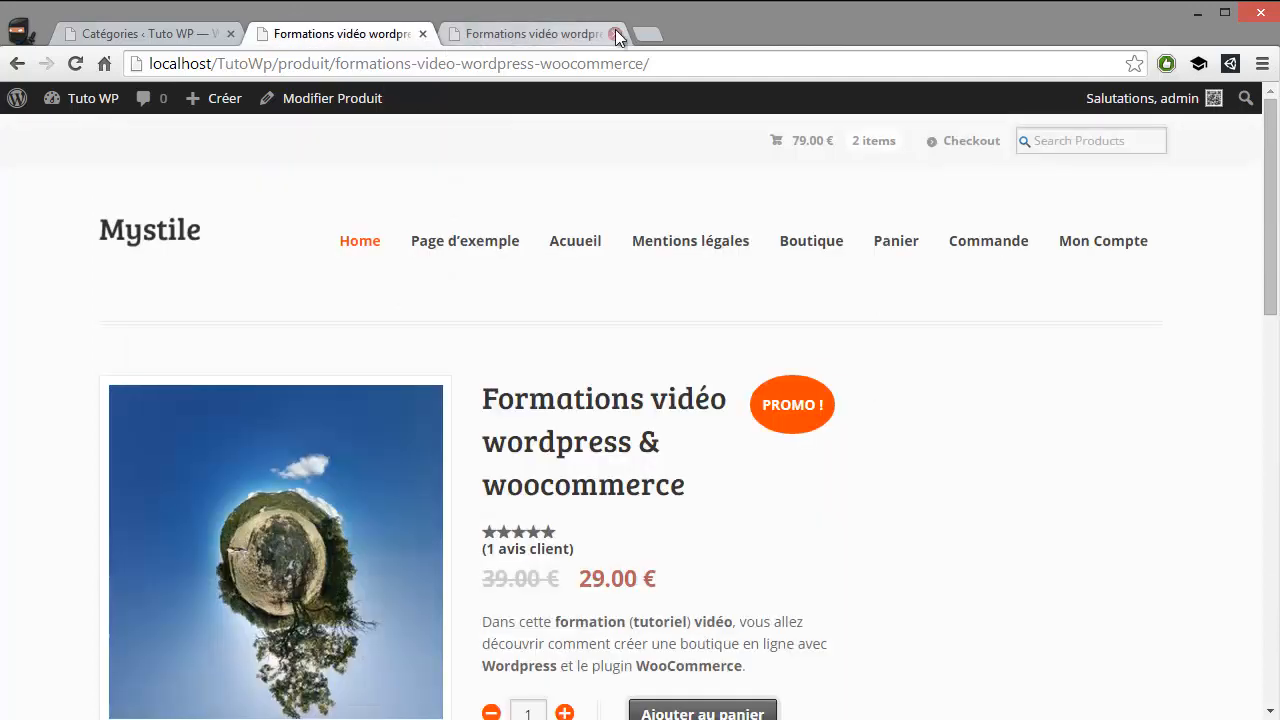
{"action": "left_click", "coordinate": [616, 35]}
{"action": "left_click", "coordinate": [160, 34]}
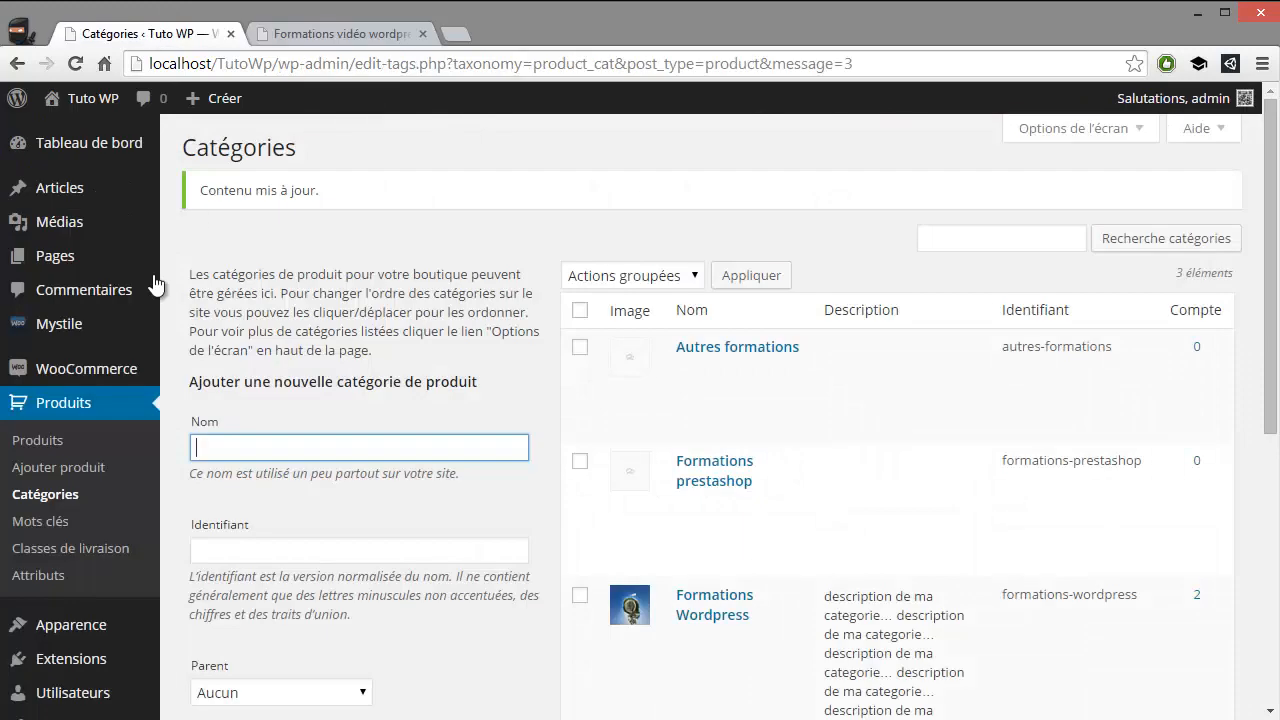
{"action": "left_click", "coordinate": [55, 524]}
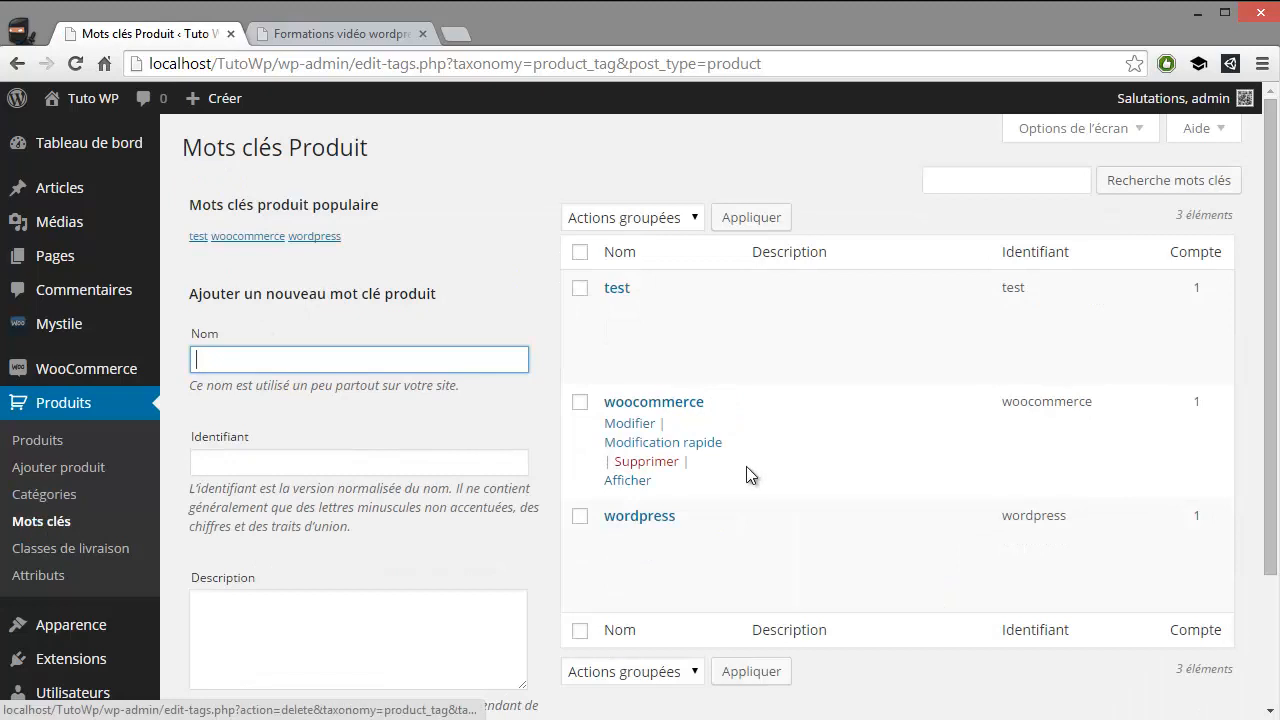
Add a new product tag named "formation vidéo", leaving its identifier and description empty
{"action": "type", "text": "forma"}
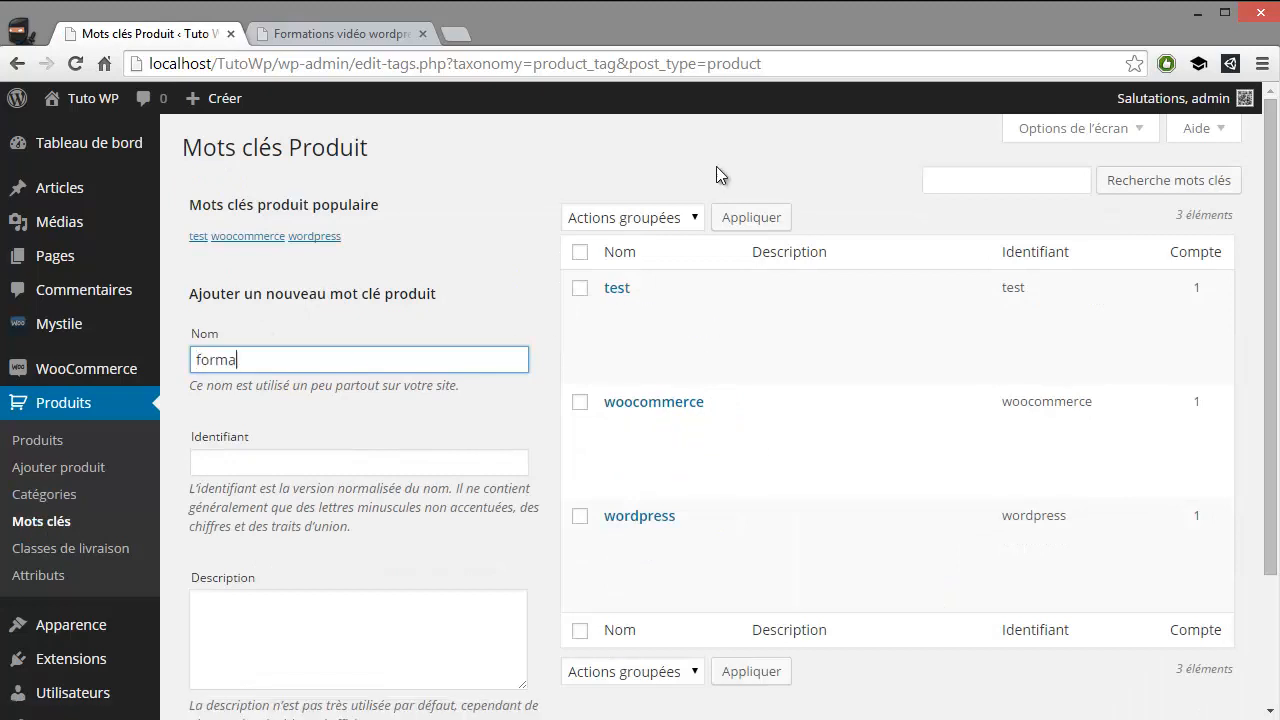
{"action": "type", "text": "tion vidéo"}
{"action": "scroll", "coordinate": [594, 366], "scroll_direction": "down", "scroll_amount": 3}
{"action": "left_click", "coordinate": [360, 599]}
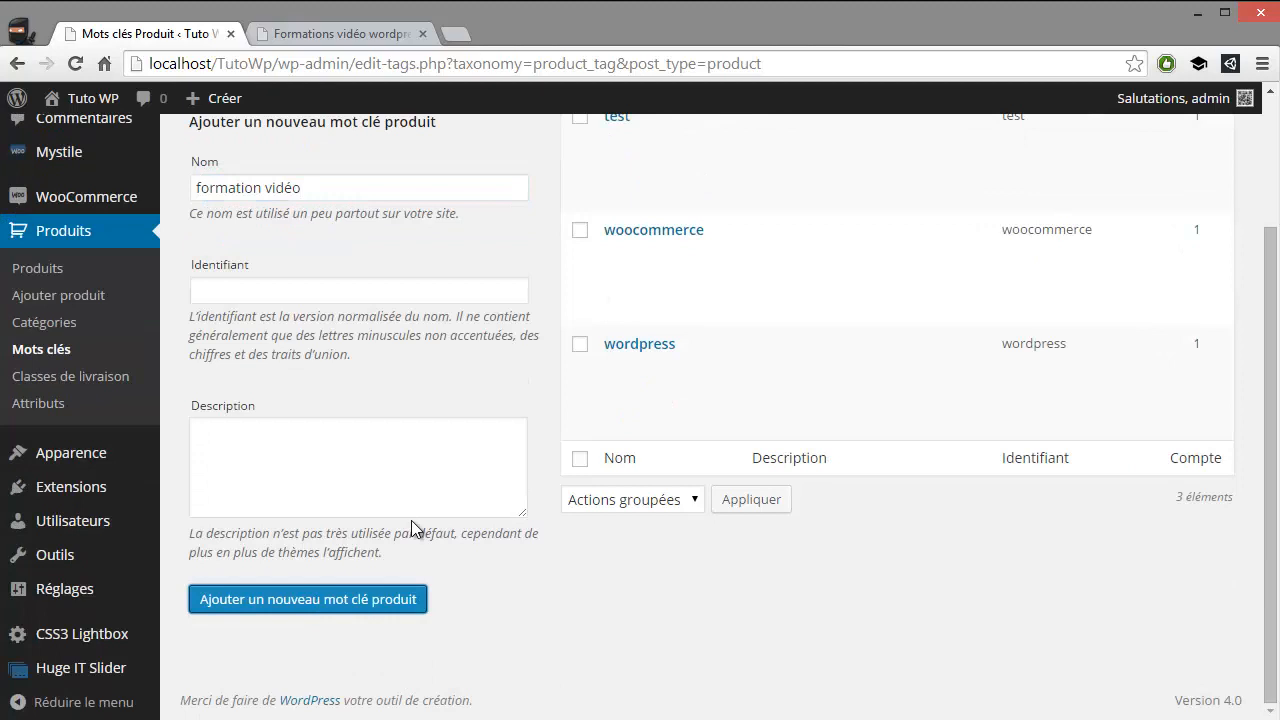
{"action": "left_click", "coordinate": [224, 428]}
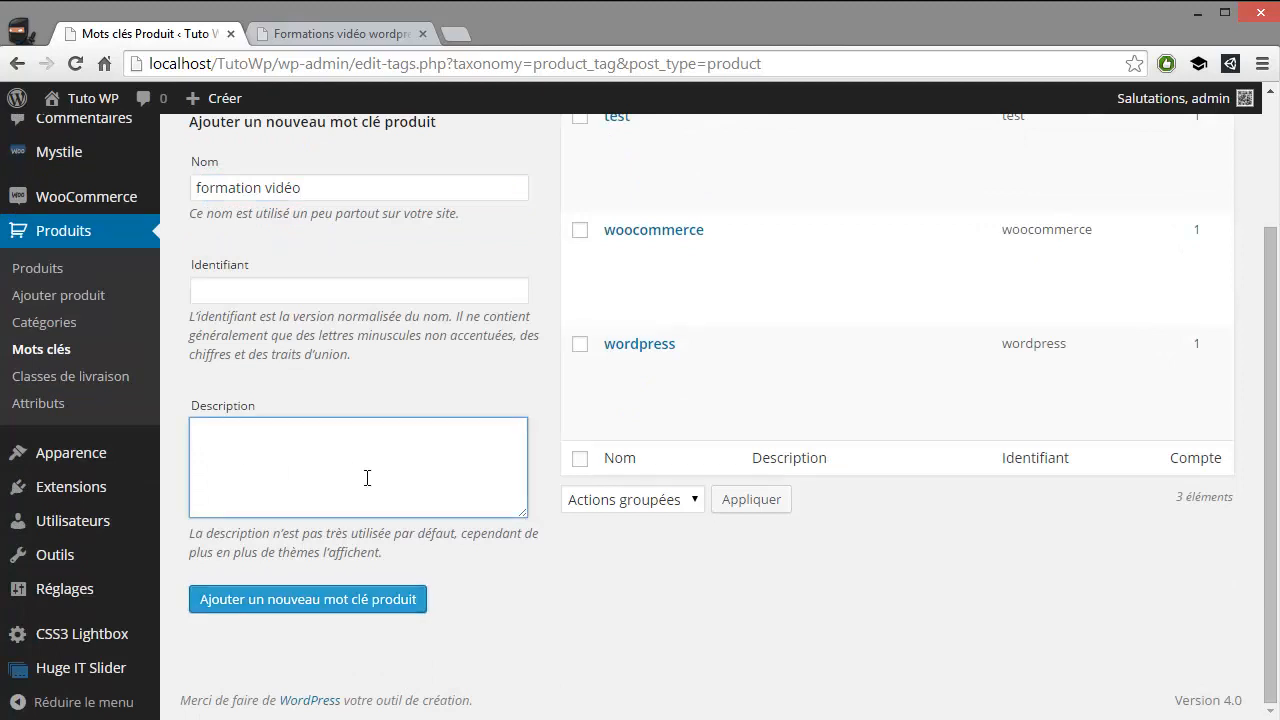
{"action": "scroll", "coordinate": [440, 465], "scroll_direction": "up", "scroll_amount": 3}
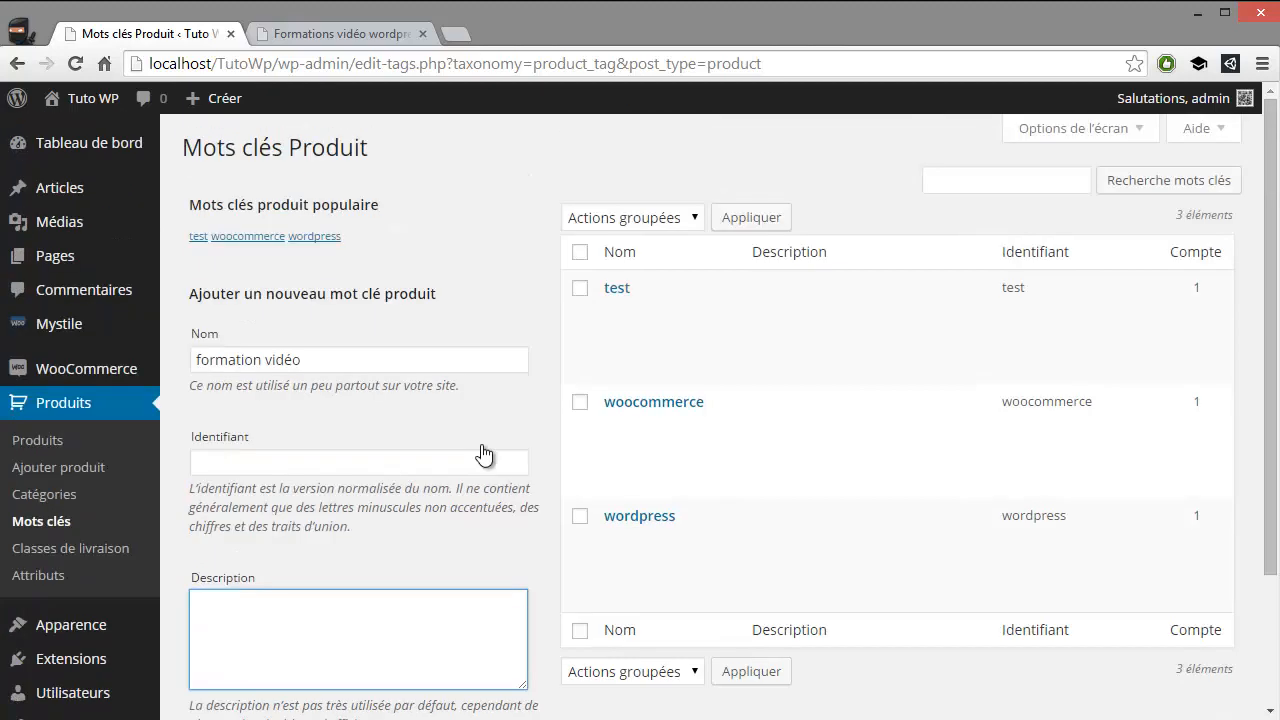
{"action": "scroll", "coordinate": [320, 465], "scroll_direction": "down", "scroll_amount": 3}
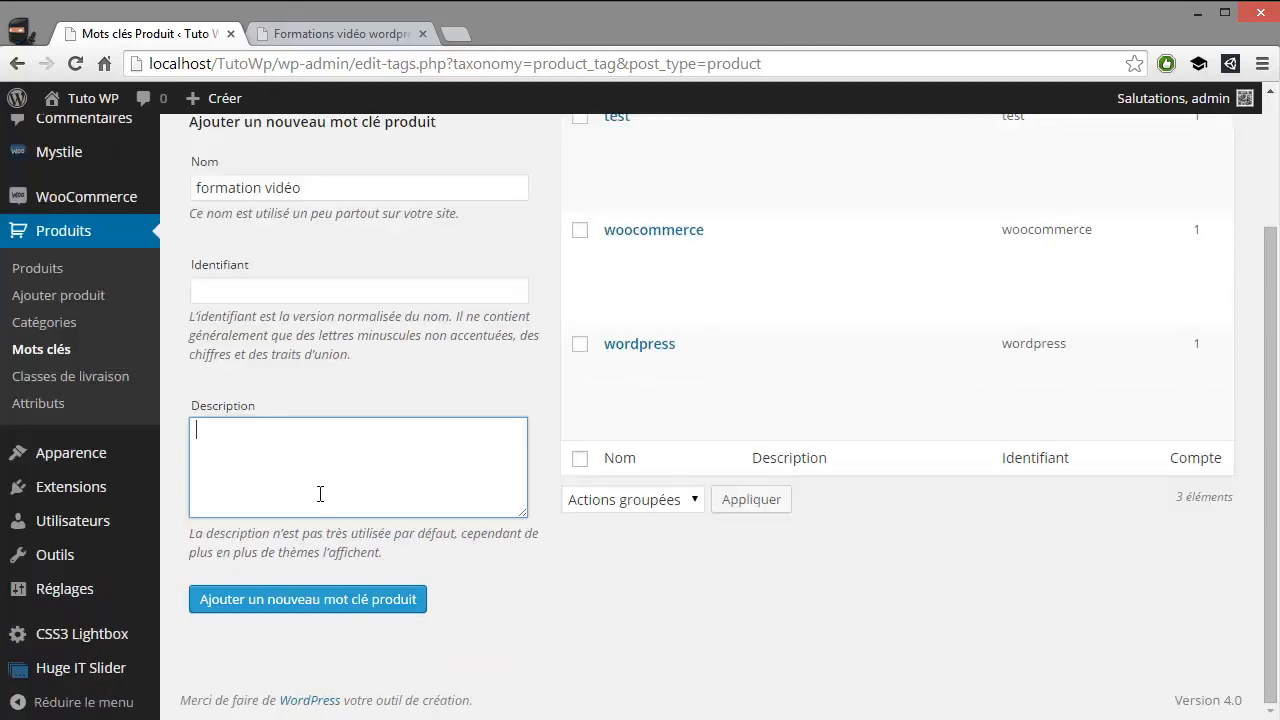
{"action": "left_click", "coordinate": [316, 600]}
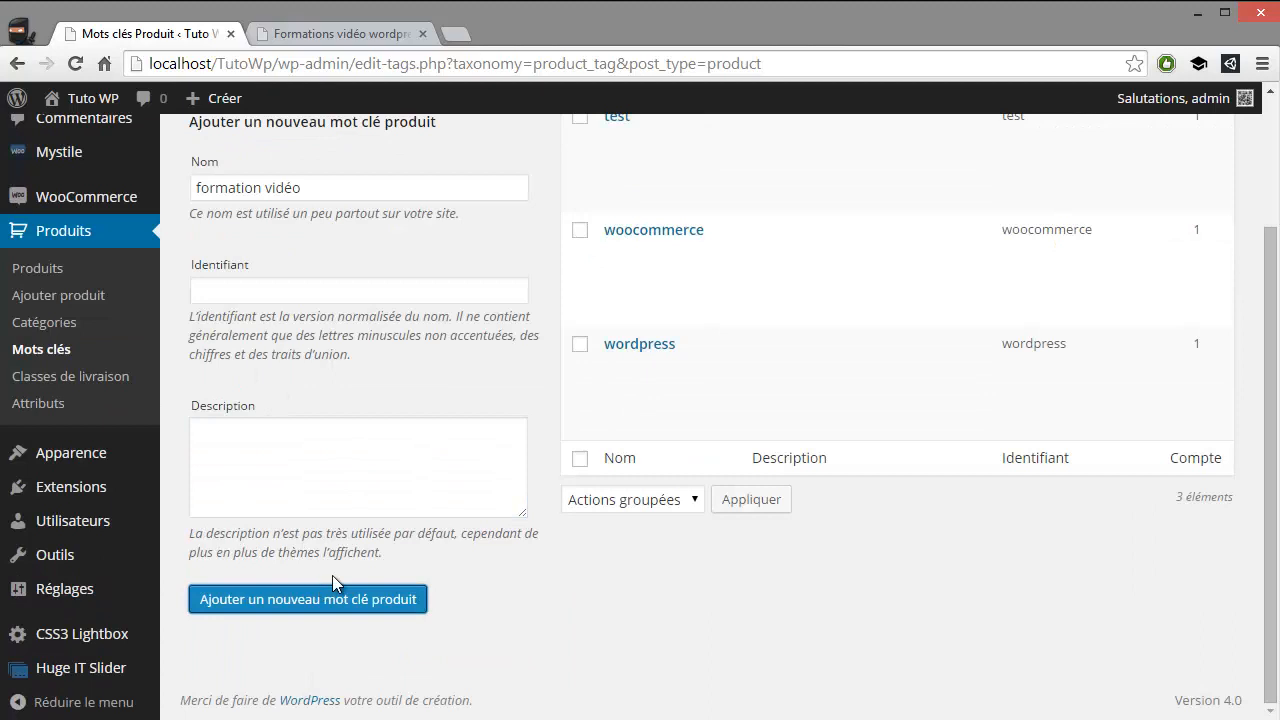
Try to add the tag with the identifier "formationvideo" and the description "formation vidéo"
{"action": "left_click", "coordinate": [329, 484]}
{"action": "scroll", "coordinate": [343, 491], "scroll_direction": "up", "scroll_amount": 3}
{"action": "scroll", "coordinate": [350, 500], "scroll_direction": "down", "scroll_amount": 2}
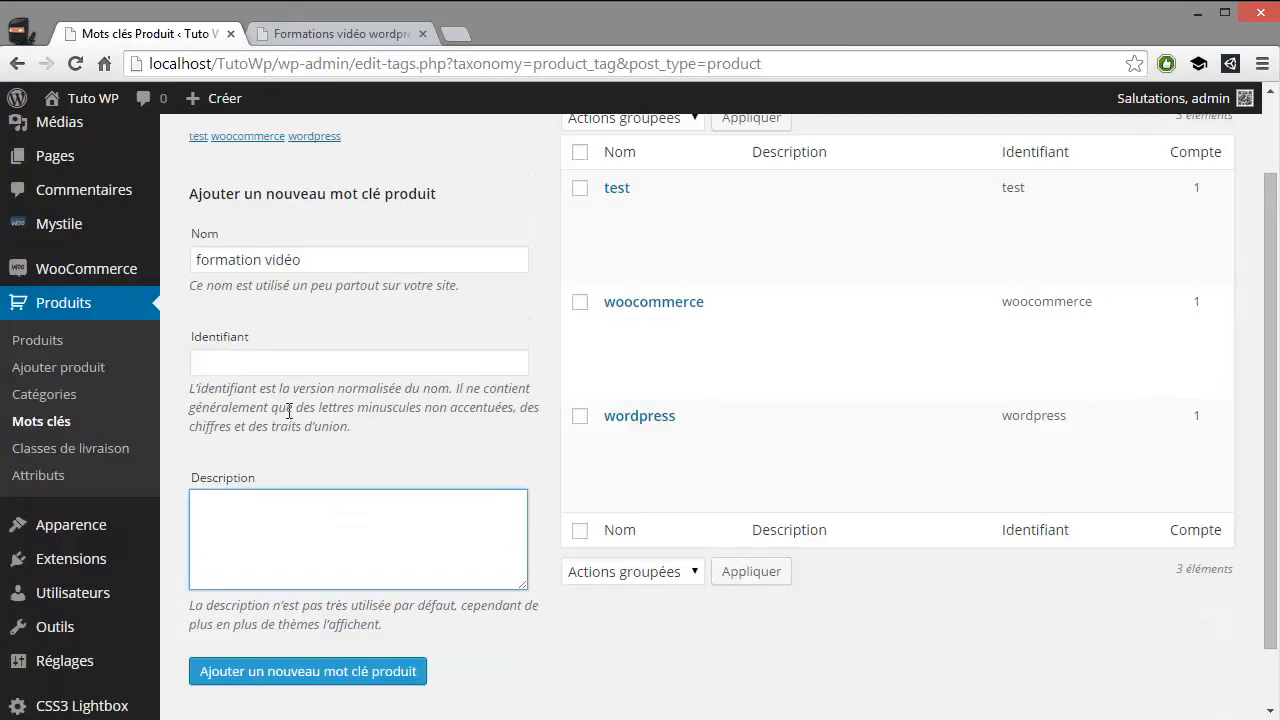
{"action": "left_click", "coordinate": [260, 362]}
{"action": "type", "text": "formation"}
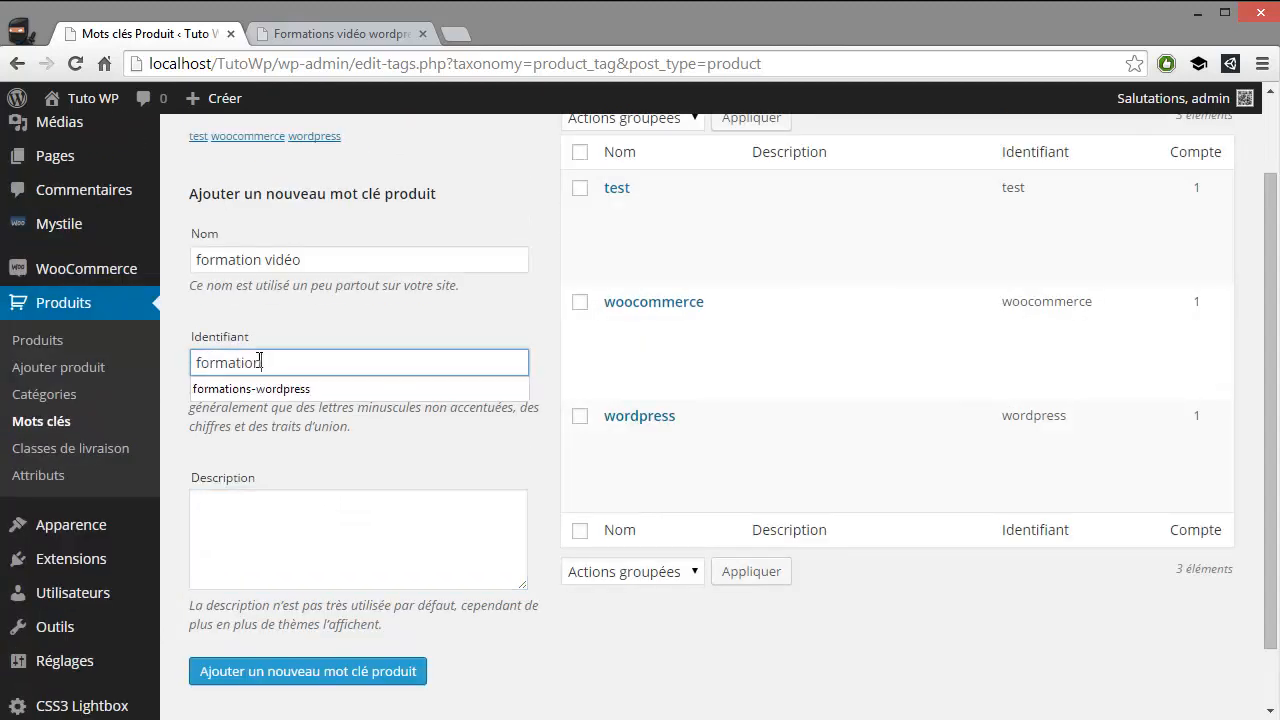
{"action": "type", "text": "video"}
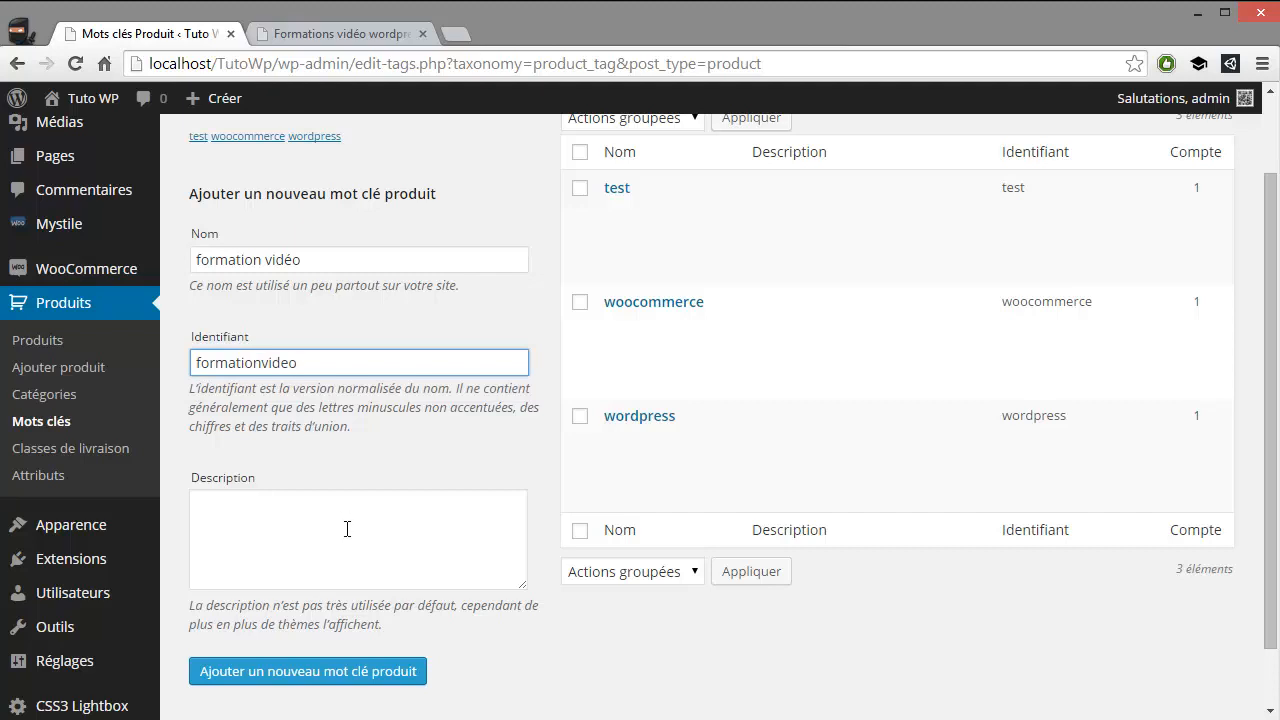
{"action": "left_click", "coordinate": [355, 521]}
{"action": "type", "text": "formation vidéo"}
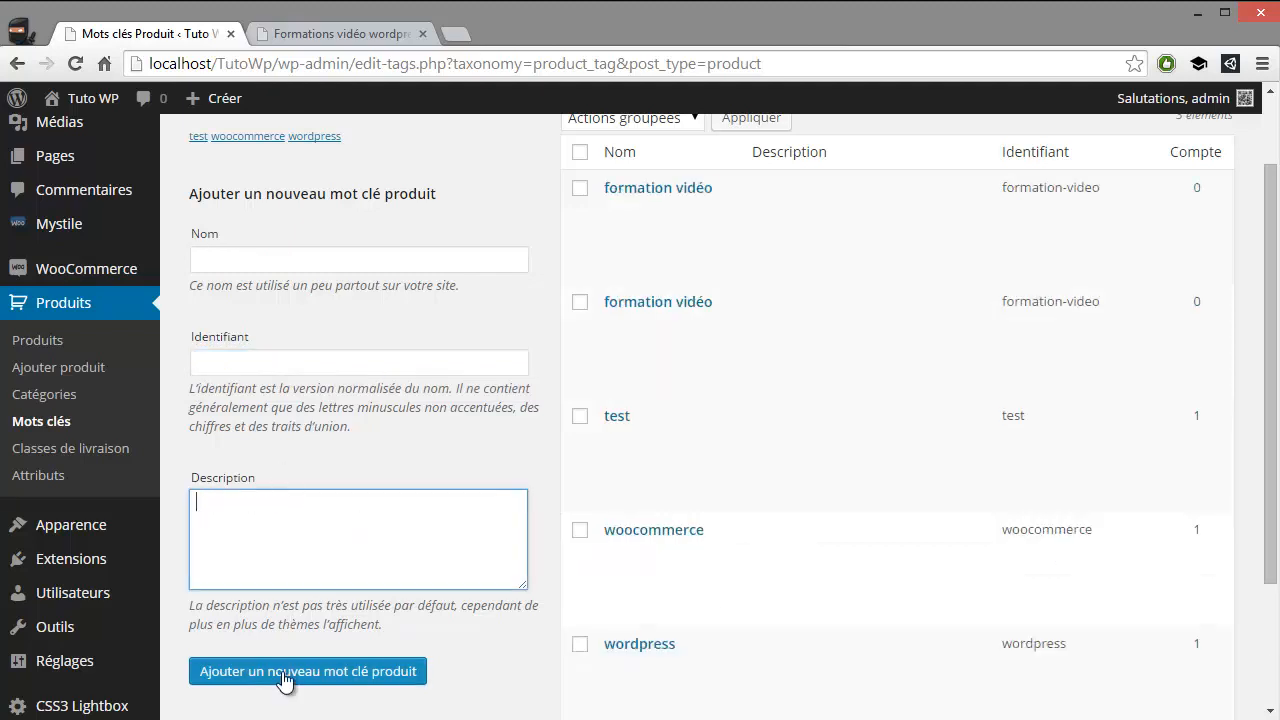
{"action": "left_click", "coordinate": [287, 676]}
Check the new entries in the product tag list, and open the shipping classes page to examine its form
{"action": "mouse_move", "coordinate": [663, 206]}
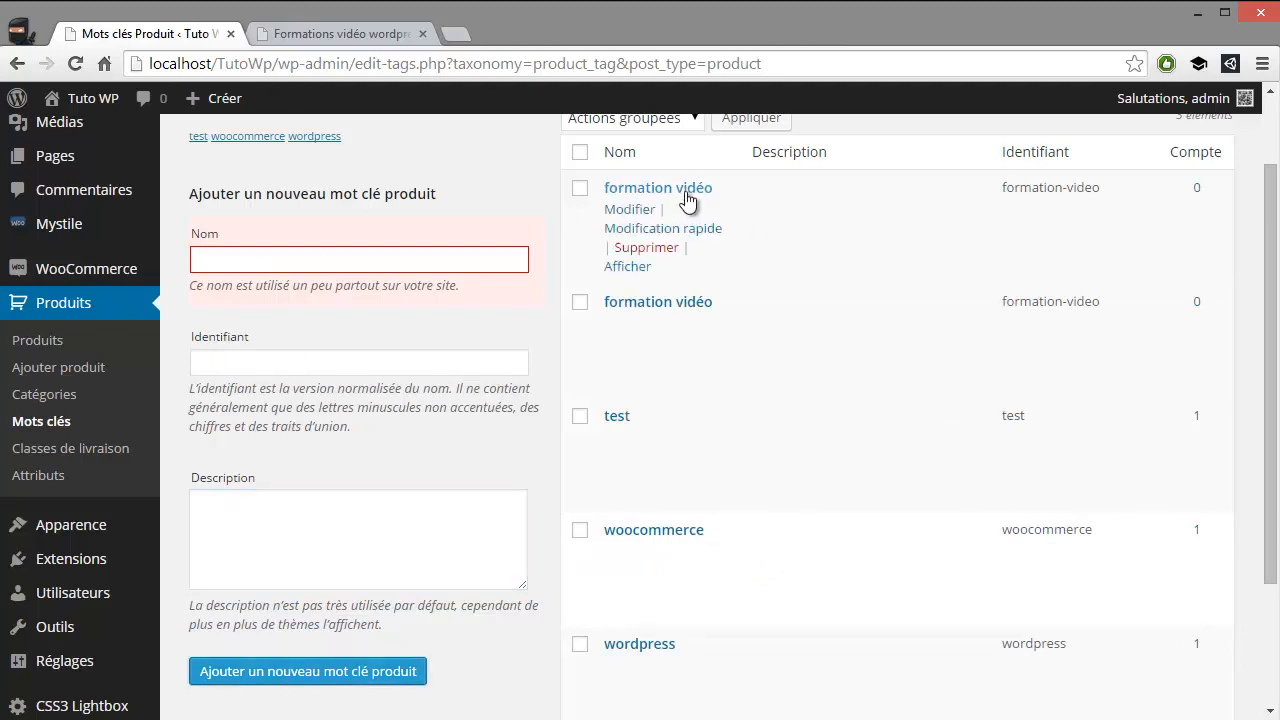
{"action": "scroll", "coordinate": [753, 264], "scroll_direction": "up", "scroll_amount": 1}
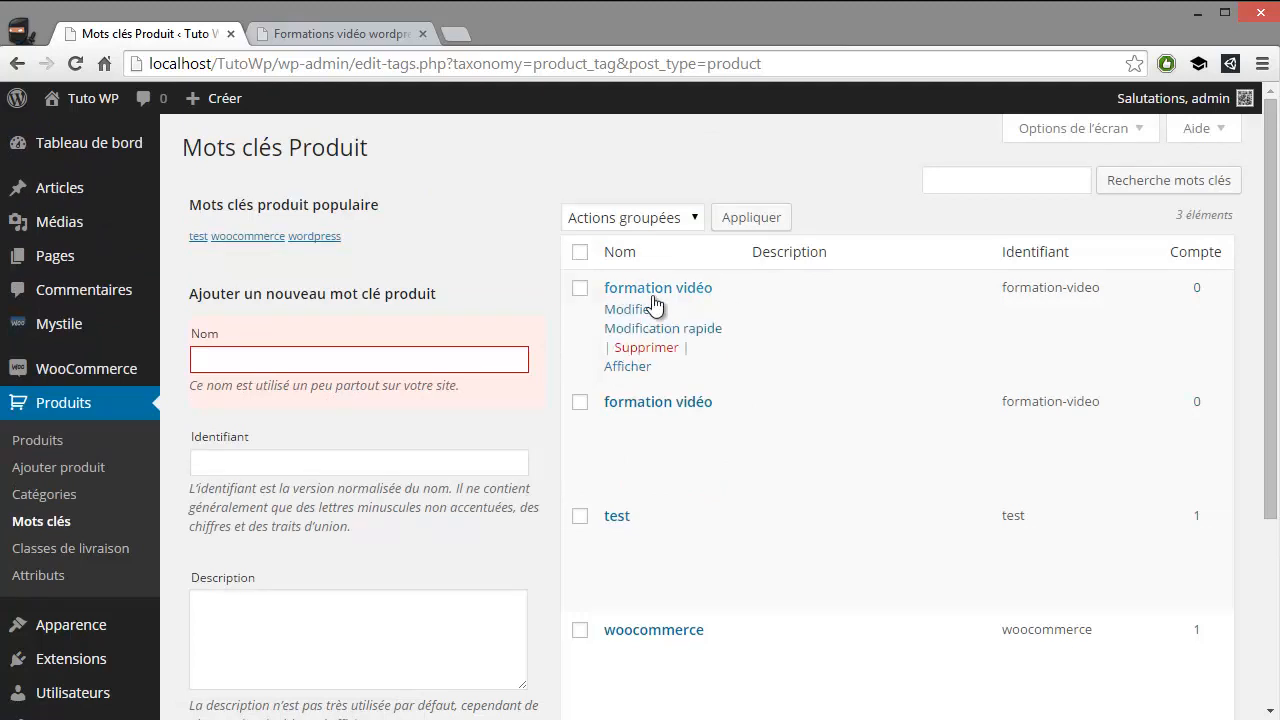
{"action": "left_click", "coordinate": [86, 542]}
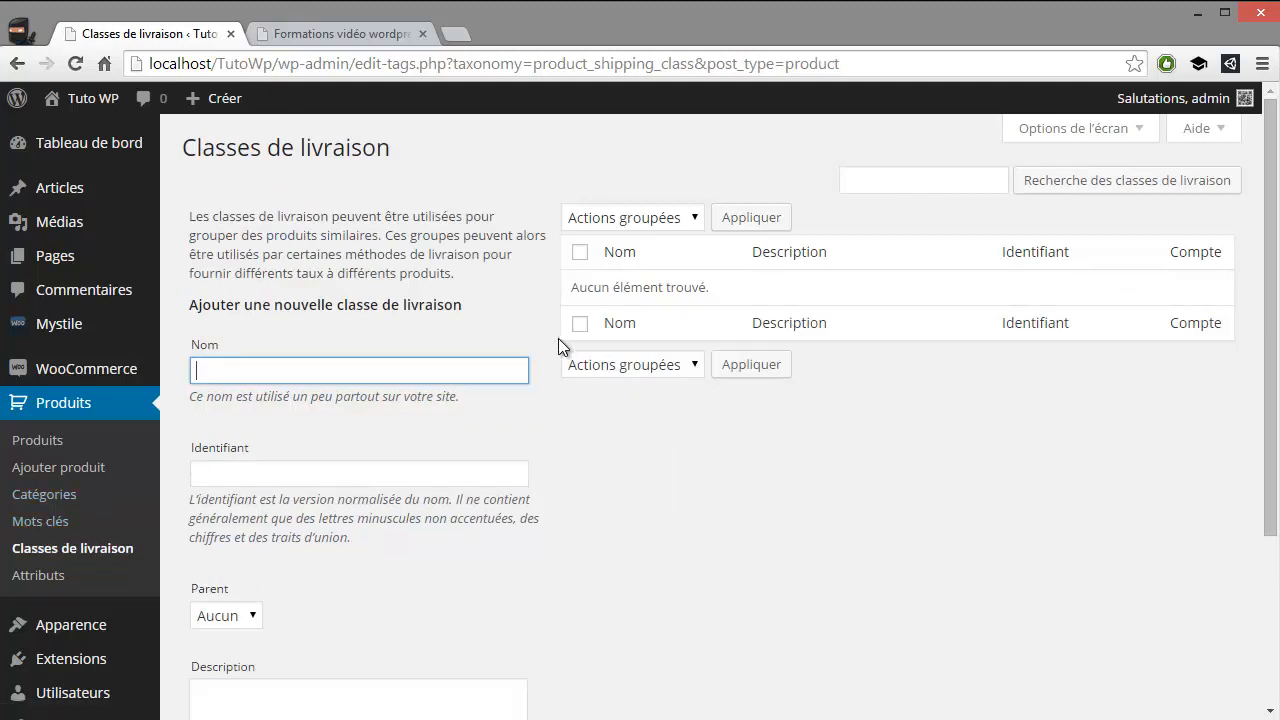
{"action": "scroll", "coordinate": [567, 348], "scroll_direction": "down", "scroll_amount": 3}
{"action": "scroll", "coordinate": [460, 450], "scroll_direction": "up", "scroll_amount": 3}
{"action": "scroll", "coordinate": [908, 615], "scroll_direction": "down", "scroll_amount": 1}
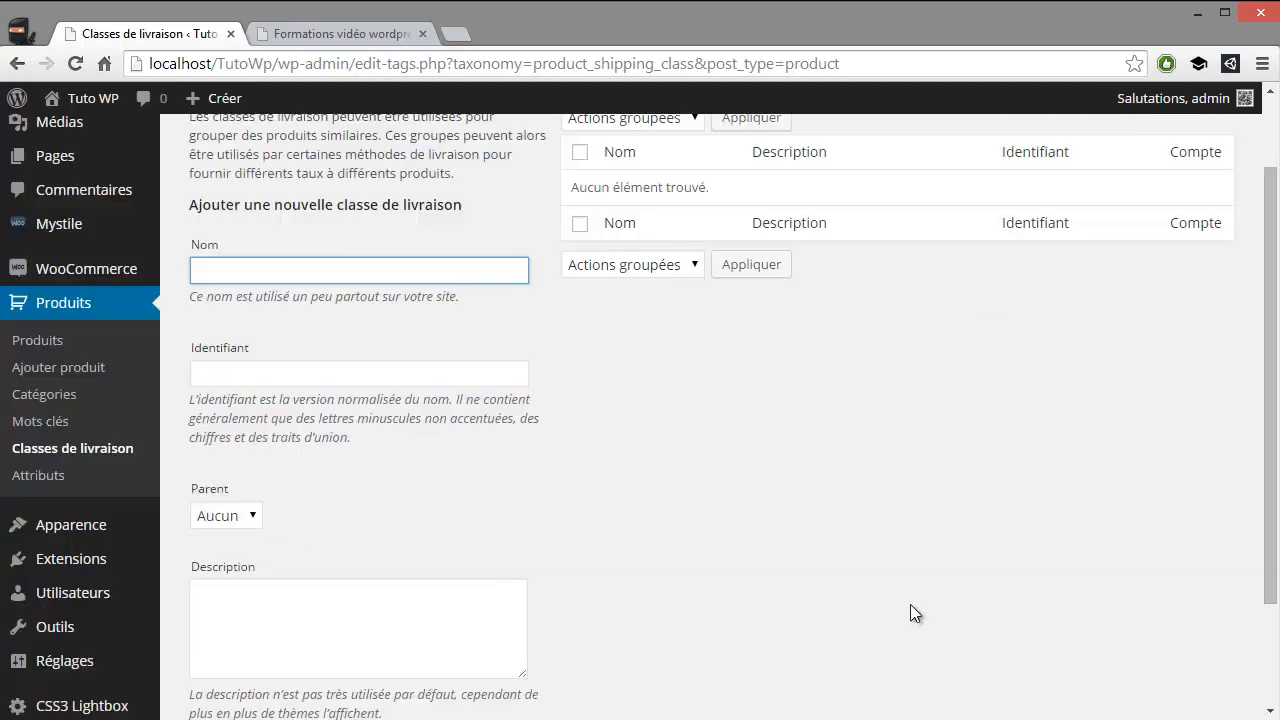
Open the product attributes page and add an attribute named "Taille" with the type Texte
{"action": "left_click", "coordinate": [50, 466]}
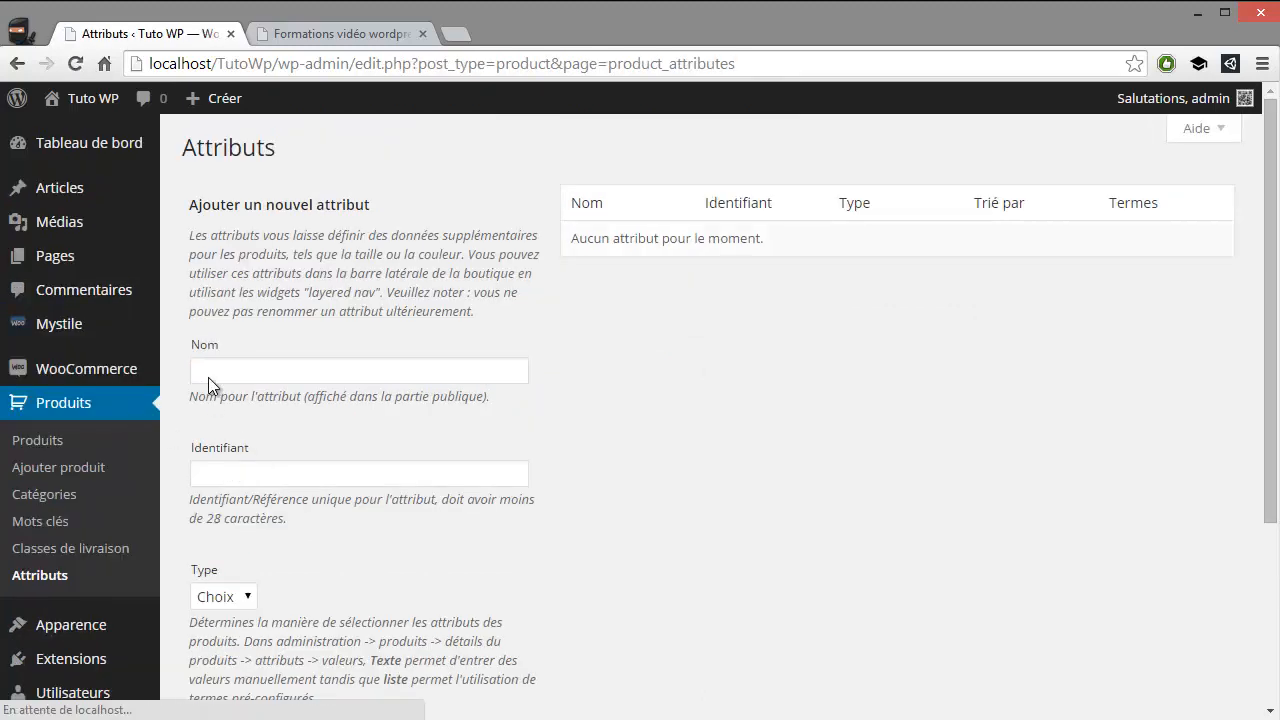
{"action": "left_click", "coordinate": [216, 372]}
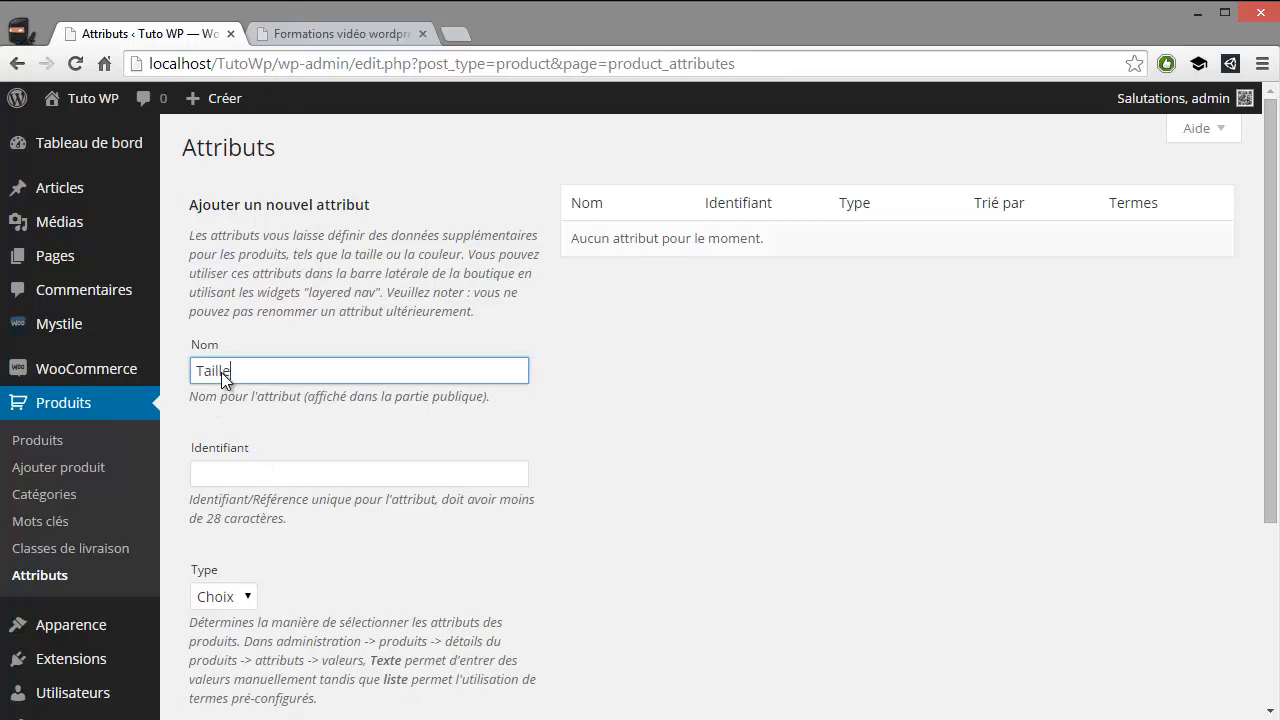
{"action": "scroll", "coordinate": [243, 379], "scroll_direction": "down", "scroll_amount": 2}
{"action": "left_click", "coordinate": [230, 397]}
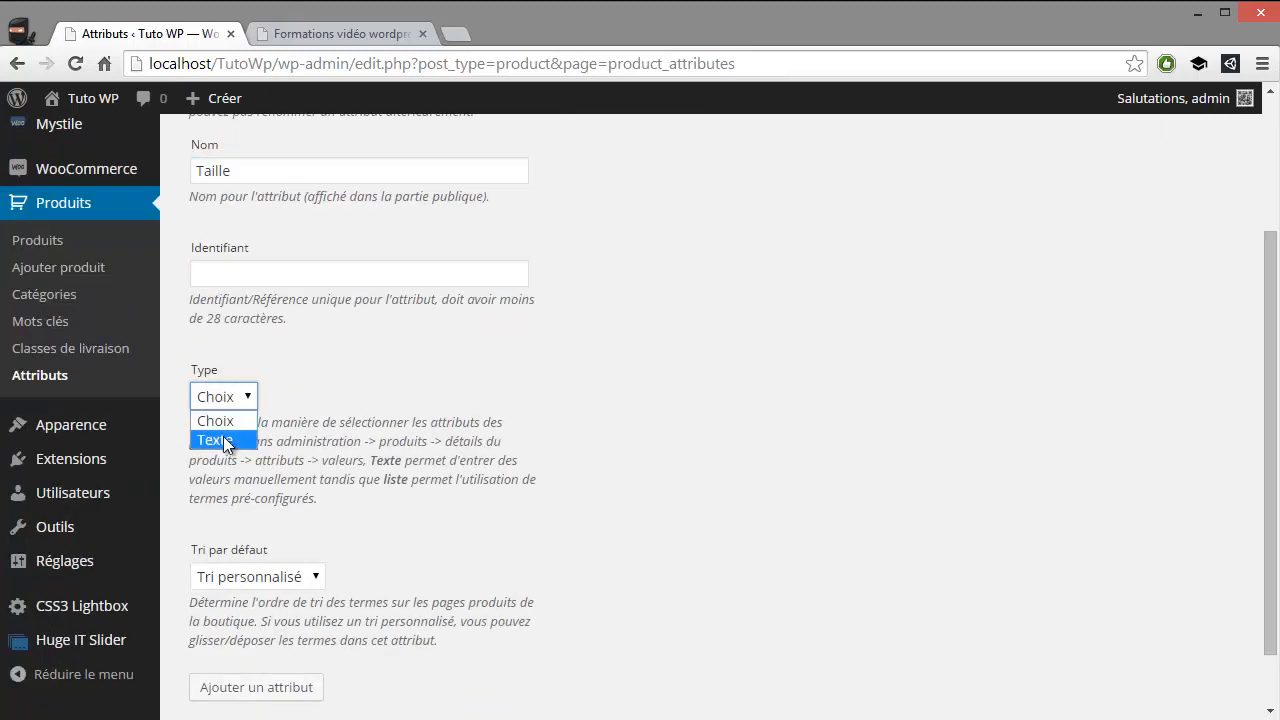
{"action": "left_click", "coordinate": [223, 438]}
{"action": "scroll", "coordinate": [324, 518], "scroll_direction": "down", "scroll_amount": 1}
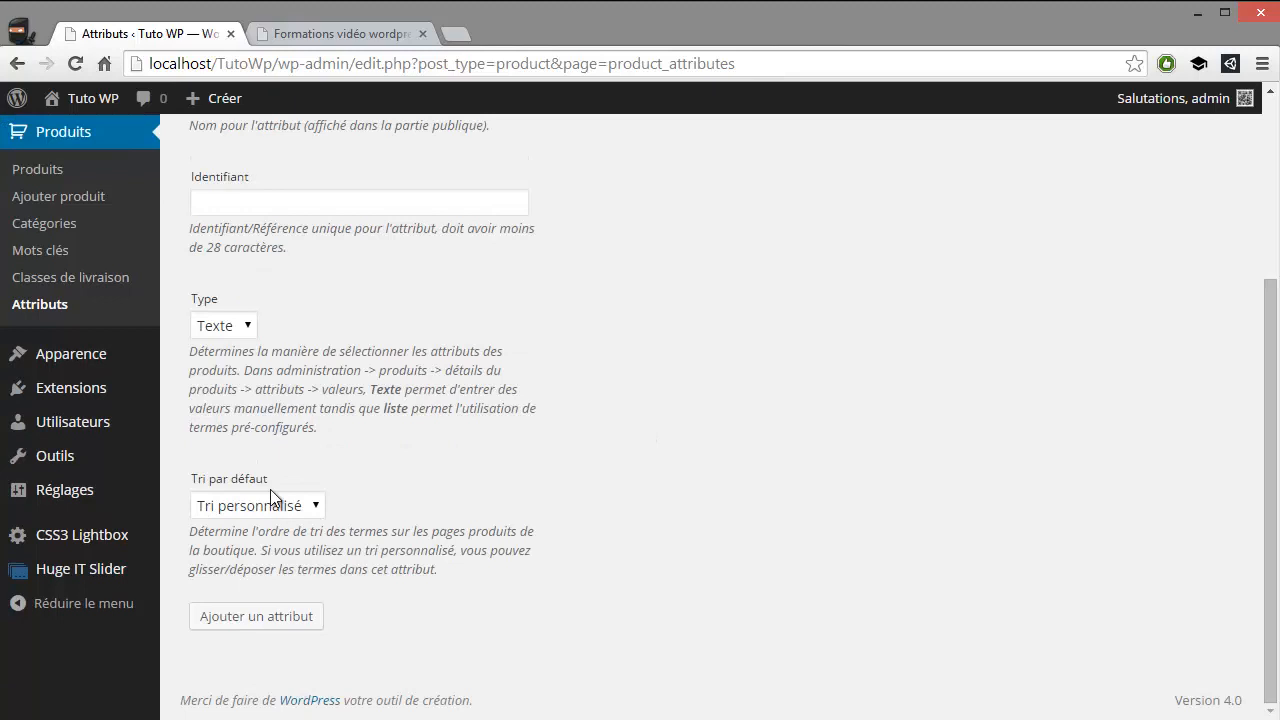
{"action": "left_click", "coordinate": [271, 615]}
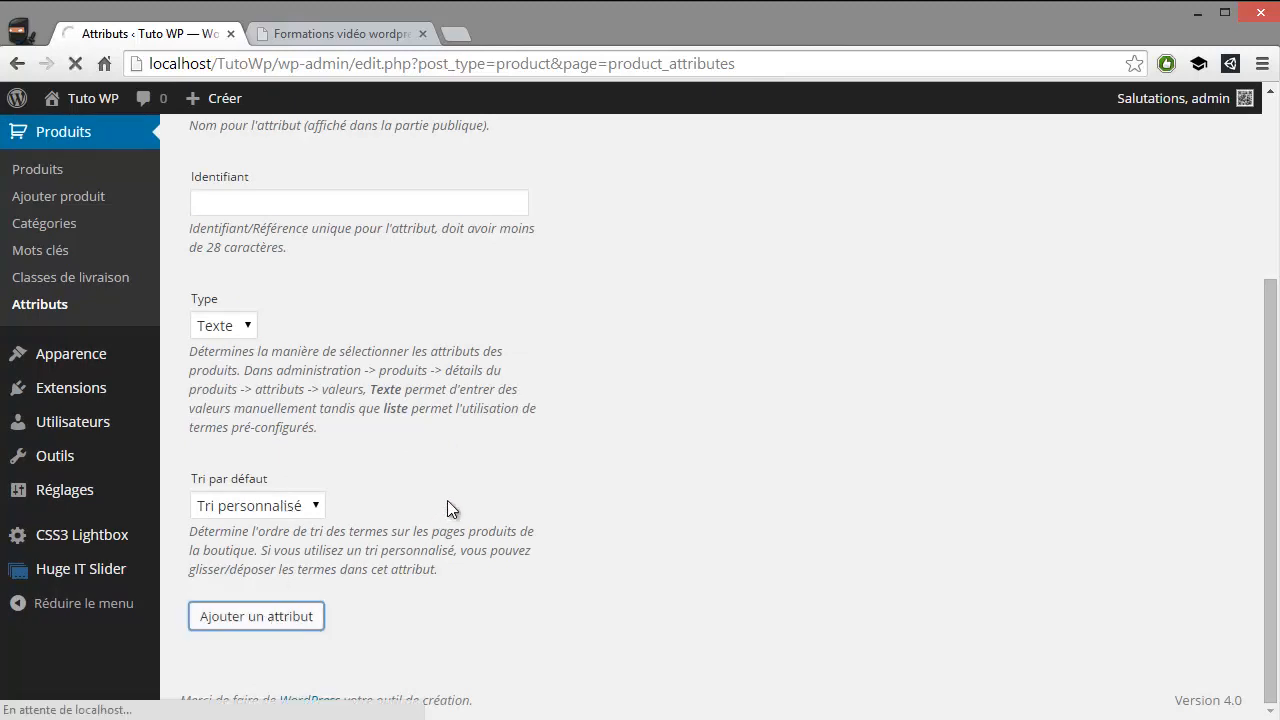
Add a product attribute named "Couleur", keeping the type Choix and the default custom sorting
{"action": "left_click", "coordinate": [302, 368]}
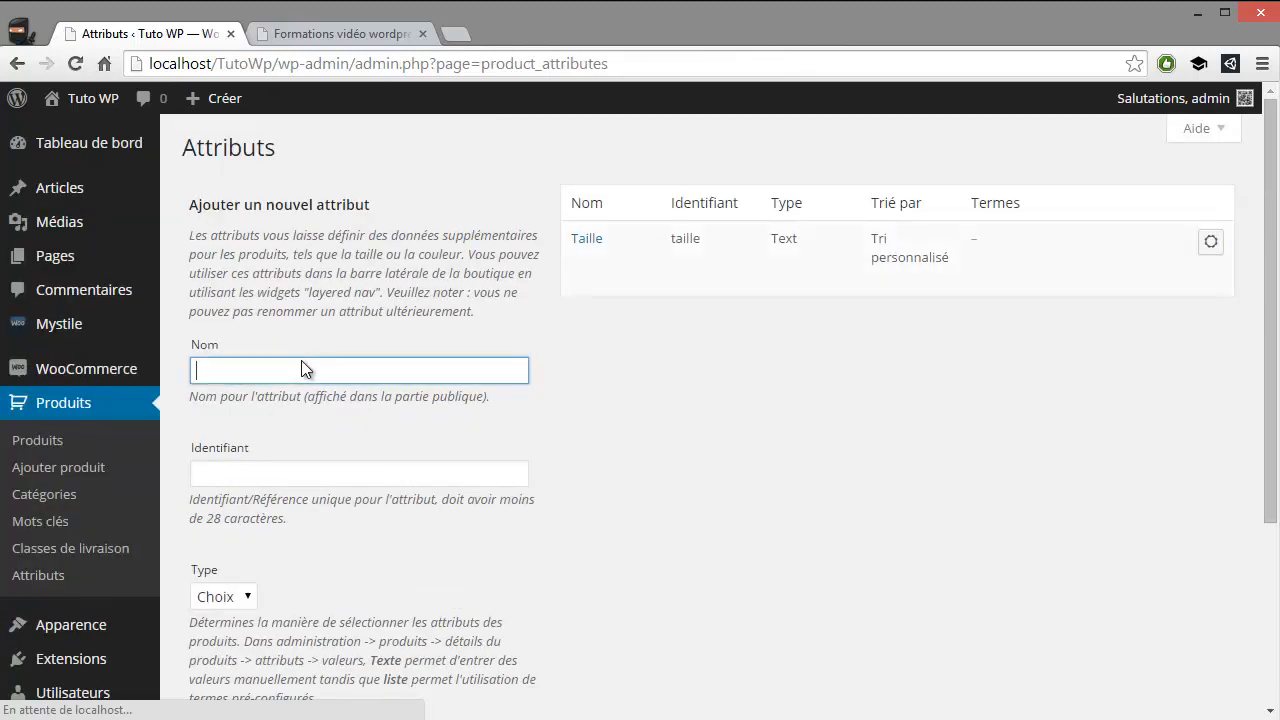
{"action": "type", "text": "Couleur"}
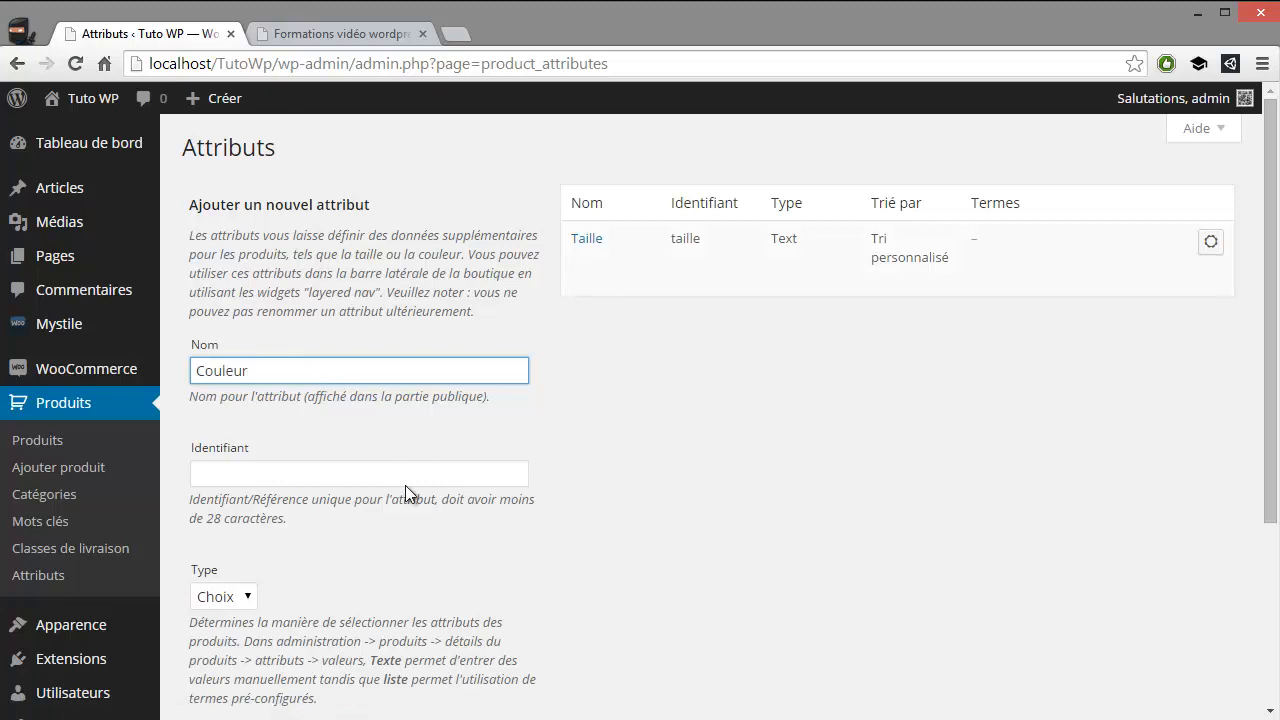
{"action": "scroll", "coordinate": [405, 485], "scroll_direction": "down", "scroll_amount": 3}
{"action": "left_click", "coordinate": [256, 617]}
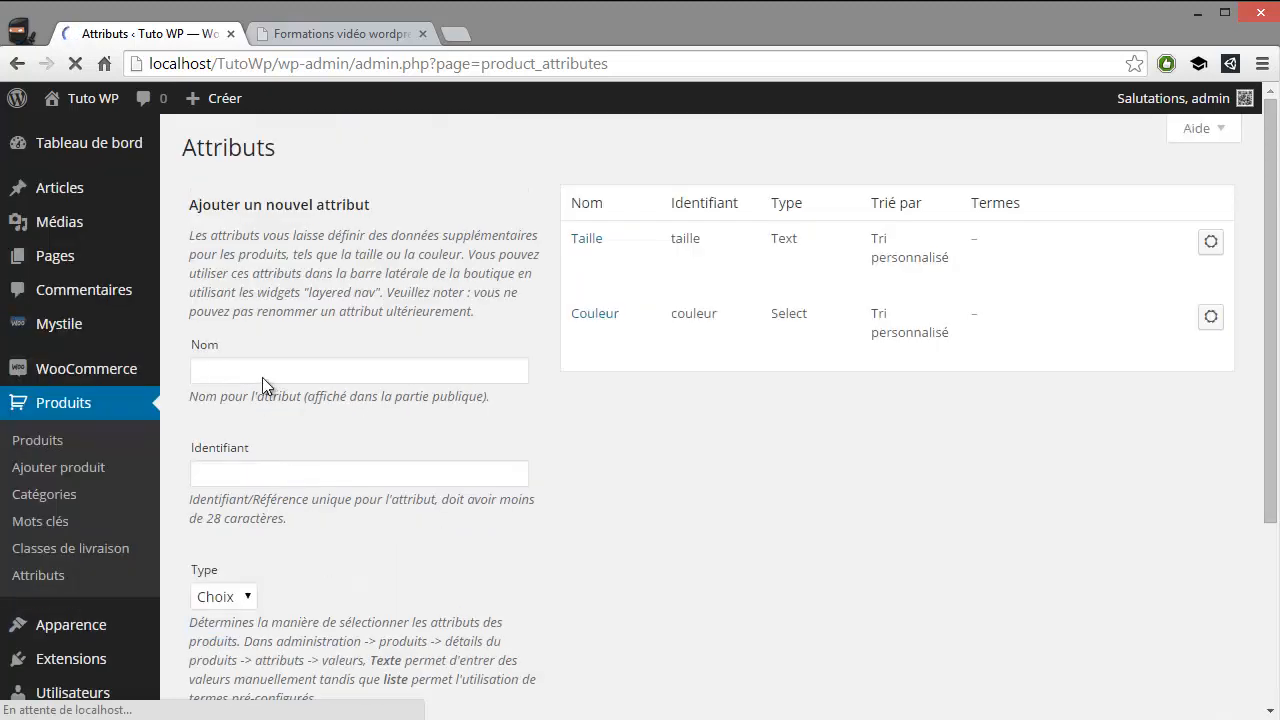
Add a product attribute named "Durée" with the default type Choix
{"action": "left_click", "coordinate": [281, 381]}
{"action": "type", "text": "Durée"}
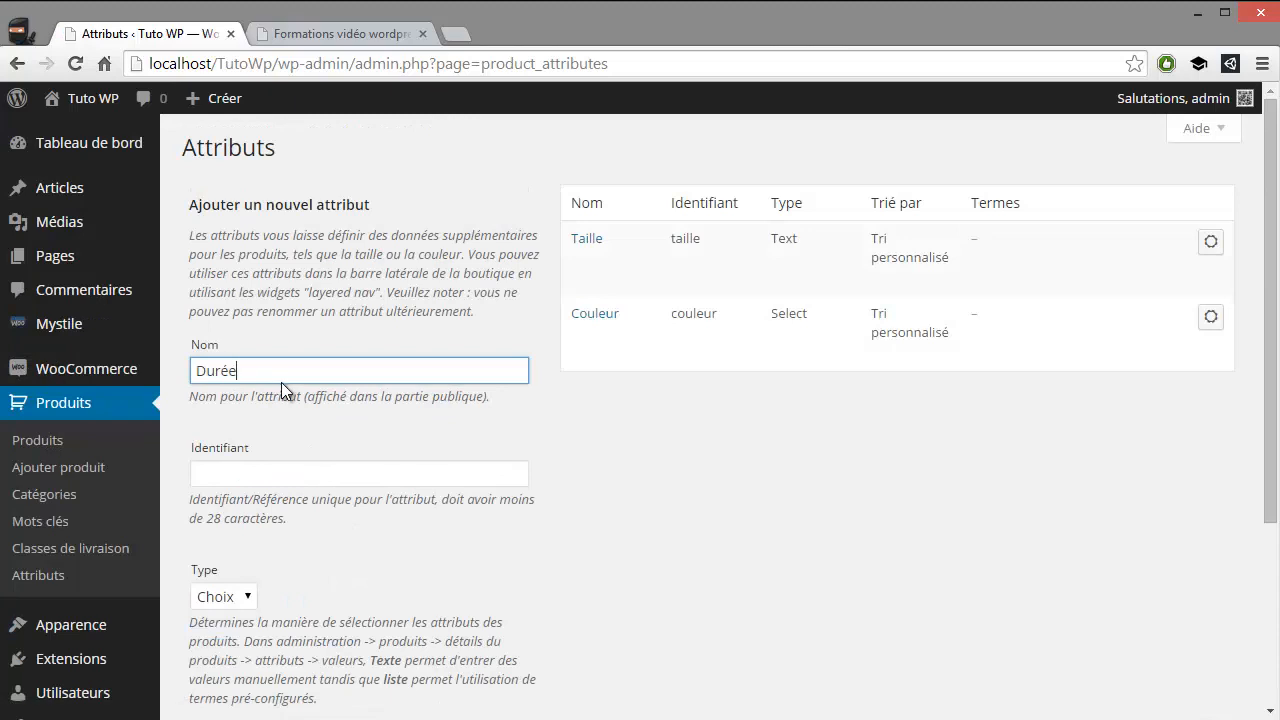
{"action": "scroll", "coordinate": [377, 551], "scroll_direction": "down", "scroll_amount": 3}
{"action": "left_click", "coordinate": [290, 612]}
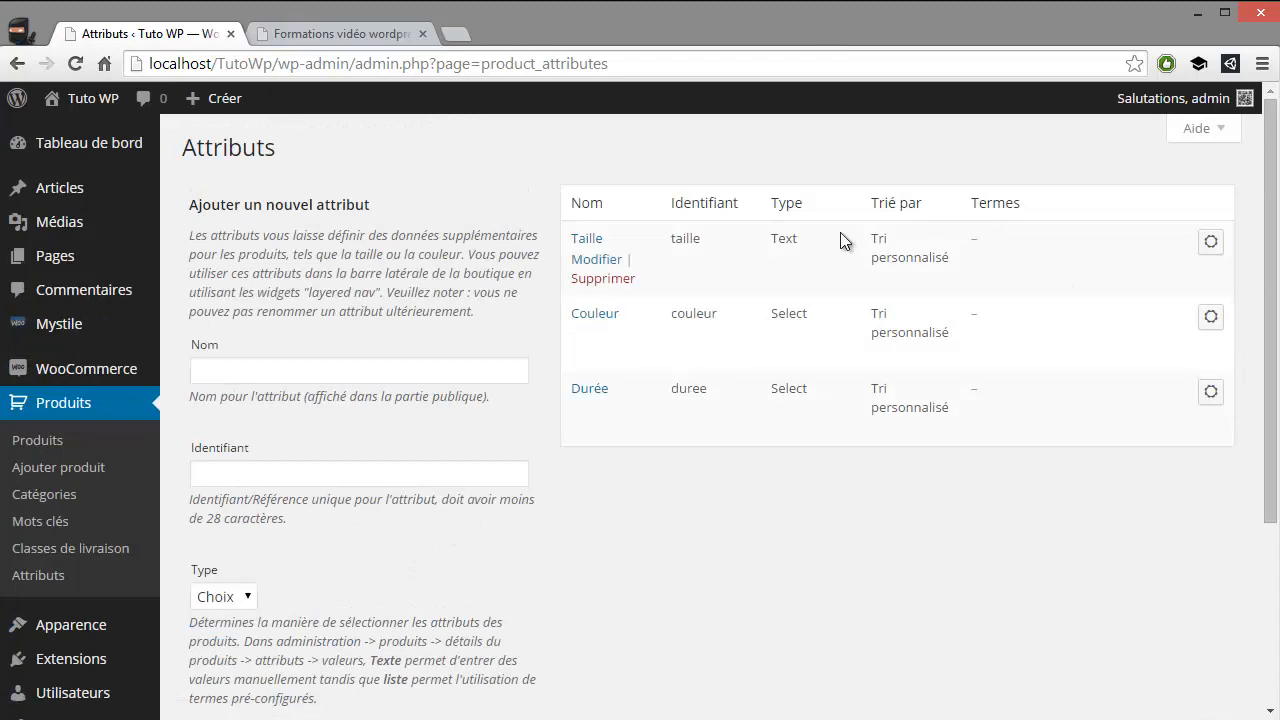
Open the terms of the Taille attribute and add the size "S"
{"action": "left_click", "coordinate": [1211, 241]}
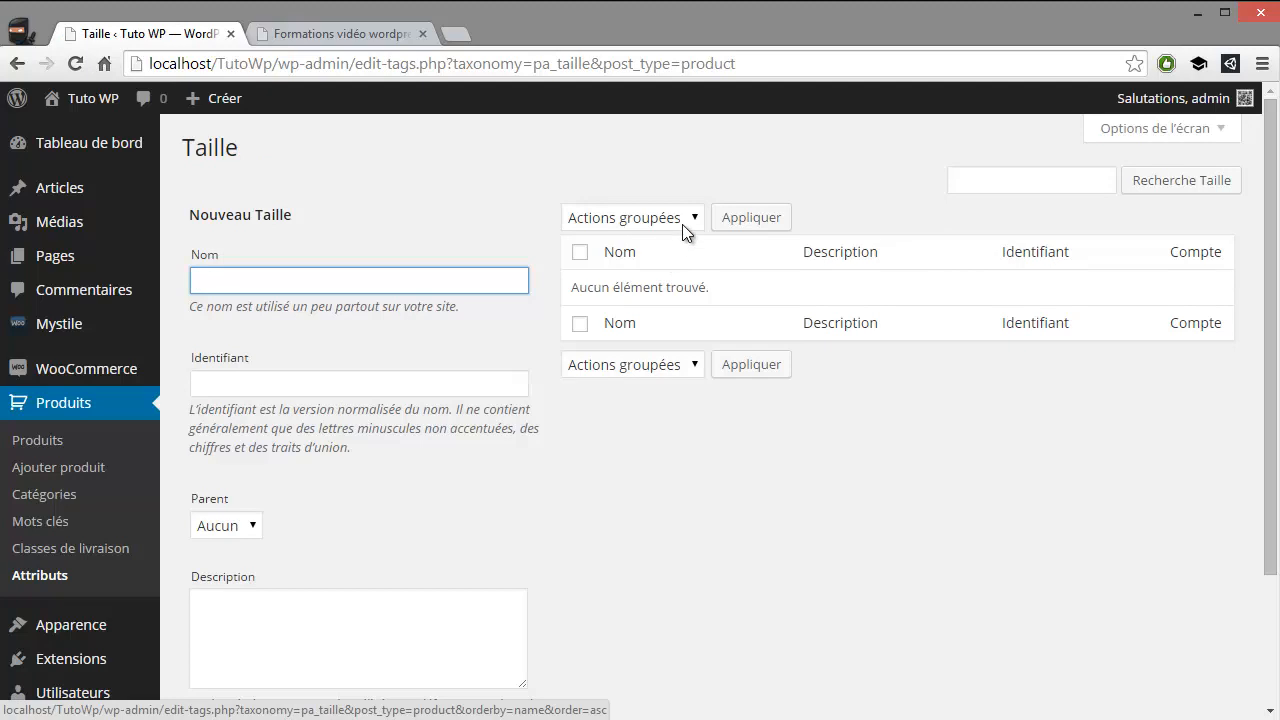
{"action": "left_click_drag", "start_coordinate": [196, 150], "coordinate": [273, 161]}
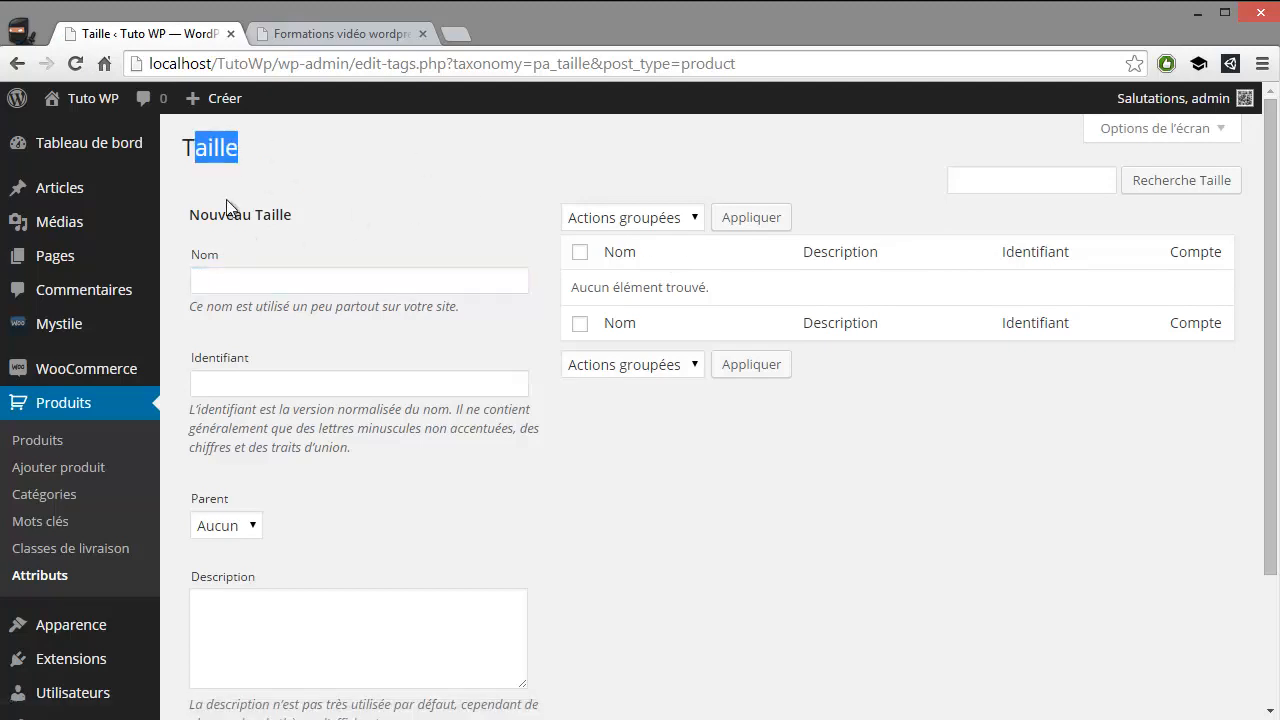
{"action": "left_click", "coordinate": [324, 279]}
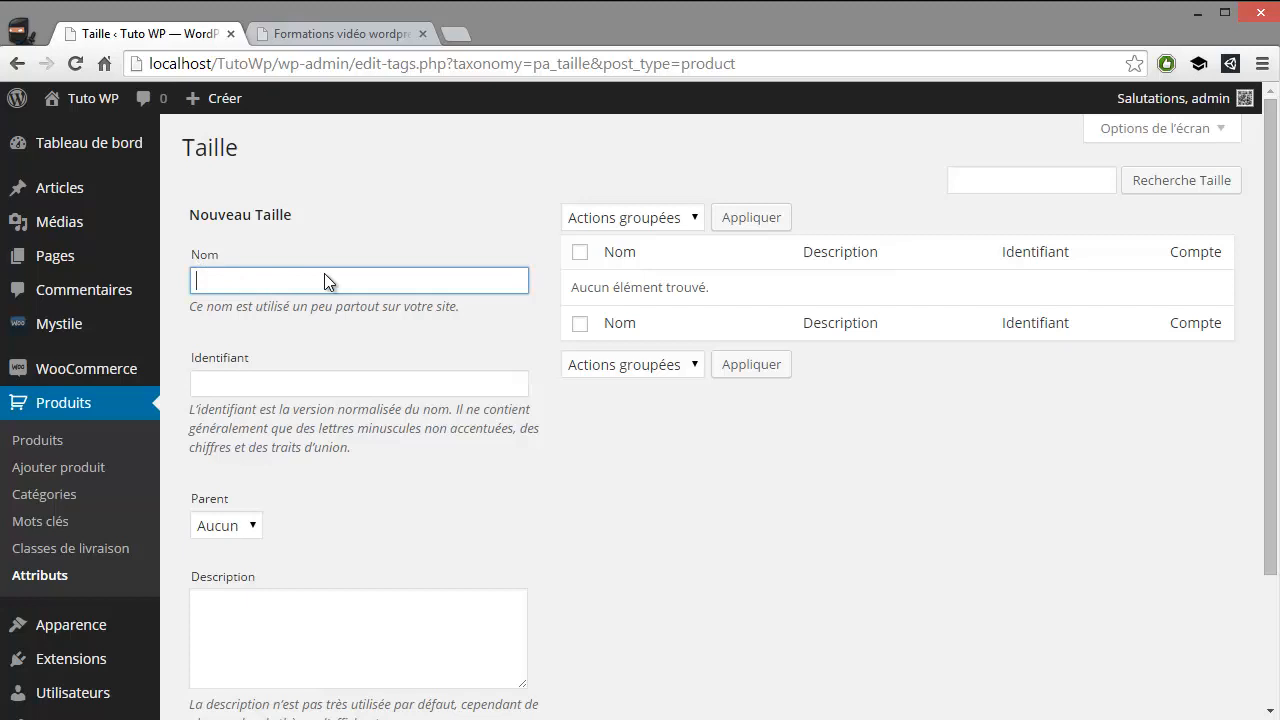
{"action": "type", "text": "S"}
{"action": "scroll", "coordinate": [293, 333], "scroll_direction": "down", "scroll_amount": 1}
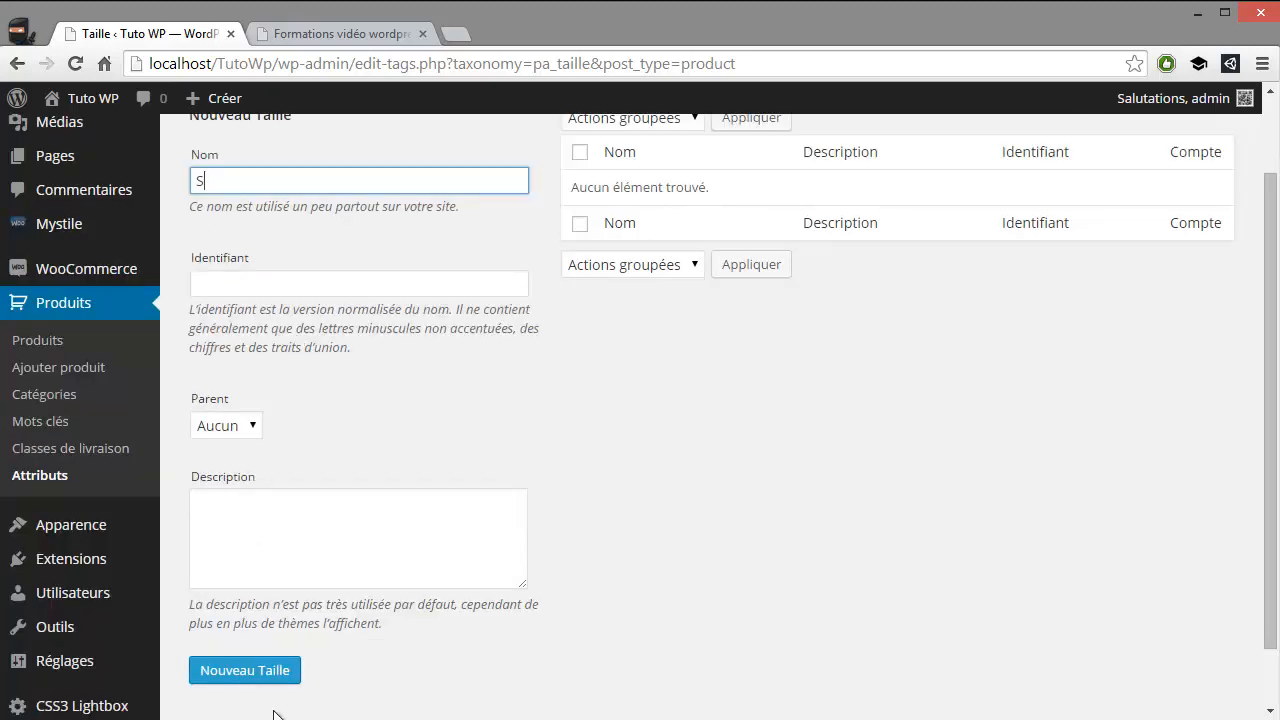
{"action": "left_click", "coordinate": [277, 670]}
Add the size "M" as a new term of the Taille attribute
{"action": "scroll", "coordinate": [600, 370], "scroll_direction": "up", "scroll_amount": 1}
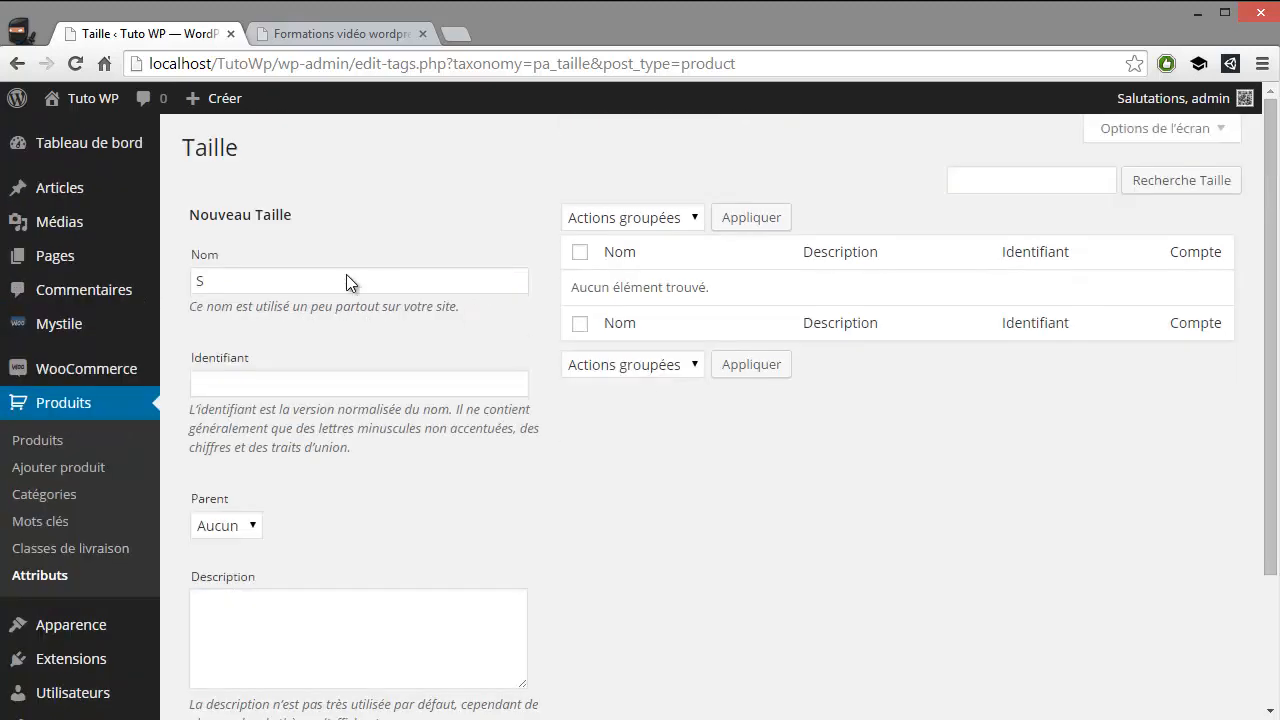
{"action": "left_click", "coordinate": [305, 281]}
{"action": "type", "text": "M"}
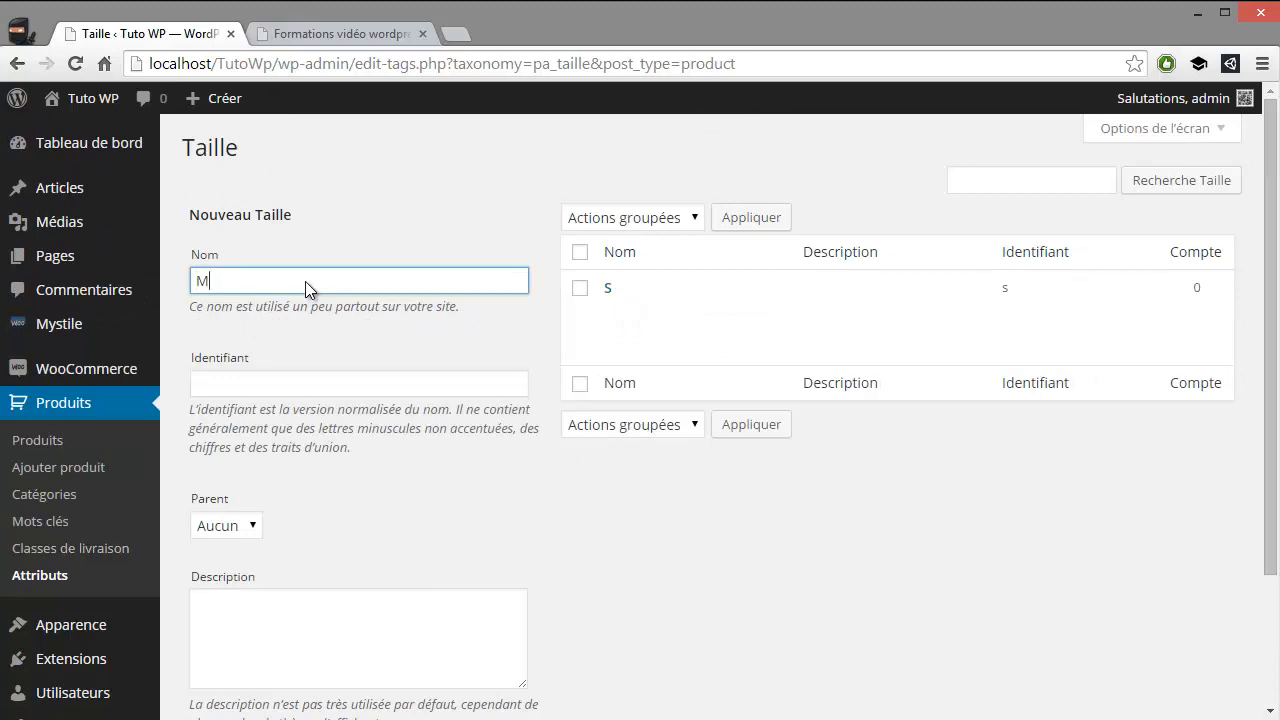
{"action": "scroll", "coordinate": [262, 340], "scroll_direction": "down", "scroll_amount": 1}
{"action": "scroll", "coordinate": [262, 342], "scroll_direction": "down", "scroll_amount": 1}
{"action": "left_click", "coordinate": [284, 608]}
Add the size "L" as a new term of the Taille attribute
{"action": "scroll", "coordinate": [561, 495], "scroll_direction": "up", "scroll_amount": 2}
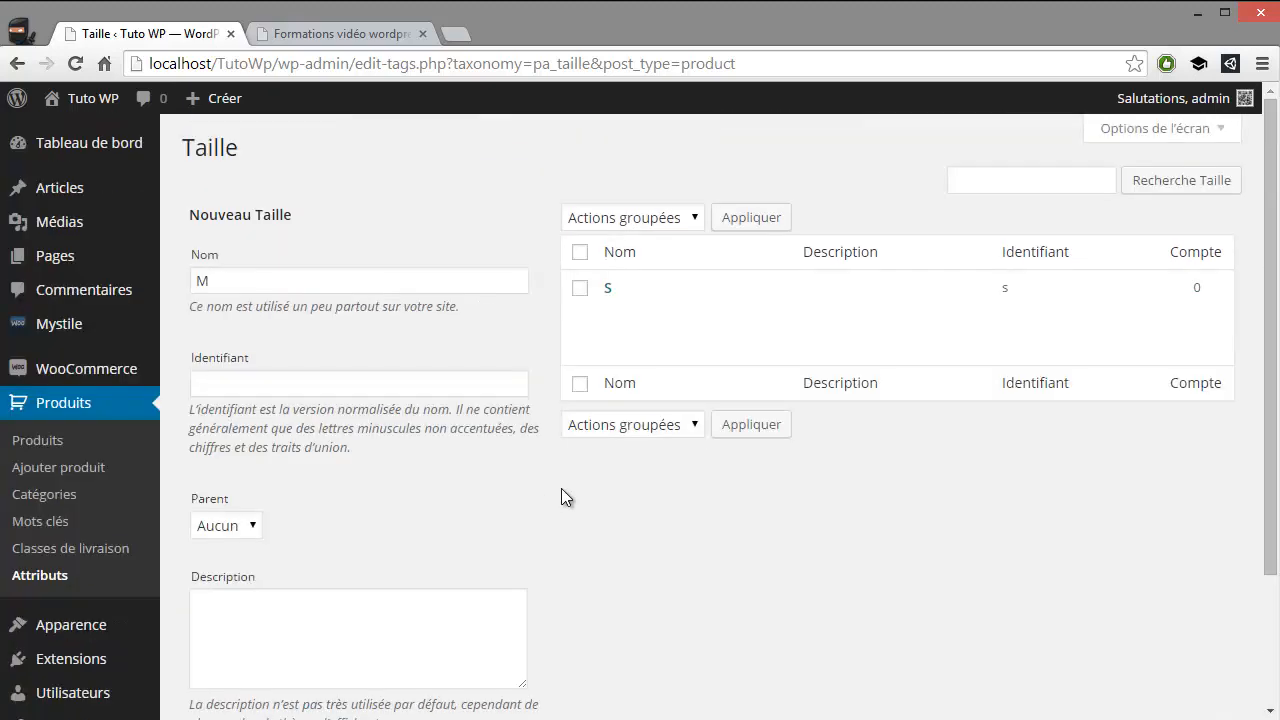
{"action": "left_click", "coordinate": [280, 283]}
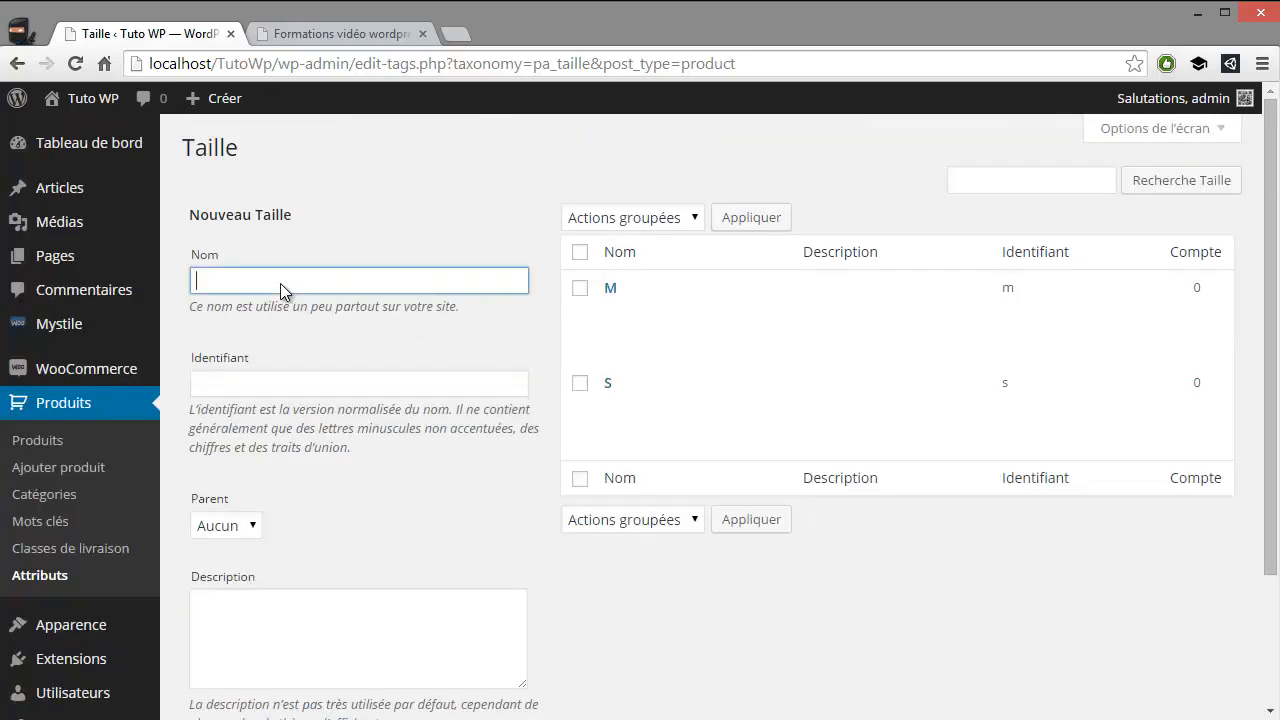
{"action": "type", "text": "L"}
{"action": "scroll", "coordinate": [391, 440], "scroll_direction": "down", "scroll_amount": 2}
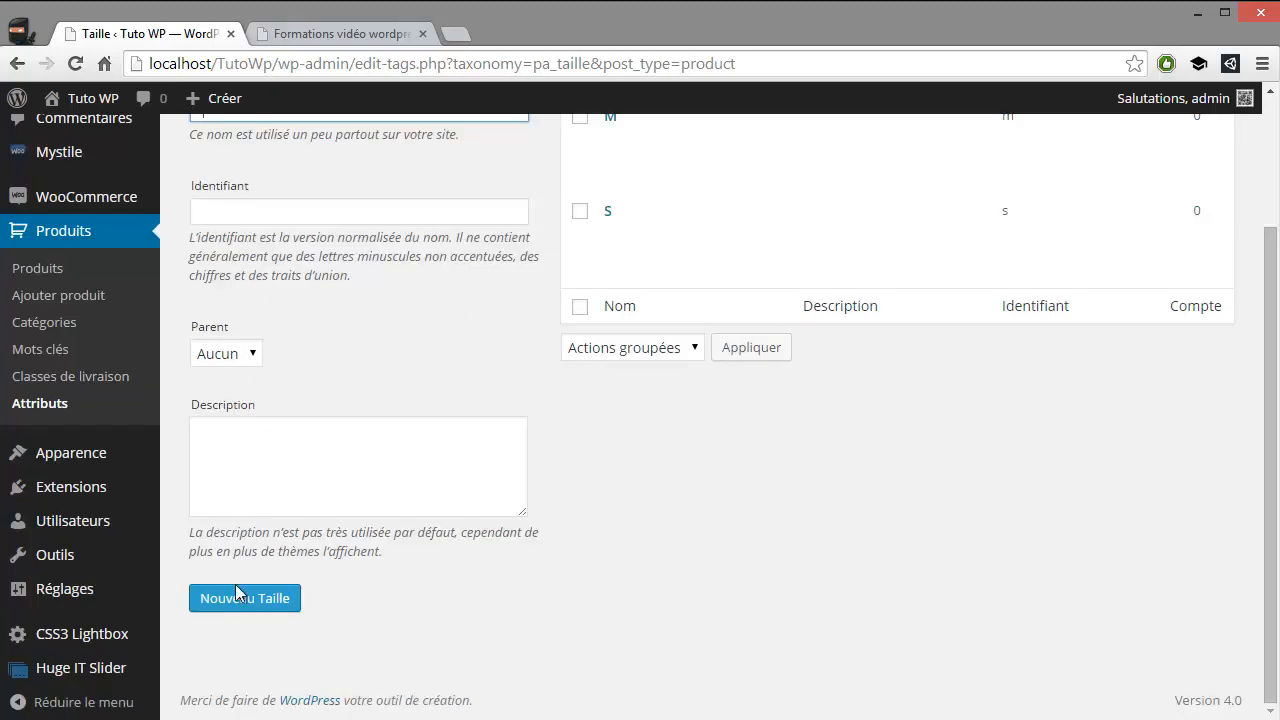
{"action": "left_click", "coordinate": [277, 596]}
Return to the attributes list, open the terms of the Couleur attribute and add the colour "Rouge"
{"action": "scroll", "coordinate": [429, 558], "scroll_direction": "up", "scroll_amount": 2}
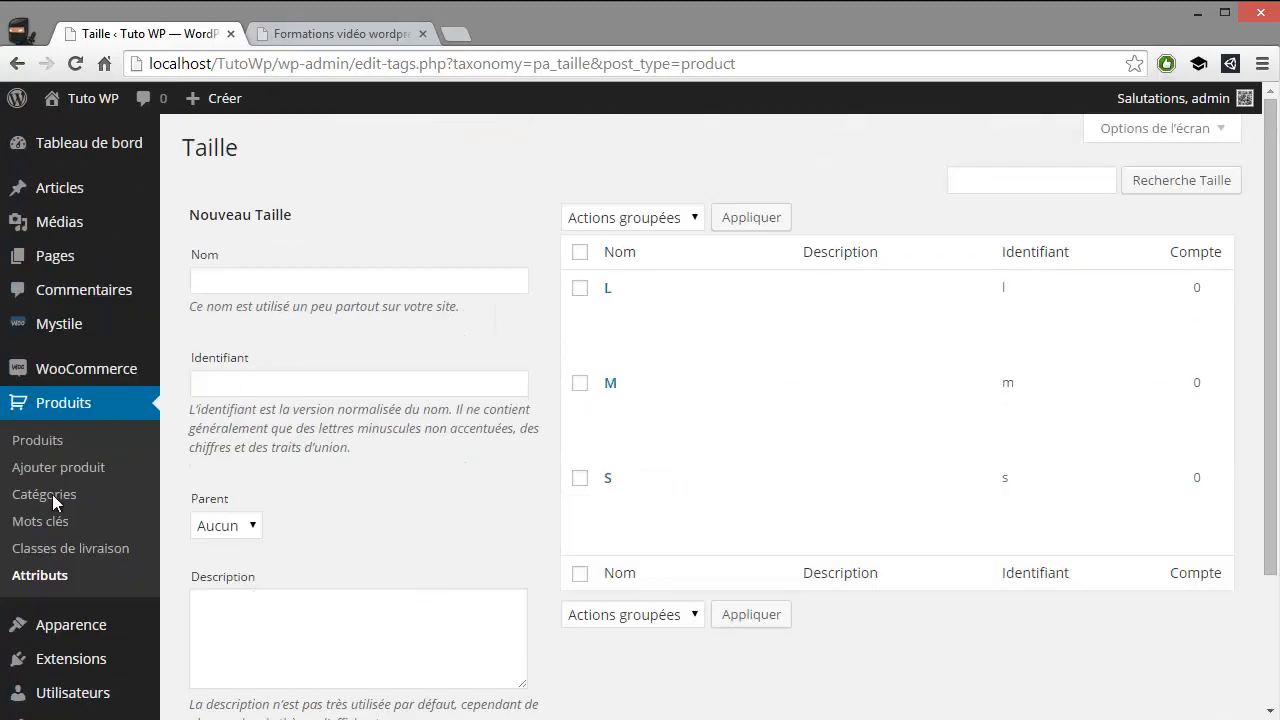
{"action": "left_click", "coordinate": [50, 573]}
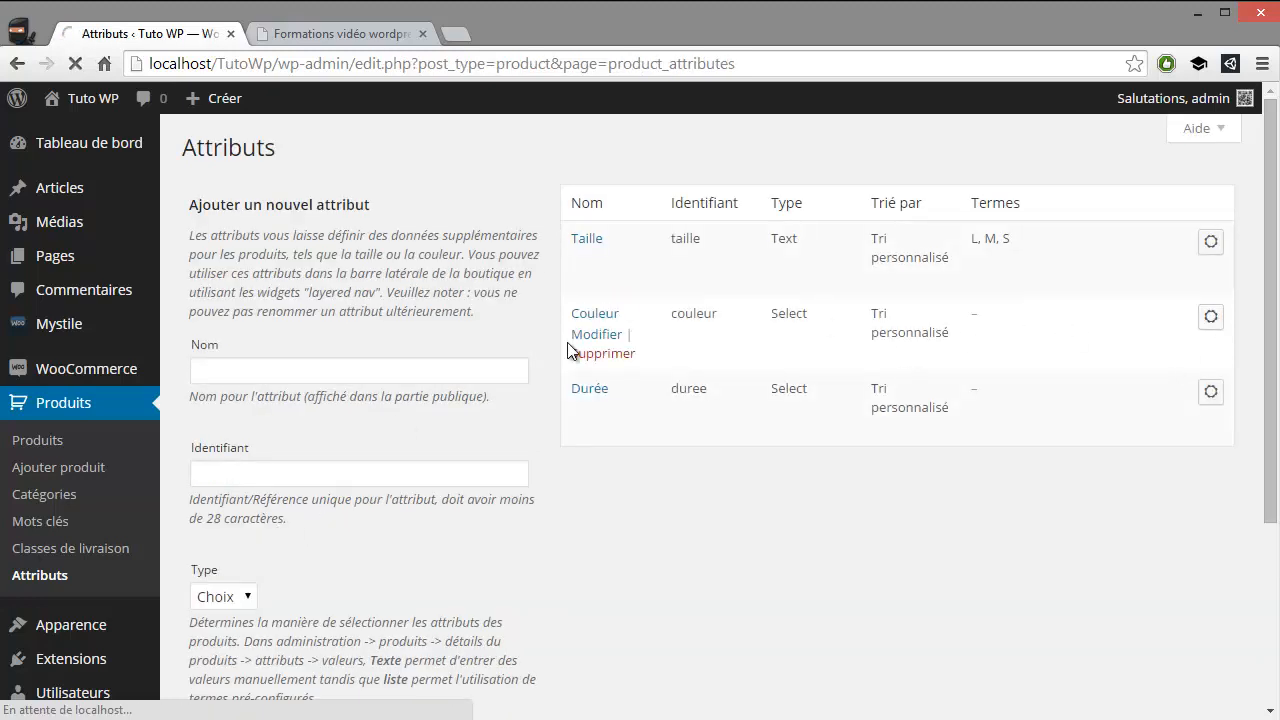
{"action": "type", "text": "Rouge"}
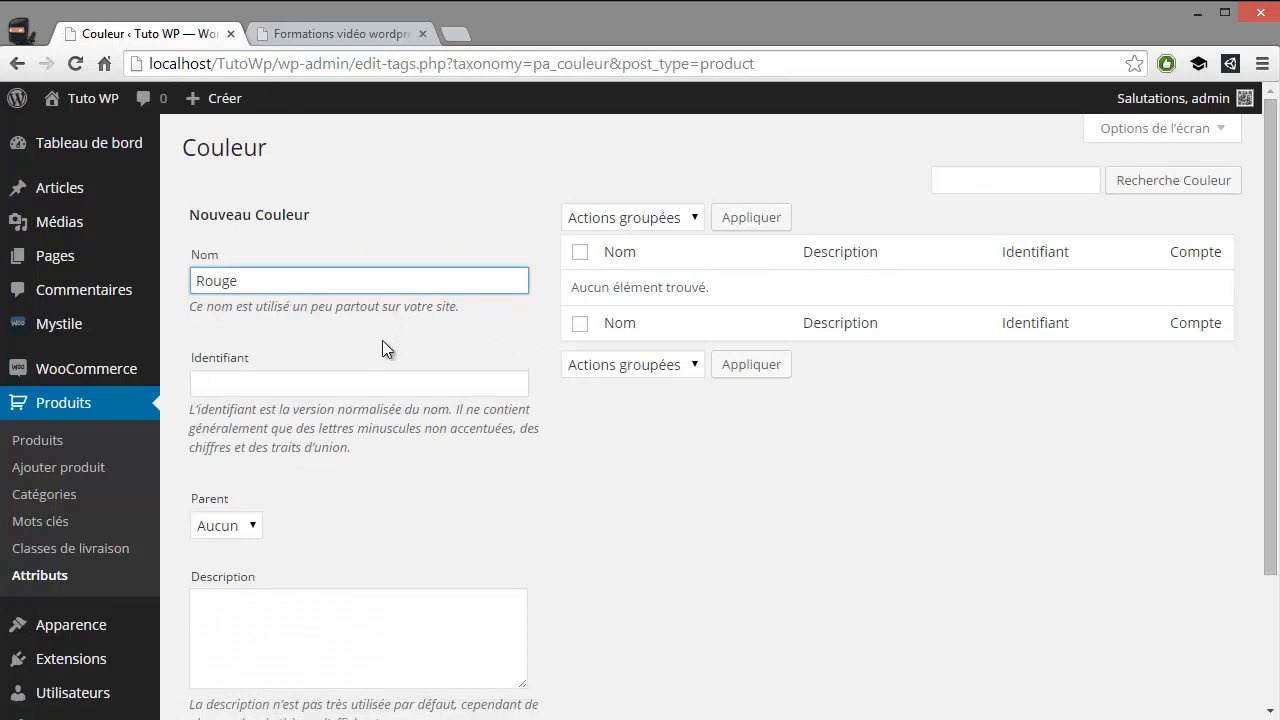
{"action": "scroll", "coordinate": [288, 466], "scroll_direction": "down", "scroll_amount": 2}
{"action": "left_click", "coordinate": [269, 596]}
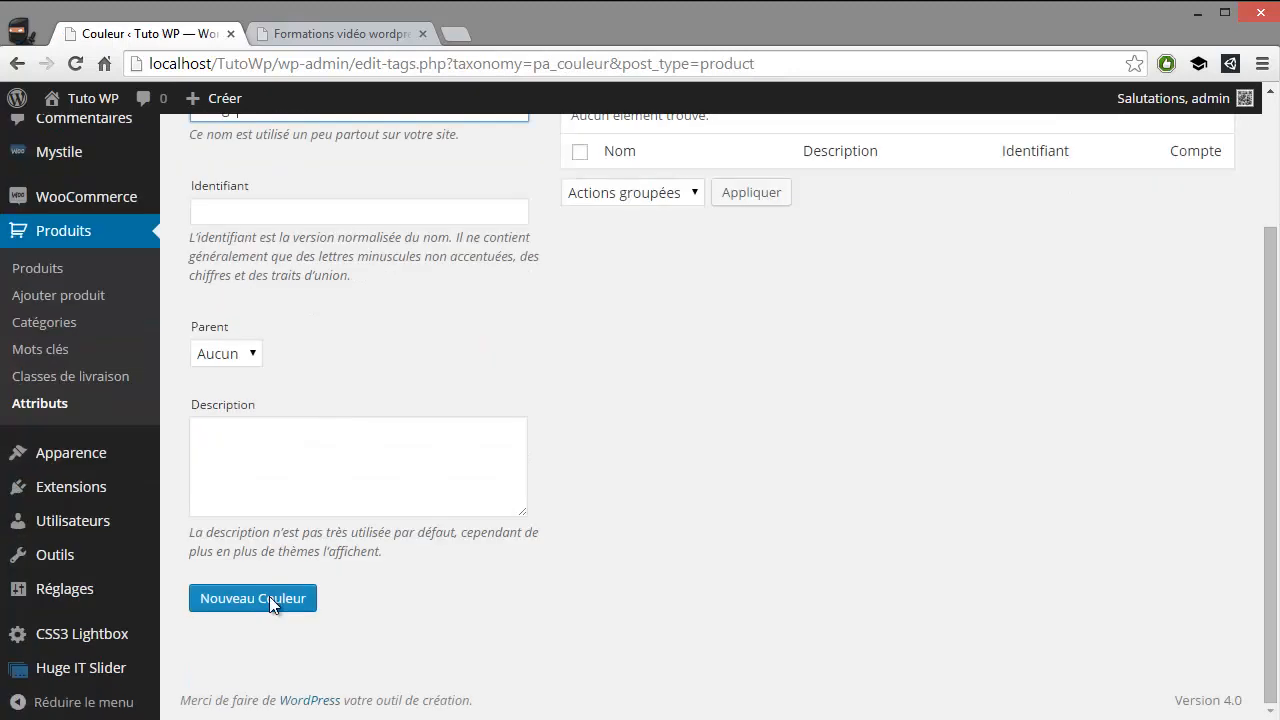
Add the colour "Noir" as a new term of the Couleur attribute
{"action": "scroll", "coordinate": [399, 593], "scroll_direction": "up", "scroll_amount": 2}
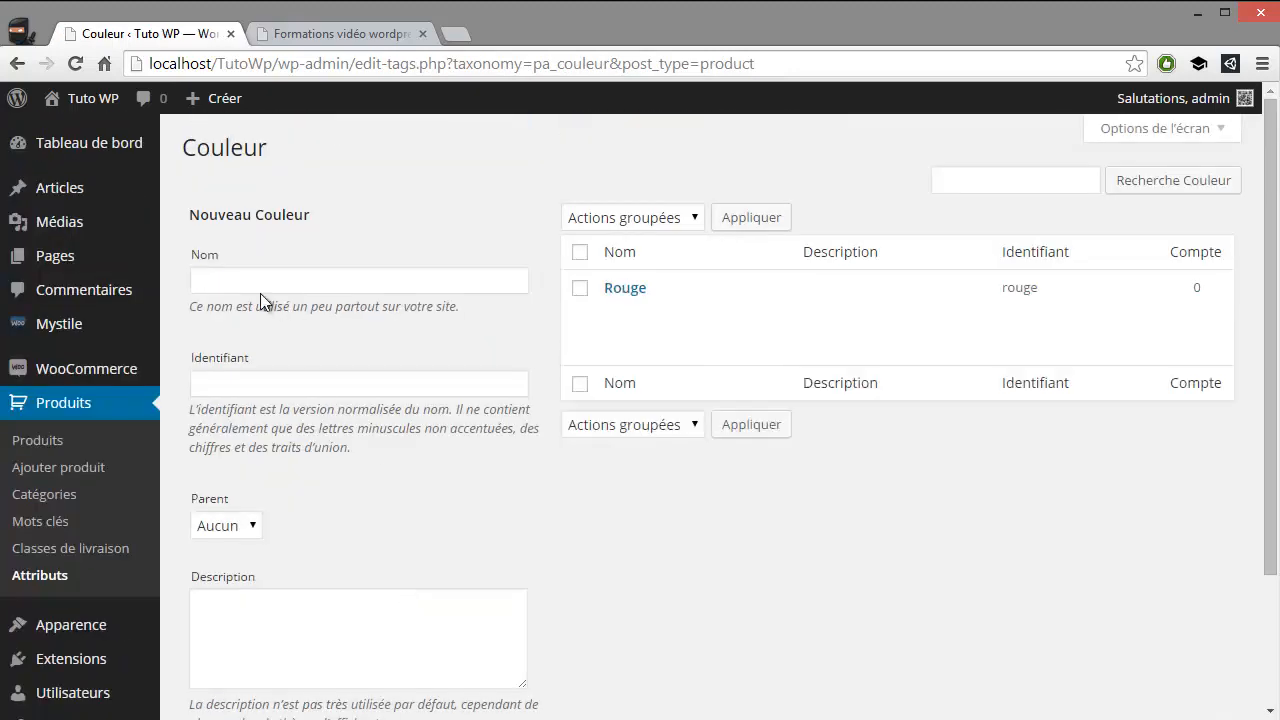
{"action": "left_click", "coordinate": [283, 280]}
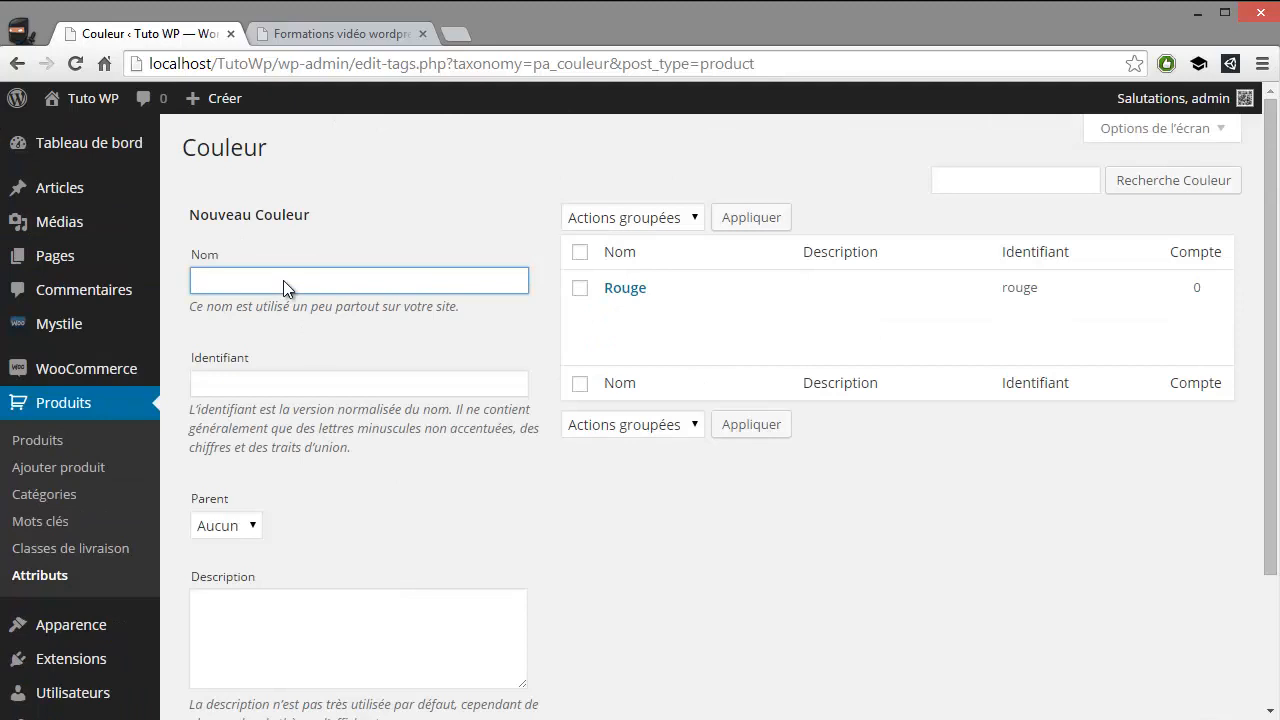
{"action": "type", "text": "Noir"}
{"action": "scroll", "coordinate": [271, 431], "scroll_direction": "down", "scroll_amount": 2}
{"action": "left_click", "coordinate": [290, 600]}
Add the colour "Blanc" as a new term of the Couleur attribute
{"action": "scroll", "coordinate": [310, 450], "scroll_direction": "up", "scroll_amount": 2}
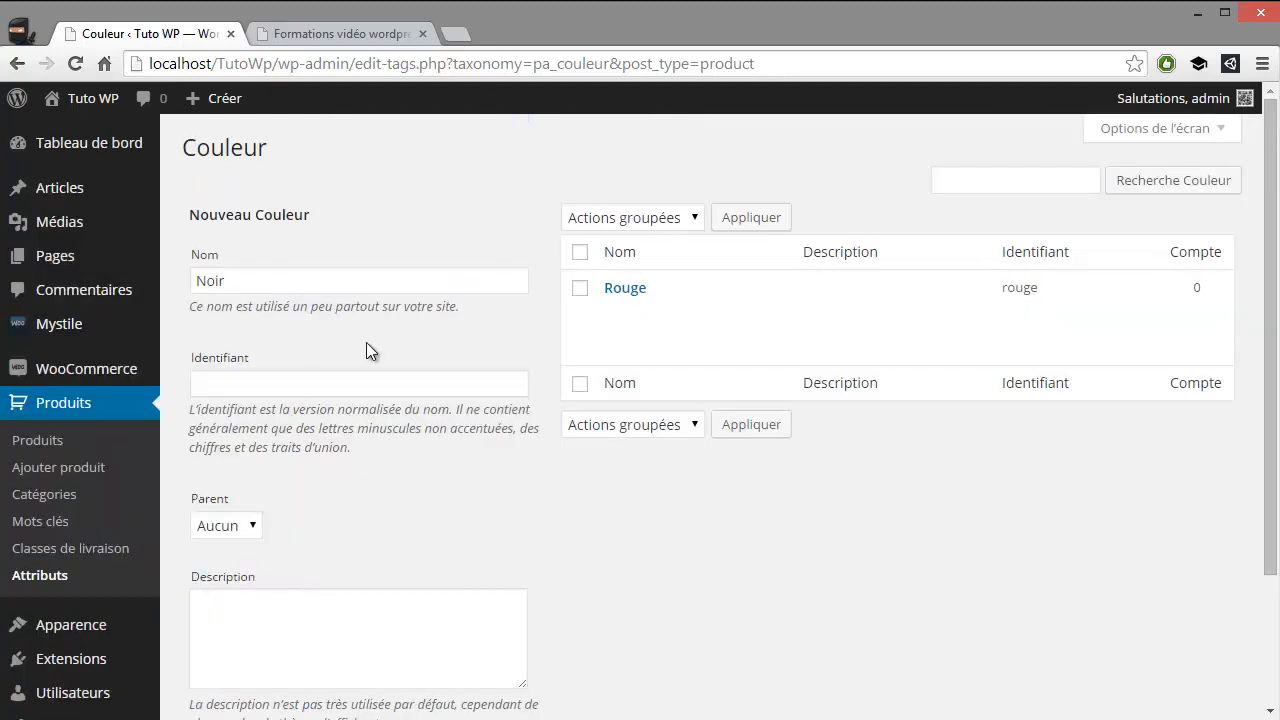
{"action": "left_click", "coordinate": [243, 278]}
{"action": "type", "text": "Bl"}
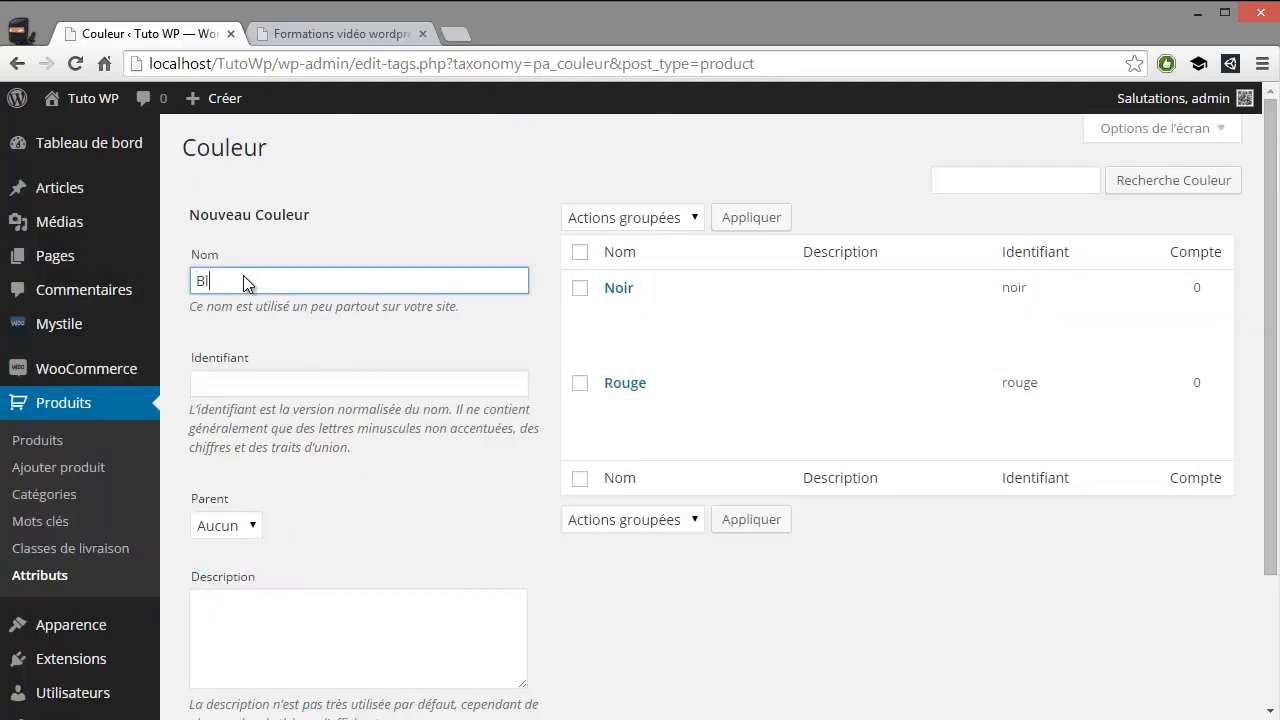
{"action": "type", "text": "anc"}
{"action": "scroll", "coordinate": [300, 450], "scroll_direction": "down", "scroll_amount": 2}
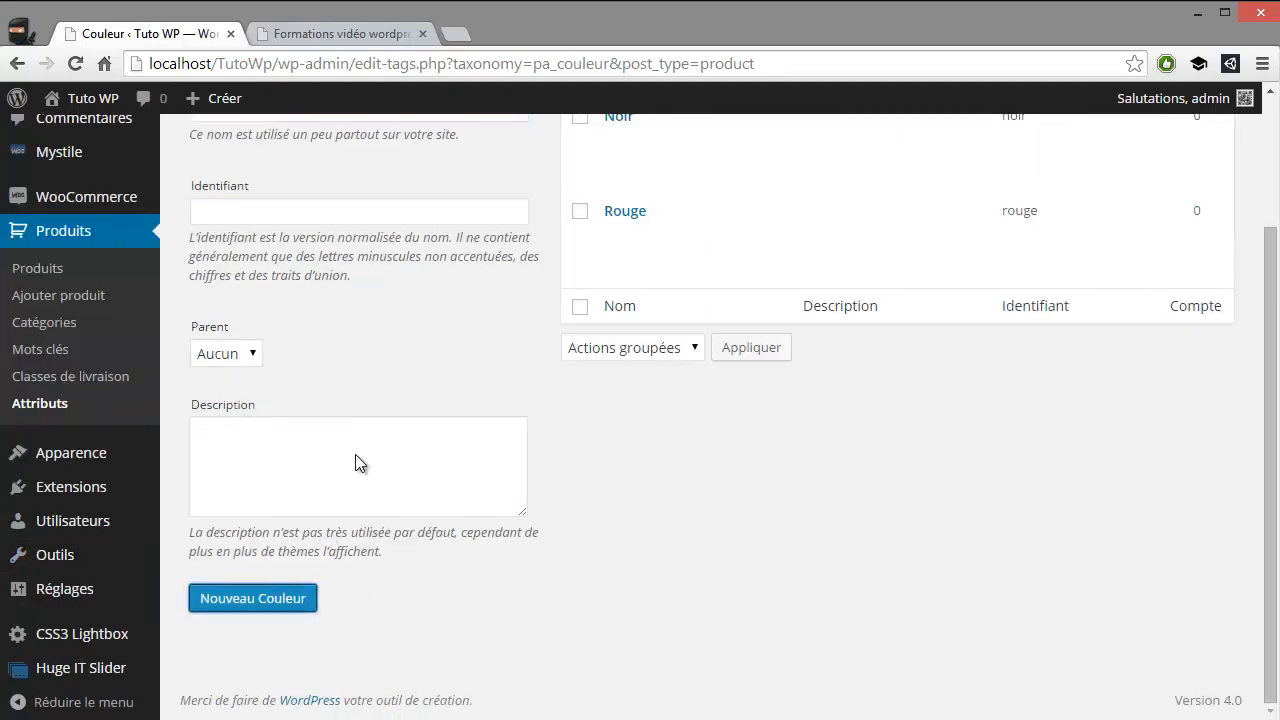
Start a new product and give it the title "Pantalon"
{"action": "scroll", "coordinate": [383, 487], "scroll_direction": "up", "scroll_amount": 5}
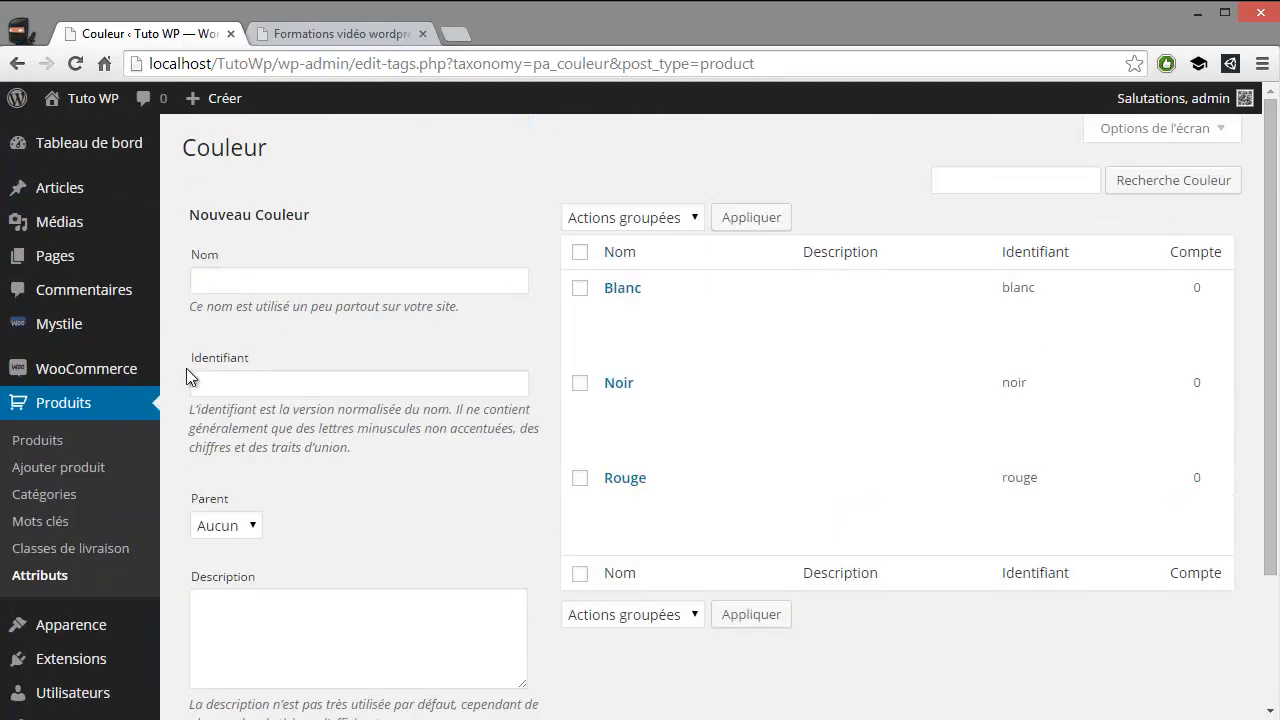
{"action": "left_click", "coordinate": [103, 443]}
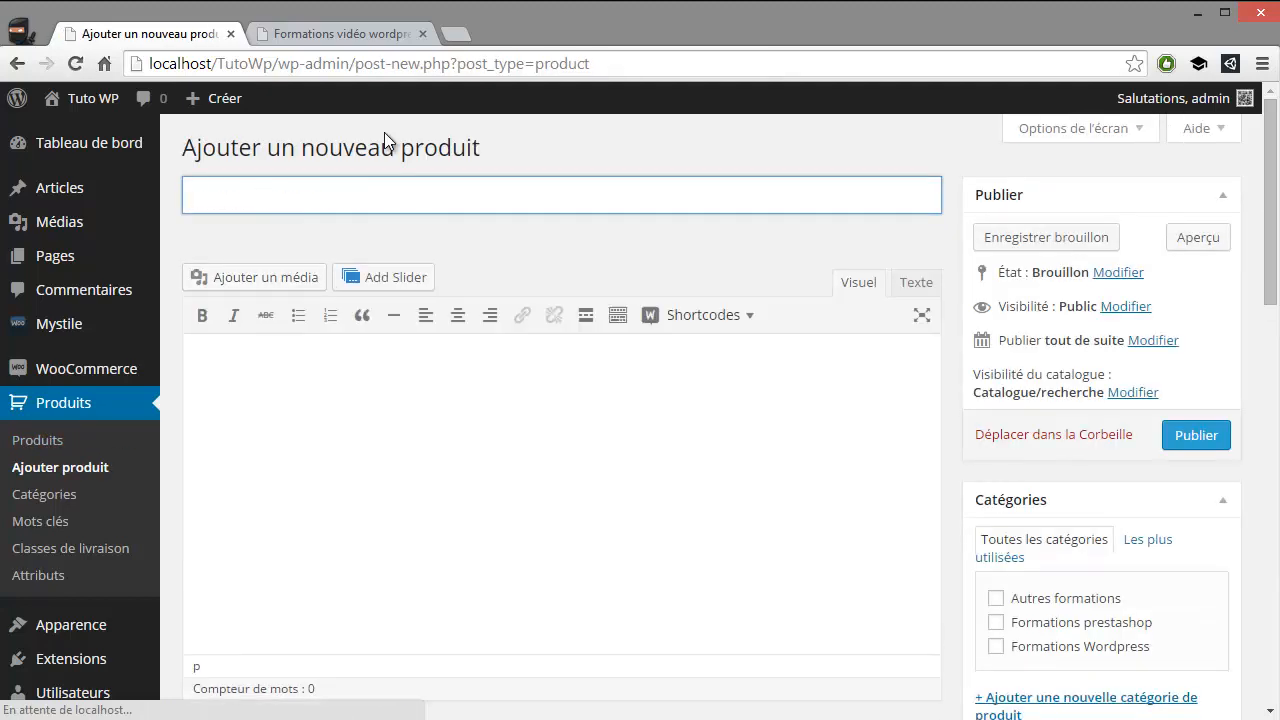
{"action": "type", "text": "Pan"}
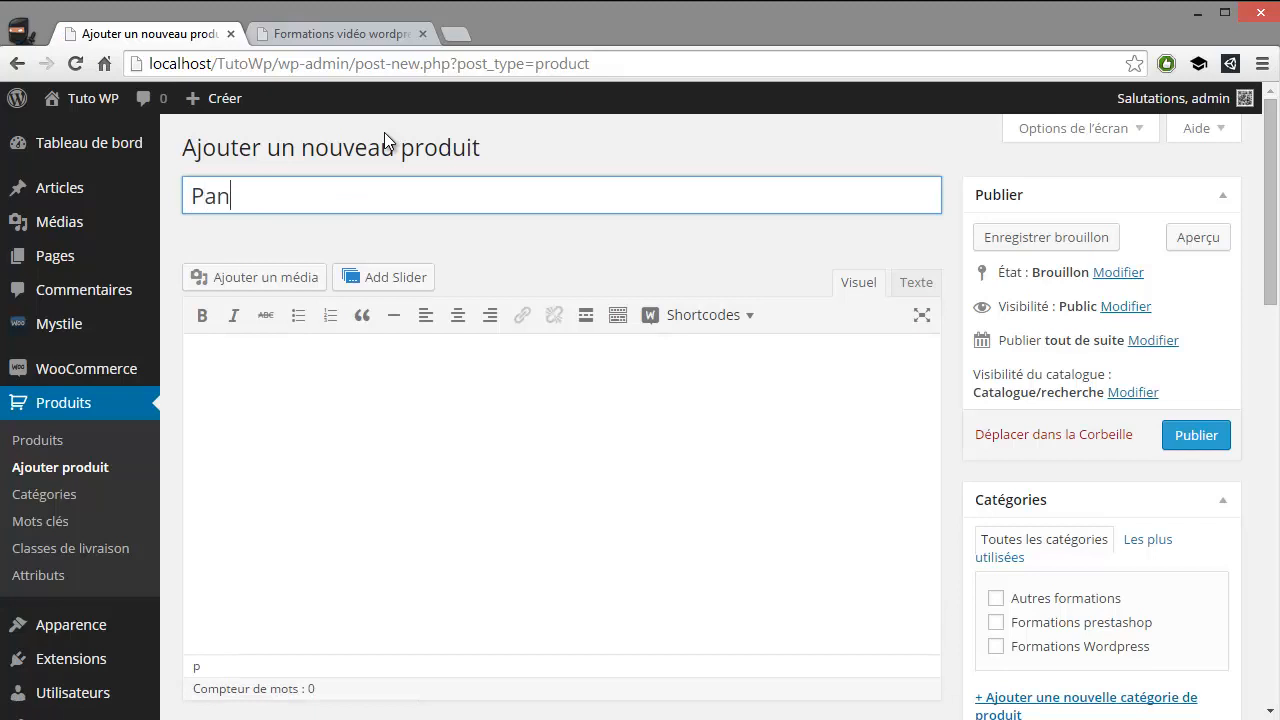
{"action": "type", "text": "talon bl"}
{"action": "key", "text": "BackSpace"}
{"action": "key", "text": "BackSpace"}
{"action": "left_click", "coordinate": [503, 420]}
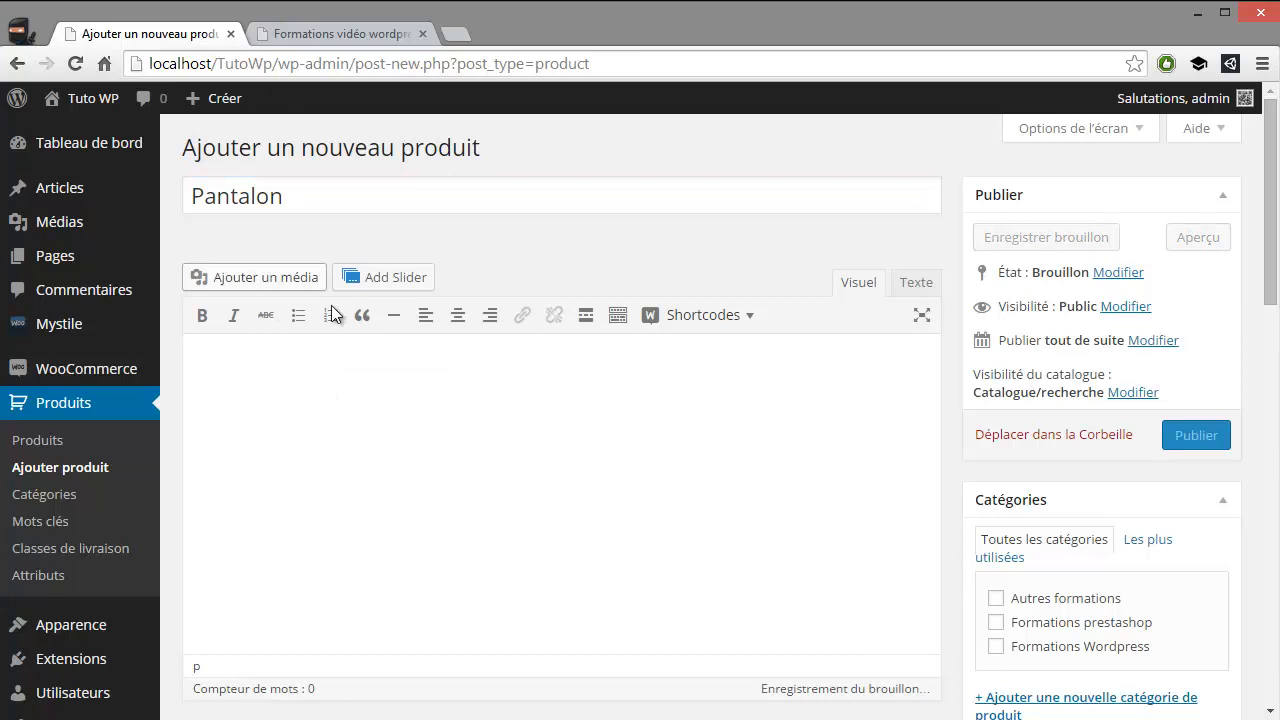
{"action": "left_click_drag", "start_coordinate": [212, 195], "coordinate": [290, 197]}
Fill the product description with the placeholder text "dzadz zd zad za zad", duplicated repeatedly into a paragraph of several lines
{"action": "left_click", "coordinate": [429, 493]}
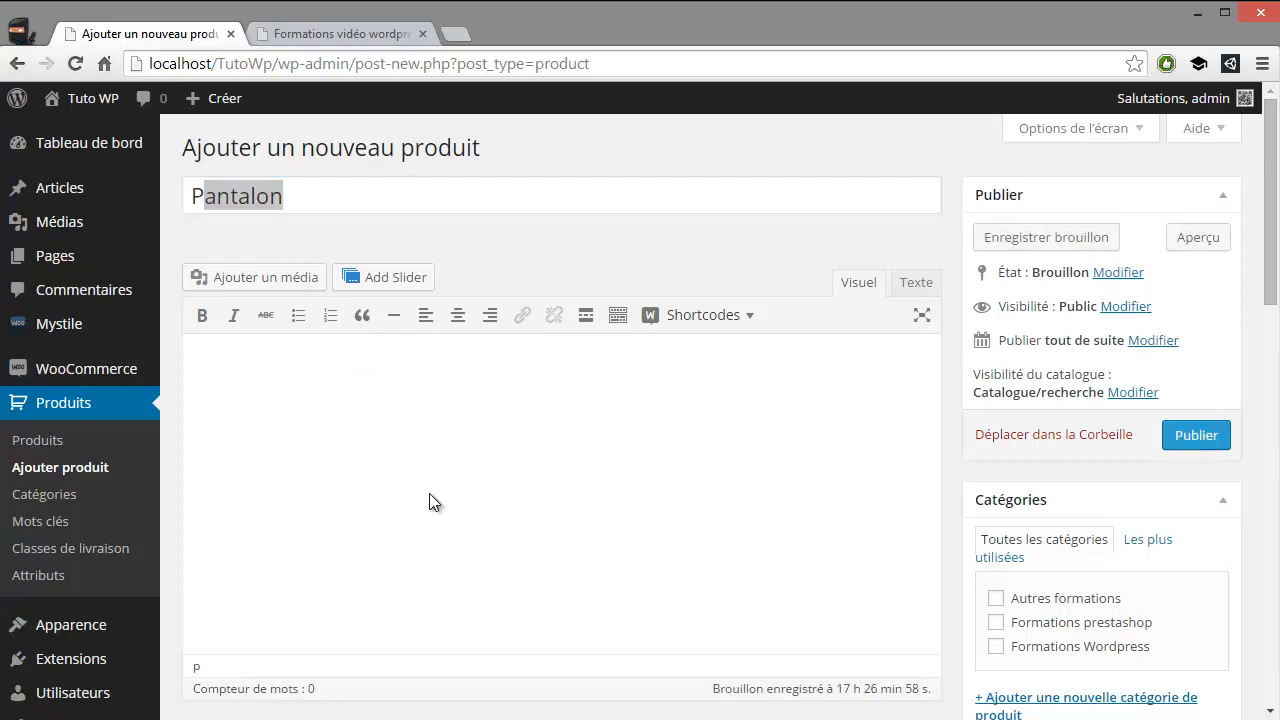
{"action": "type", "text": "dzadz zd zad za zad"}
{"action": "left_click_drag", "start_coordinate": [349, 406], "coordinate": [172, 365]}
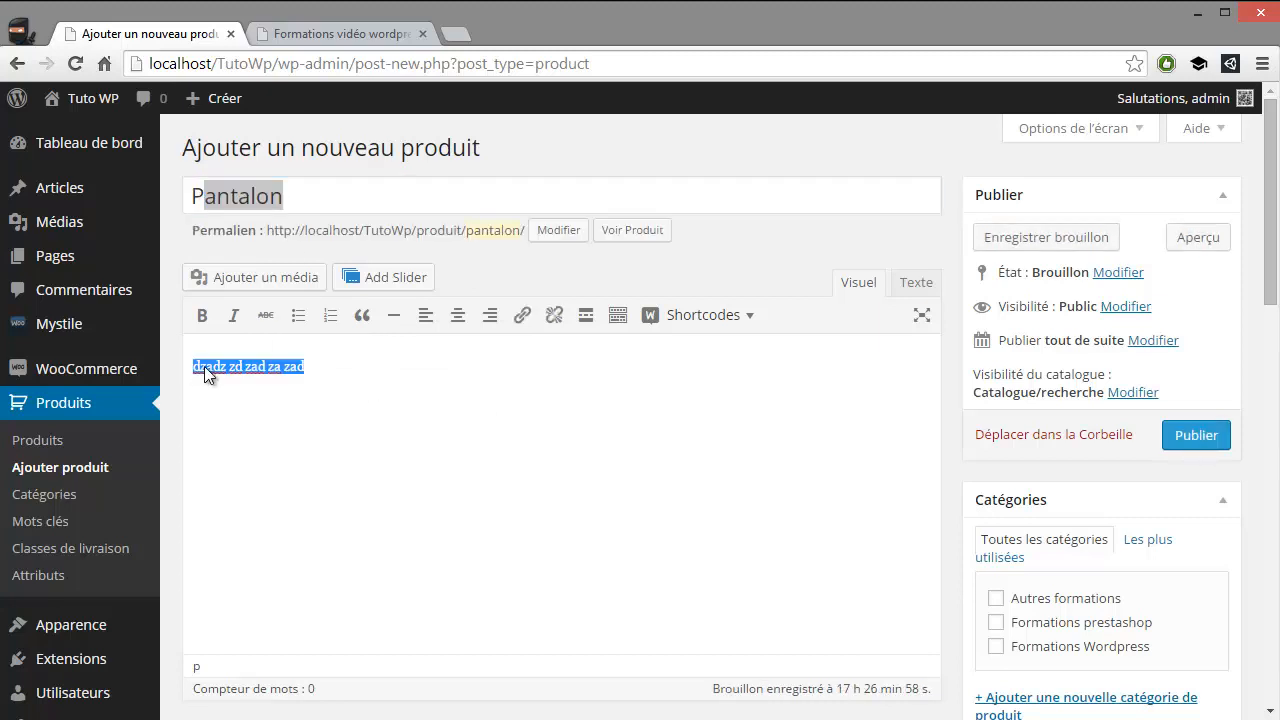
{"action": "key", "text": "ctrl+c"}
{"action": "key", "text": "Right"}
{"action": "key", "text": "ctrl+v"}
{"action": "key", "text": "ctrl+v"}
{"action": "key", "text": "ctrl+v"}
{"action": "key", "text": "ctrl+v"}
{"action": "key", "text": "ctrl+v"}
{"action": "key", "text": "ctrl+v"}
{"action": "key", "text": "ctrl+v"}
{"action": "key", "text": "ctrl+v"}
{"action": "key", "text": "ctrl+v"}
{"action": "key", "text": "ctrl+v"}
{"action": "key", "text": "ctrl+v"}
{"action": "key", "text": "ctrl+v"}
{"action": "key", "text": "ctrl+v"}
{"action": "key", "text": "ctrl+v"}
{"action": "key", "text": "ctrl+v"}
{"action": "key", "text": "ctrl+v"}
{"action": "key", "text": "ctrl+v"}
{"action": "key", "text": "ctrl+v"}
{"action": "key", "text": "ctrl+v"}
{"action": "key", "text": "ctrl+v"}
{"action": "scroll", "coordinate": [918, 510], "scroll_direction": "down", "scroll_amount": 1}
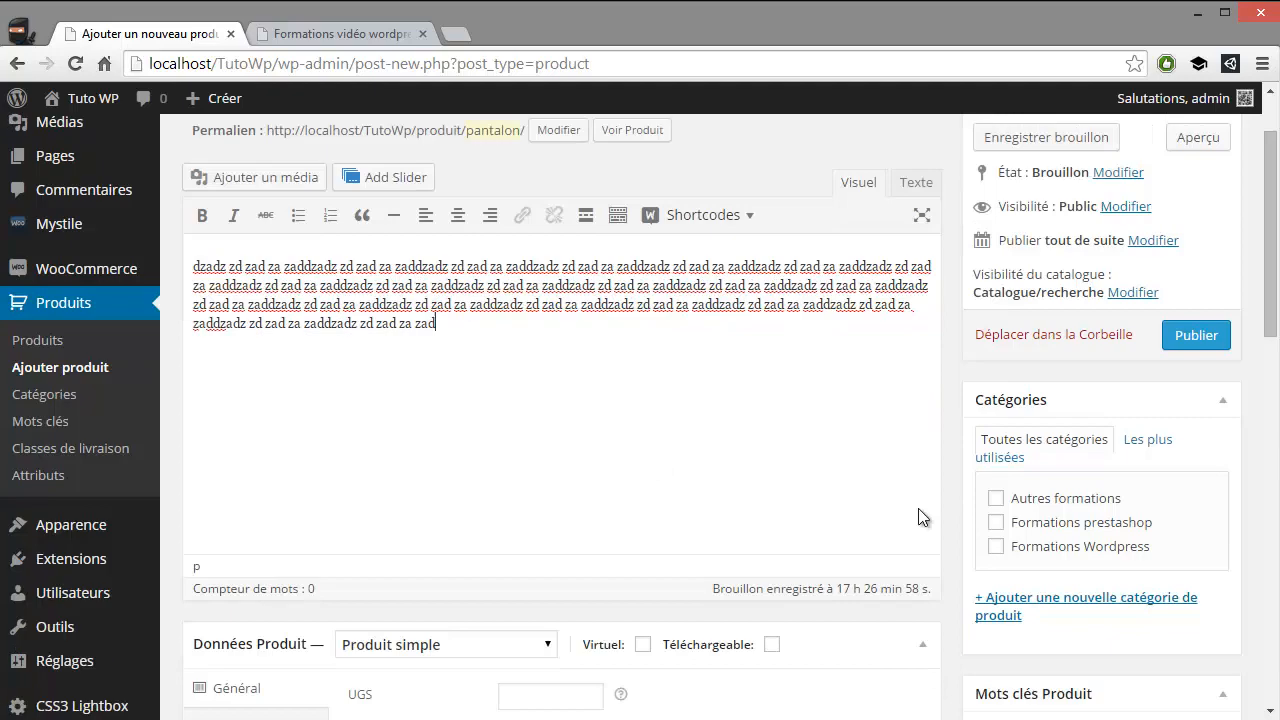
Assign the product to the "Autres formations" category and set its Prix de vente to 99 €
{"action": "left_click", "coordinate": [995, 497]}
{"action": "scroll", "coordinate": [630, 440], "scroll_direction": "down", "scroll_amount": 2}
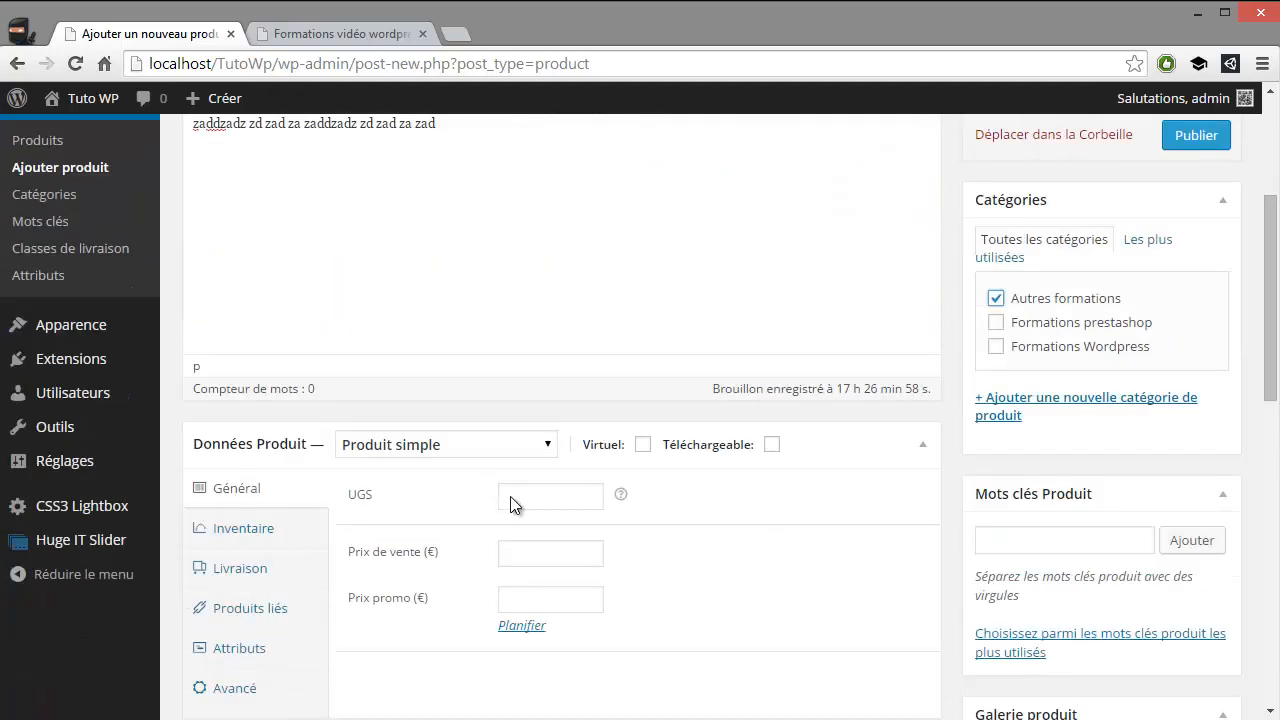
{"action": "left_click", "coordinate": [530, 556]}
{"action": "type", "text": "99"}
{"action": "scroll", "coordinate": [400, 505], "scroll_direction": "down", "scroll_amount": 1}
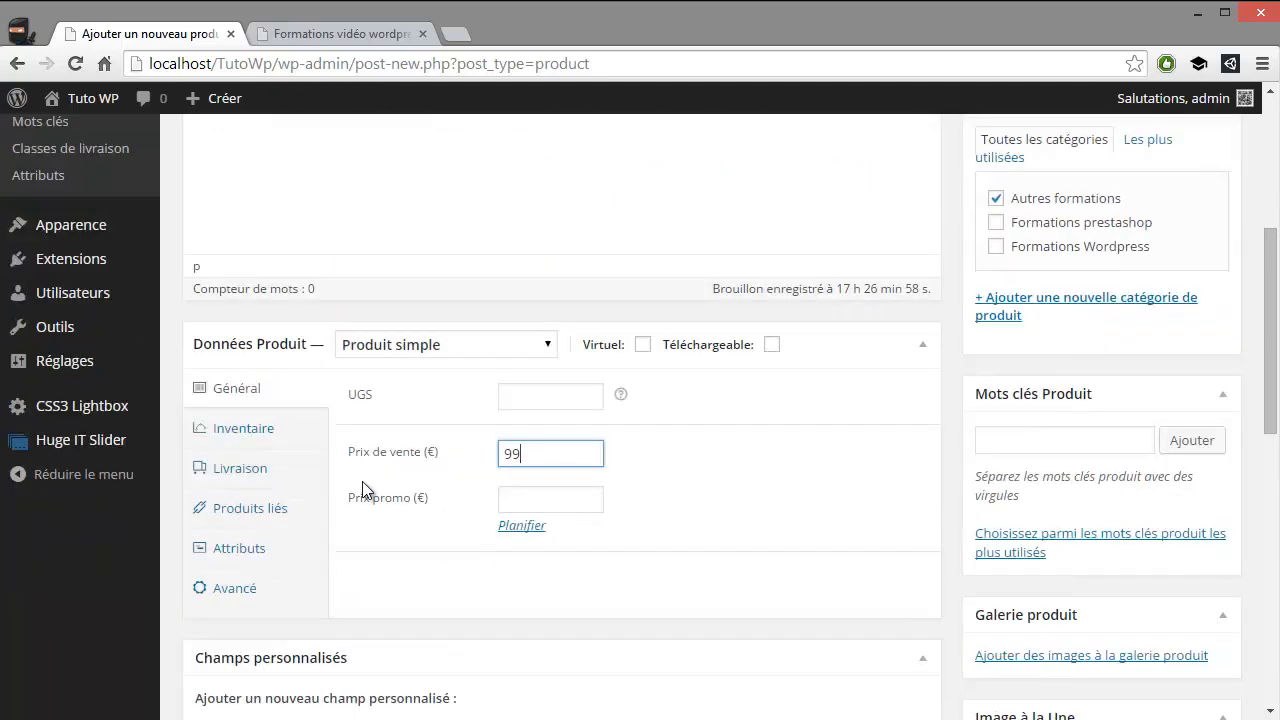
Tag the product with the existing keyword "test", chosen from the most used product tags
{"action": "scroll", "coordinate": [634, 412], "scroll_direction": "up", "scroll_amount": 4}
{"action": "scroll", "coordinate": [662, 402], "scroll_direction": "down", "scroll_amount": 4}
{"action": "left_click", "coordinate": [1078, 540]}
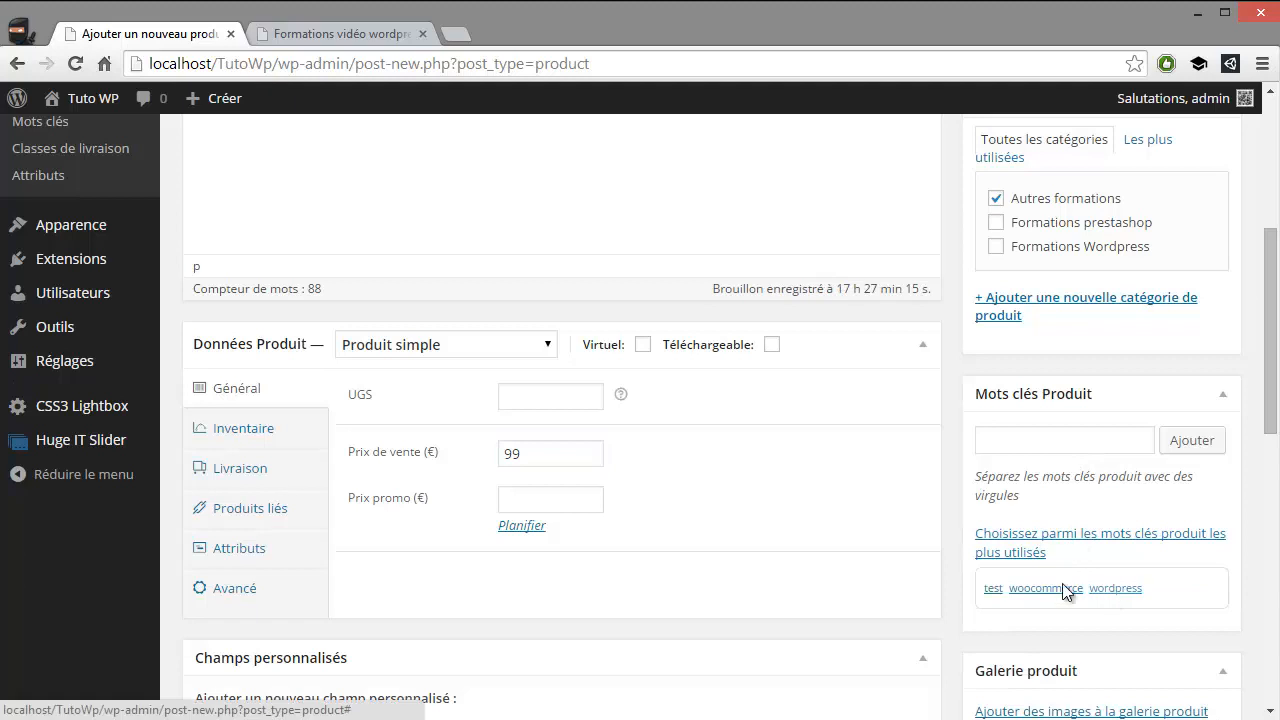
{"action": "left_click", "coordinate": [994, 589]}
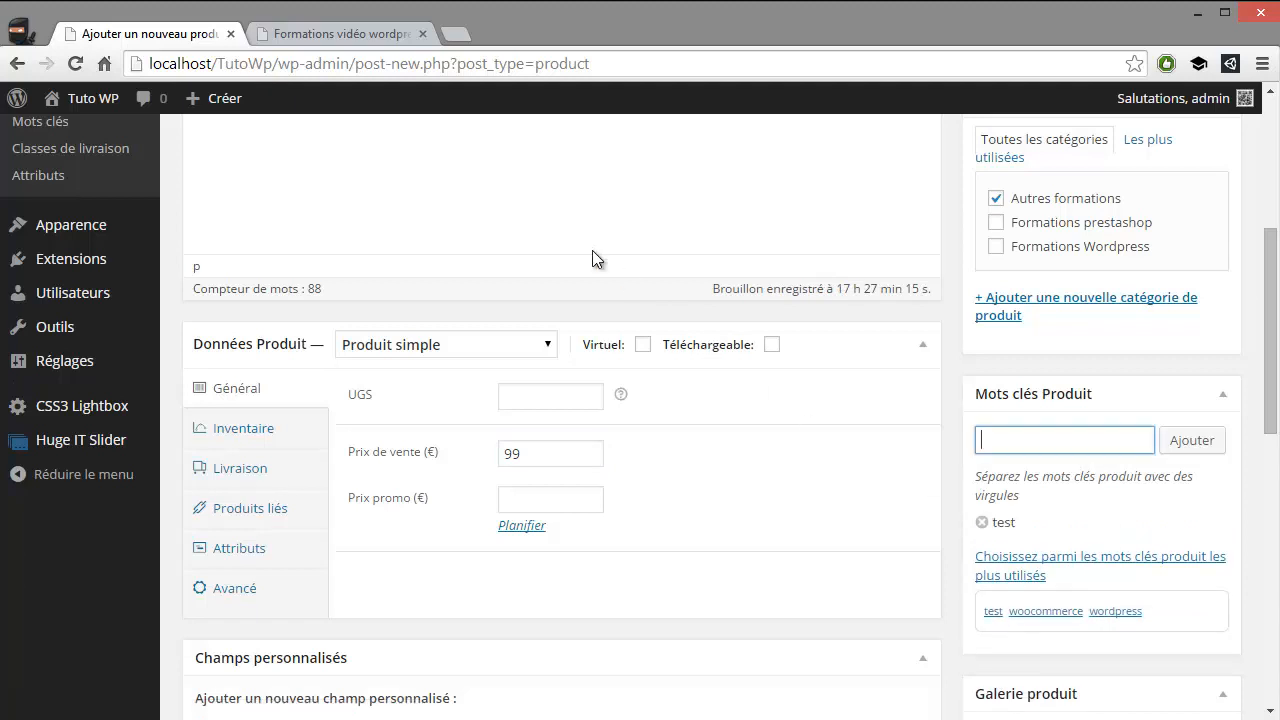
{"action": "left_click", "coordinate": [506, 226]}
Add the Taille attribute to the product's attributes
{"action": "scroll", "coordinate": [330, 400], "scroll_direction": "down", "scroll_amount": 2}
{"action": "left_click", "coordinate": [245, 350]}
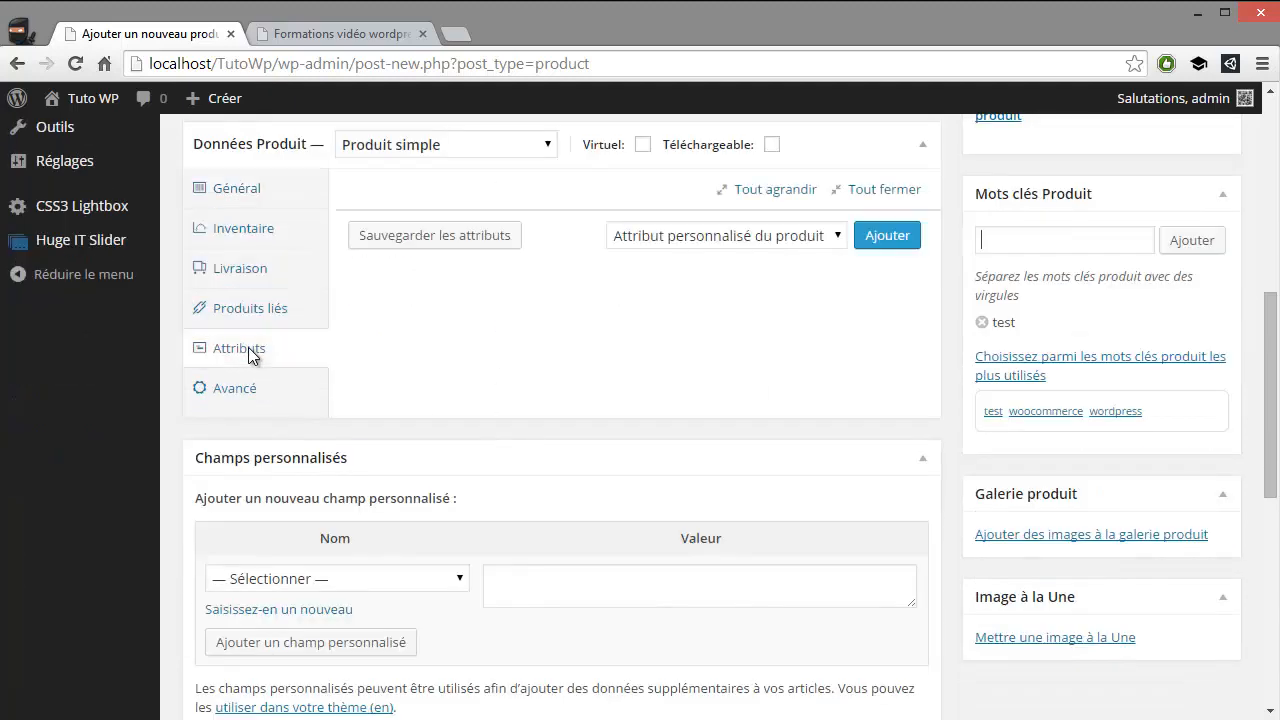
{"action": "scroll", "coordinate": [525, 410], "scroll_direction": "up", "scroll_amount": 2}
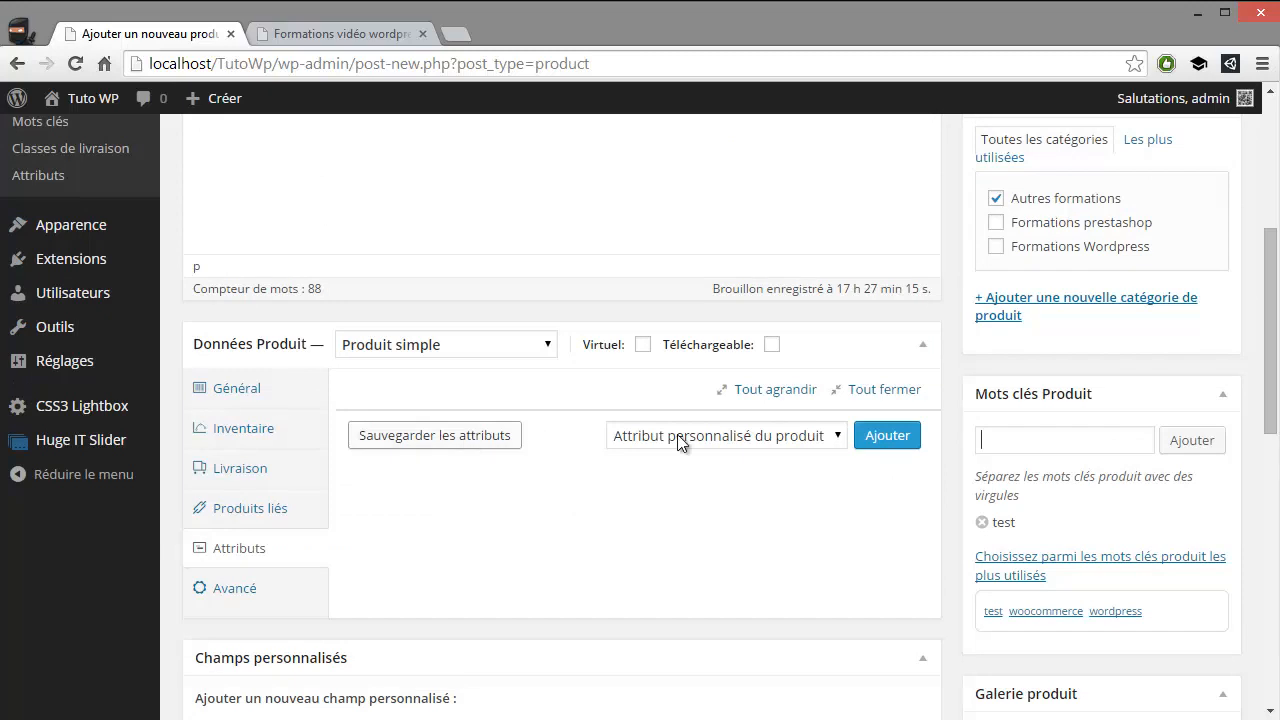
{"action": "left_click", "coordinate": [810, 440]}
{"action": "left_click", "coordinate": [646, 479]}
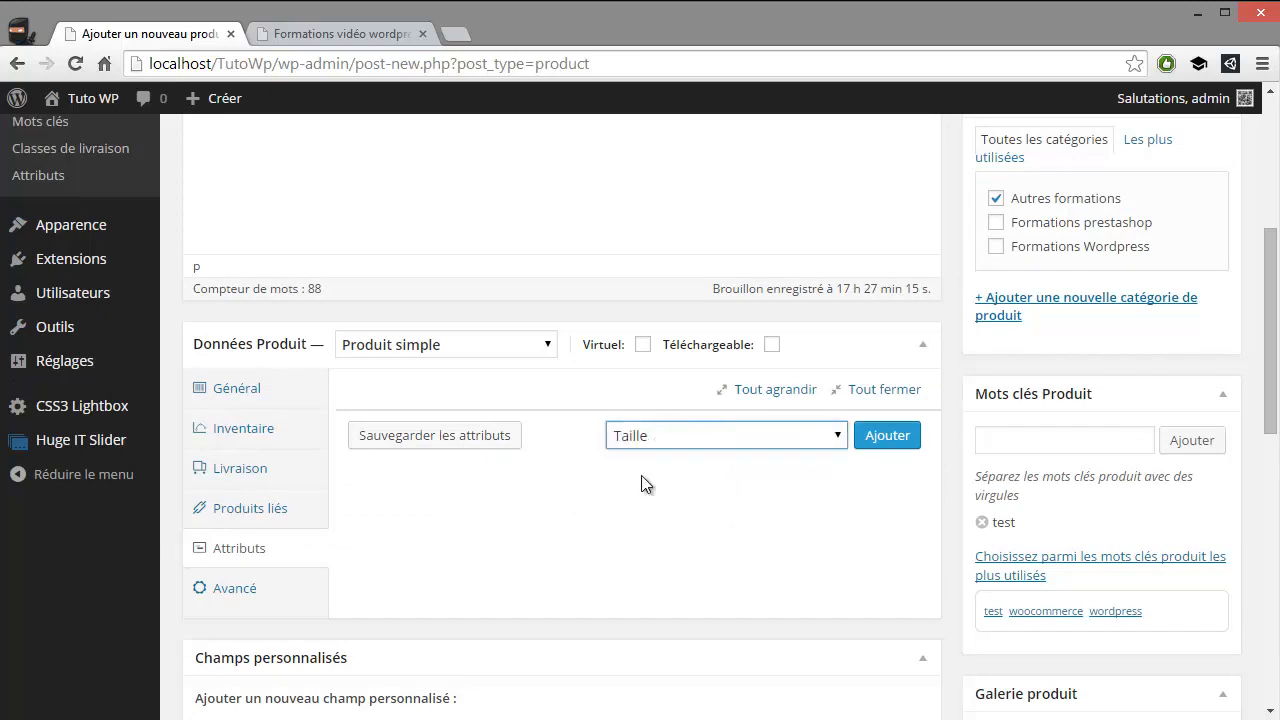
{"action": "left_click", "coordinate": [866, 436]}
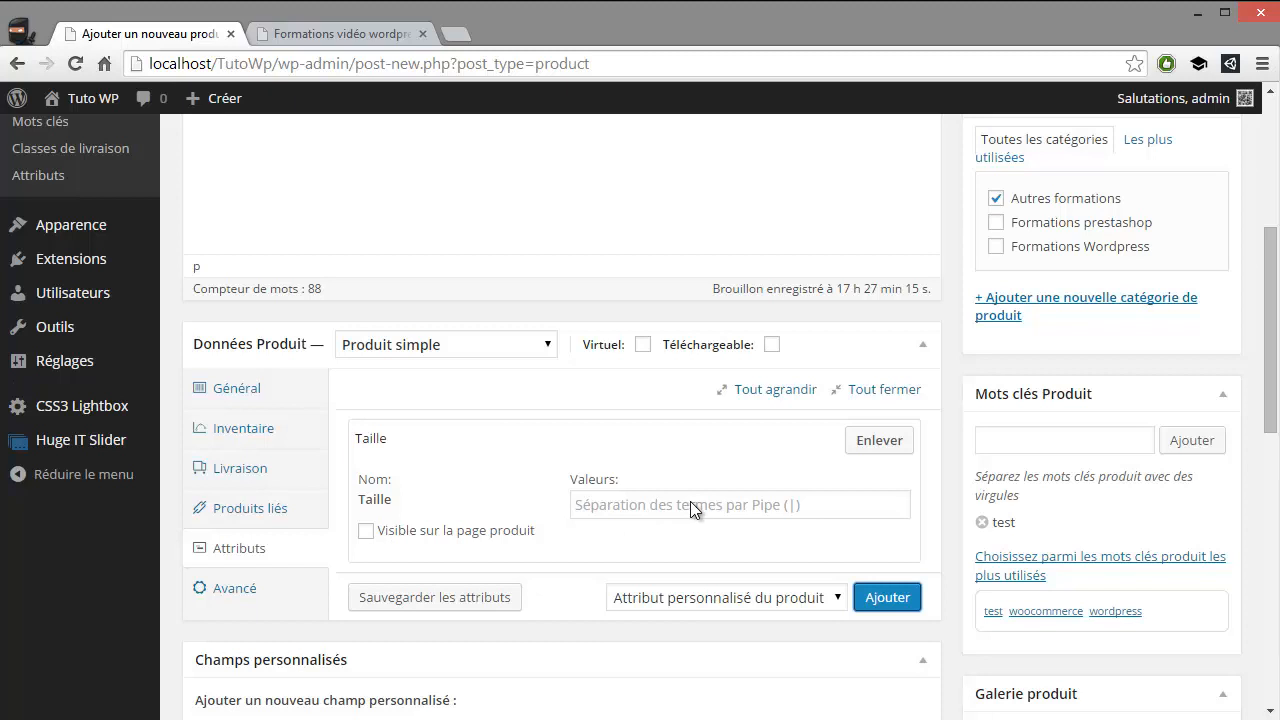
Enter the Taille values S|L|M and make the attribute visible on the product page
{"action": "left_click", "coordinate": [651, 502]}
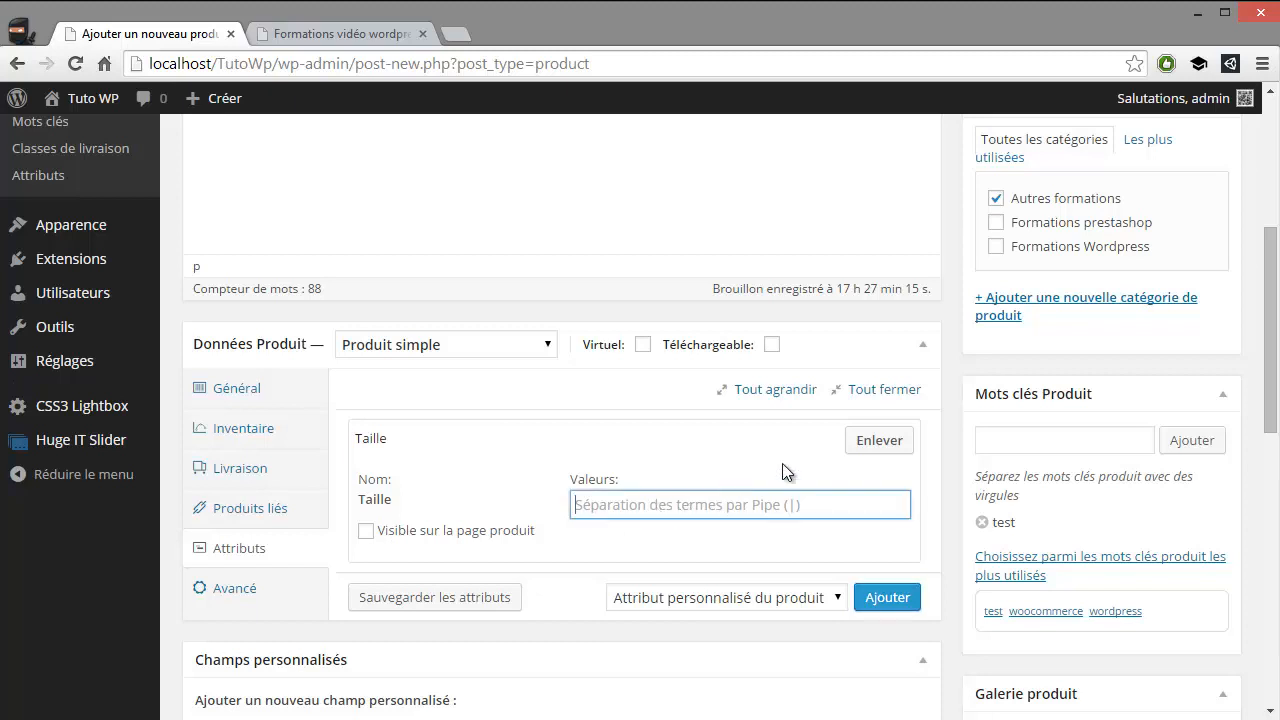
{"action": "type", "text": "S|"}
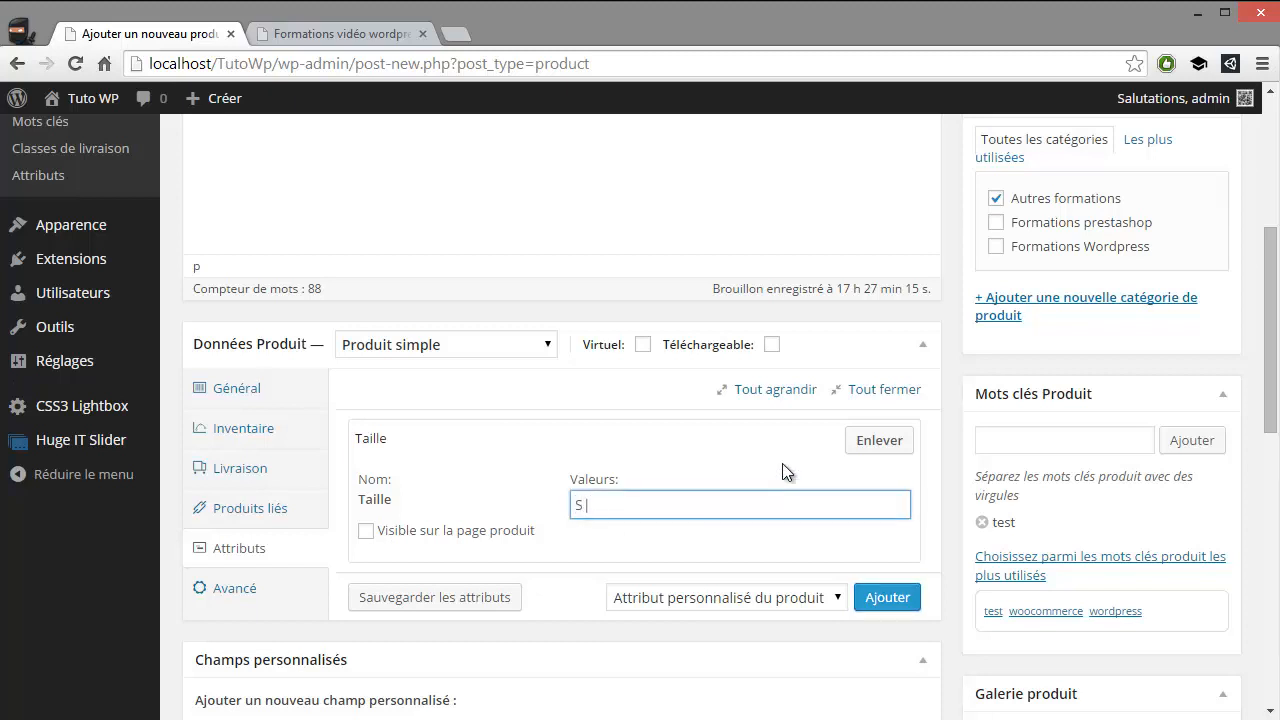
{"action": "type", "text": "L|M"}
{"action": "left_click", "coordinate": [380, 530]}
{"action": "left_click", "coordinate": [380, 530]}
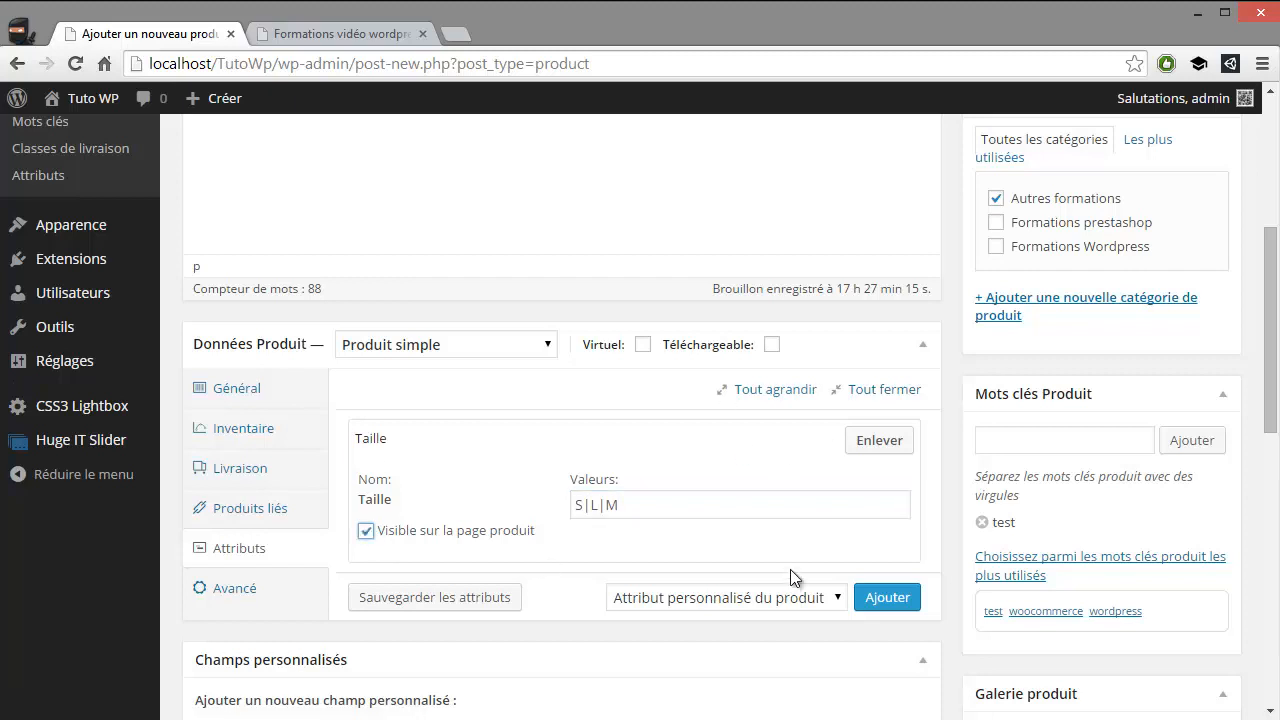
Add the Couleur attribute to the product below Taille
{"action": "left_click", "coordinate": [792, 597]}
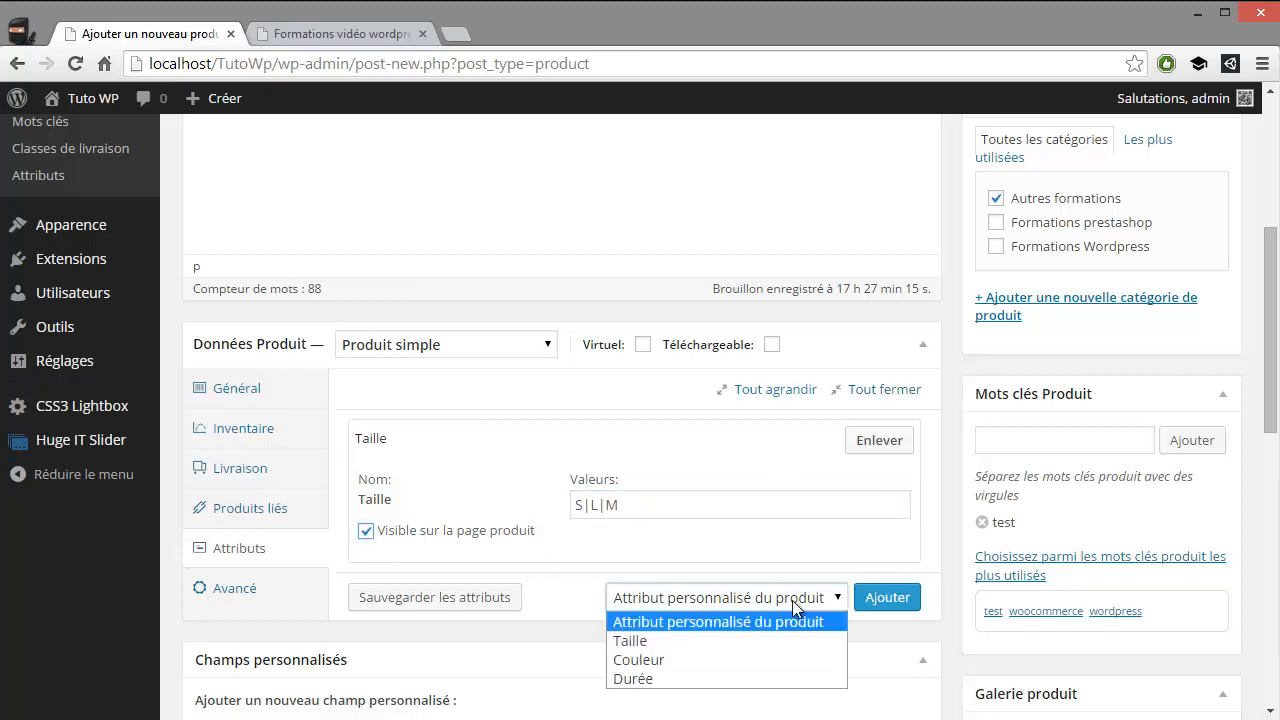
{"action": "left_click", "coordinate": [634, 657]}
{"action": "left_click", "coordinate": [888, 600]}
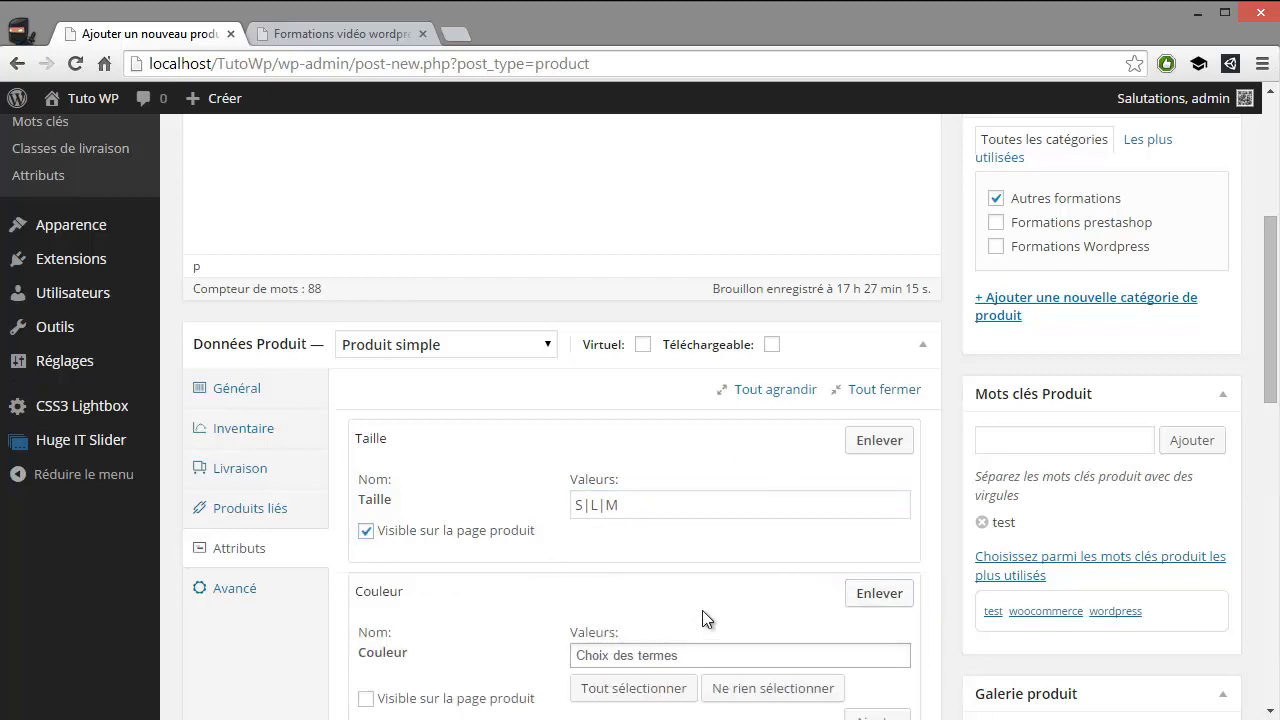
Choose Blanc, Noir and Rouge as the Couleur values and make the attribute visible on the product page
{"action": "scroll", "coordinate": [702, 610], "scroll_direction": "down", "scroll_amount": 1}
{"action": "left_click", "coordinate": [648, 551]}
{"action": "left_click", "coordinate": [615, 582]}
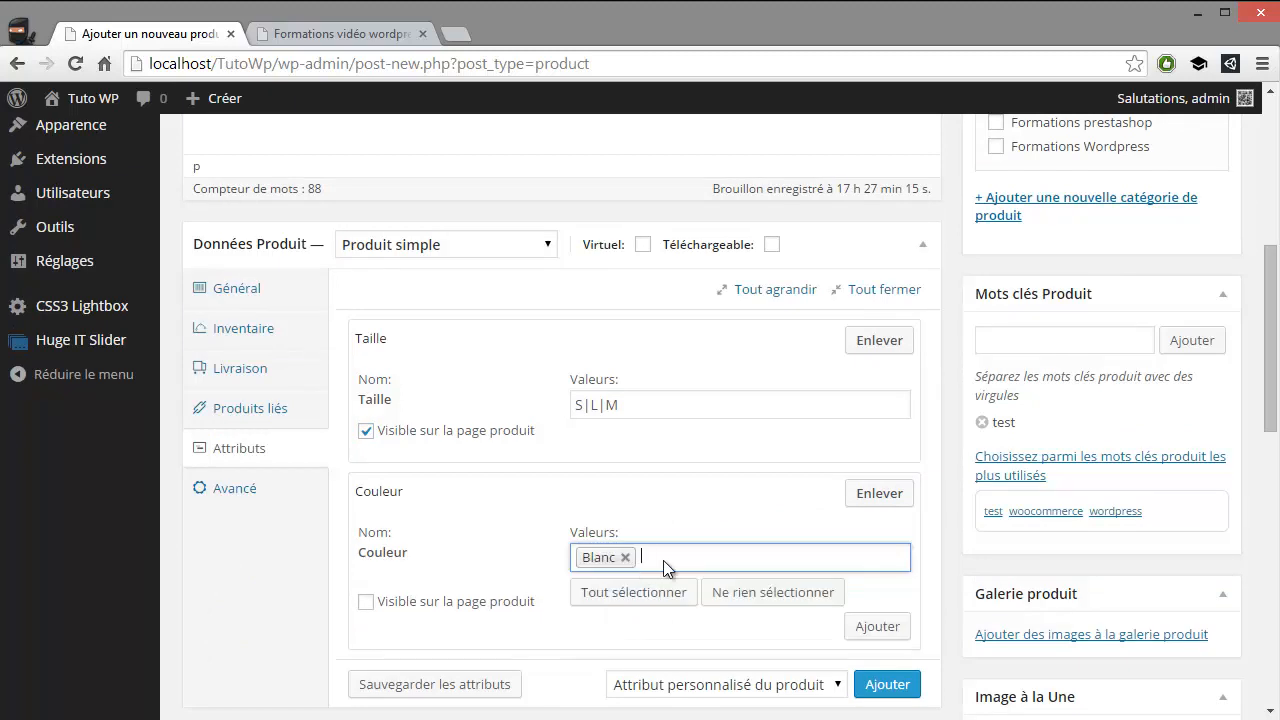
{"action": "left_click", "coordinate": [663, 560]}
{"action": "left_click", "coordinate": [615, 611]}
{"action": "left_click", "coordinate": [787, 566]}
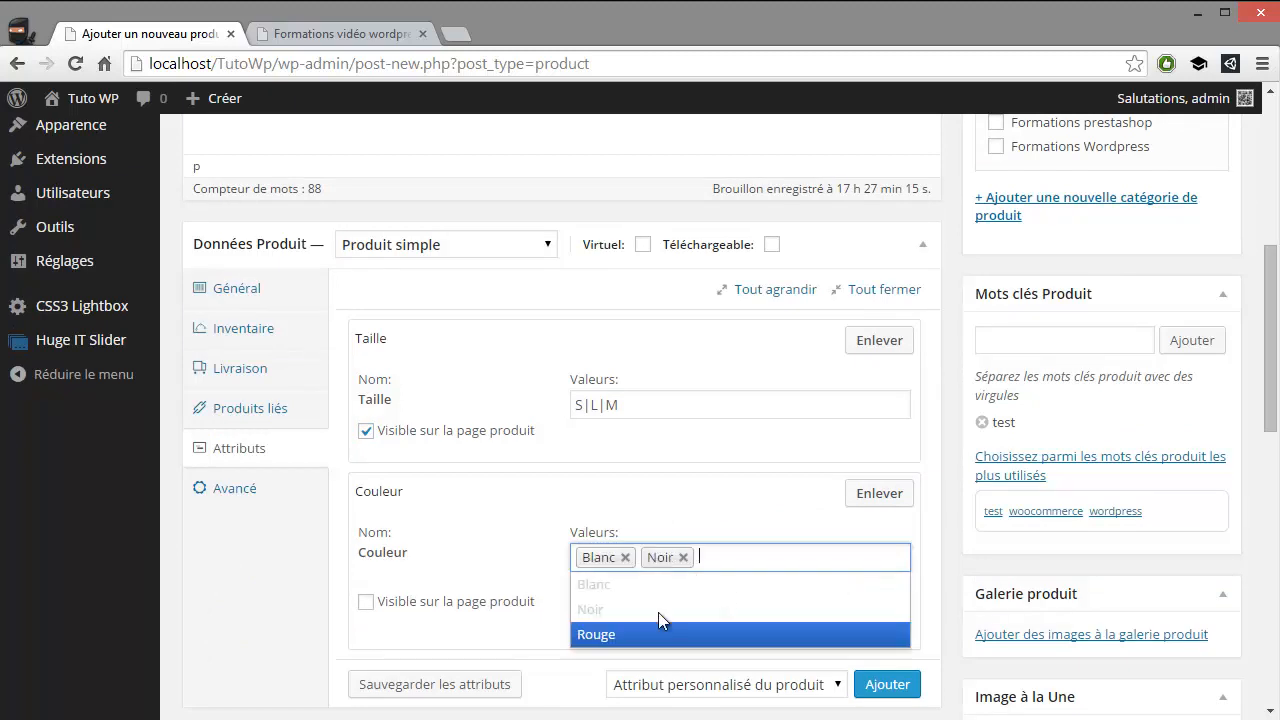
{"action": "left_click", "coordinate": [630, 634]}
{"action": "scroll", "coordinate": [688, 529], "scroll_direction": "down", "scroll_amount": 1}
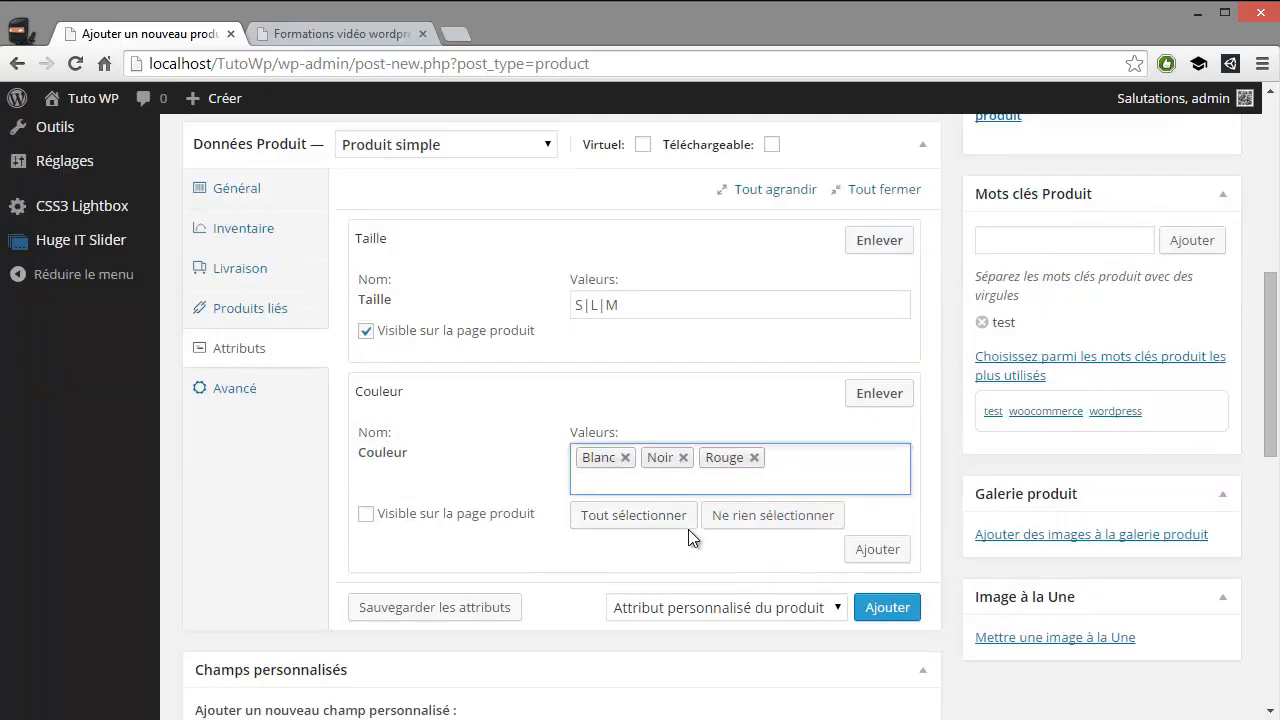
{"action": "left_click", "coordinate": [366, 514]}
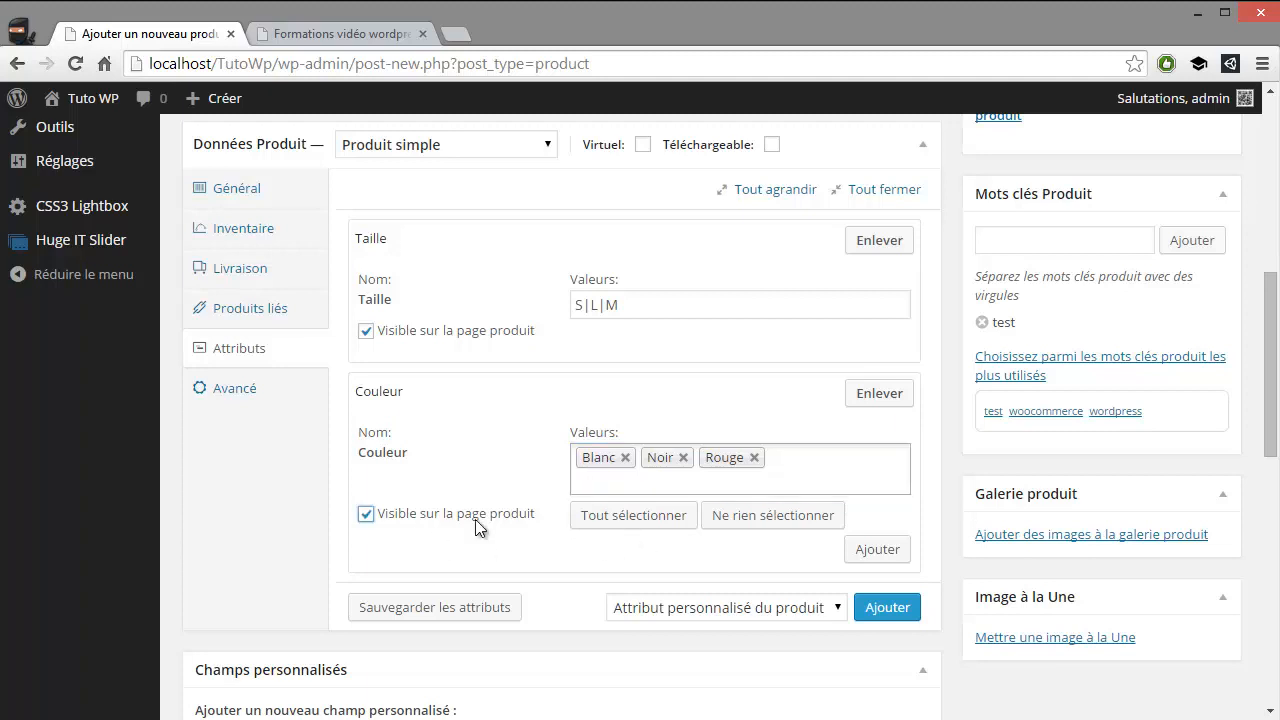
{"action": "left_click", "coordinate": [880, 556]}
{"action": "left_click", "coordinate": [757, 226]}
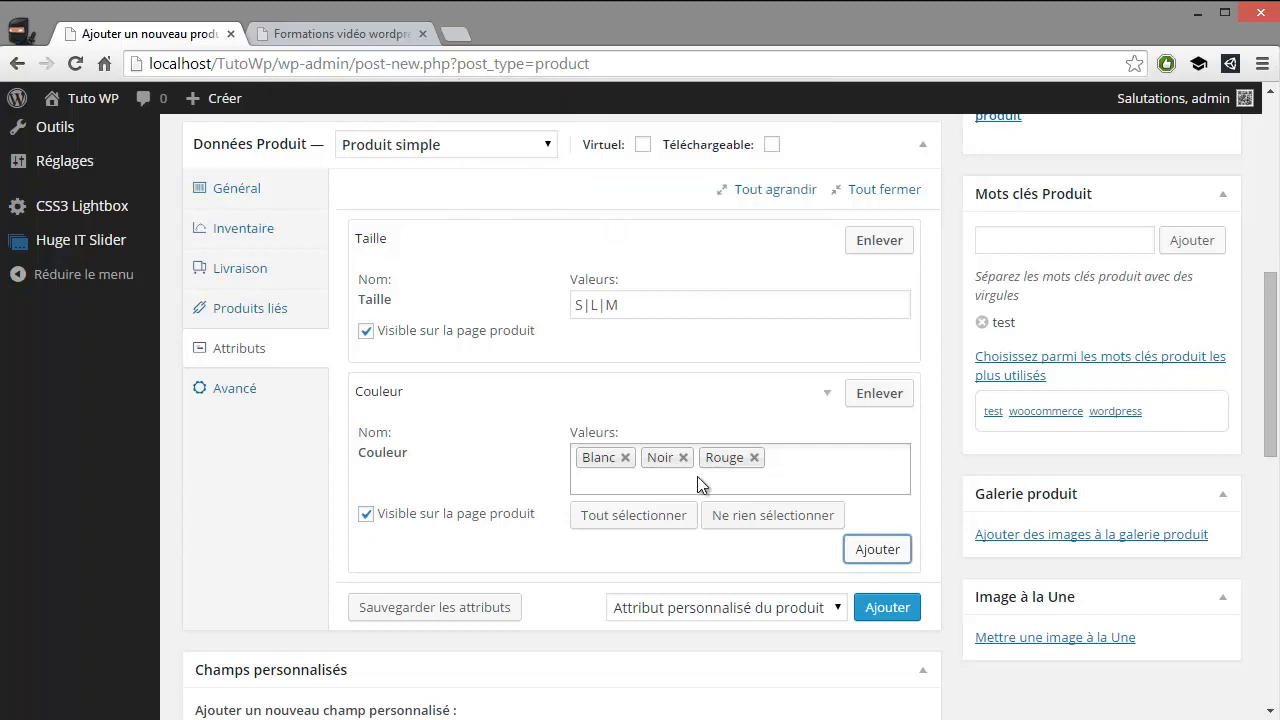
Write the placeholder text "fef zefez ez fe fze rgerg ergre" as the product's short description
{"action": "scroll", "coordinate": [515, 503], "scroll_direction": "down", "scroll_amount": 4}
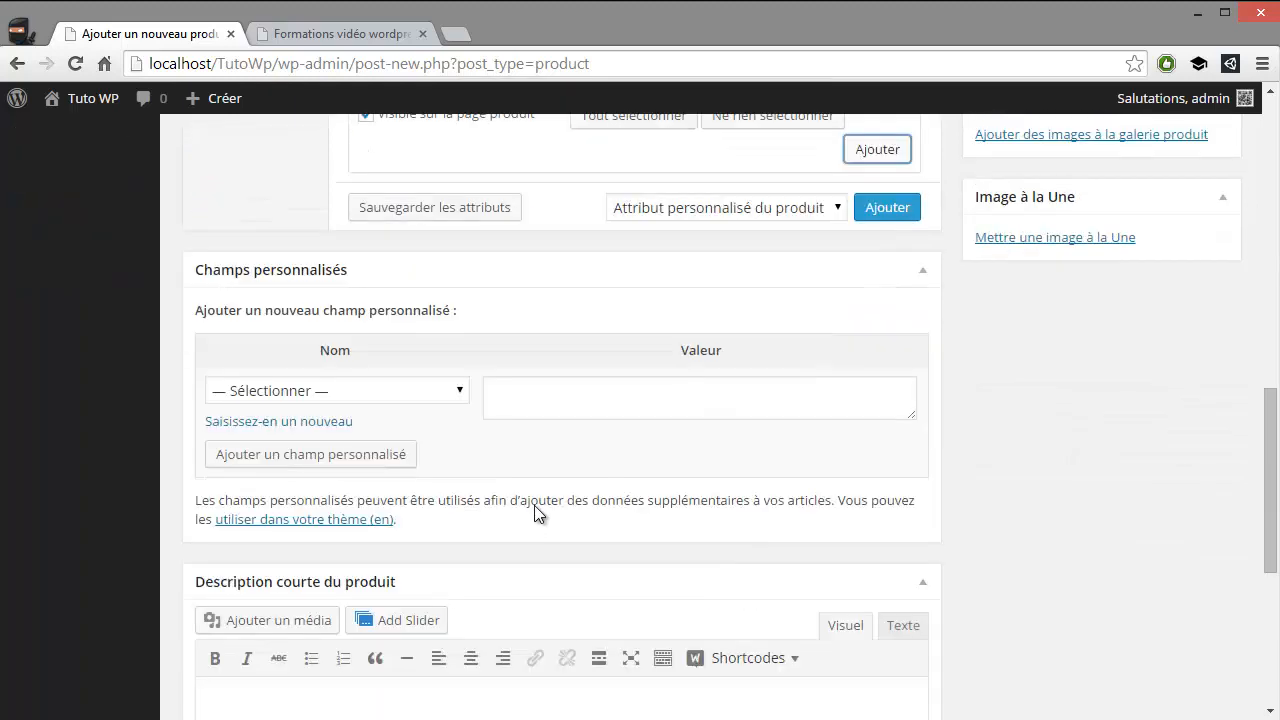
{"action": "scroll", "coordinate": [537, 504], "scroll_direction": "down", "scroll_amount": 4}
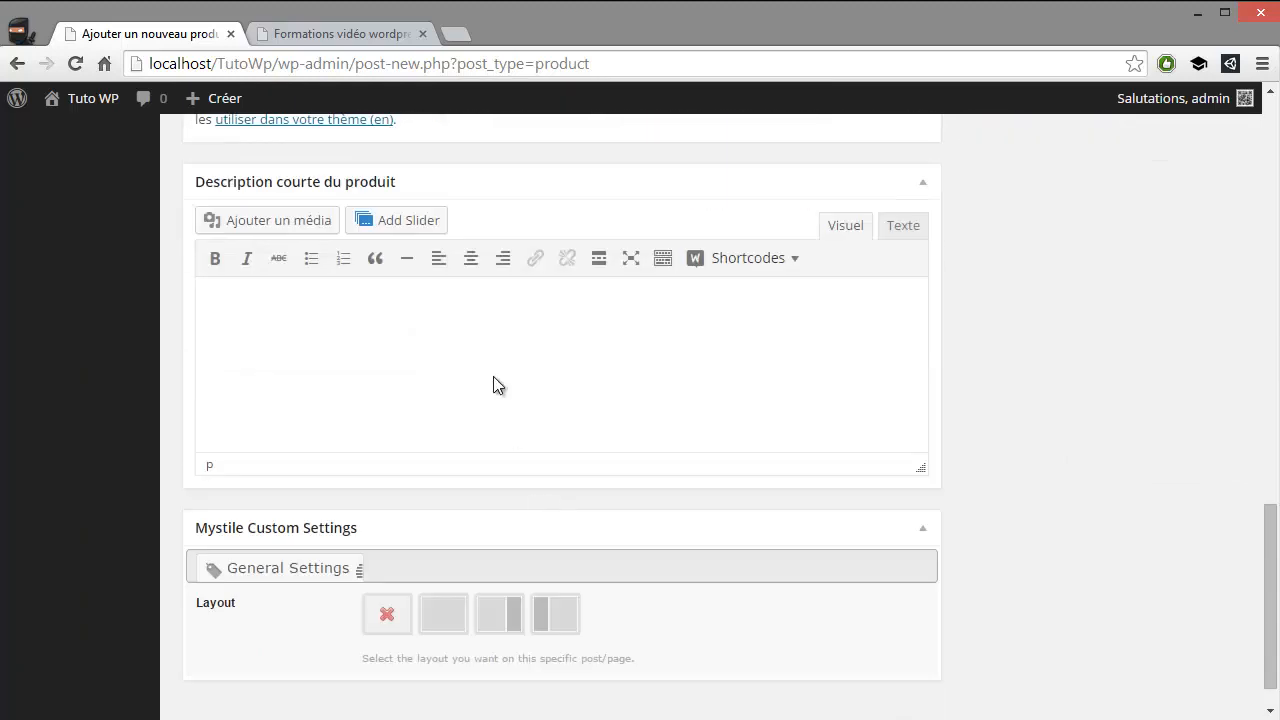
{"action": "left_click", "coordinate": [497, 383]}
{"action": "type", "text": "fef zefez ez fe fze rgerg ergre"}
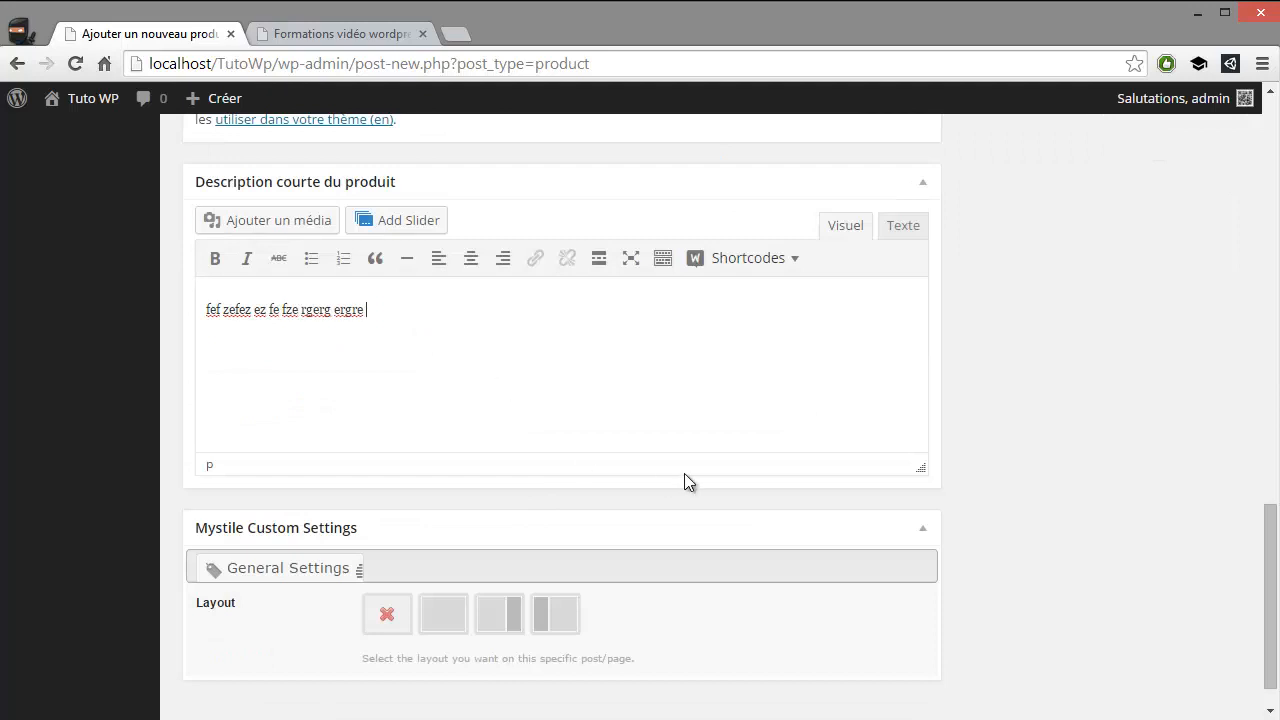
Publish the Pantalon product and load the Boutique page in the storefront tab
{"action": "scroll", "coordinate": [684, 473], "scroll_direction": "up", "scroll_amount": 15}
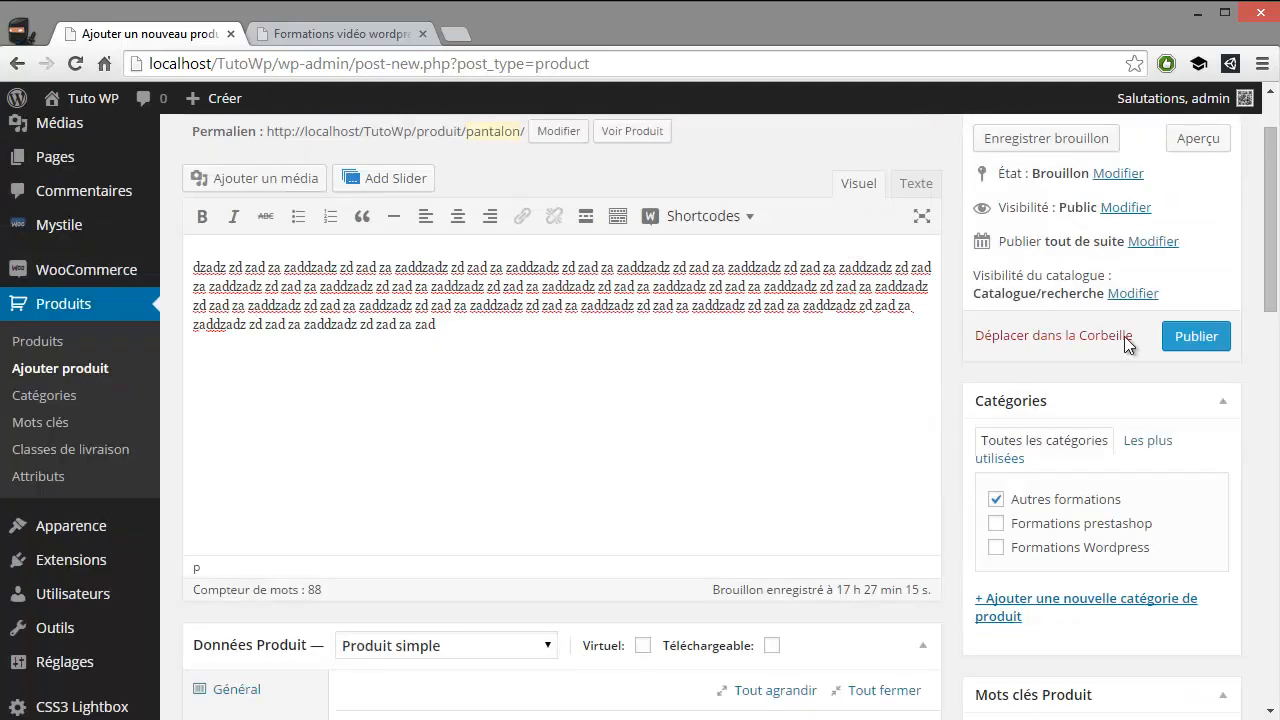
{"action": "left_click", "coordinate": [1196, 336]}
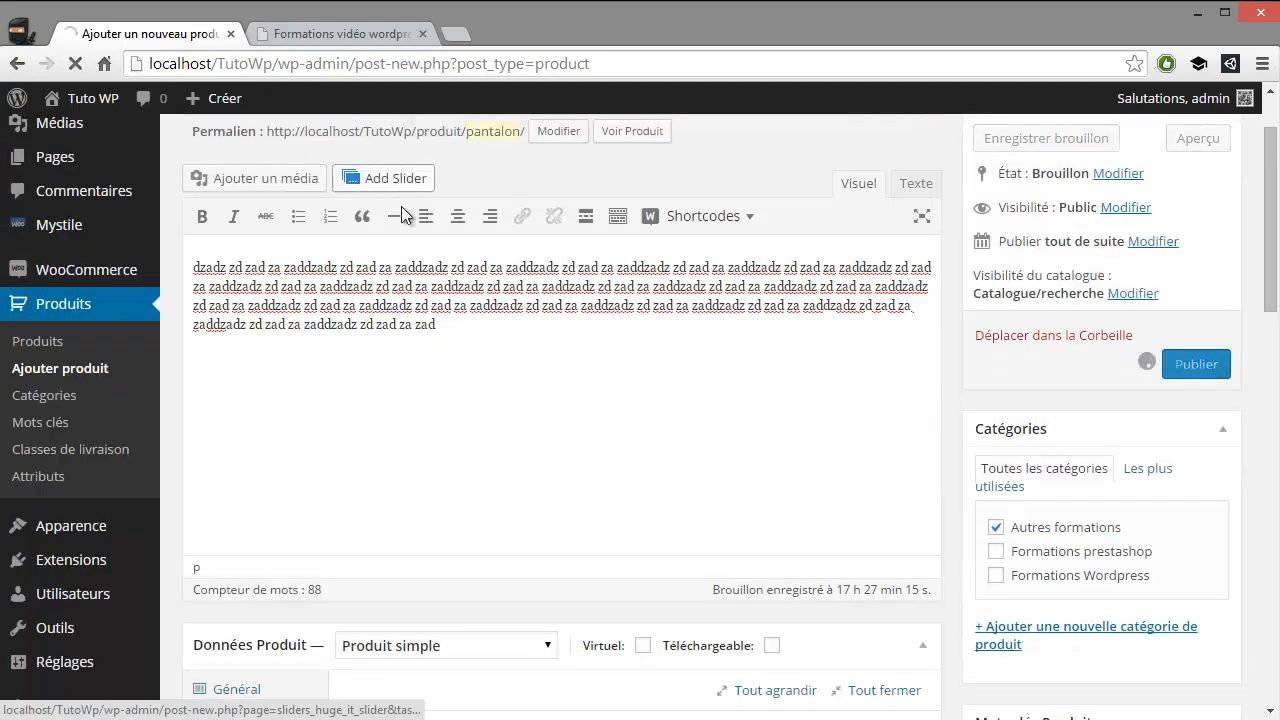
{"action": "scroll", "coordinate": [441, 260], "scroll_direction": "up", "scroll_amount": 2}
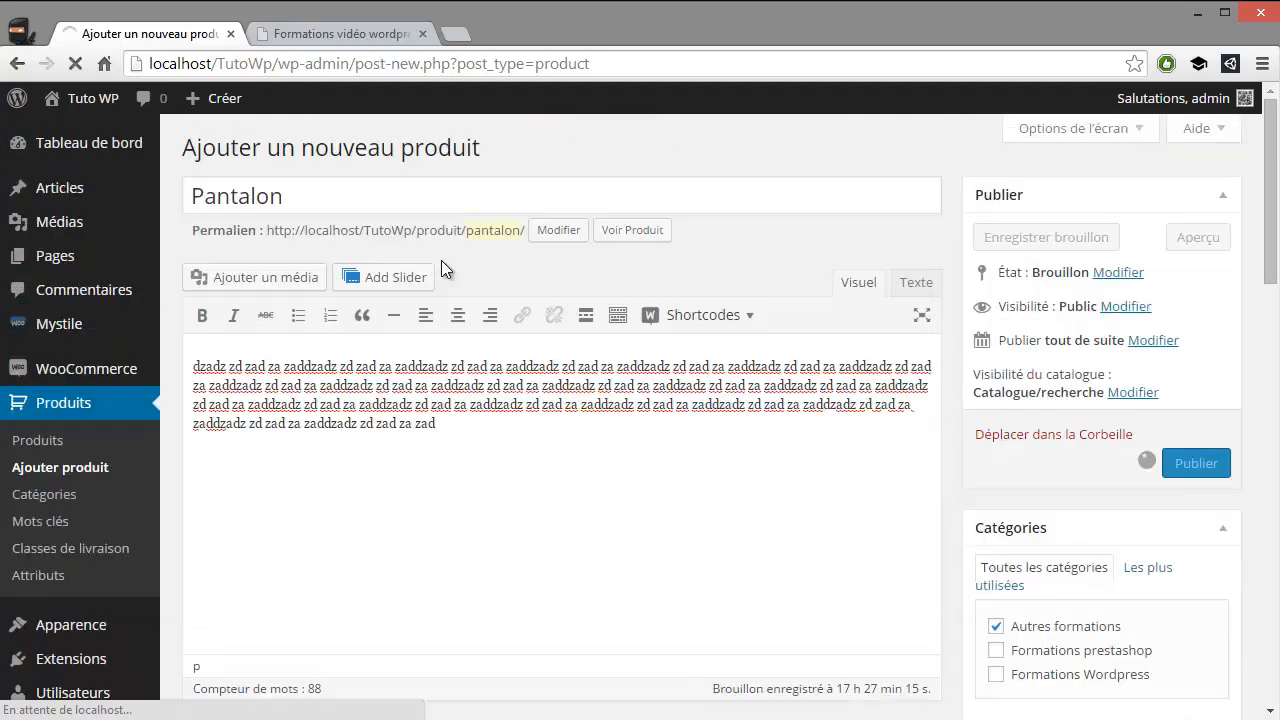
{"action": "left_click", "coordinate": [330, 31]}
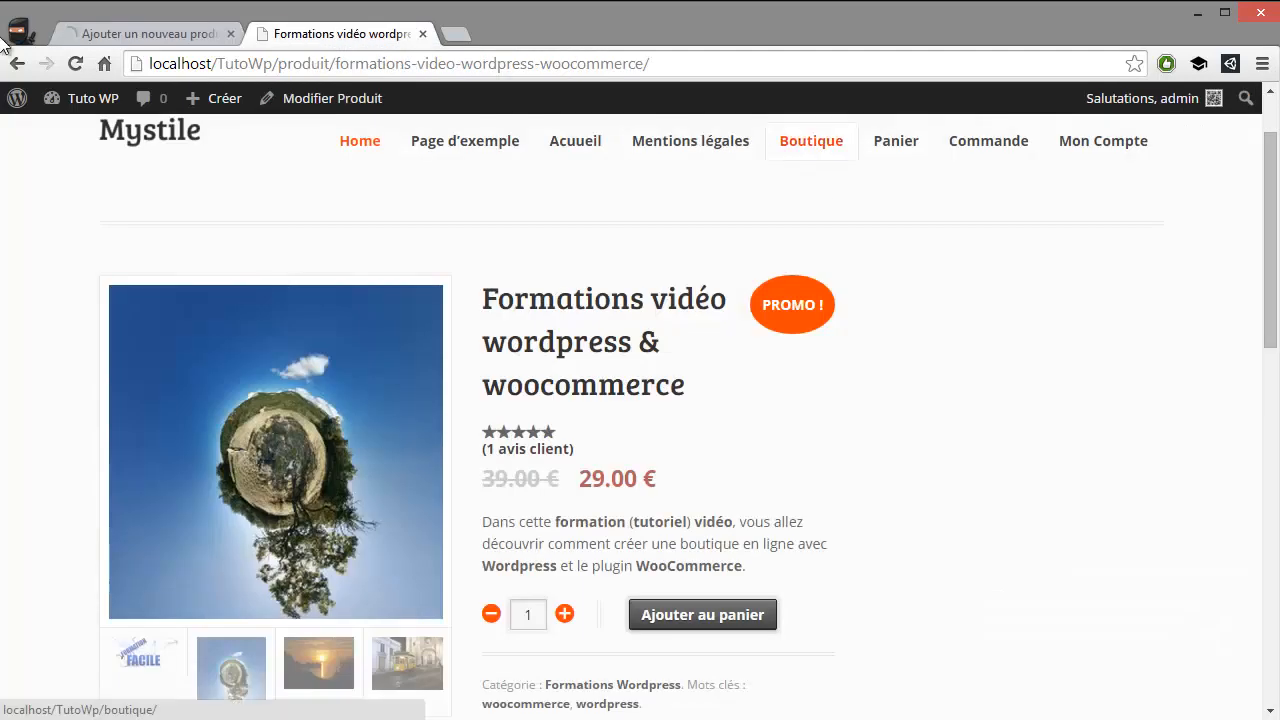
{"action": "left_click", "coordinate": [148, 30]}
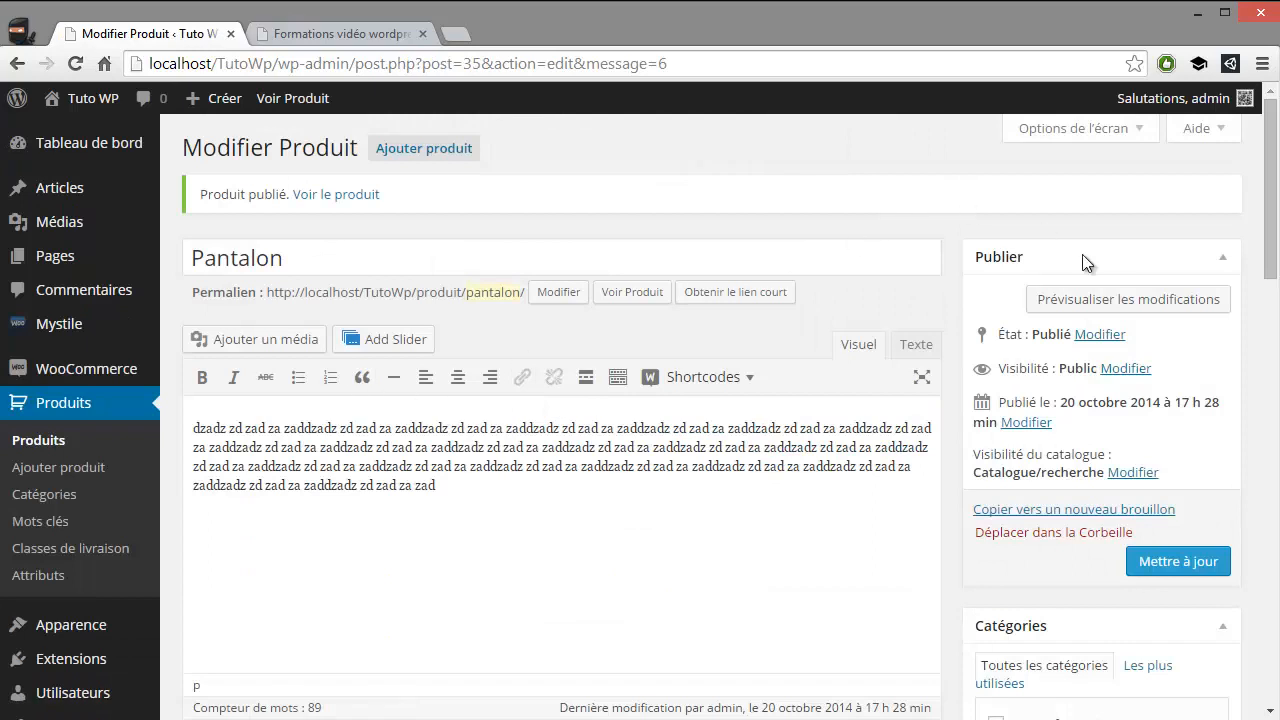
Open the Pantalon product from the shop page and check its price, short description, category and tag
{"action": "left_click", "coordinate": [340, 33]}
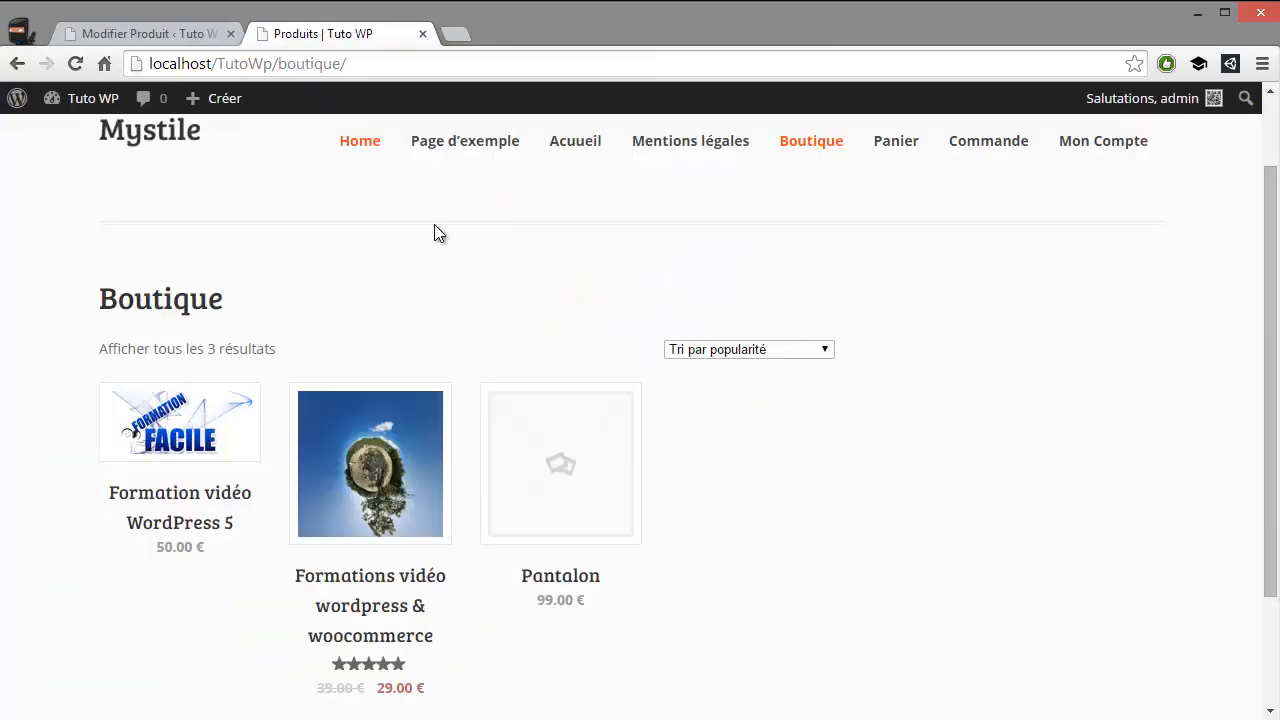
{"action": "scroll", "coordinate": [615, 490], "scroll_direction": "down", "scroll_amount": 2}
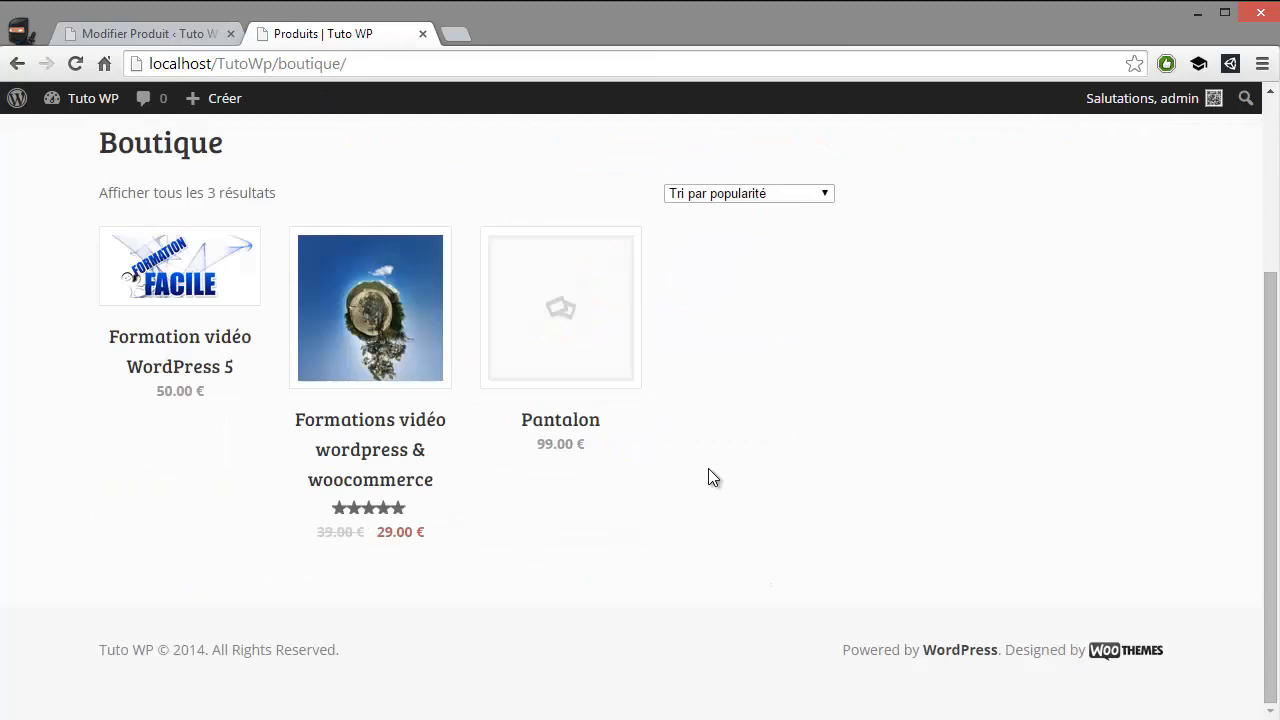
{"action": "left_click", "coordinate": [586, 344]}
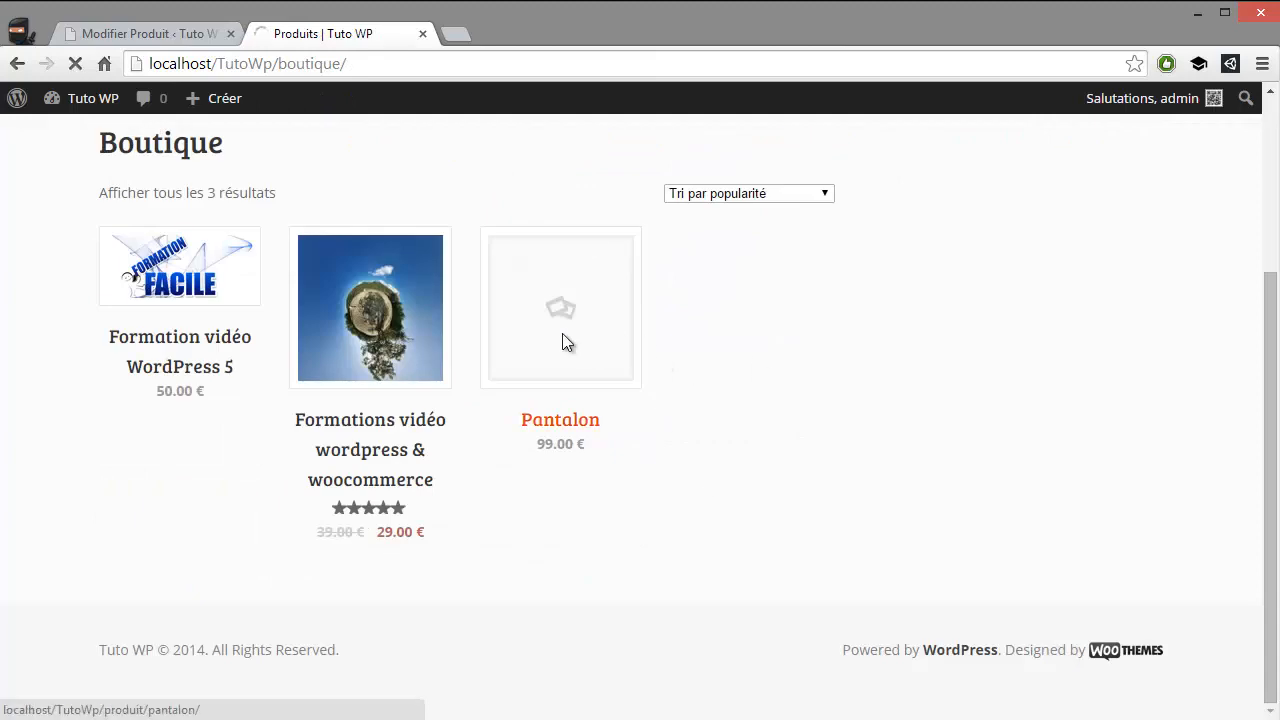
{"action": "scroll", "coordinate": [585, 334], "scroll_direction": "down", "scroll_amount": 1}
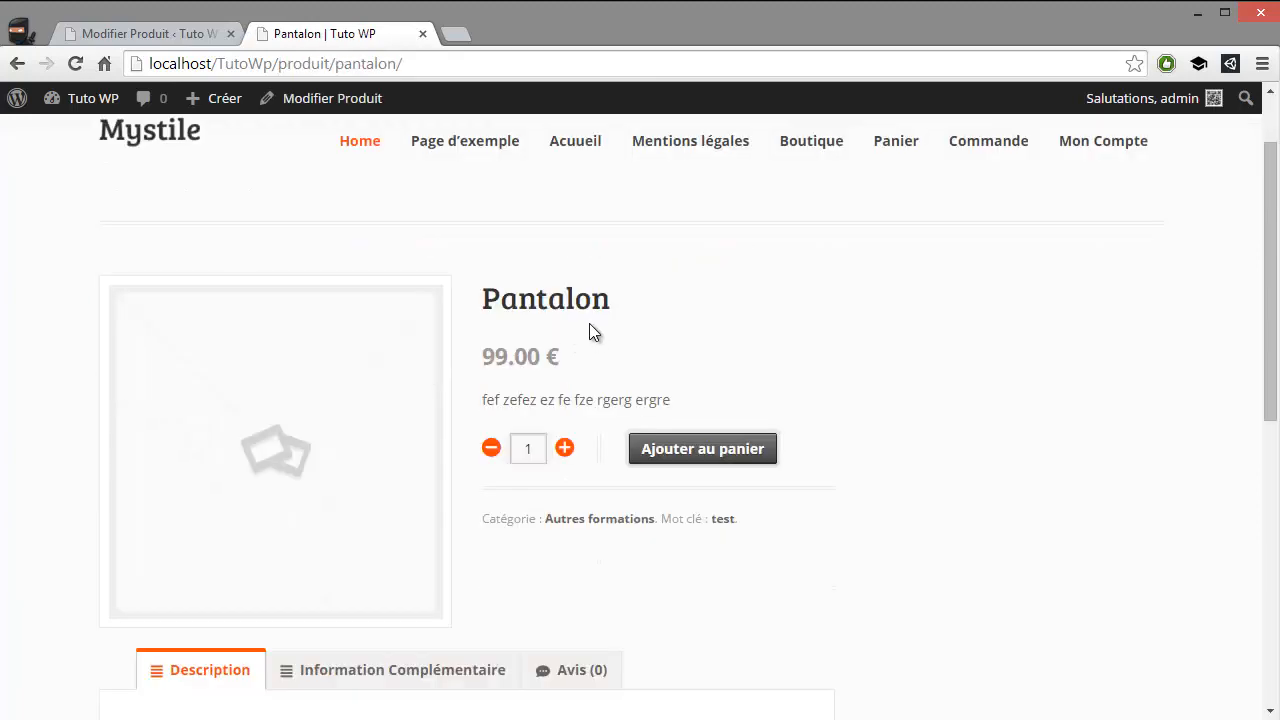
{"action": "scroll", "coordinate": [605, 335], "scroll_direction": "down", "scroll_amount": 2}
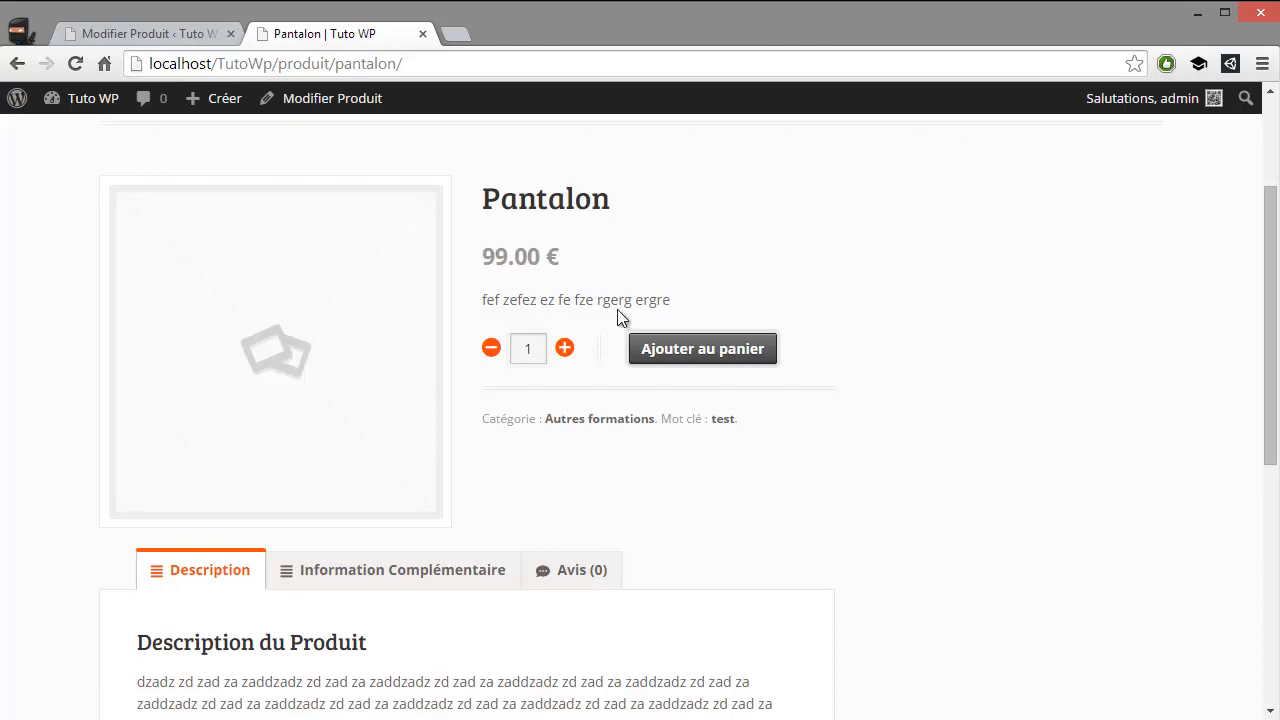
{"action": "scroll", "coordinate": [565, 365], "scroll_direction": "down", "scroll_amount": 2}
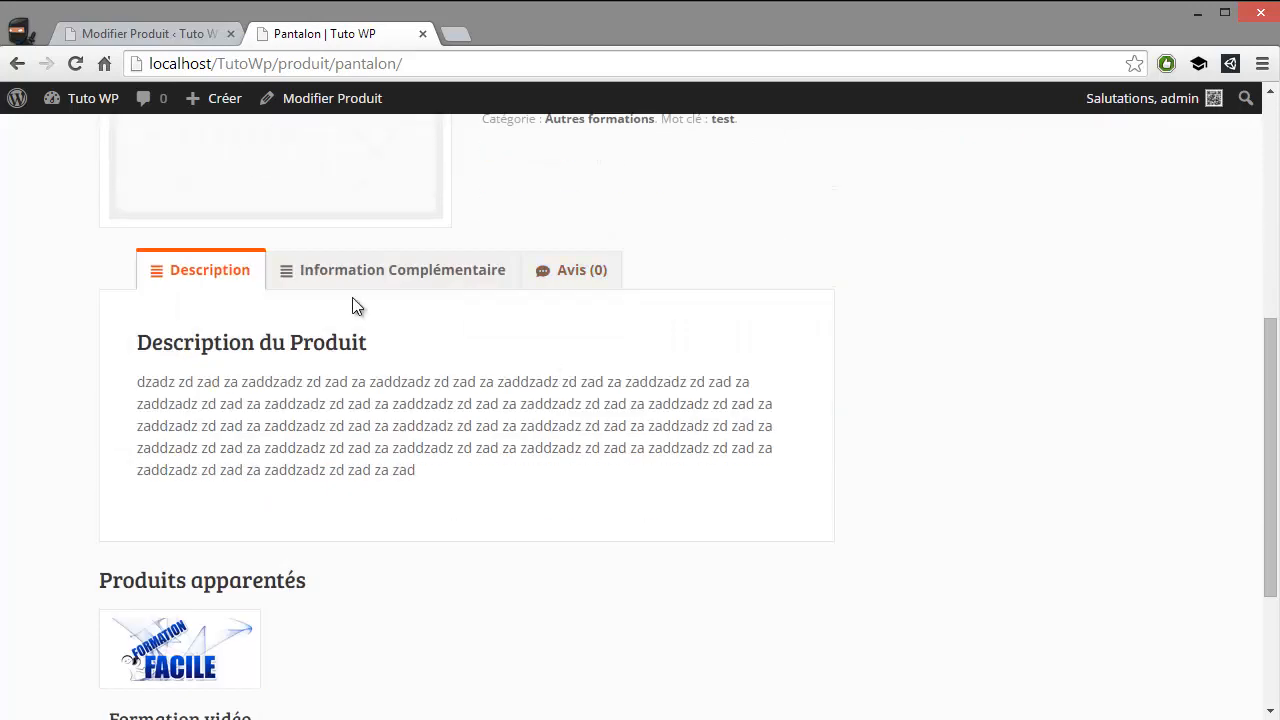
Review the Taille and Couleur values in Pantalon's additional information, and return to its full description and related products
{"action": "left_click", "coordinate": [404, 284]}
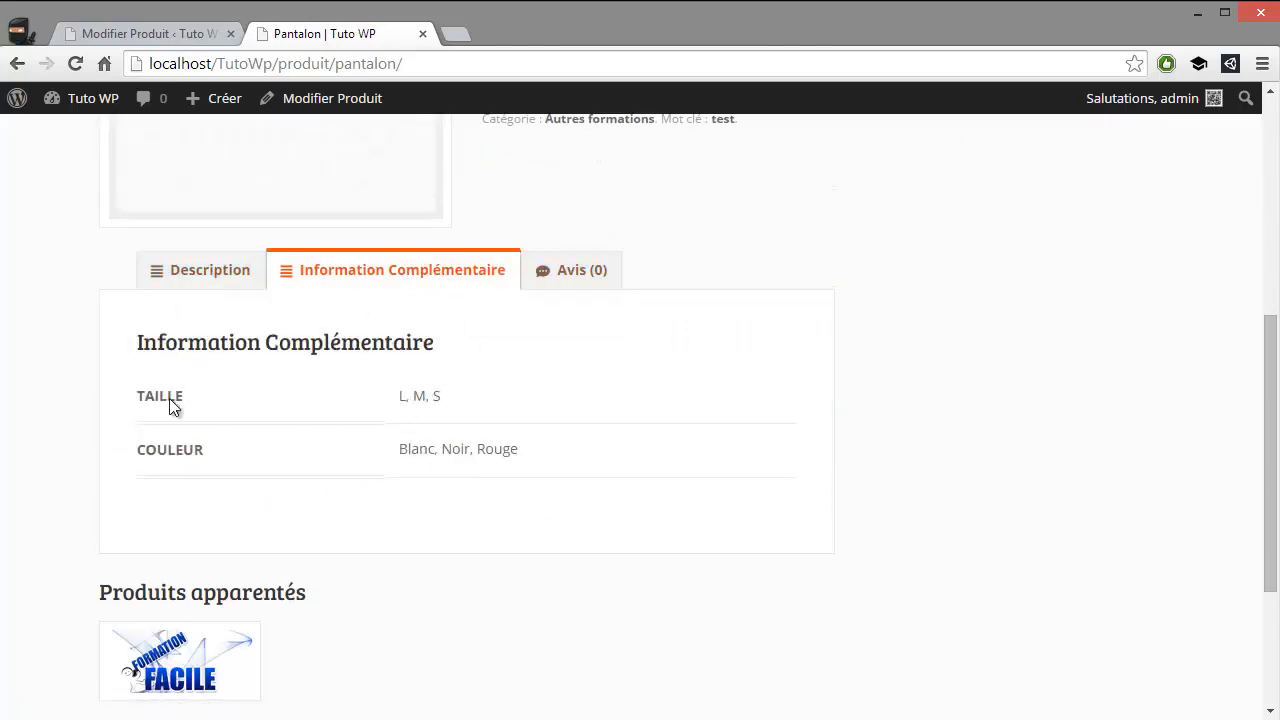
{"action": "scroll", "coordinate": [425, 457], "scroll_direction": "down", "scroll_amount": 3}
{"action": "scroll", "coordinate": [420, 431], "scroll_direction": "up", "scroll_amount": 3}
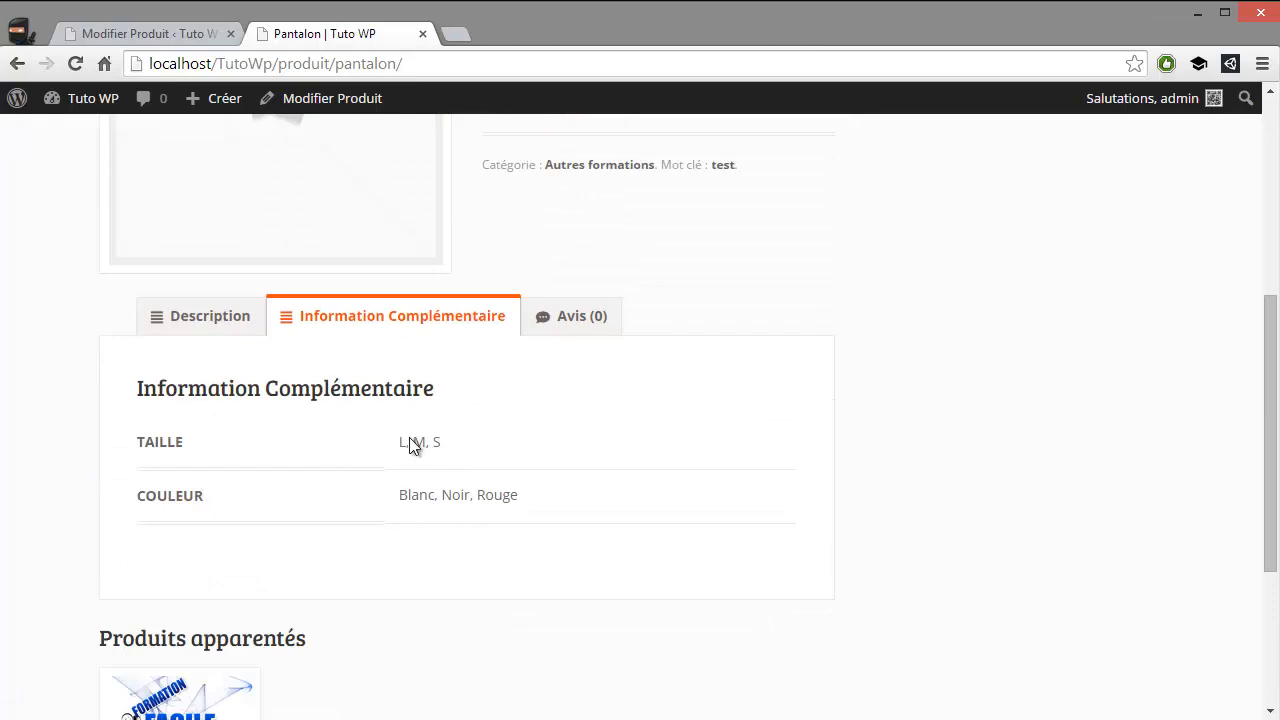
{"action": "double_click", "coordinate": [455, 495]}
{"action": "left_click", "coordinate": [206, 326]}
{"action": "scroll", "coordinate": [551, 428], "scroll_direction": "down", "scroll_amount": 3}
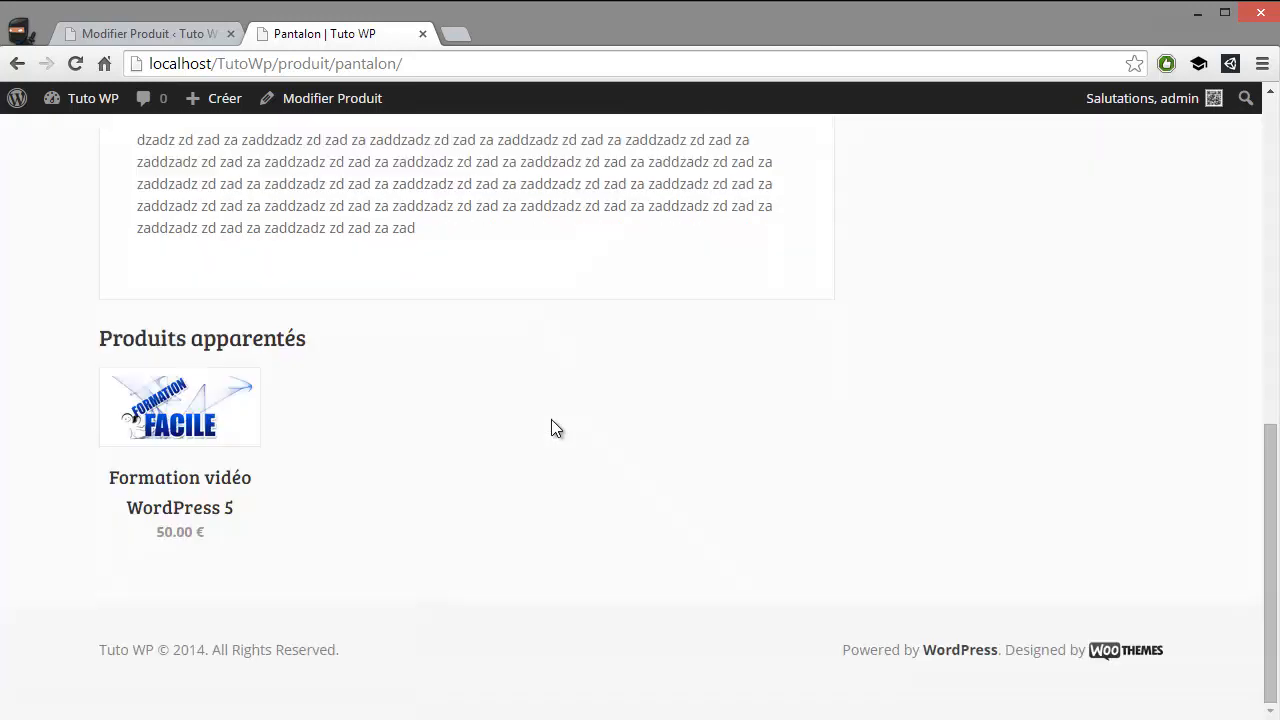
Add one Pantalon to the cart from its product page and open the cart
{"action": "scroll", "coordinate": [600, 420], "scroll_direction": "up", "scroll_amount": 7}
{"action": "left_click", "coordinate": [696, 541]}
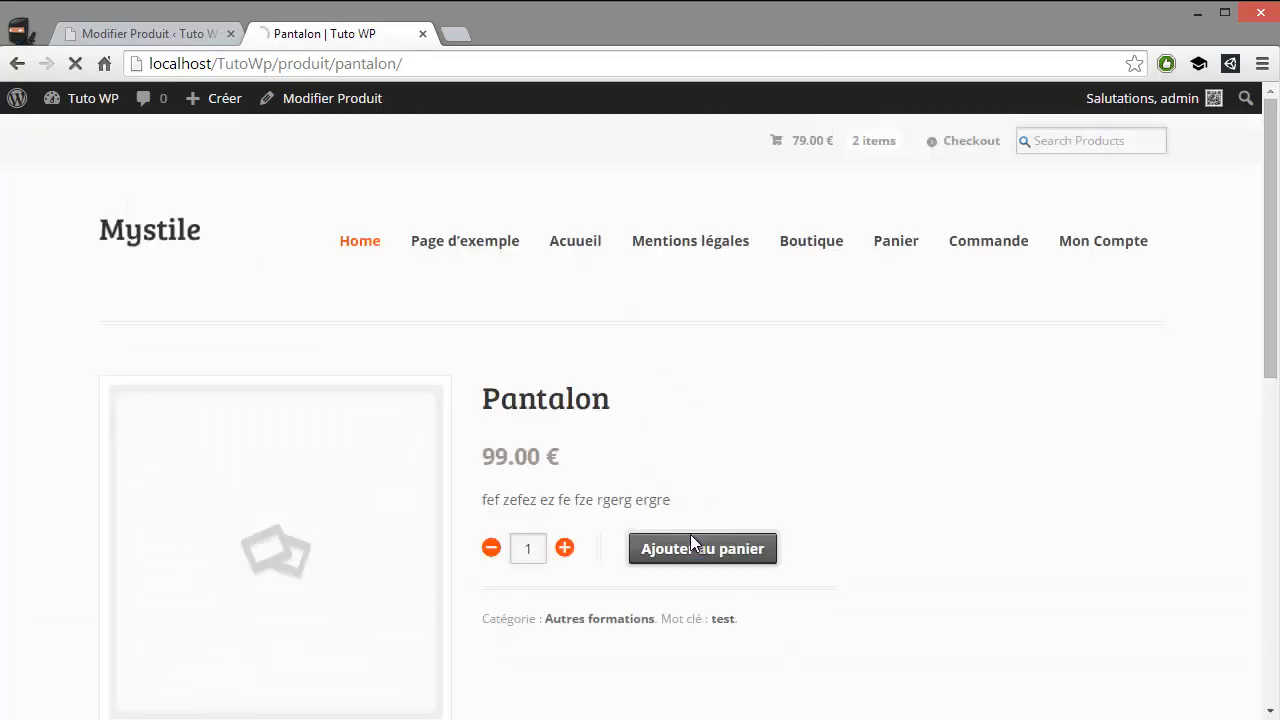
{"action": "scroll", "coordinate": [704, 496], "scroll_direction": "down", "scroll_amount": 3}
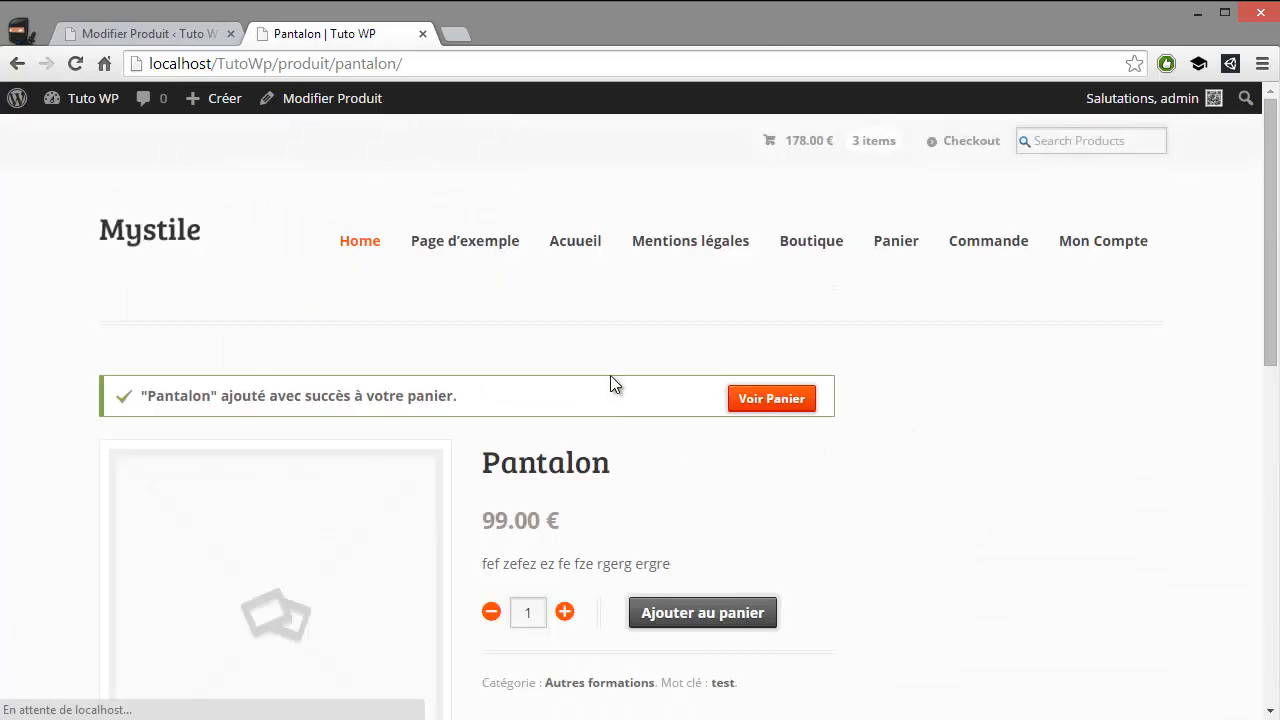
{"action": "scroll", "coordinate": [612, 390], "scroll_direction": "down", "scroll_amount": 3}
{"action": "scroll", "coordinate": [623, 400], "scroll_direction": "down", "scroll_amount": 7}
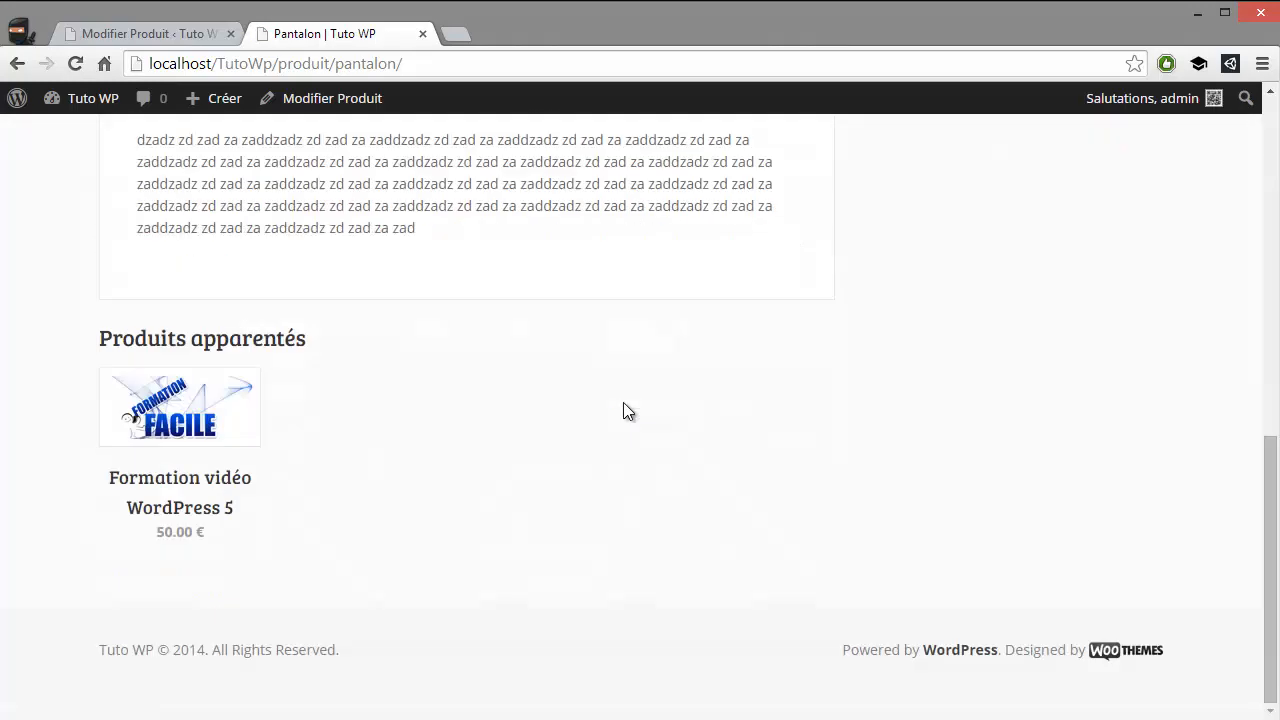
{"action": "scroll", "coordinate": [737, 448], "scroll_direction": "up", "scroll_amount": 10}
{"action": "scroll", "coordinate": [746, 445], "scroll_direction": "down", "scroll_amount": 1}
{"action": "left_click", "coordinate": [766, 305]}
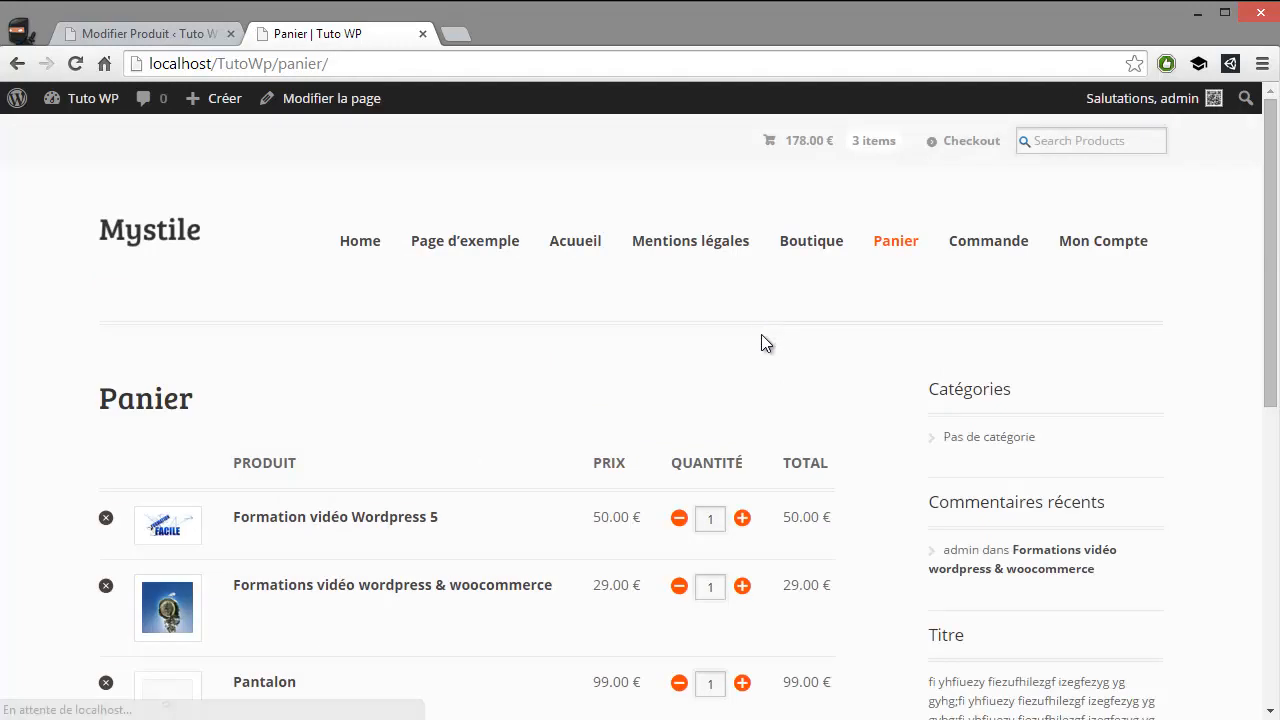
Proceed from the cart to checkout and review the billing form, order summary and payment methods
{"action": "scroll", "coordinate": [761, 335], "scroll_direction": "down", "scroll_amount": 2}
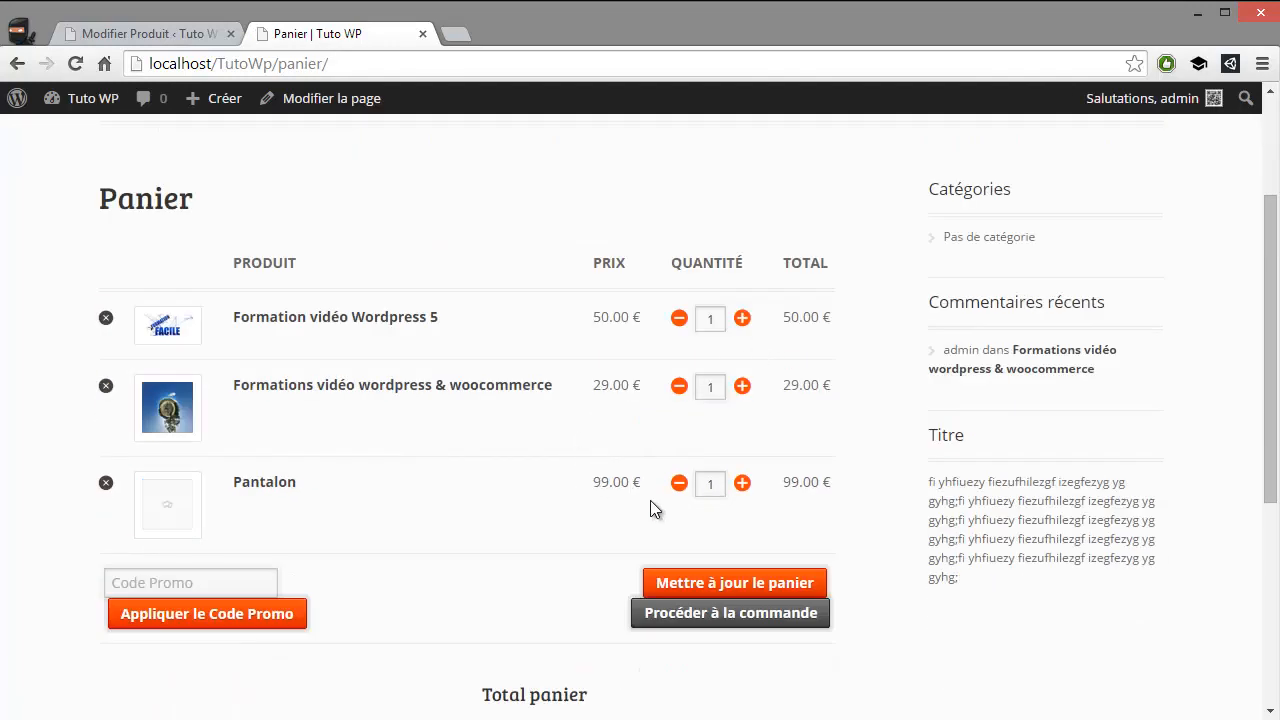
{"action": "left_click", "coordinate": [668, 615]}
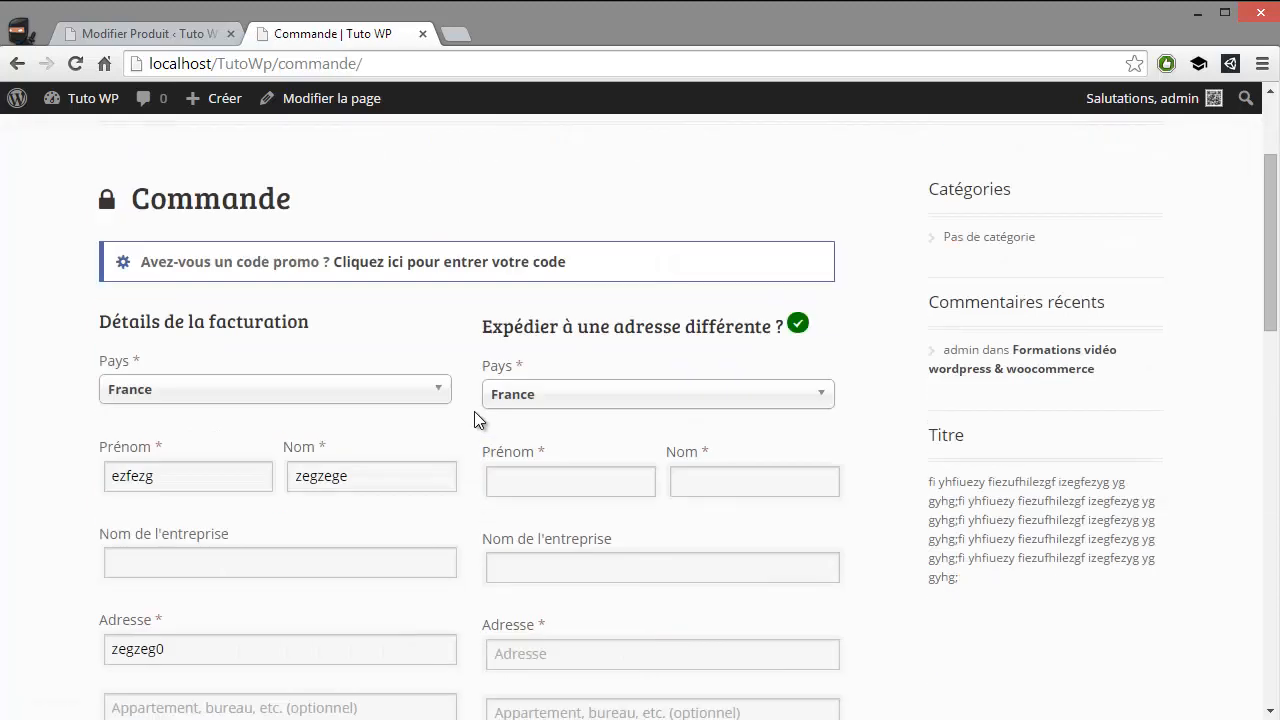
{"action": "scroll", "coordinate": [474, 411], "scroll_direction": "down", "scroll_amount": 8}
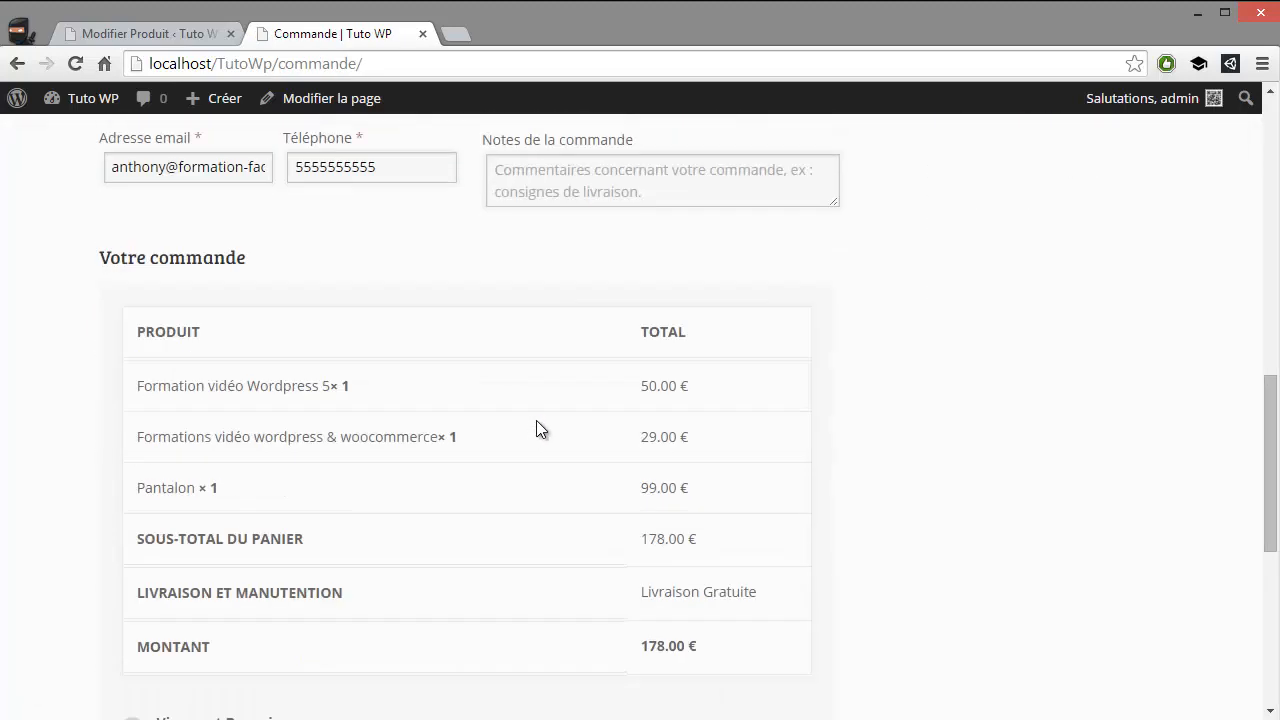
{"action": "scroll", "coordinate": [537, 421], "scroll_direction": "down", "scroll_amount": 3}
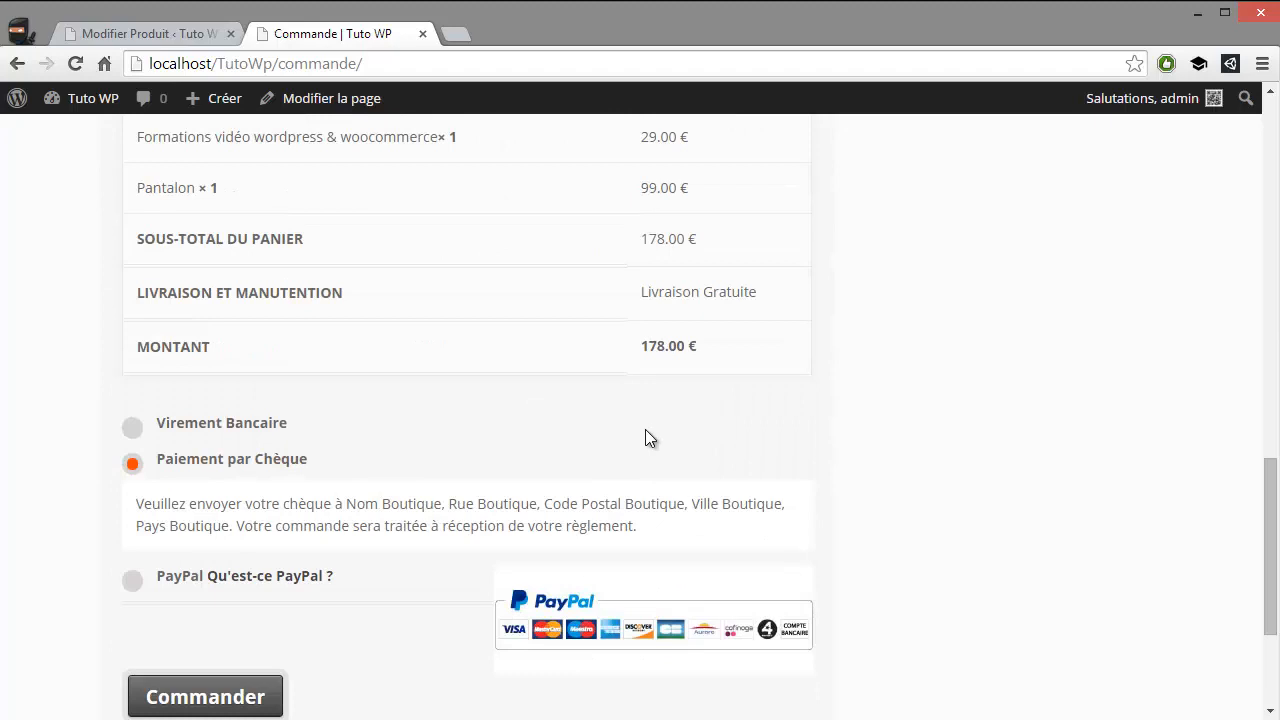
{"action": "scroll", "coordinate": [645, 429], "scroll_direction": "down", "scroll_amount": 3}
{"action": "scroll", "coordinate": [645, 421], "scroll_direction": "up", "scroll_amount": 11}
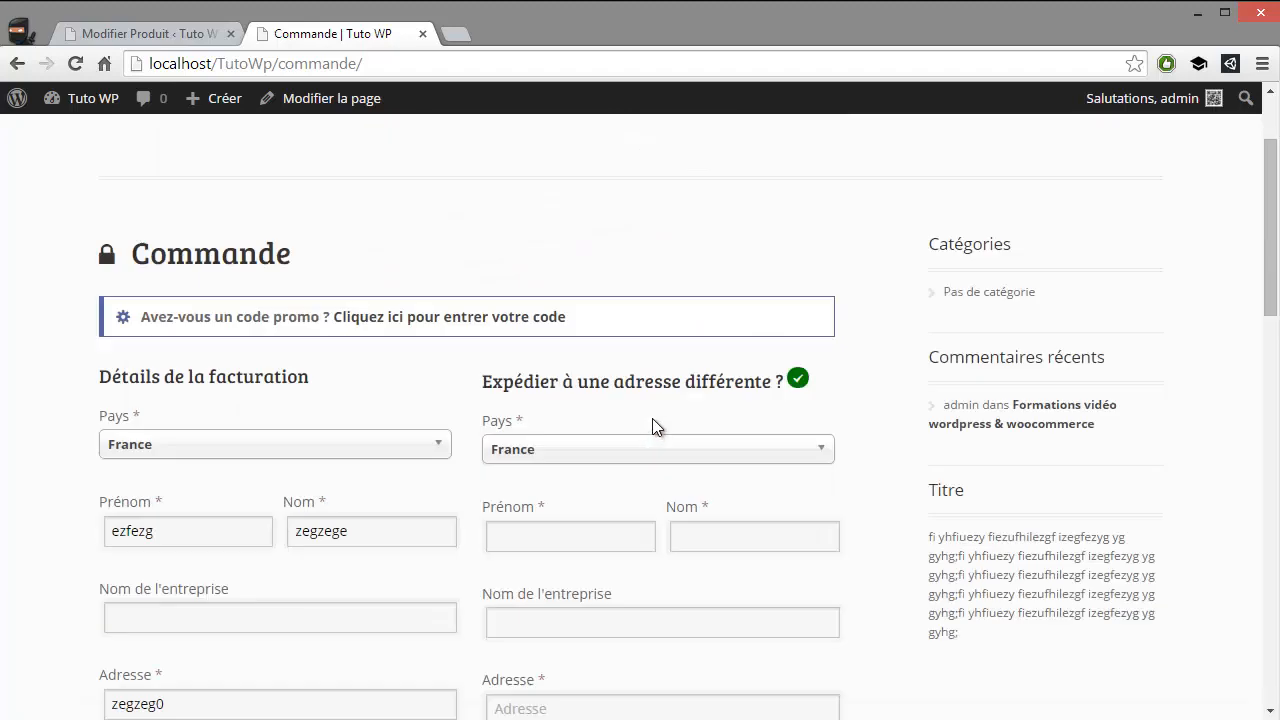
{"action": "scroll", "coordinate": [700, 425], "scroll_direction": "up", "scroll_amount": 3}
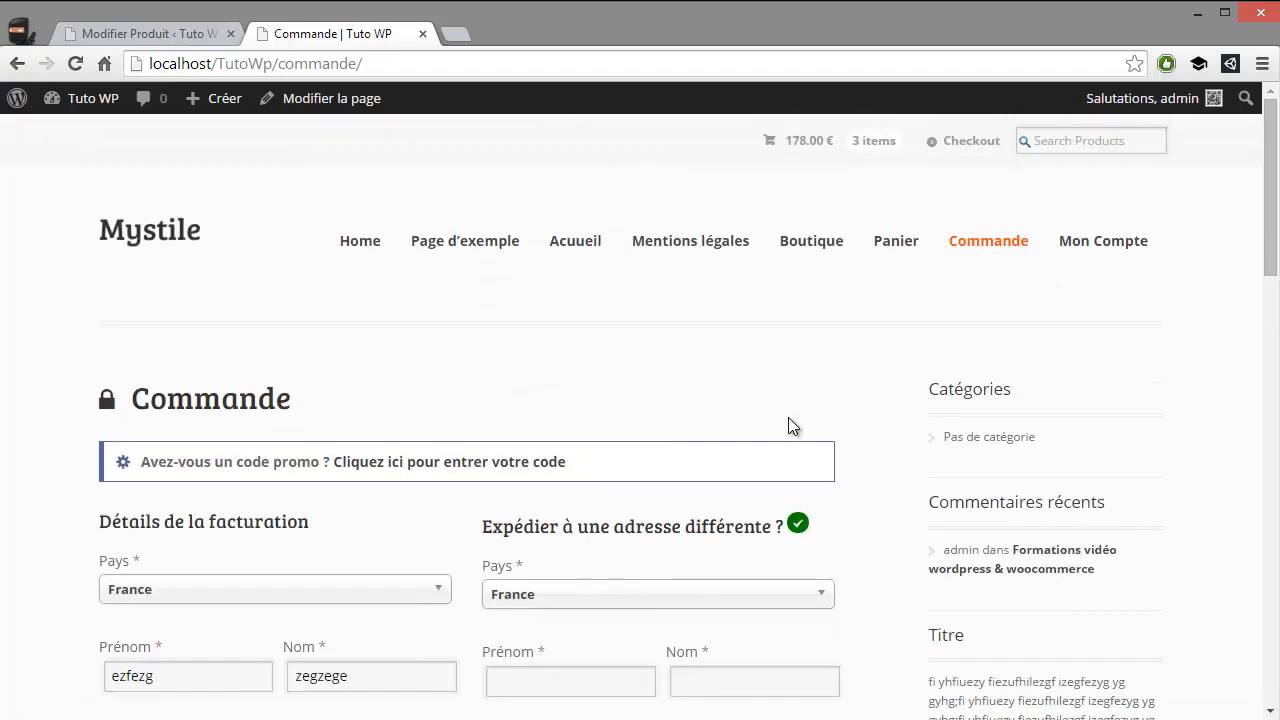
Return the storefront to the Boutique page and open the Mystile theme options in the admin tab
{"action": "left_click", "coordinate": [823, 245]}
{"action": "left_click", "coordinate": [164, 31]}
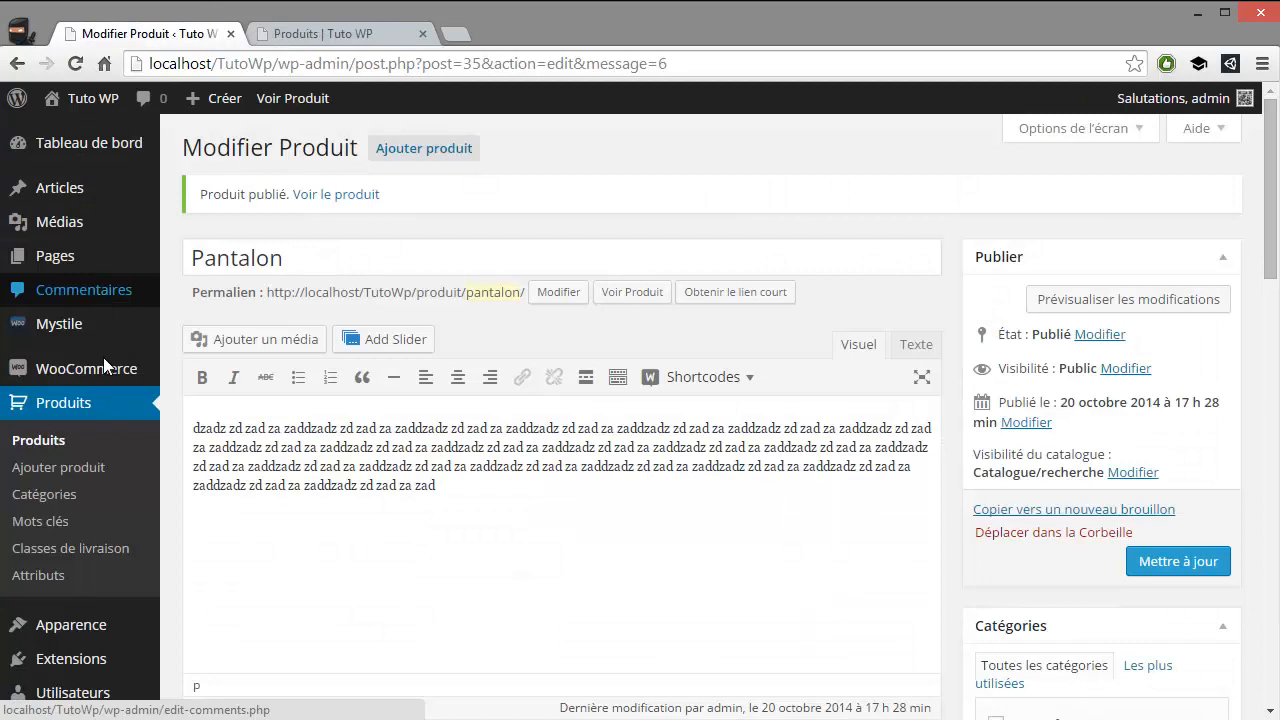
{"action": "scroll", "coordinate": [140, 415], "scroll_direction": "down", "scroll_amount": 1}
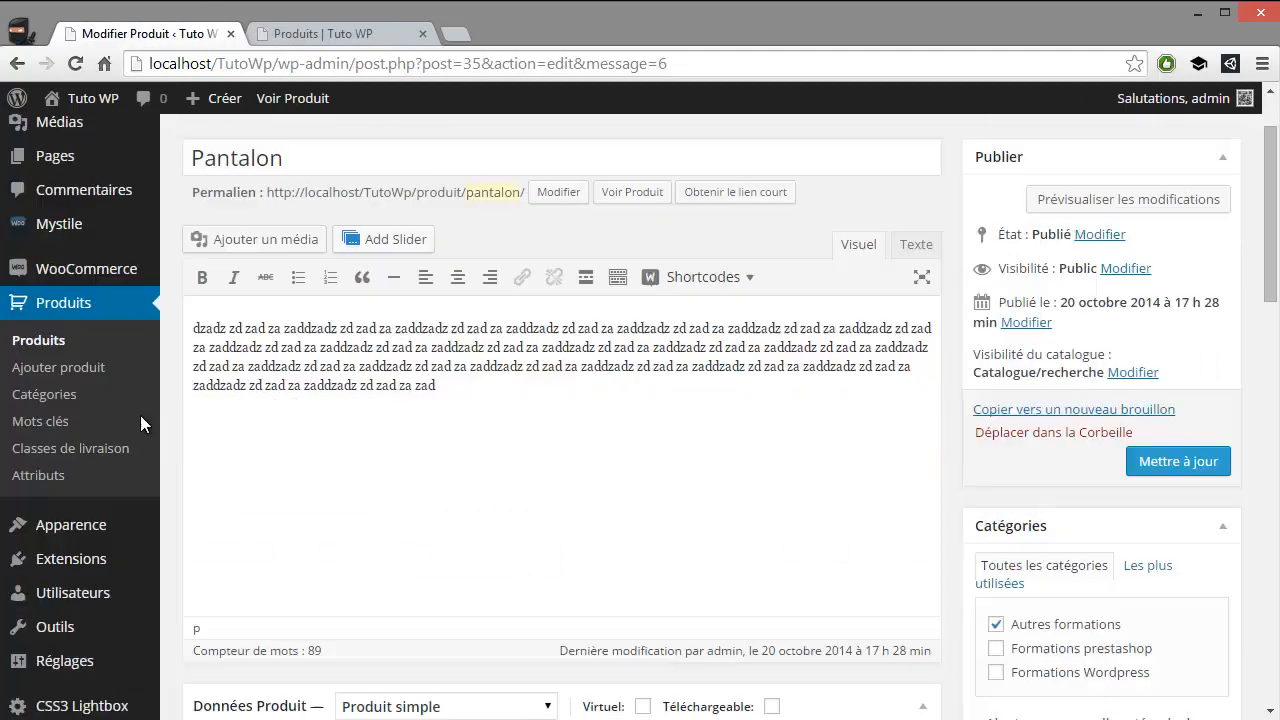
{"action": "scroll", "coordinate": [89, 368], "scroll_direction": "up", "scroll_amount": 1}
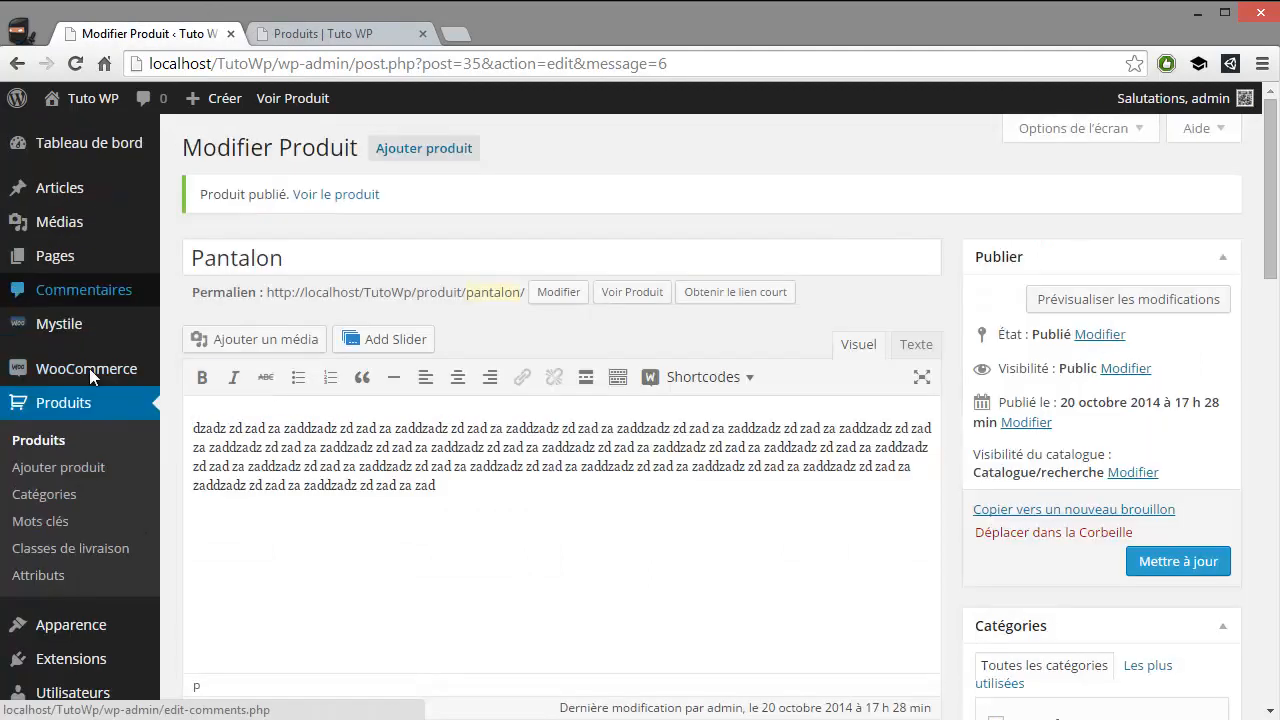
{"action": "mouse_move", "coordinate": [89, 376]}
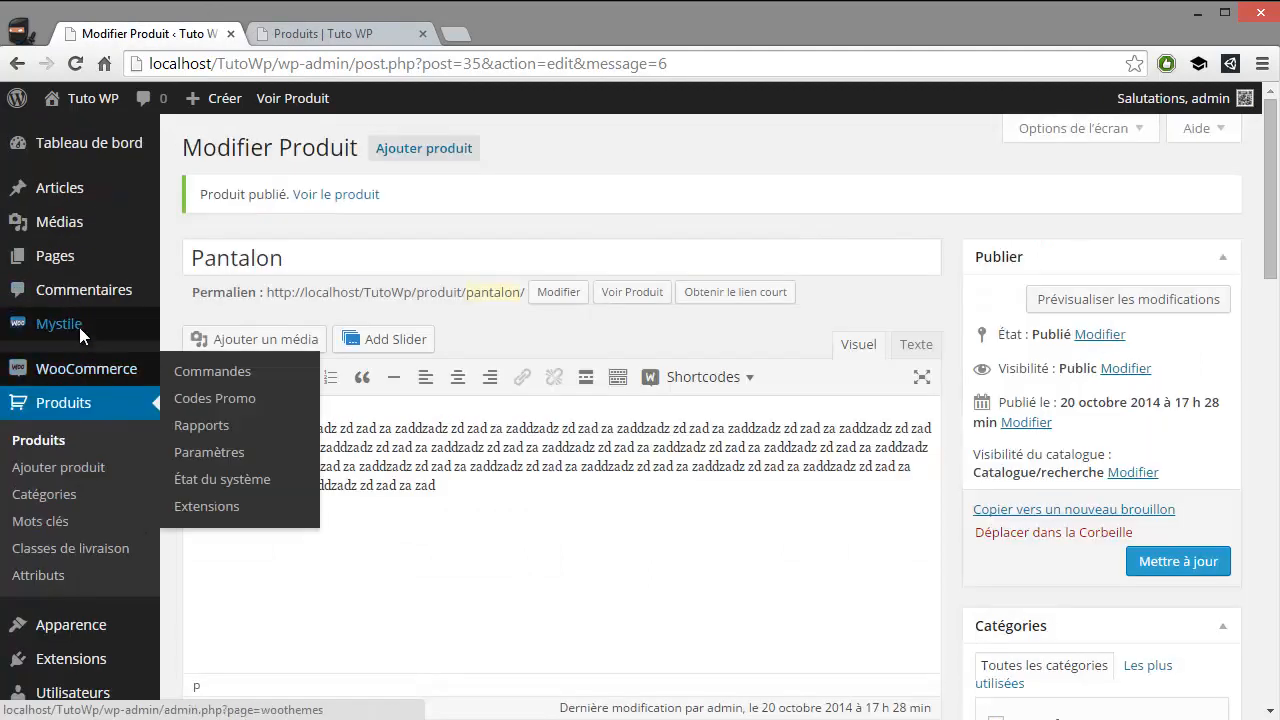
{"action": "left_click", "coordinate": [79, 327]}
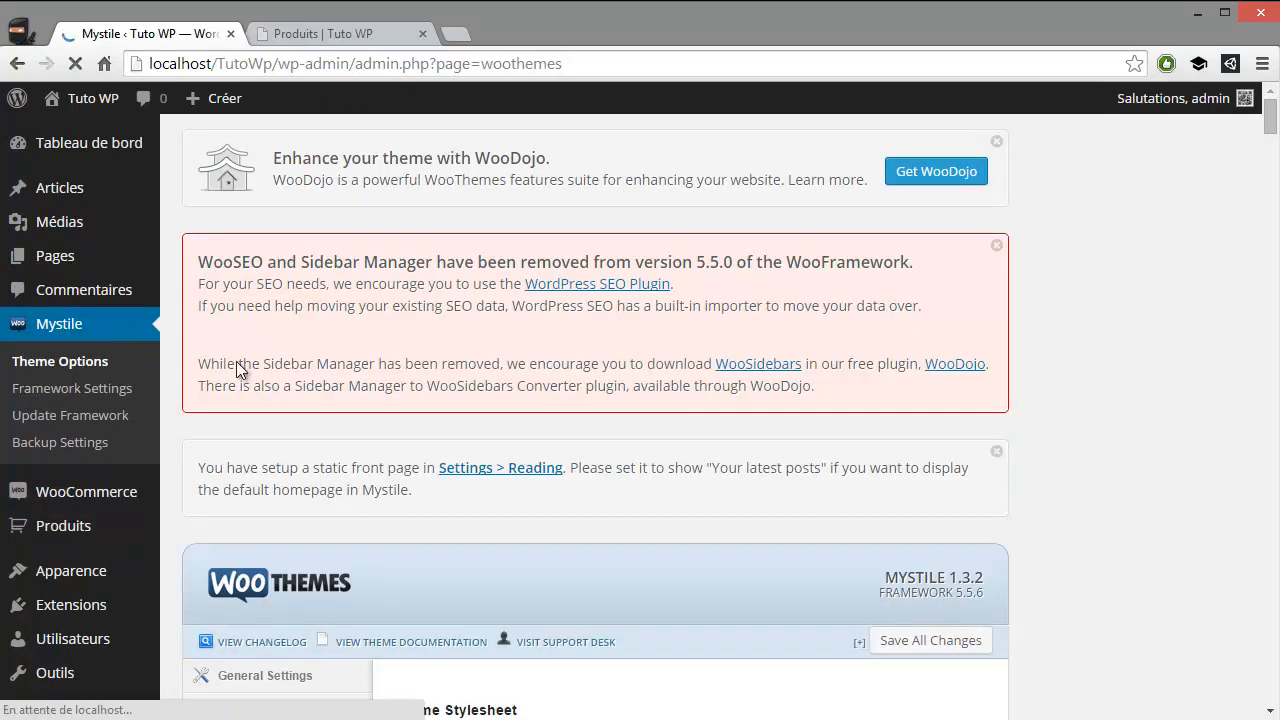
Set the Mystile theme stylesheet to blue.css in the Quick Start settings
{"action": "scroll", "coordinate": [259, 361], "scroll_direction": "down", "scroll_amount": 5}
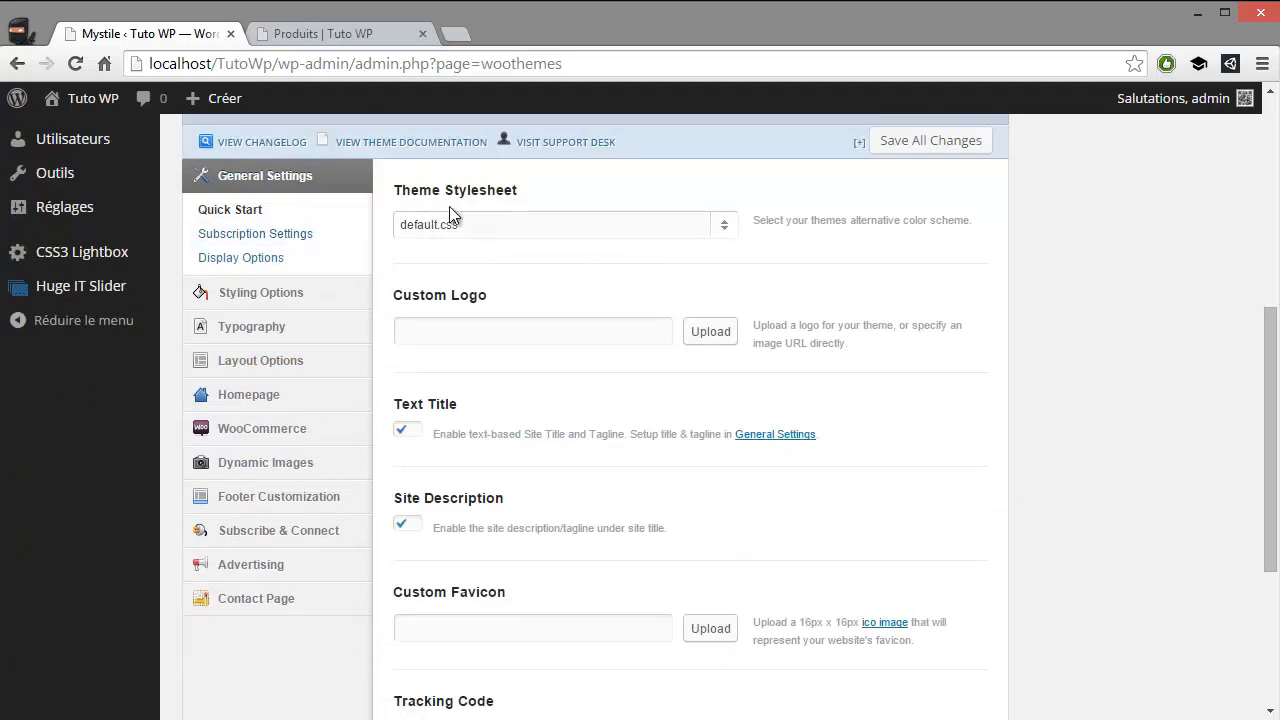
{"action": "left_click", "coordinate": [599, 235]}
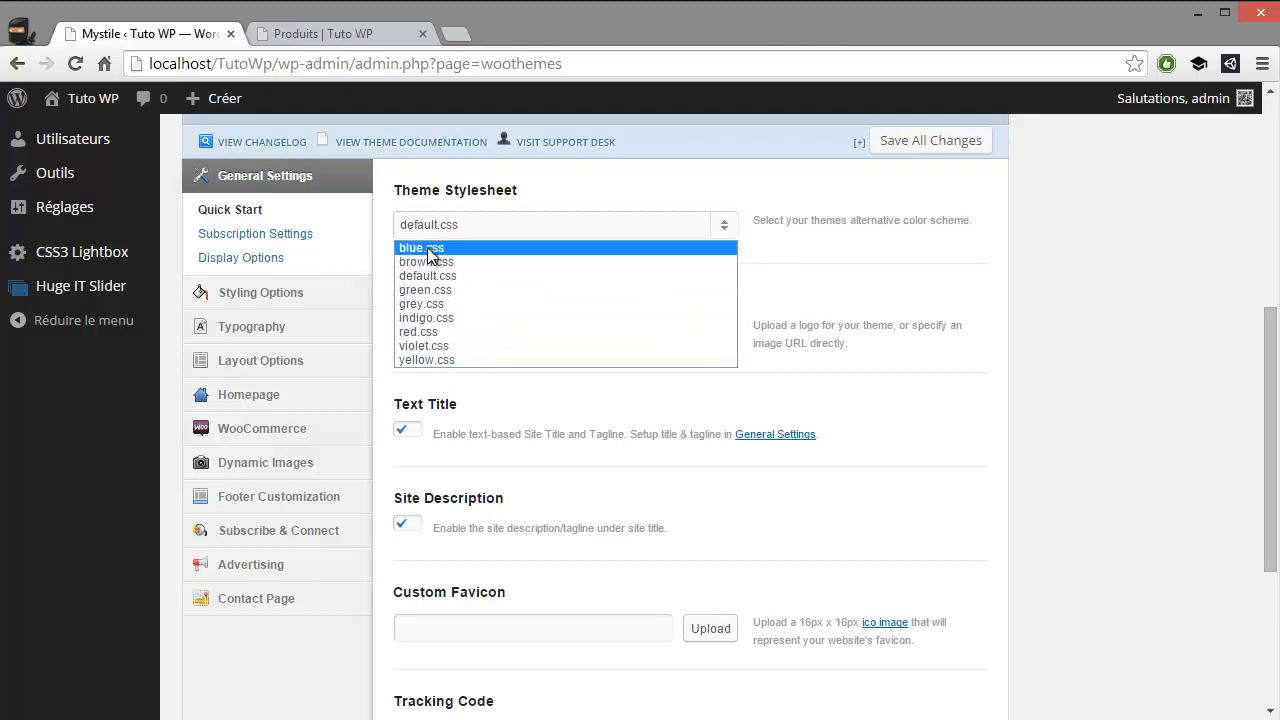
{"action": "left_click", "coordinate": [548, 247]}
{"action": "scroll", "coordinate": [615, 290], "scroll_direction": "down", "scroll_amount": 3}
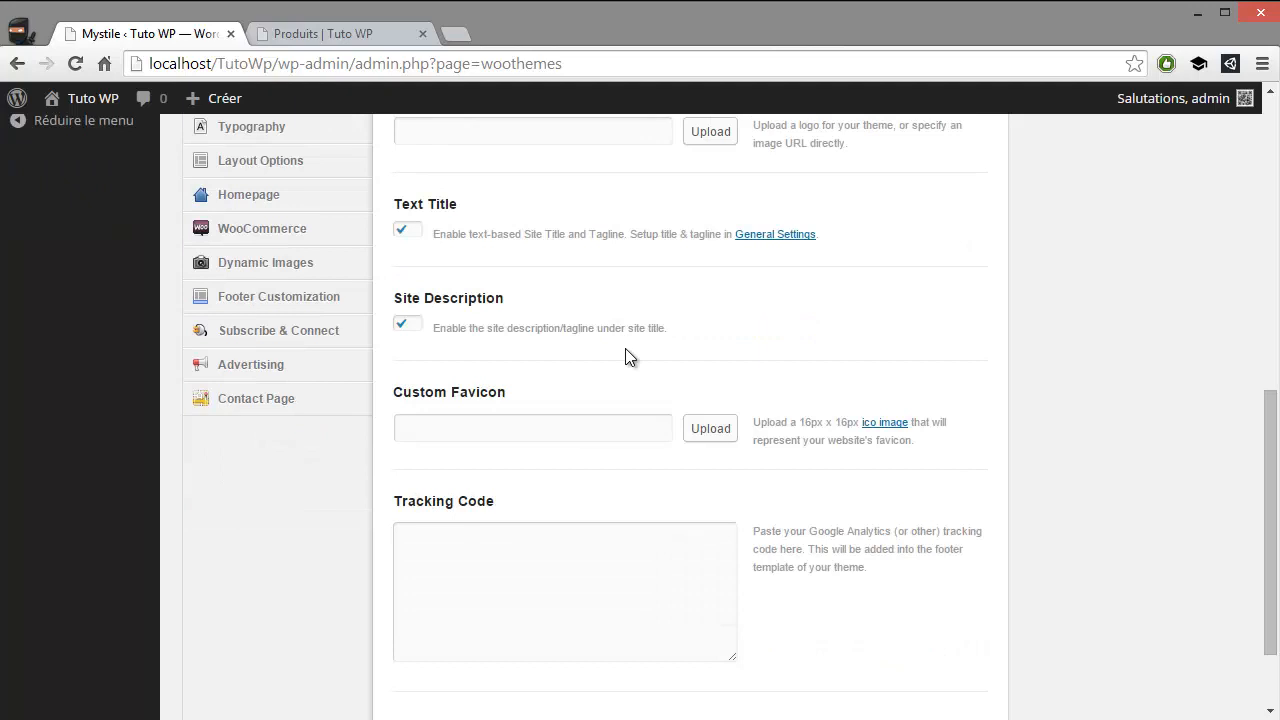
{"action": "scroll", "coordinate": [625, 346], "scroll_direction": "up", "scroll_amount": 8}
{"action": "scroll", "coordinate": [626, 344], "scroll_direction": "down", "scroll_amount": 4}
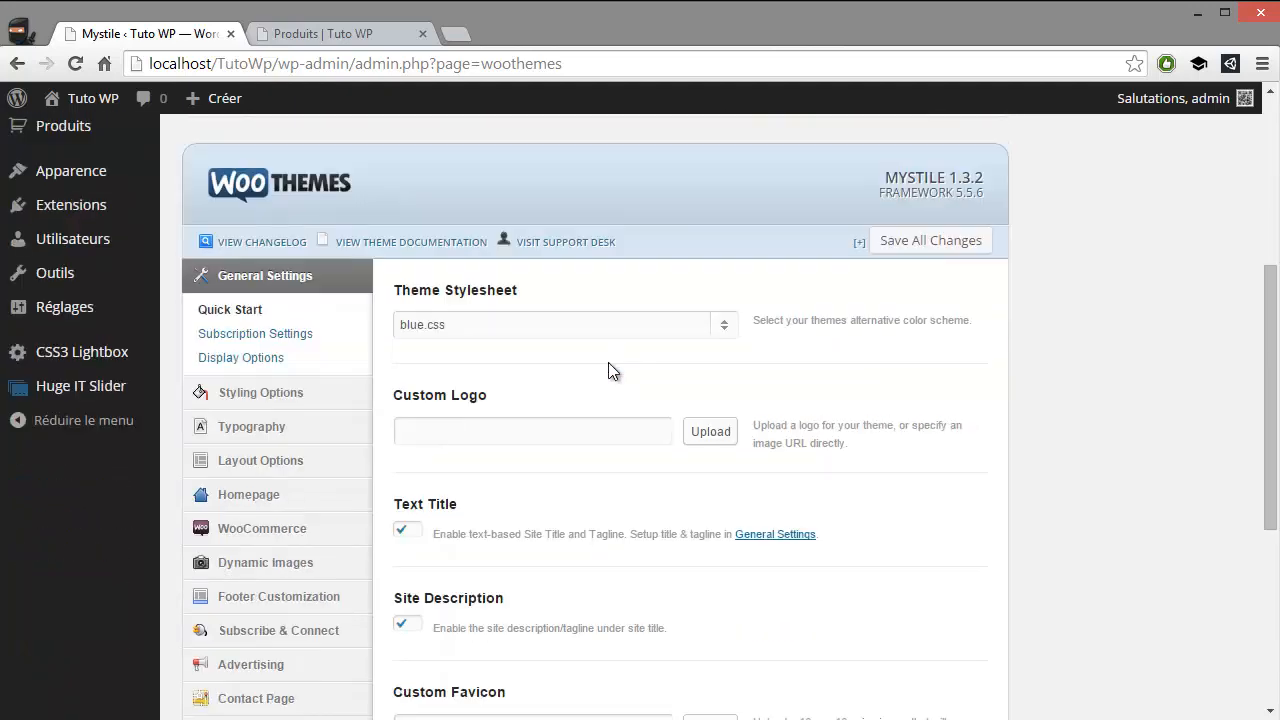
Try to use the bannerff image from the media library as the theme's custom logo
{"action": "scroll", "coordinate": [588, 381], "scroll_direction": "down", "scroll_amount": 2}
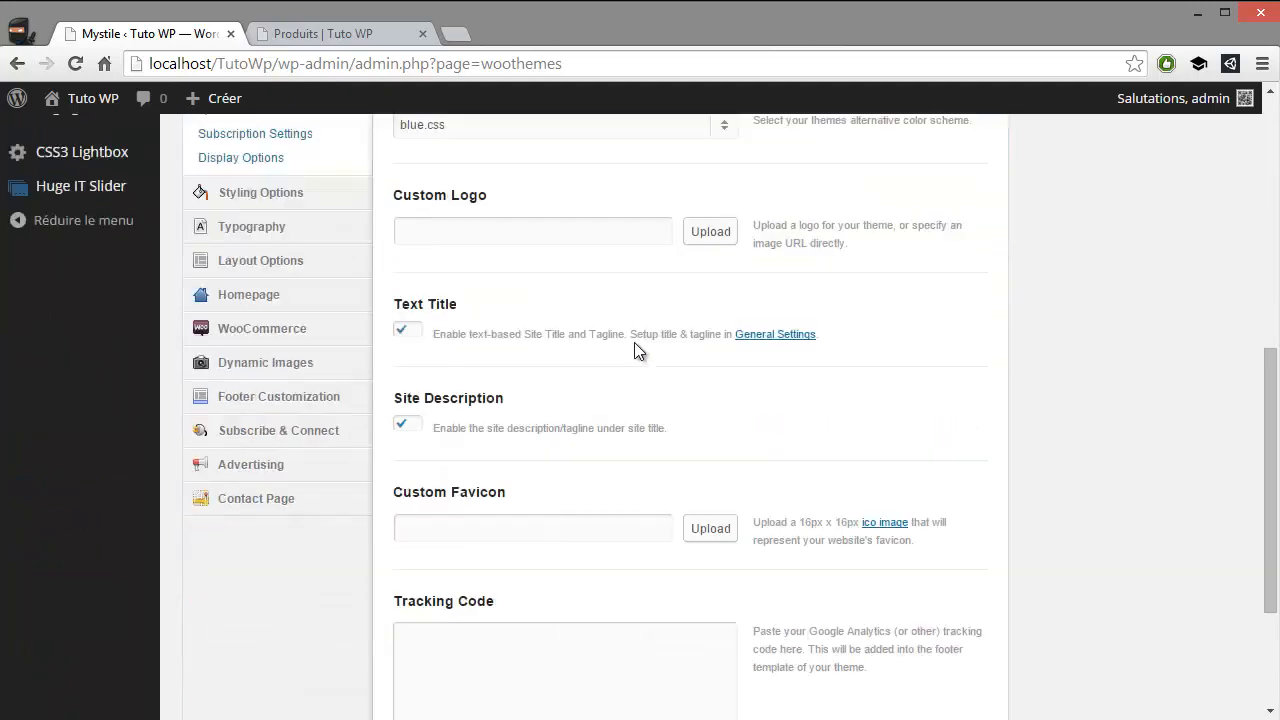
{"action": "left_click", "coordinate": [710, 231]}
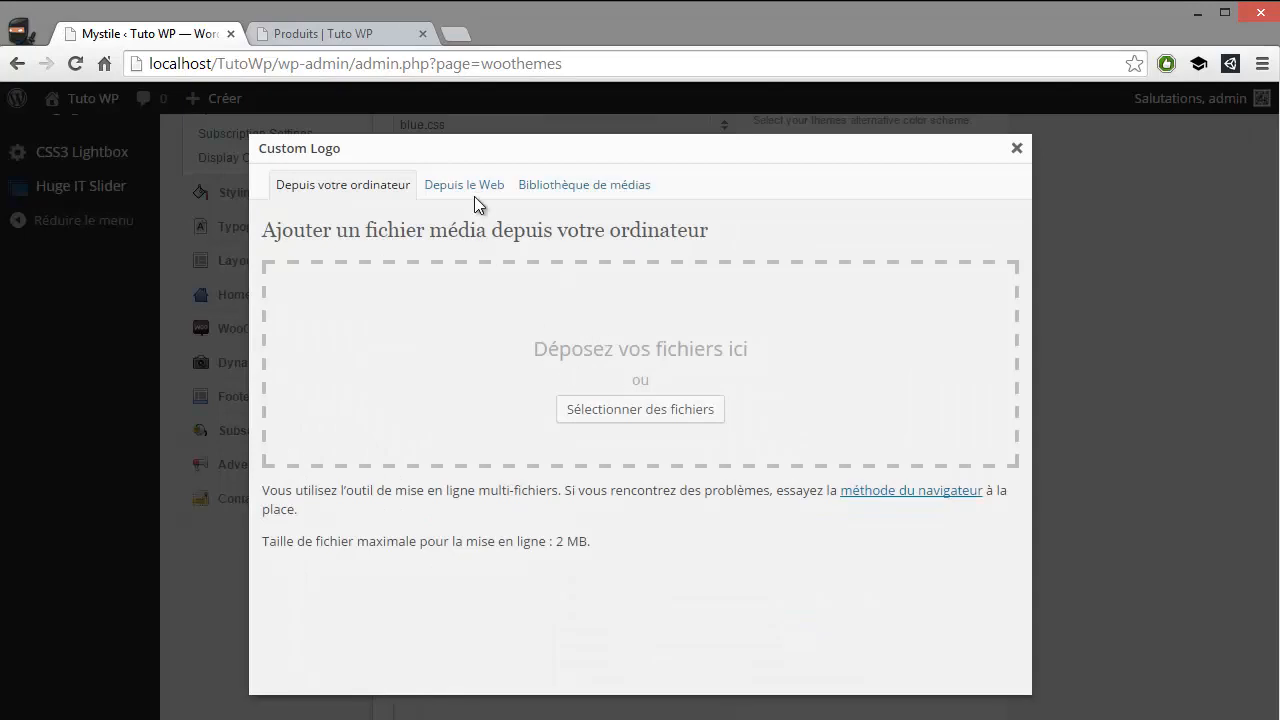
{"action": "left_click", "coordinate": [565, 190]}
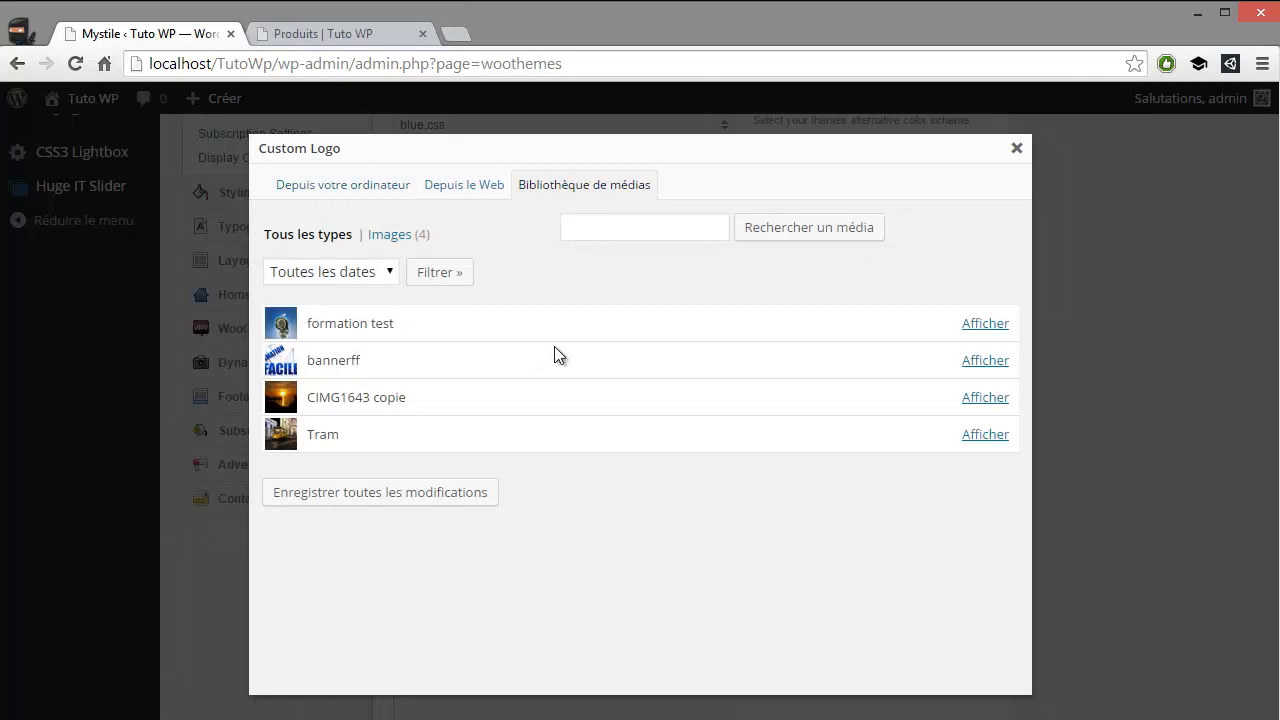
{"action": "left_click", "coordinate": [983, 360]}
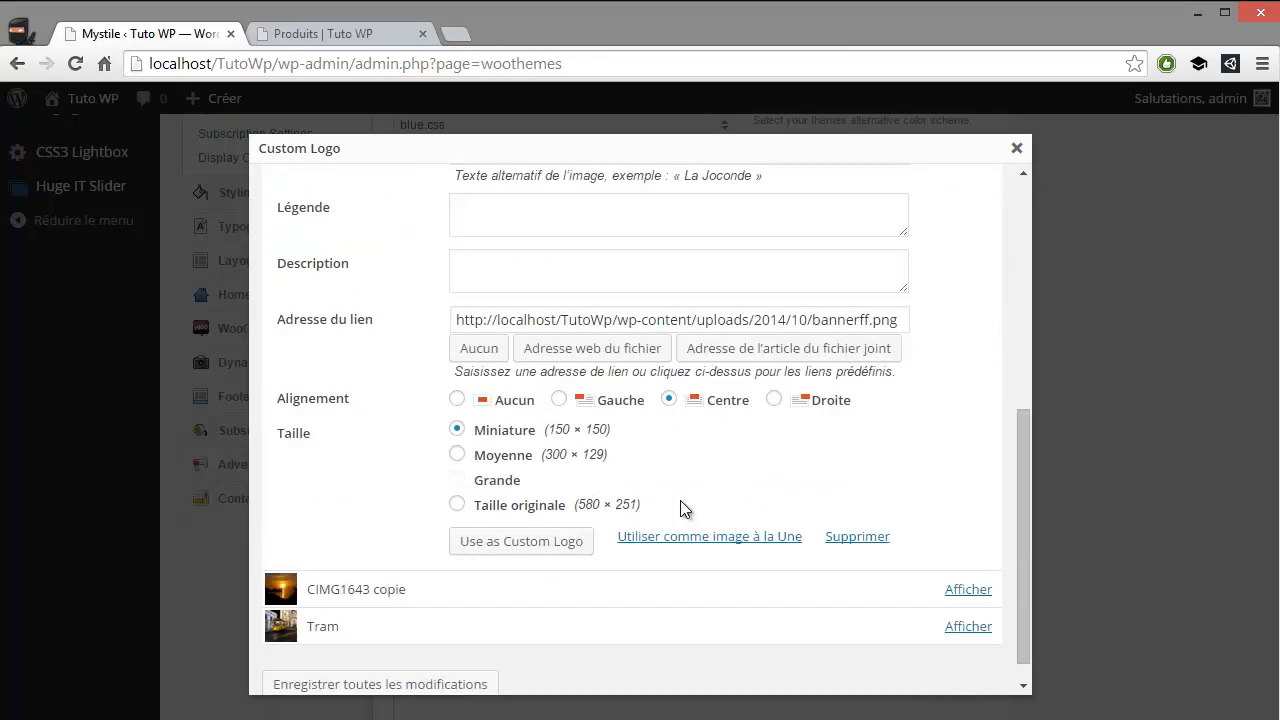
{"action": "left_click", "coordinate": [548, 542]}
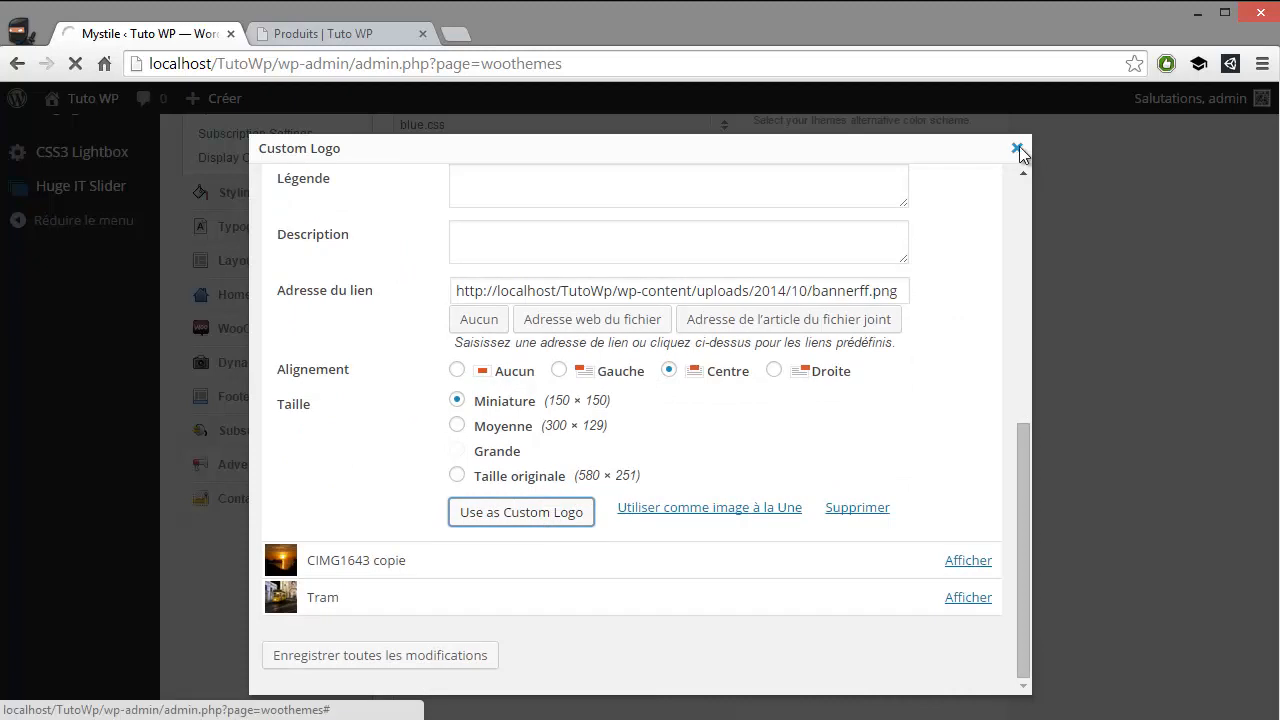
{"action": "left_click", "coordinate": [1016, 147]}
Look over the remaining Quick Start settings and save all theme option changes
{"action": "scroll", "coordinate": [635, 385], "scroll_direction": "up", "scroll_amount": 3}
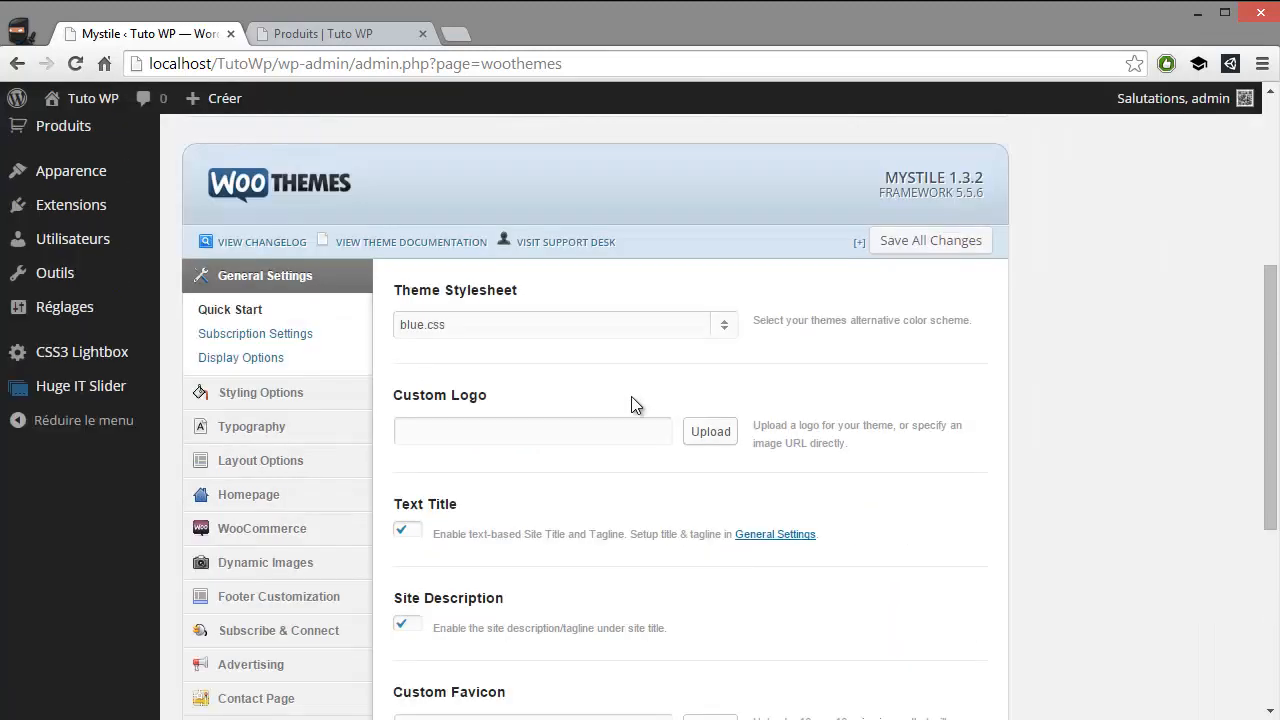
{"action": "scroll", "coordinate": [633, 402], "scroll_direction": "down", "scroll_amount": 2}
{"action": "scroll", "coordinate": [631, 407], "scroll_direction": "down", "scroll_amount": 1}
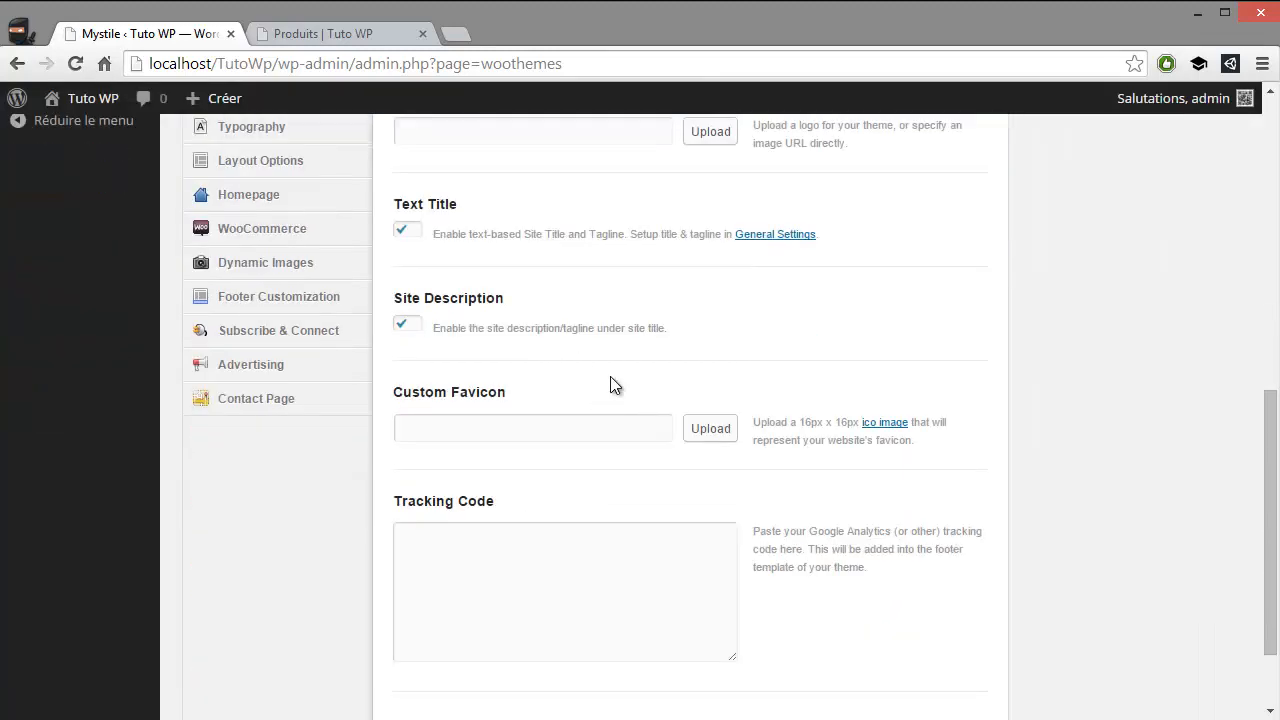
{"action": "scroll", "coordinate": [613, 386], "scroll_direction": "down", "scroll_amount": 1}
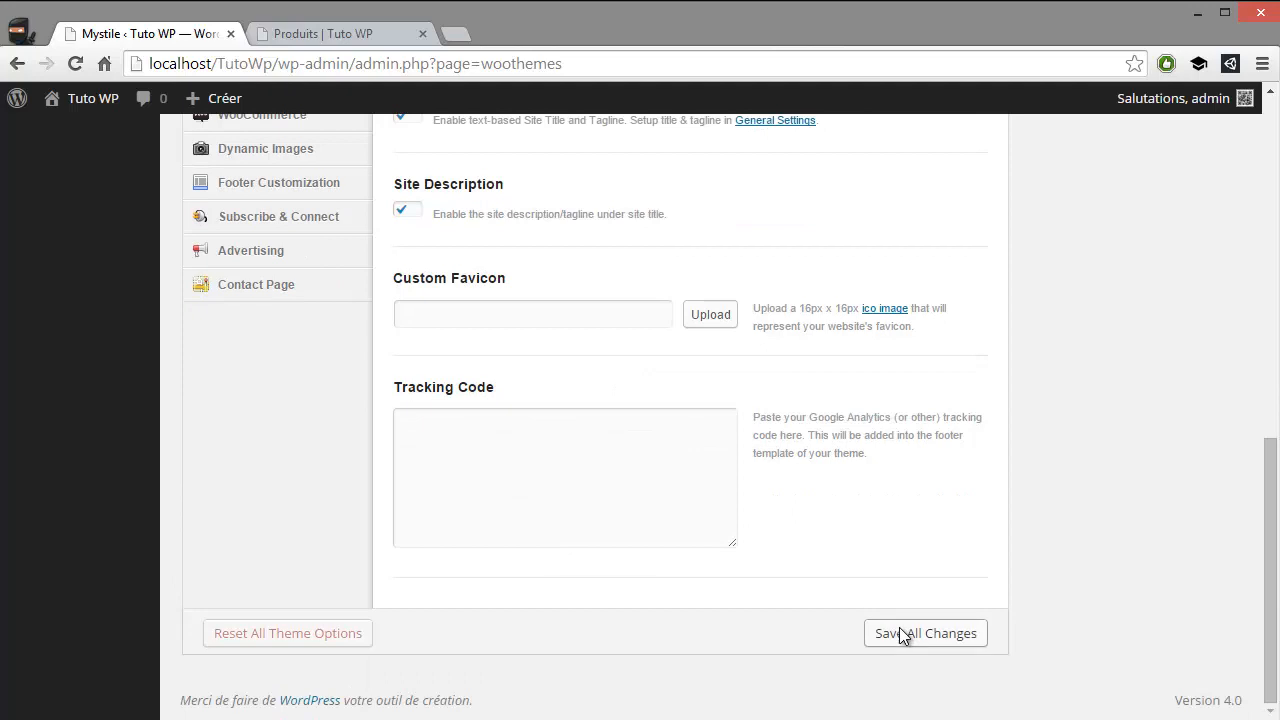
{"action": "left_click", "coordinate": [903, 635]}
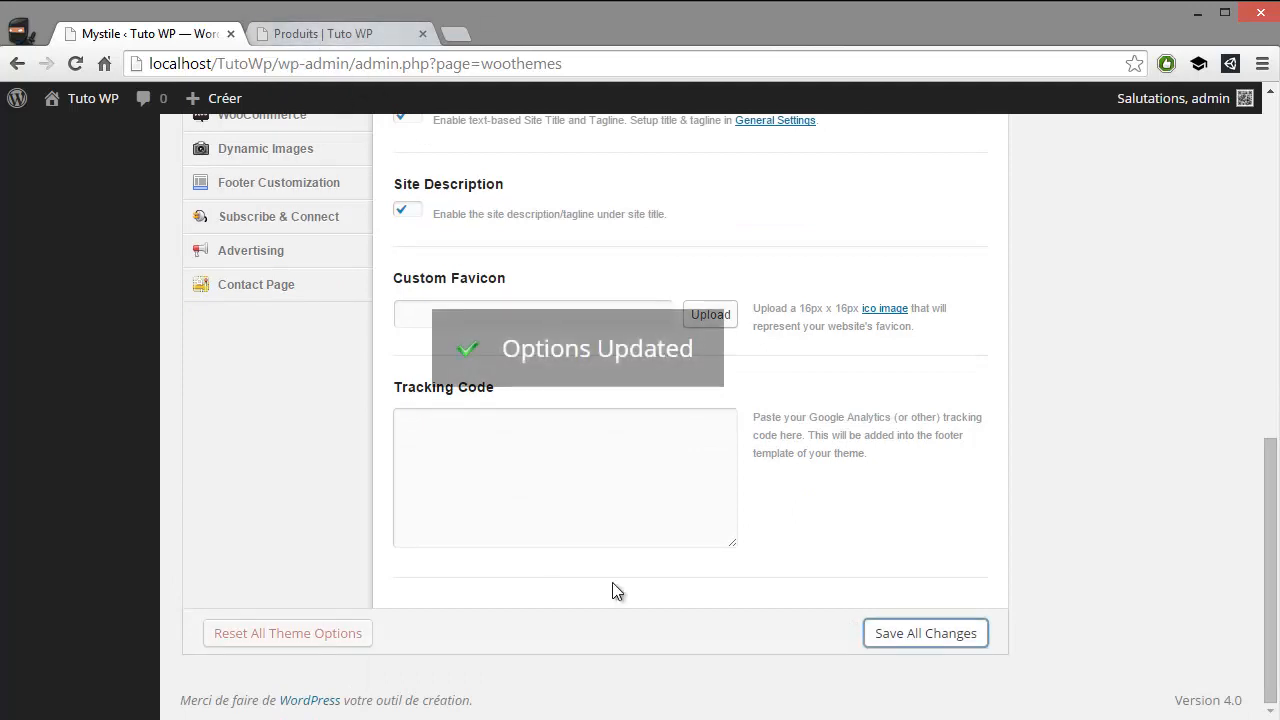
Reload the Boutique page in the storefront tab and check how the saved theme options look
{"action": "left_click", "coordinate": [320, 38]}
{"action": "key", "text": "F5"}
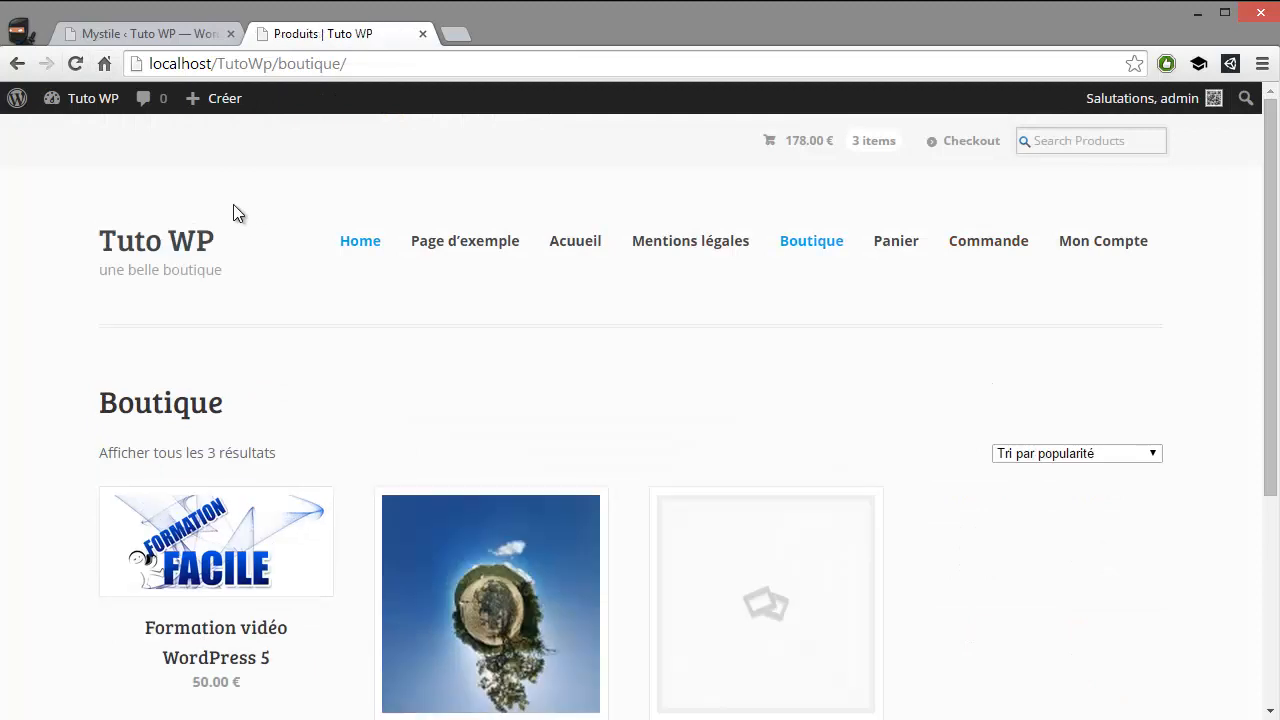
{"action": "scroll", "coordinate": [229, 219], "scroll_direction": "down", "scroll_amount": 1}
{"action": "scroll", "coordinate": [228, 226], "scroll_direction": "down", "scroll_amount": 2}
{"action": "scroll", "coordinate": [200, 280], "scroll_direction": "up", "scroll_amount": 3}
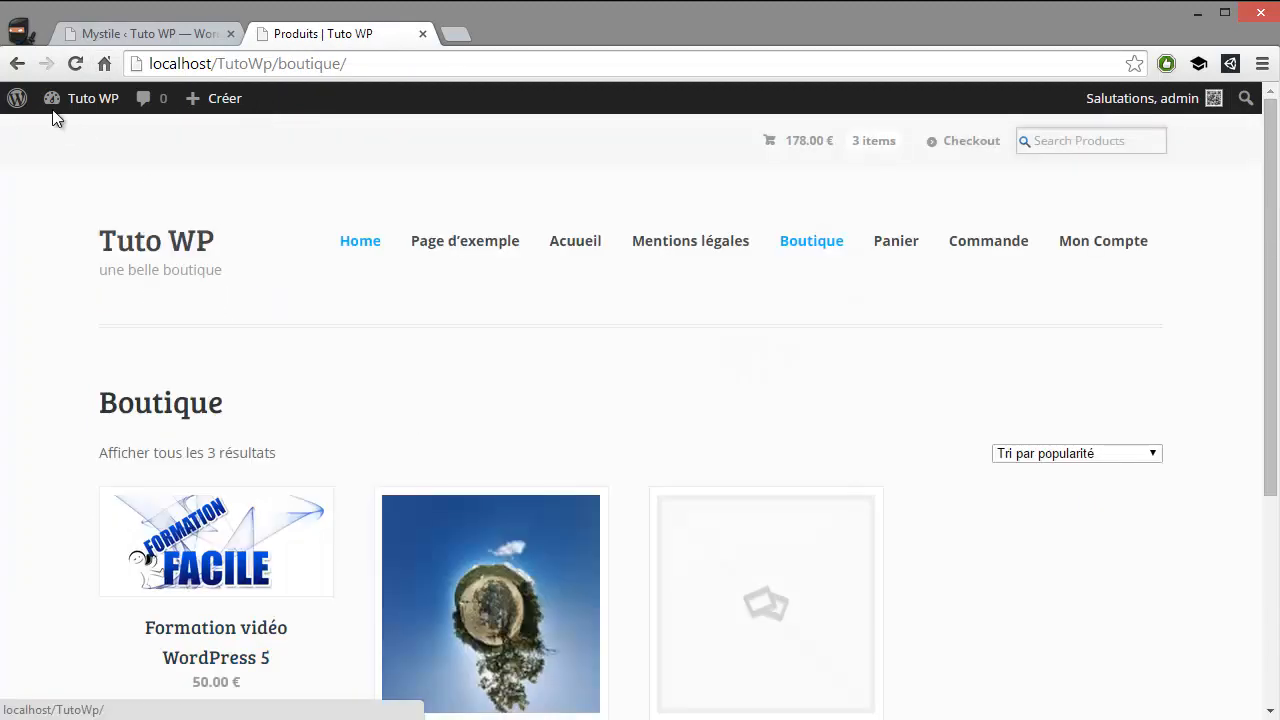
Open the site's front page through the site title and inspect its new styling down to the footer
{"action": "left_click", "coordinate": [160, 240]}
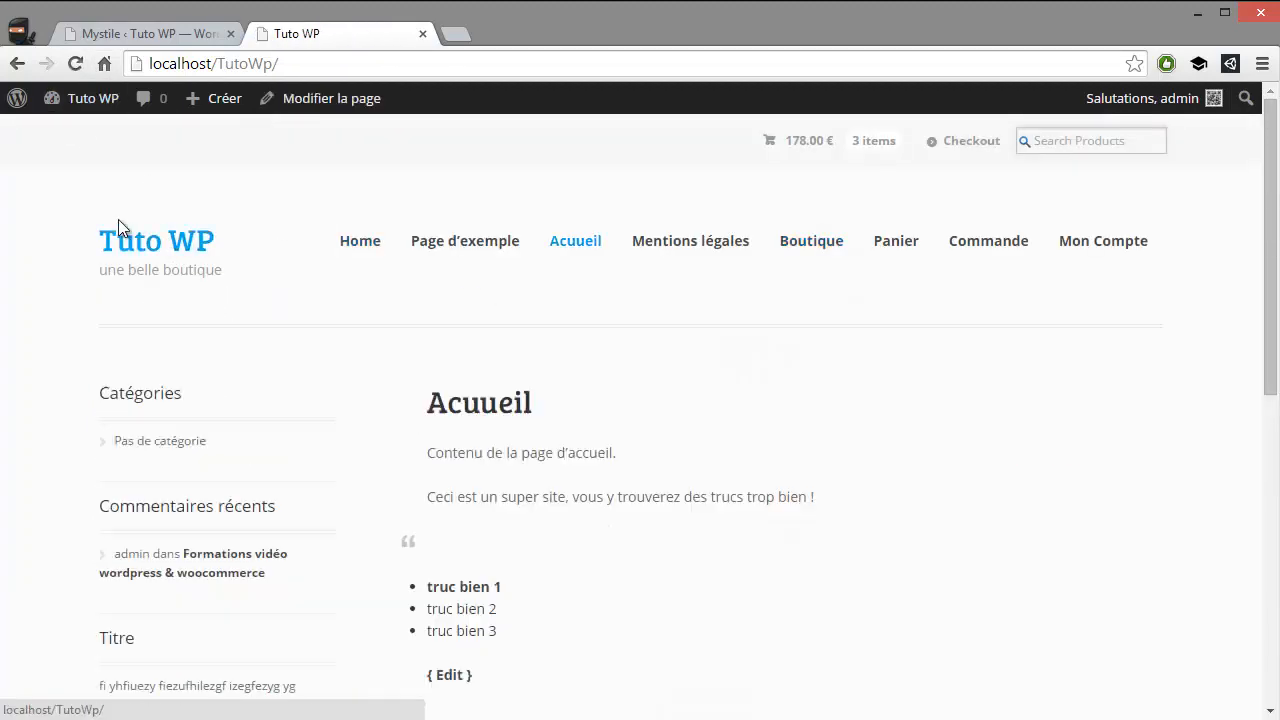
{"action": "scroll", "coordinate": [544, 314], "scroll_direction": "down", "scroll_amount": 2}
{"action": "scroll", "coordinate": [544, 314], "scroll_direction": "down", "scroll_amount": 5}
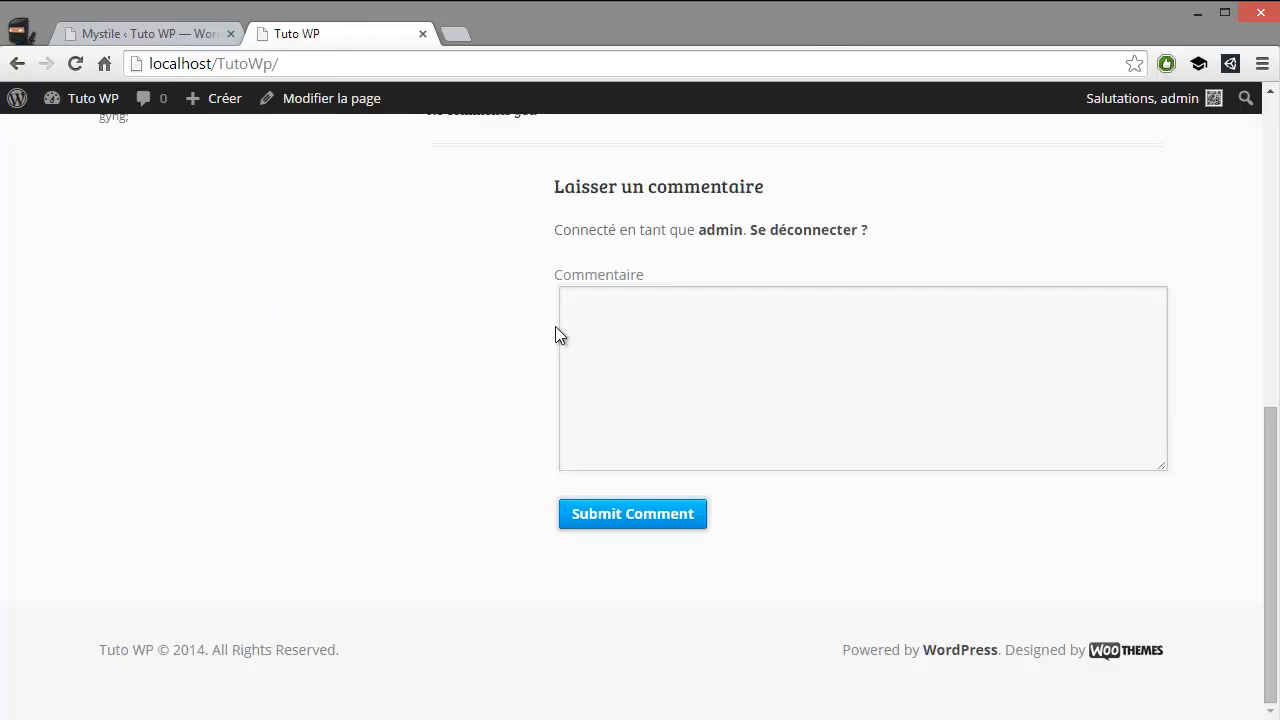
{"action": "scroll", "coordinate": [620, 495], "scroll_direction": "up", "scroll_amount": 7}
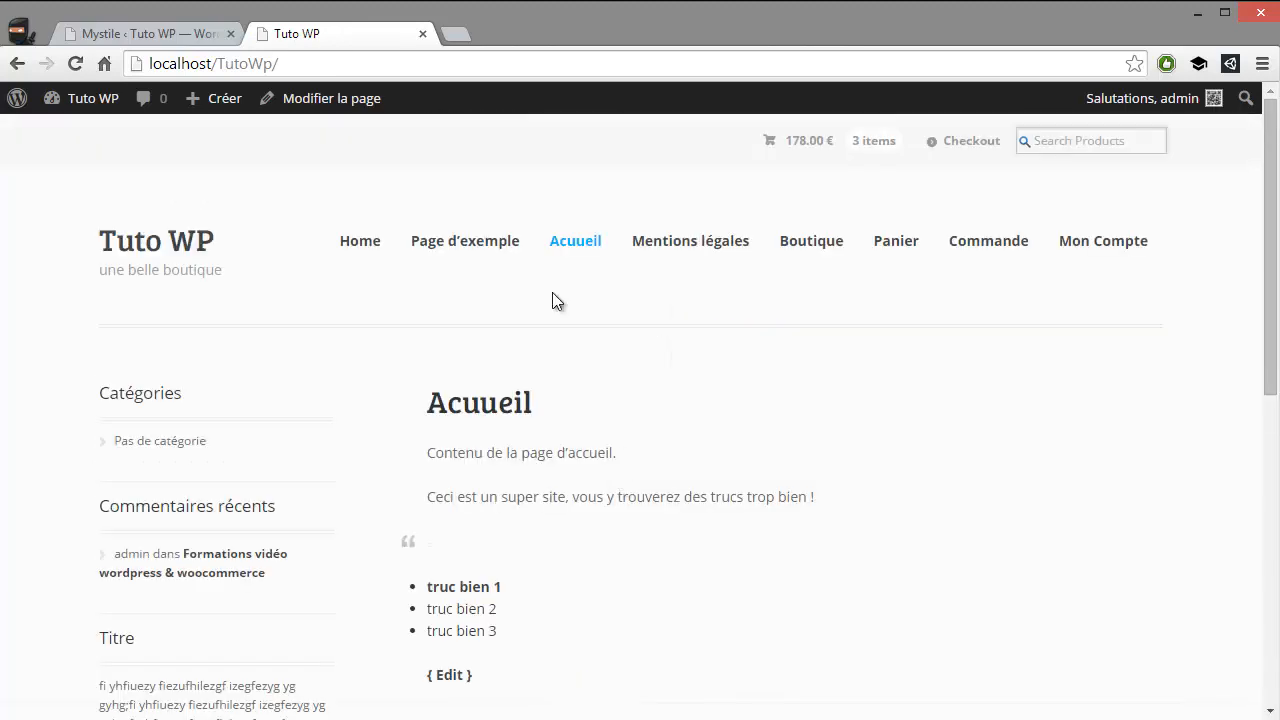
{"action": "scroll", "coordinate": [635, 350], "scroll_direction": "down", "scroll_amount": 5}
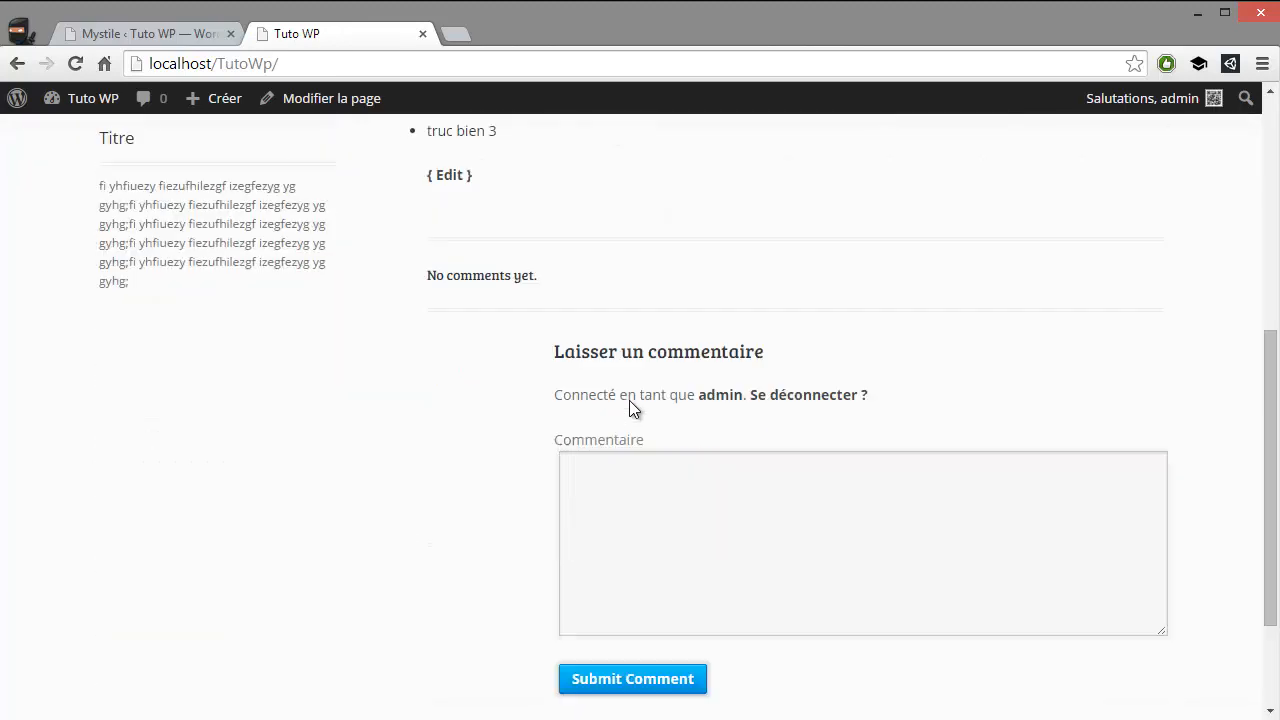
{"action": "scroll", "coordinate": [629, 500], "scroll_direction": "down", "scroll_amount": 2}
{"action": "scroll", "coordinate": [620, 505], "scroll_direction": "up", "scroll_amount": 8}
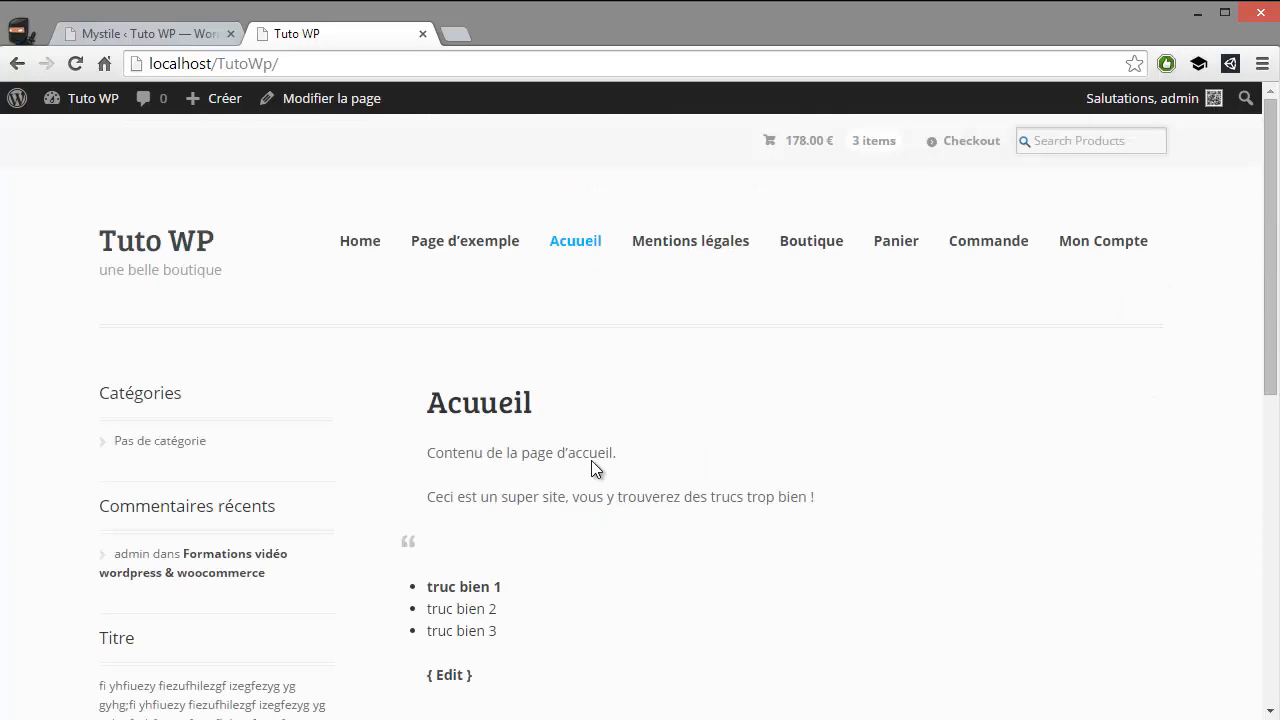
Open the Mon Compte page and look over its recent orders, addresses and footer
{"action": "left_click", "coordinate": [1068, 241]}
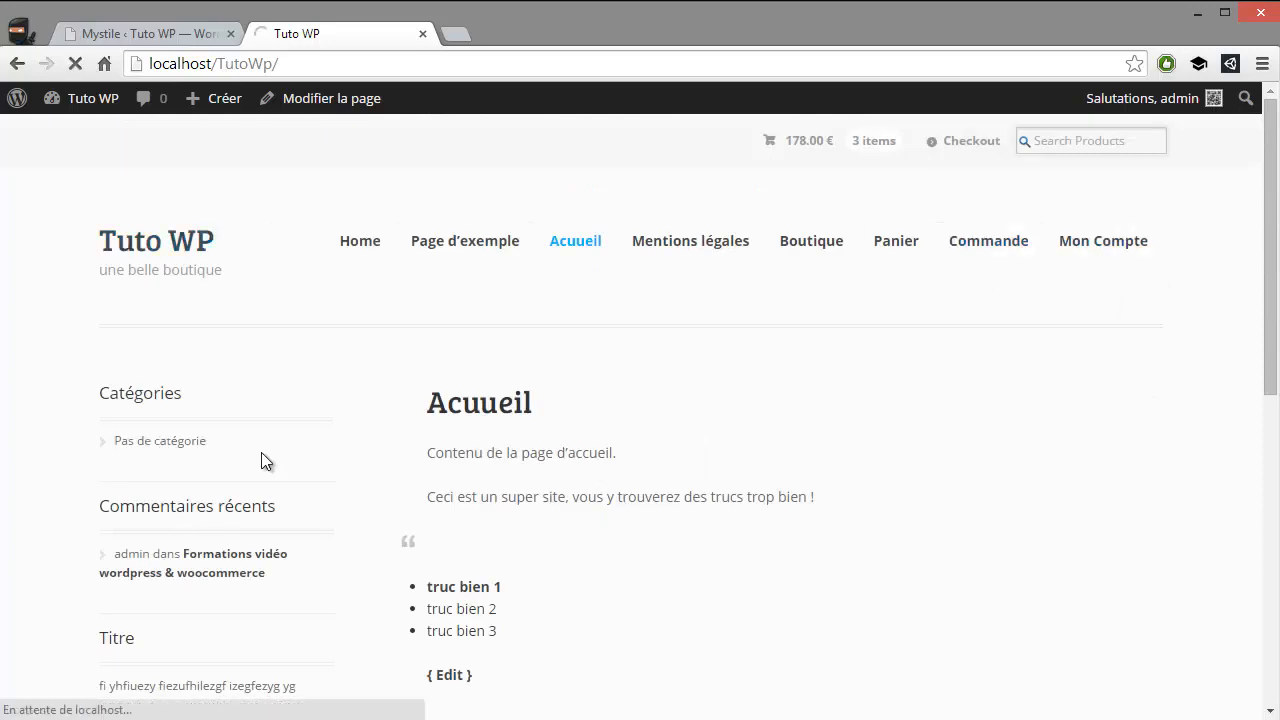
{"action": "scroll", "coordinate": [900, 380], "scroll_direction": "down", "scroll_amount": 5}
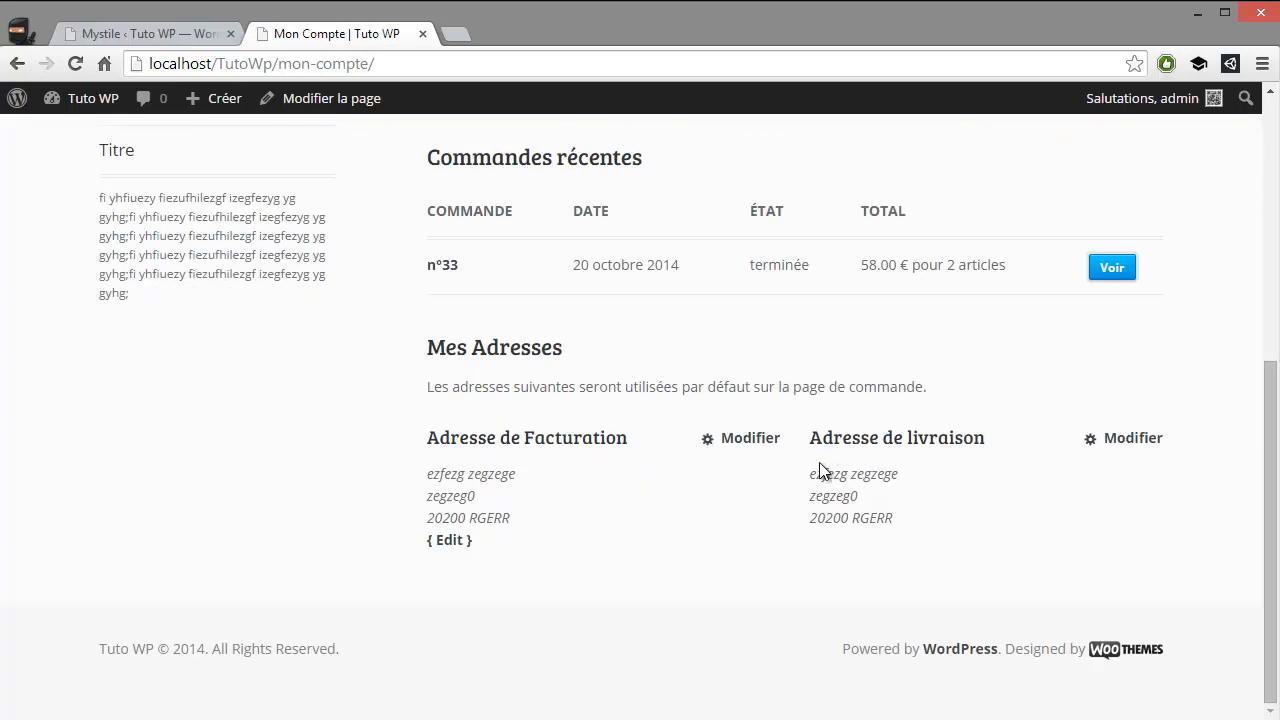
{"action": "scroll", "coordinate": [820, 470], "scroll_direction": "up", "scroll_amount": 5}
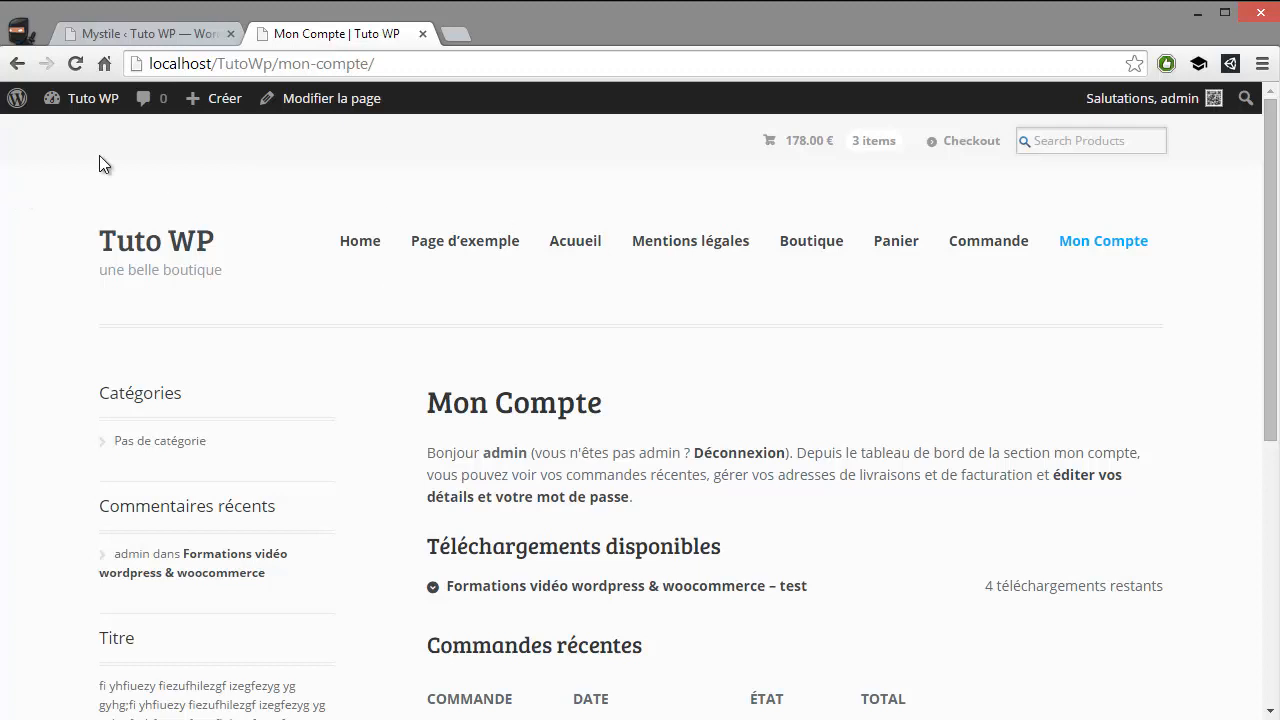
Inspect the Mon Compte page body in the developer tools and enlarge the emulated screen to 2760 × 923
{"action": "right_click", "coordinate": [9, 188]}
{"action": "left_click", "coordinate": [95, 406]}
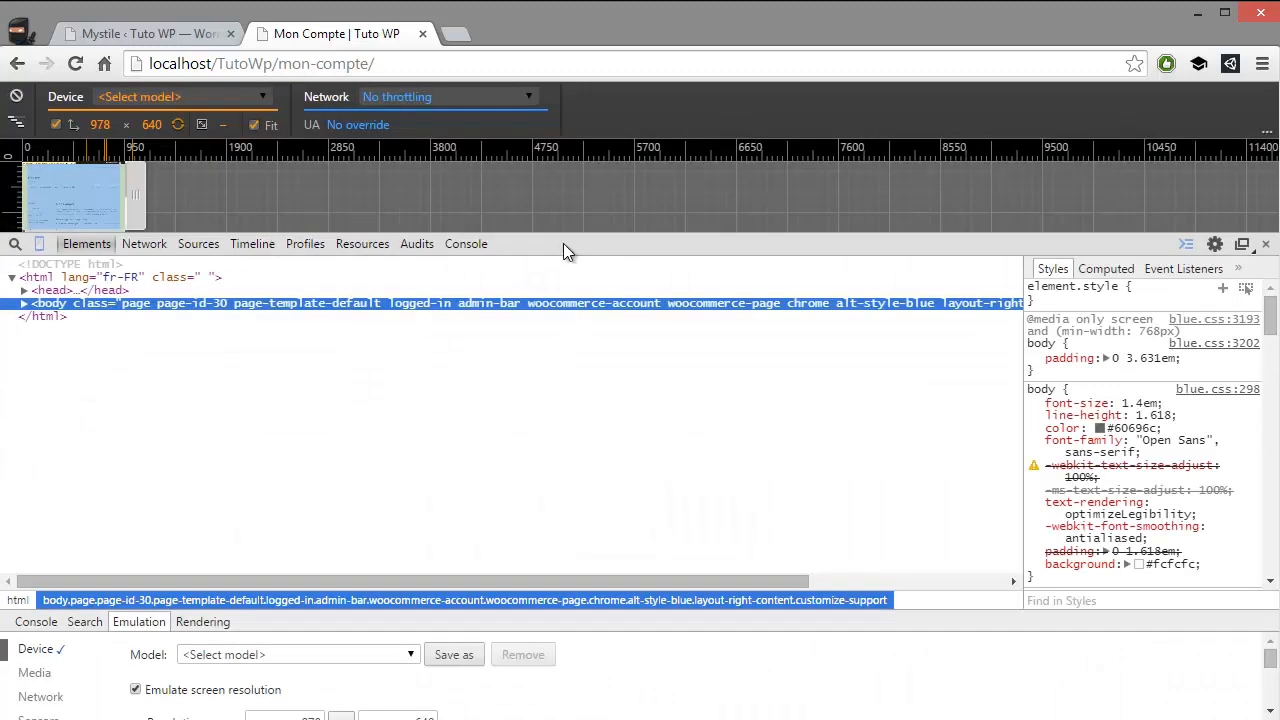
{"action": "left_click_drag", "start_coordinate": [563, 243], "coordinate": [572, 477]}
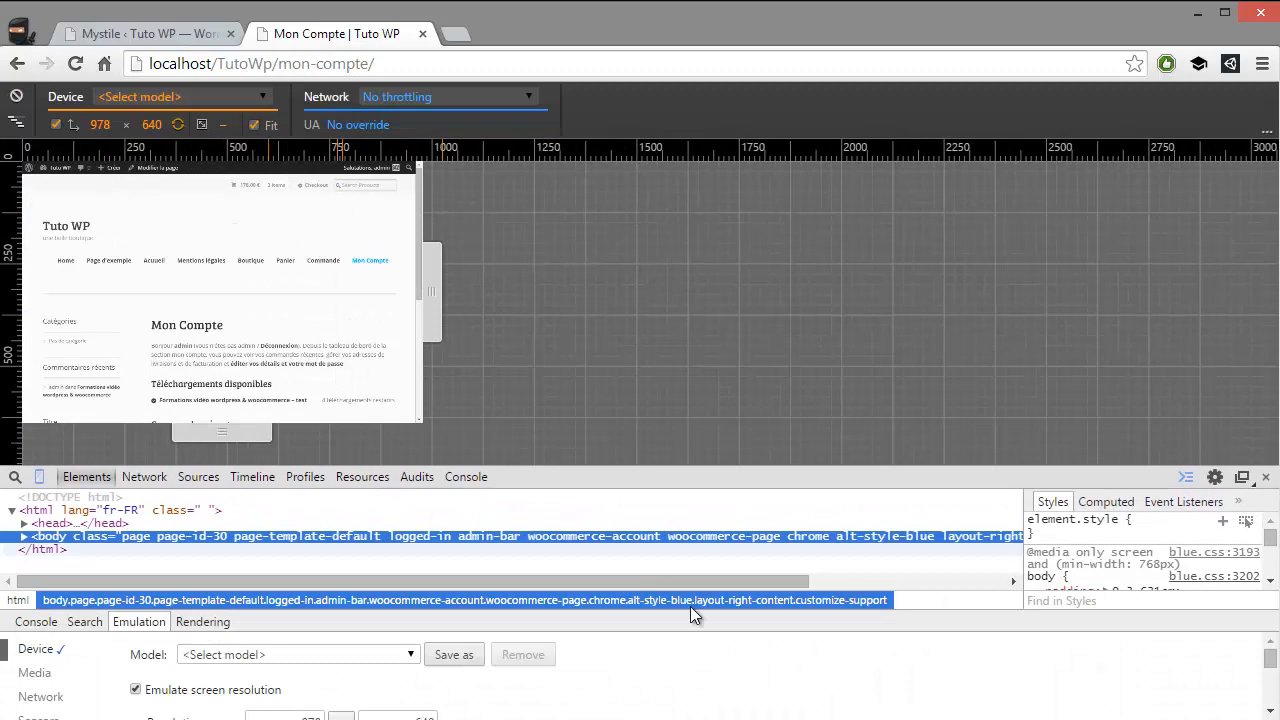
{"action": "left_click_drag", "start_coordinate": [923, 612], "coordinate": [921, 646]}
{"action": "left_click_drag", "start_coordinate": [444, 287], "coordinate": [1160, 300]}
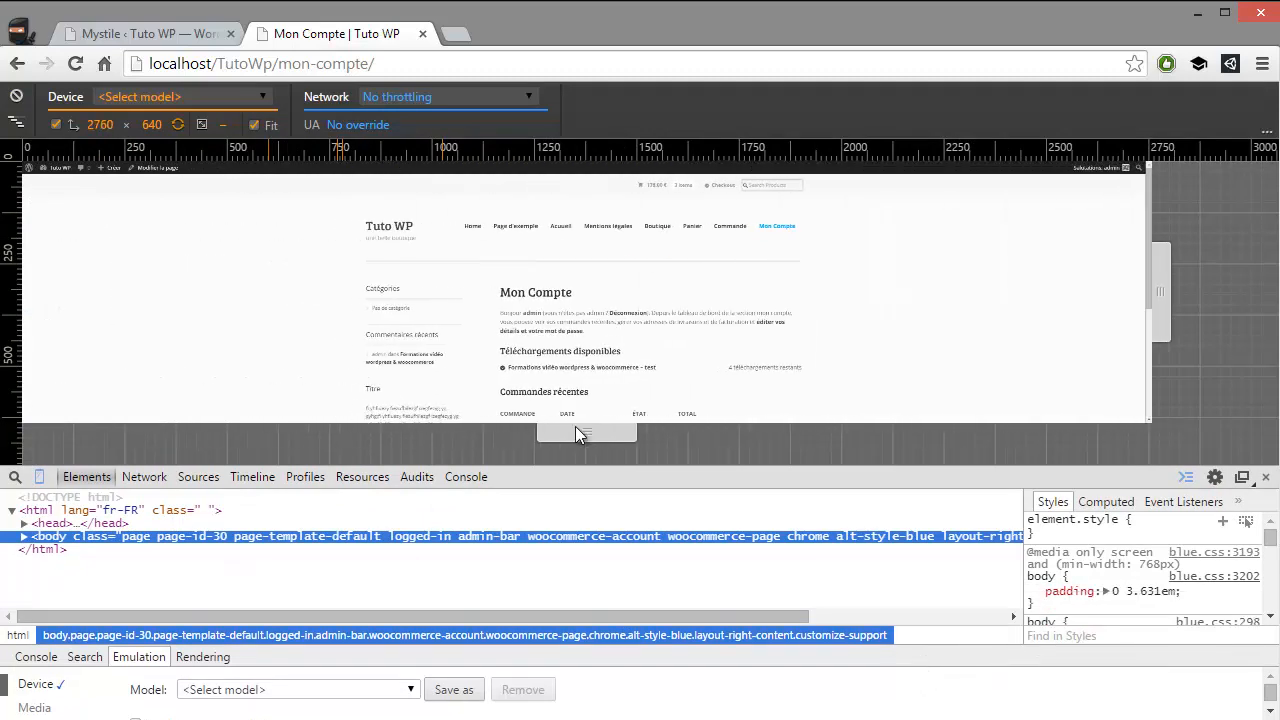
{"action": "left_click_drag", "start_coordinate": [575, 432], "coordinate": [586, 549]}
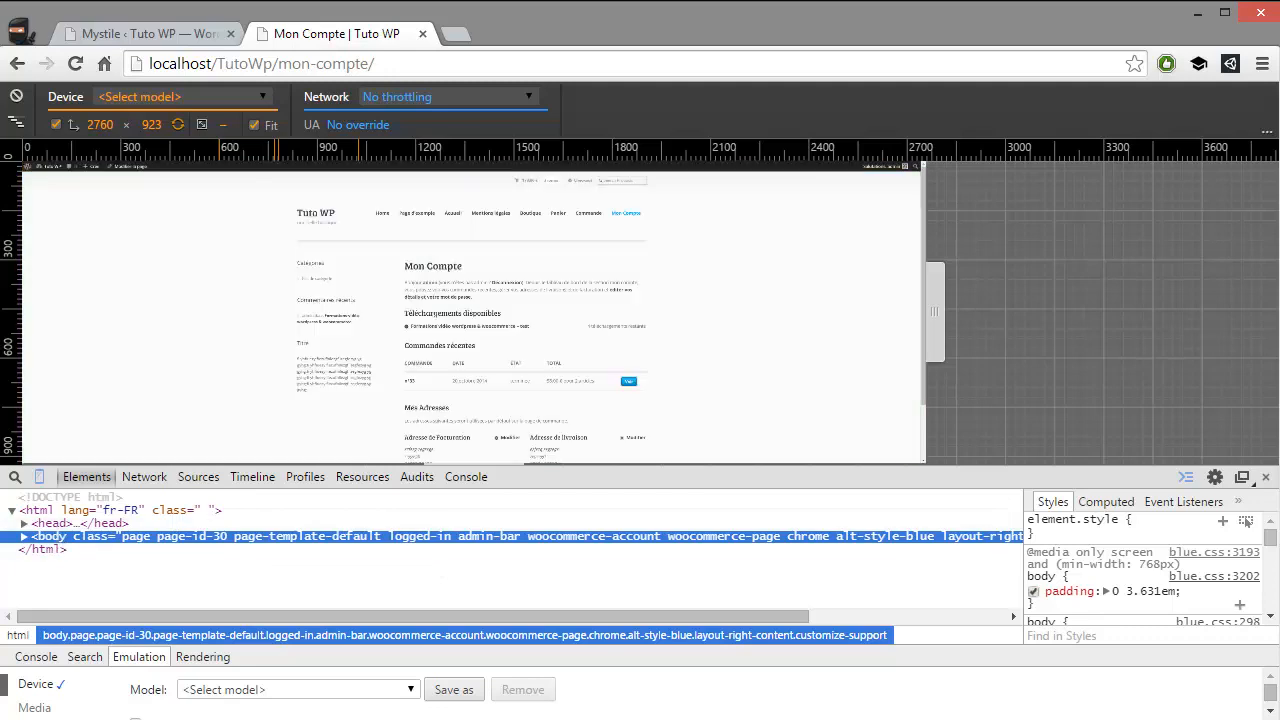
Add a red background to the body rule in the inspected page's styles
{"action": "left_click", "coordinate": [1217, 595]}
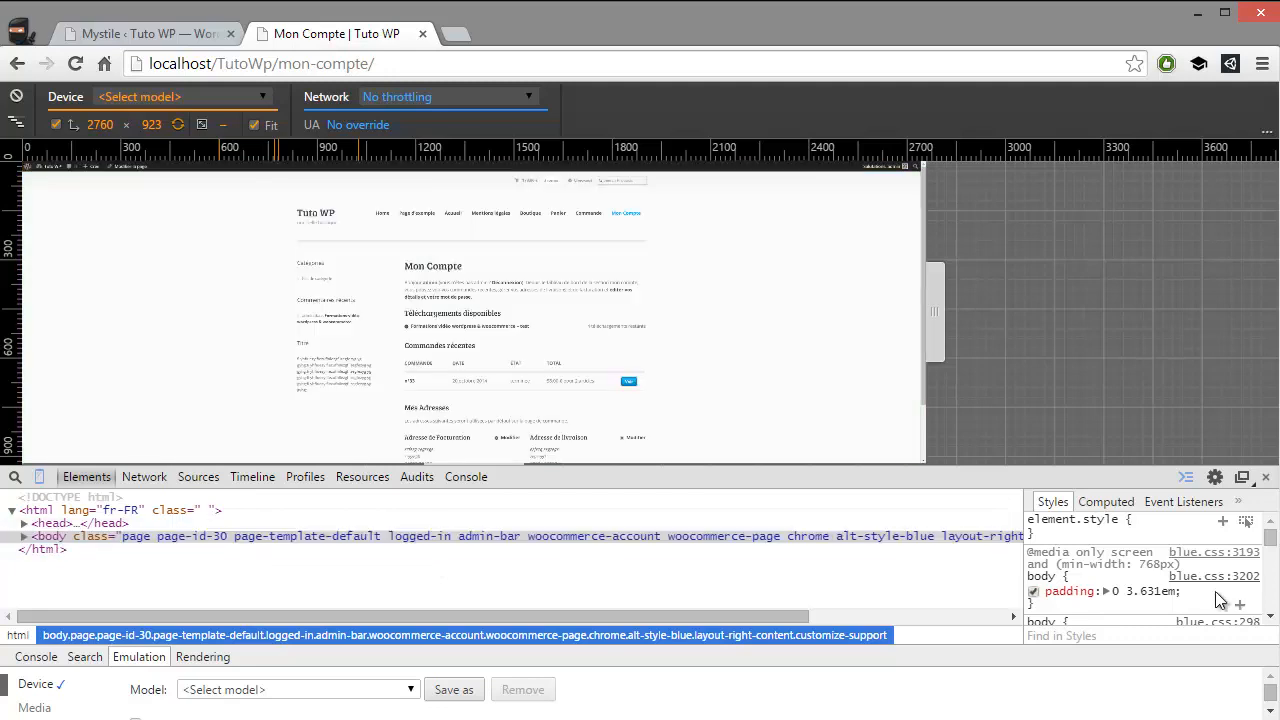
{"action": "left_click", "coordinate": [1217, 598]}
{"action": "type", "text": "background"}
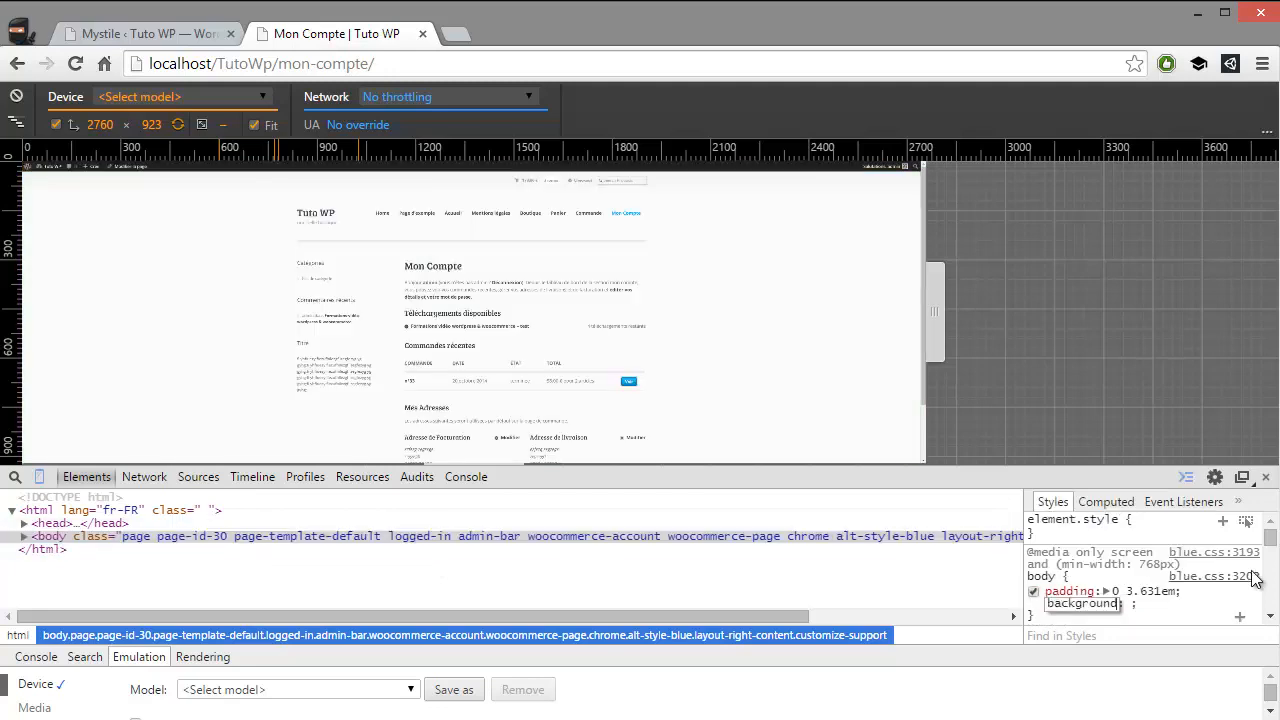
{"action": "key", "text": "Tab"}
{"action": "type", "text": "red"}
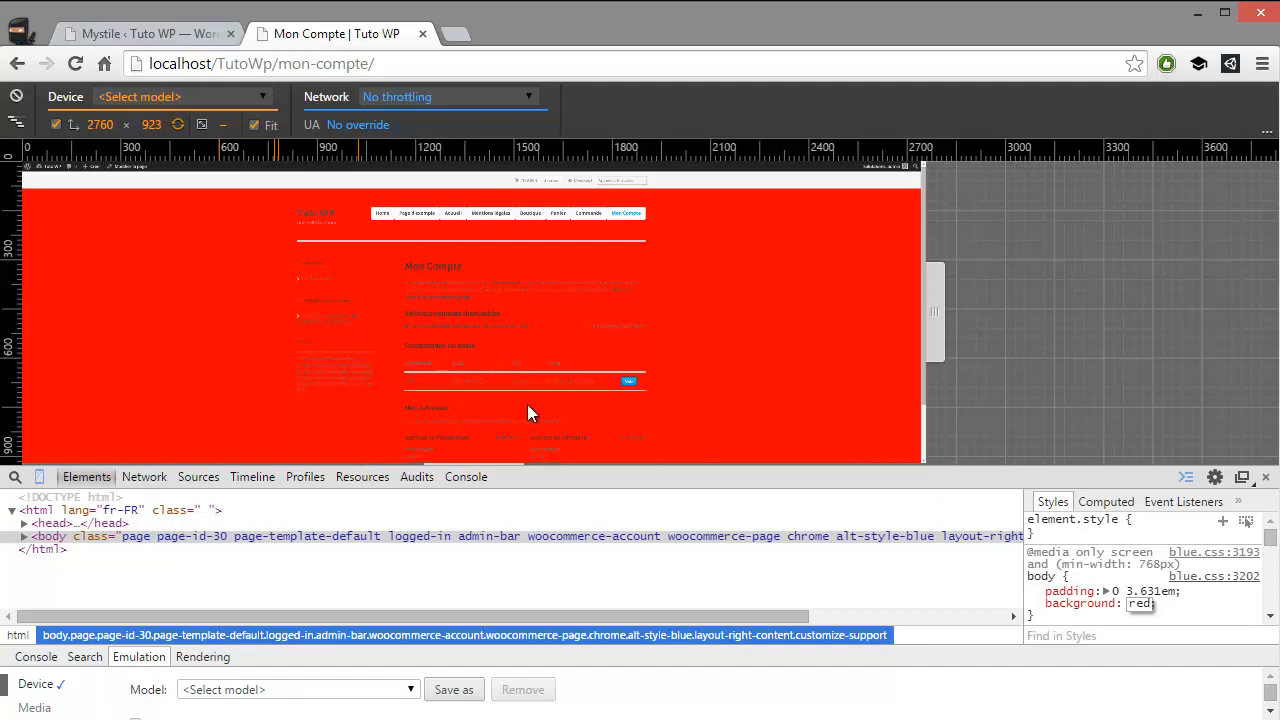
Change the inspected body background to lightblue
{"action": "key", "text": "BackSpace"}
{"action": "key", "text": "BackSpace"}
{"action": "key", "text": "BackSpace"}
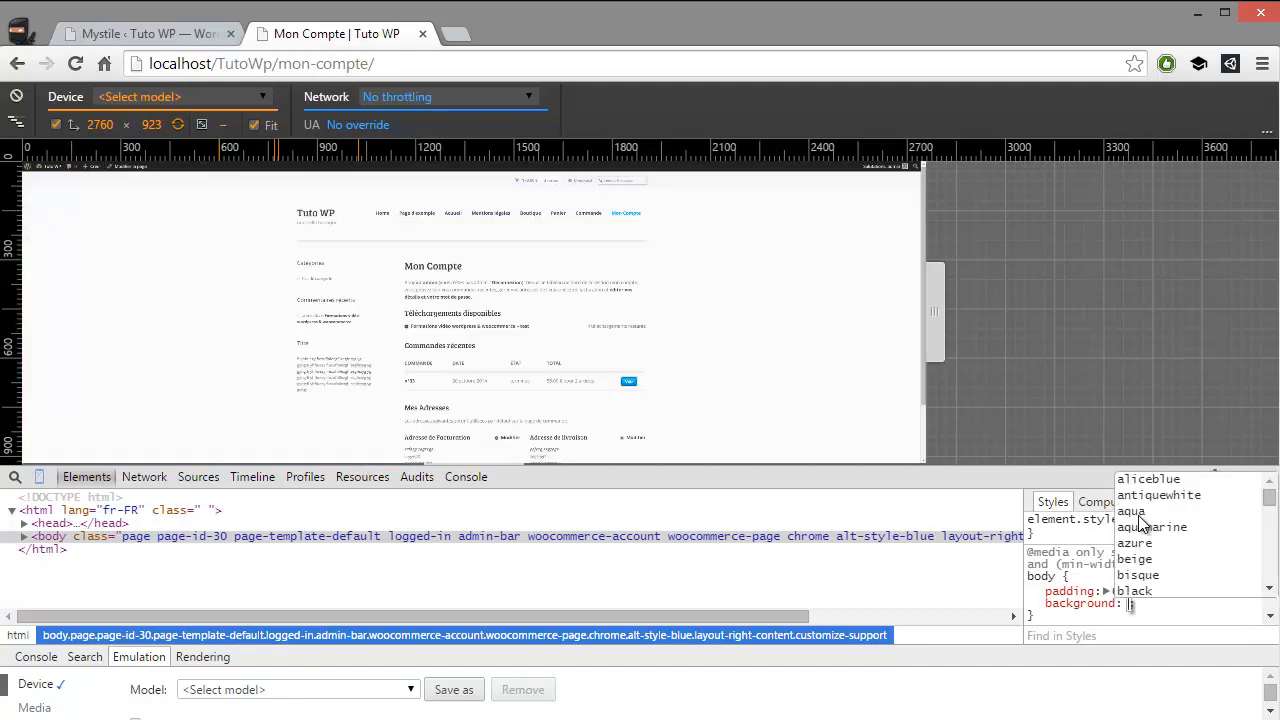
{"action": "type", "text": "light"}
{"action": "key", "text": "Return"}
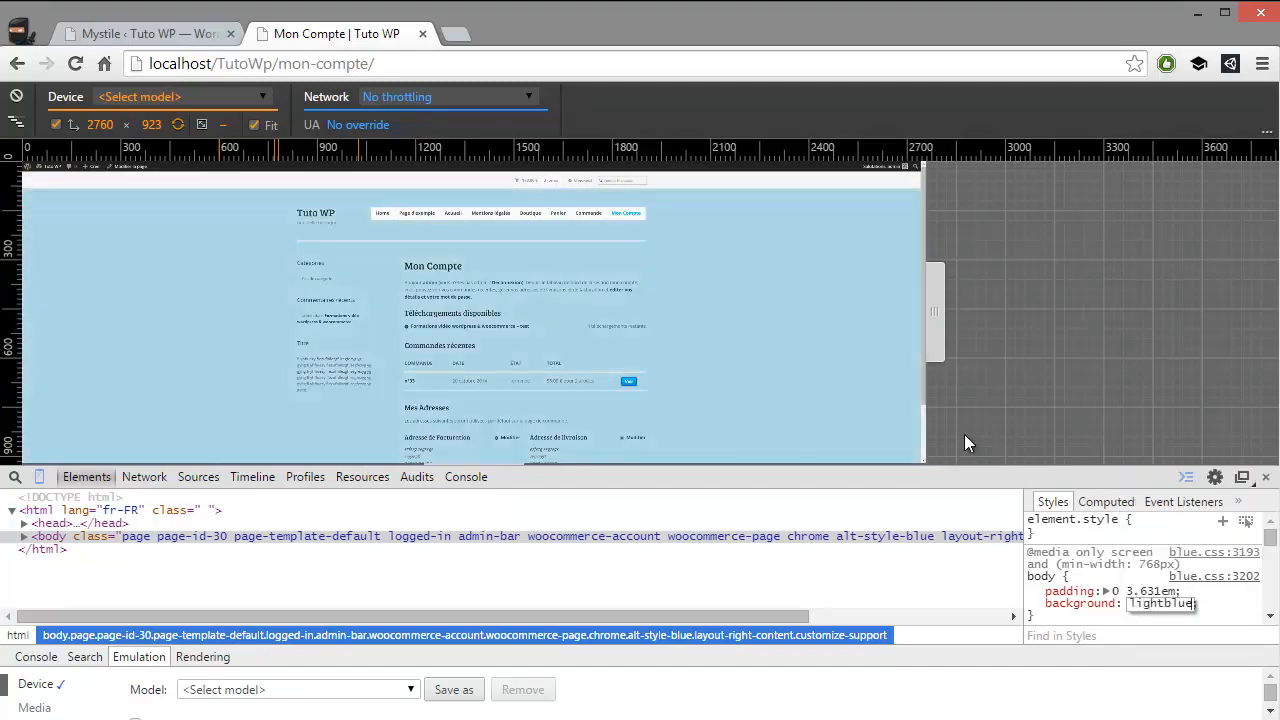
{"action": "key", "text": "Return"}
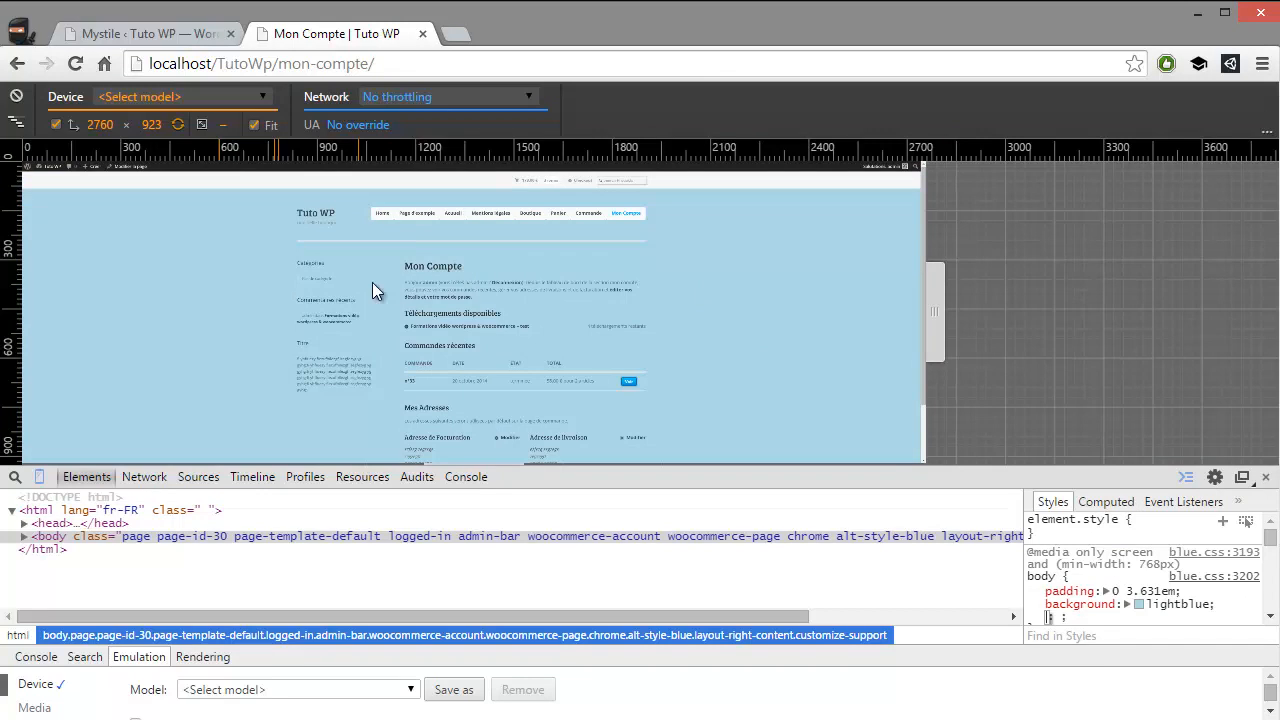
Review the recoloured page down to its footer, then close the developer tools and view it at full size
{"action": "left_click", "coordinate": [244, 281]}
{"action": "scroll", "coordinate": [234, 290], "scroll_direction": "down", "scroll_amount": 2}
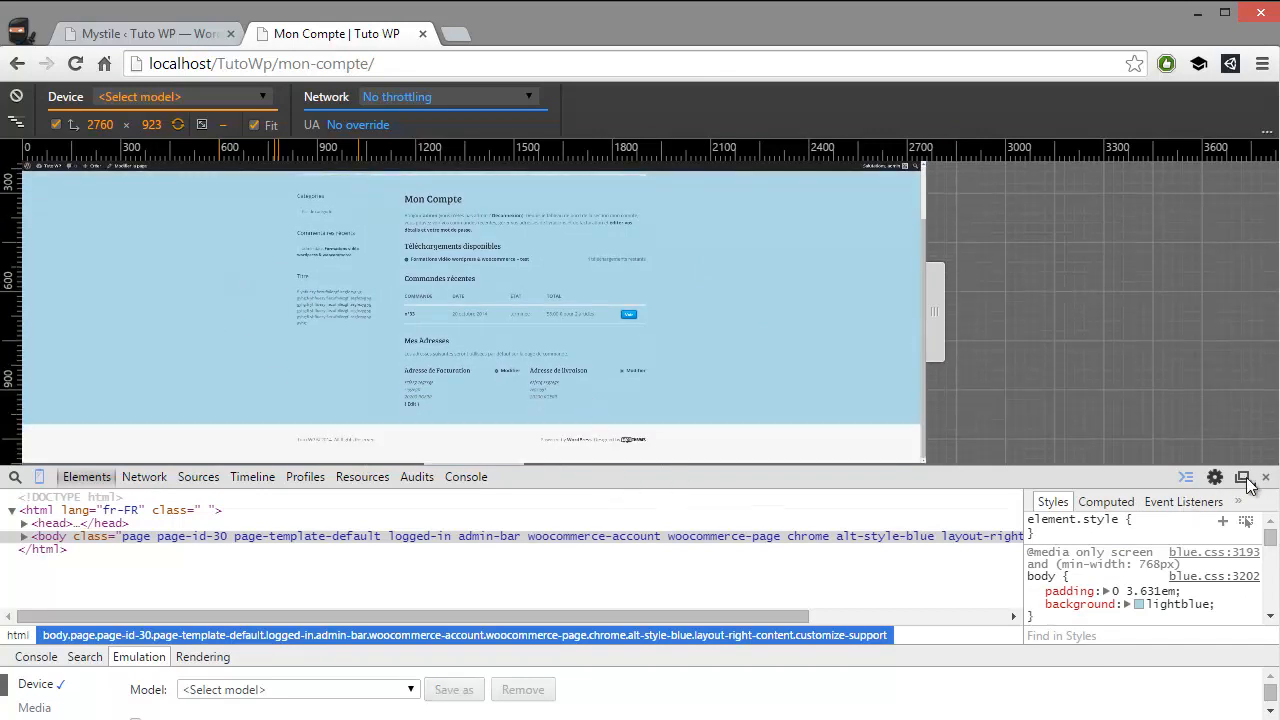
{"action": "left_click", "coordinate": [1265, 477]}
{"action": "scroll", "coordinate": [636, 388], "scroll_direction": "up", "scroll_amount": 2}
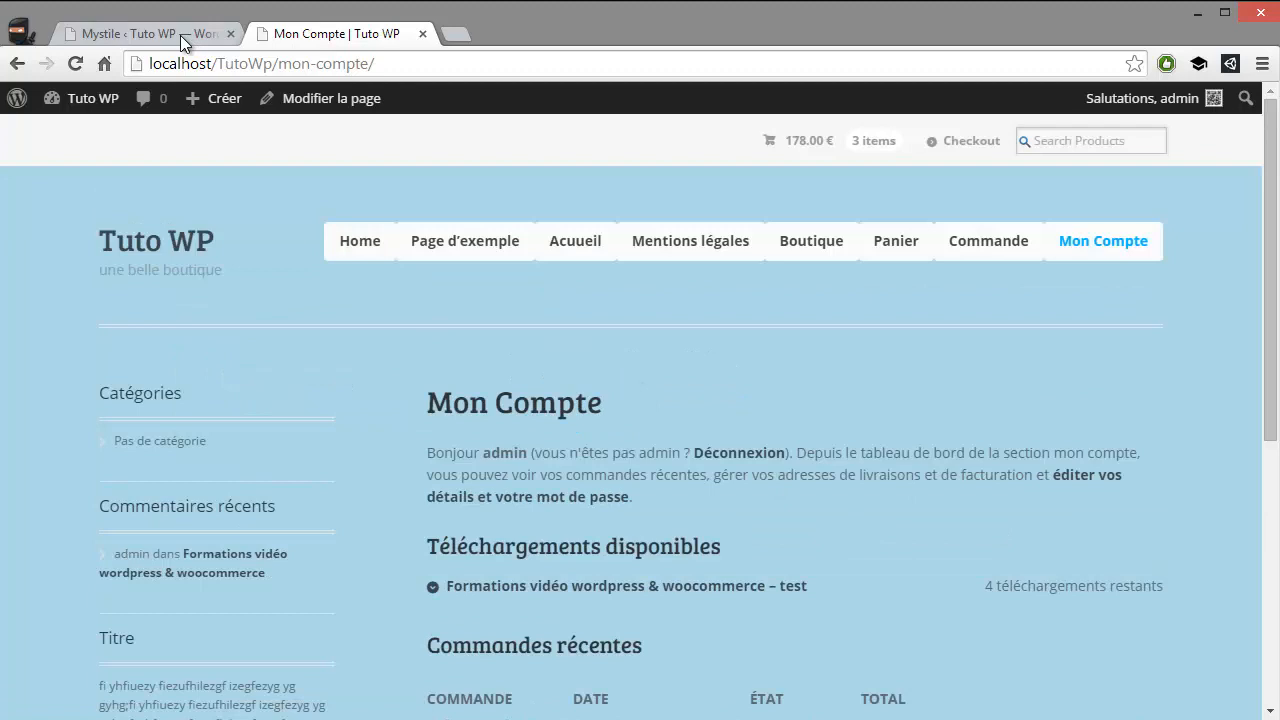
Return to the Mystile theme options and review the Theme Stylesheet choices and the Subscription Settings
{"action": "left_click", "coordinate": [147, 33]}
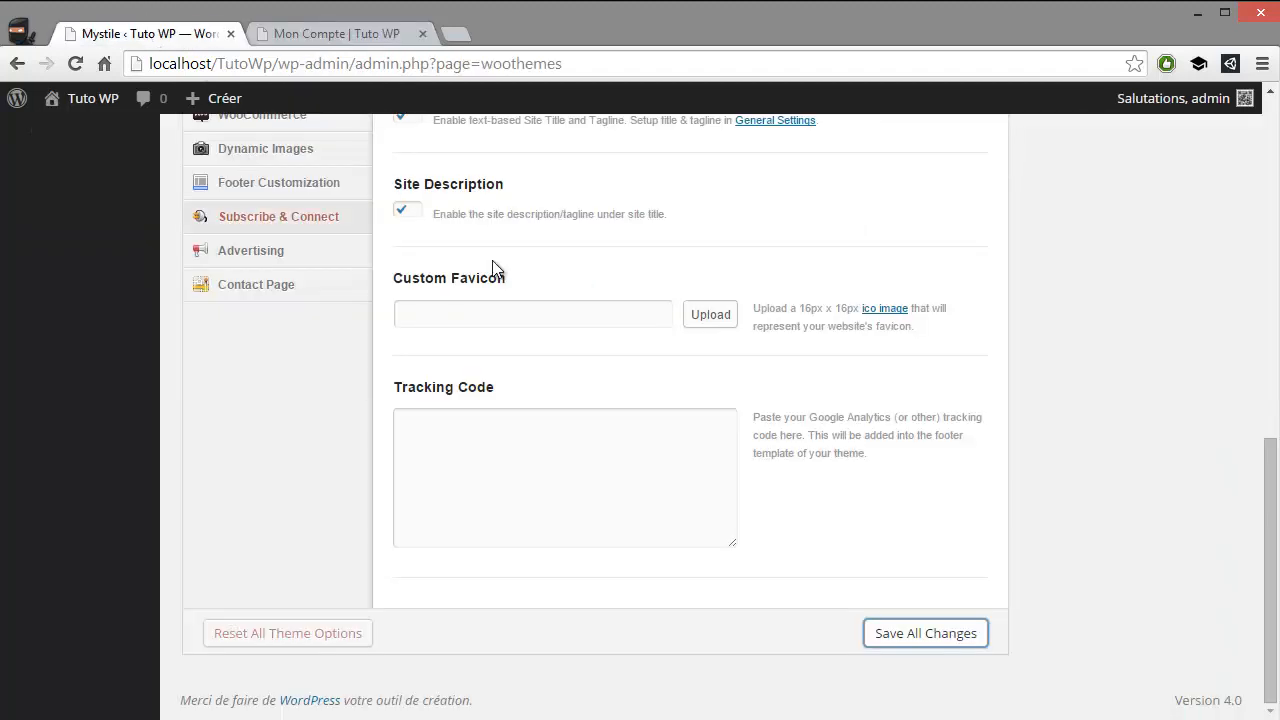
{"action": "scroll", "coordinate": [500, 330], "scroll_direction": "up", "scroll_amount": 4}
{"action": "left_click", "coordinate": [524, 315]}
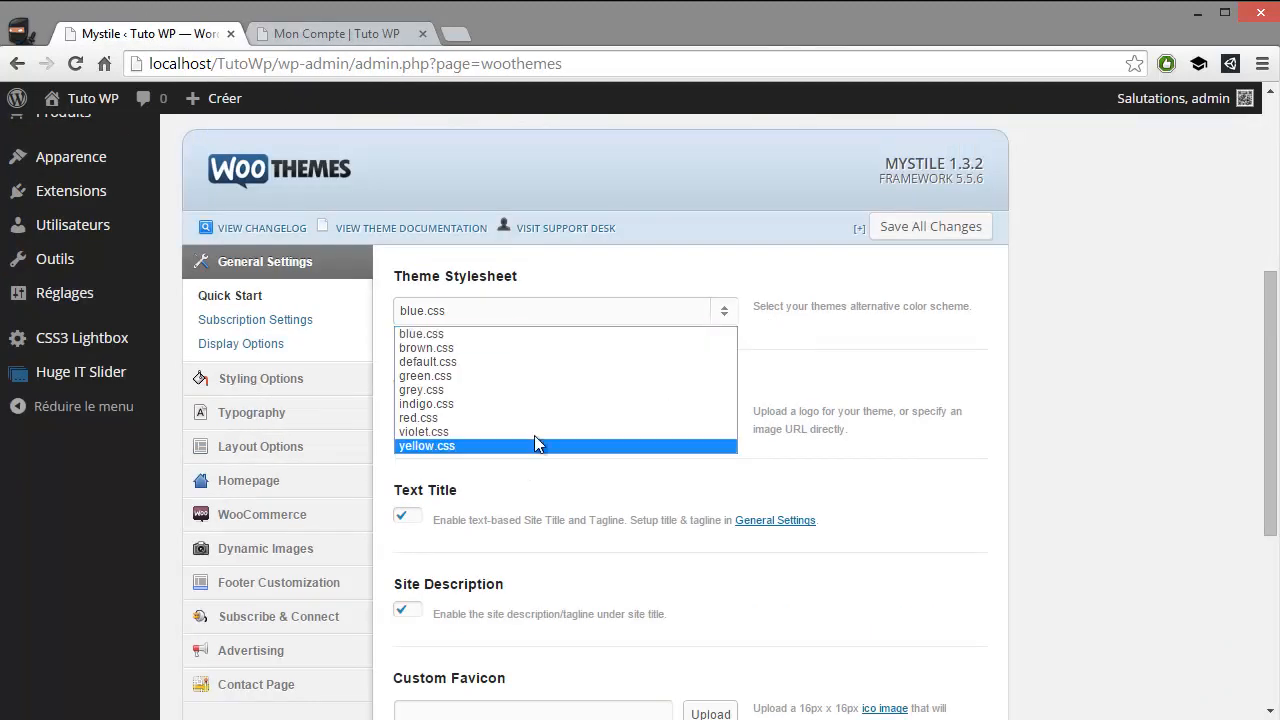
{"action": "left_click", "coordinate": [913, 365]}
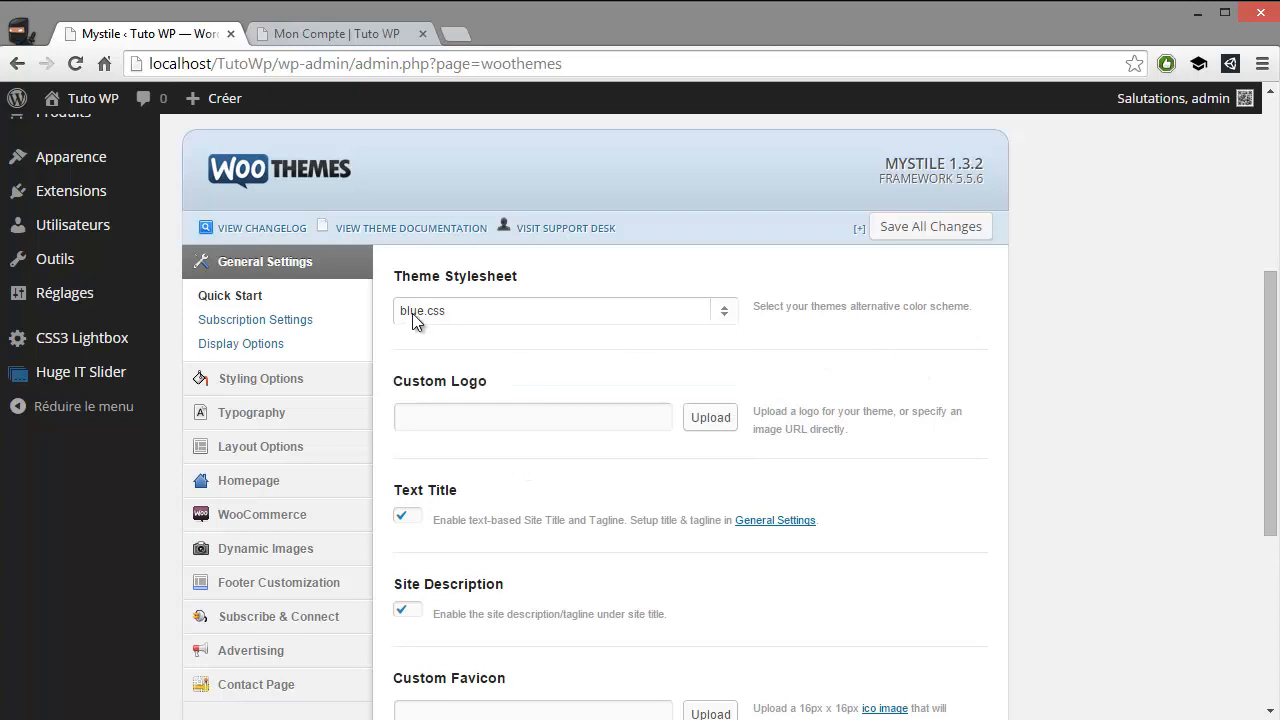
{"action": "left_click", "coordinate": [285, 328]}
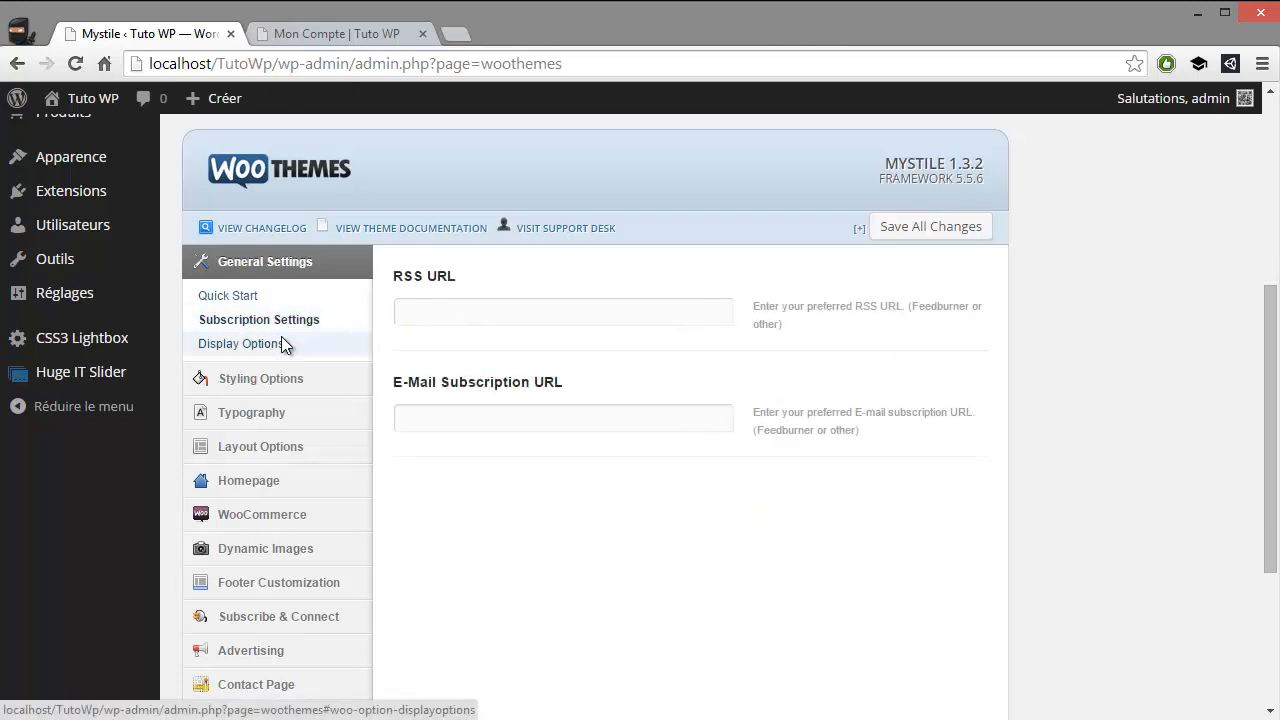
Enable Display Breadcrumbs in the theme's Display Options
{"action": "left_click", "coordinate": [283, 342]}
{"action": "scroll", "coordinate": [389, 338], "scroll_direction": "down", "scroll_amount": 1}
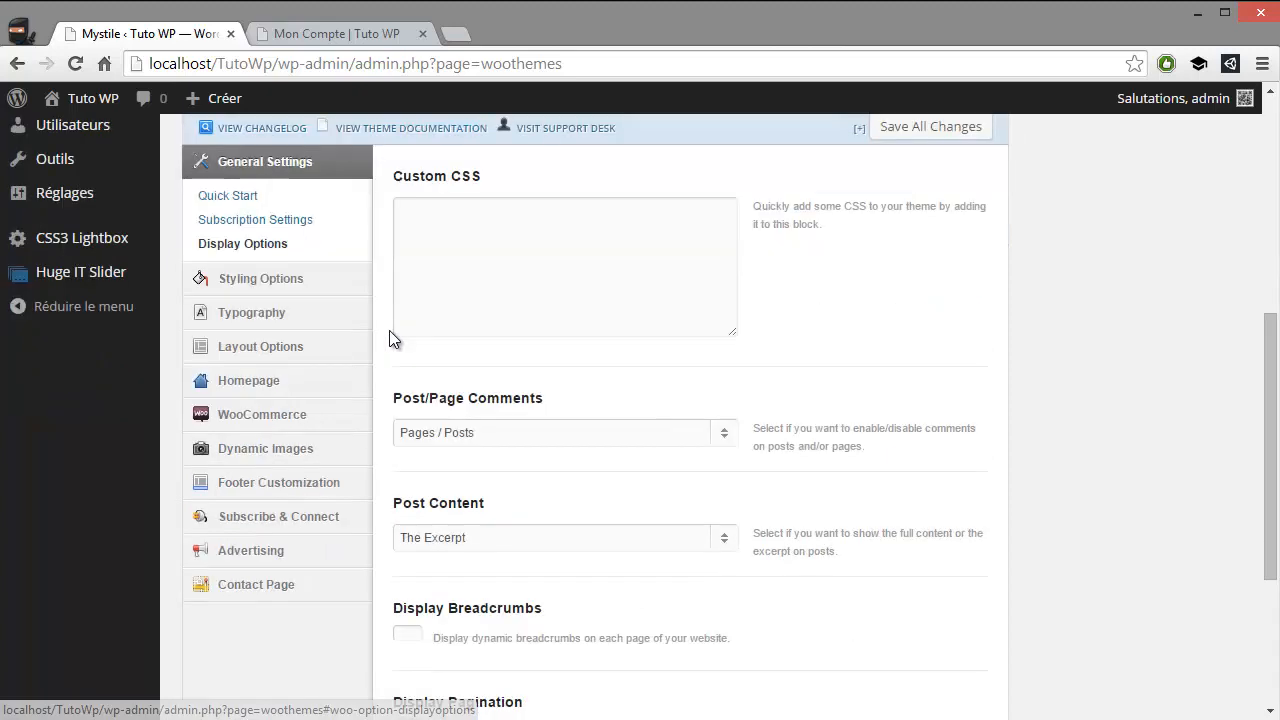
{"action": "scroll", "coordinate": [390, 338], "scroll_direction": "down", "scroll_amount": 1}
{"action": "scroll", "coordinate": [569, 354], "scroll_direction": "down", "scroll_amount": 2}
{"action": "scroll", "coordinate": [570, 354], "scroll_direction": "up", "scroll_amount": 3}
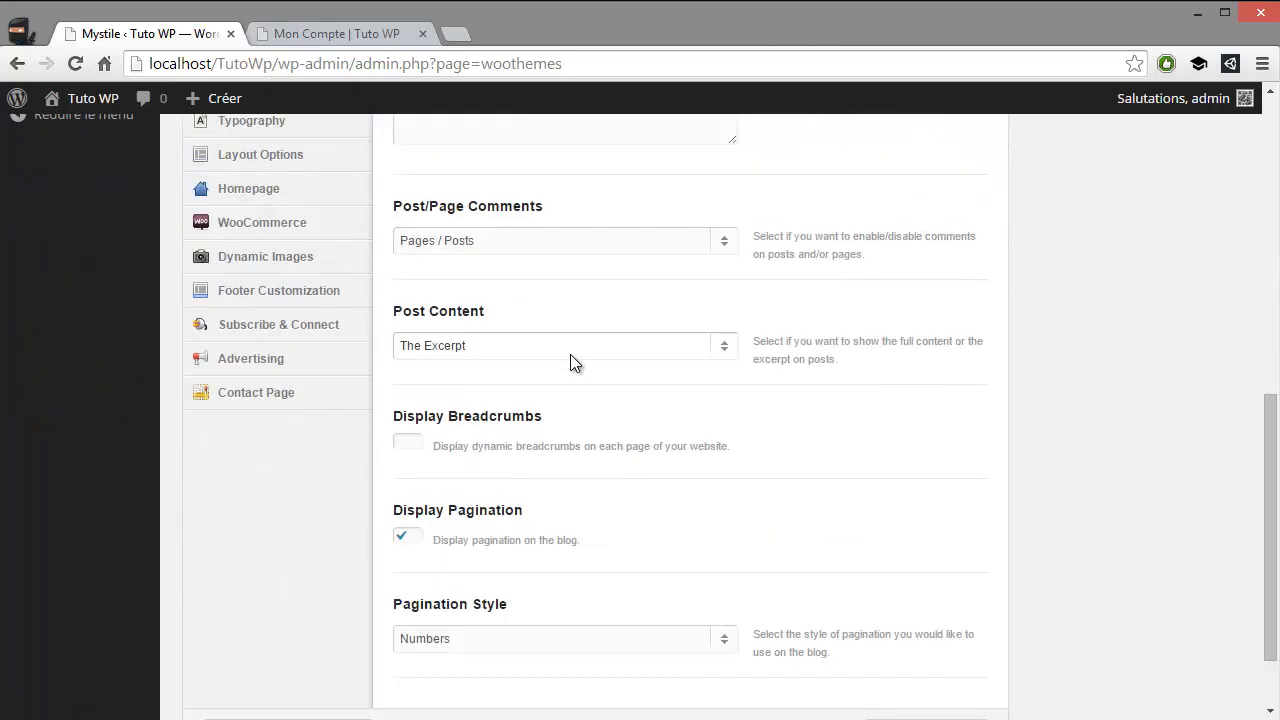
{"action": "scroll", "coordinate": [430, 385], "scroll_direction": "down", "scroll_amount": 1}
{"action": "scroll", "coordinate": [566, 449], "scroll_direction": "down", "scroll_amount": 2}
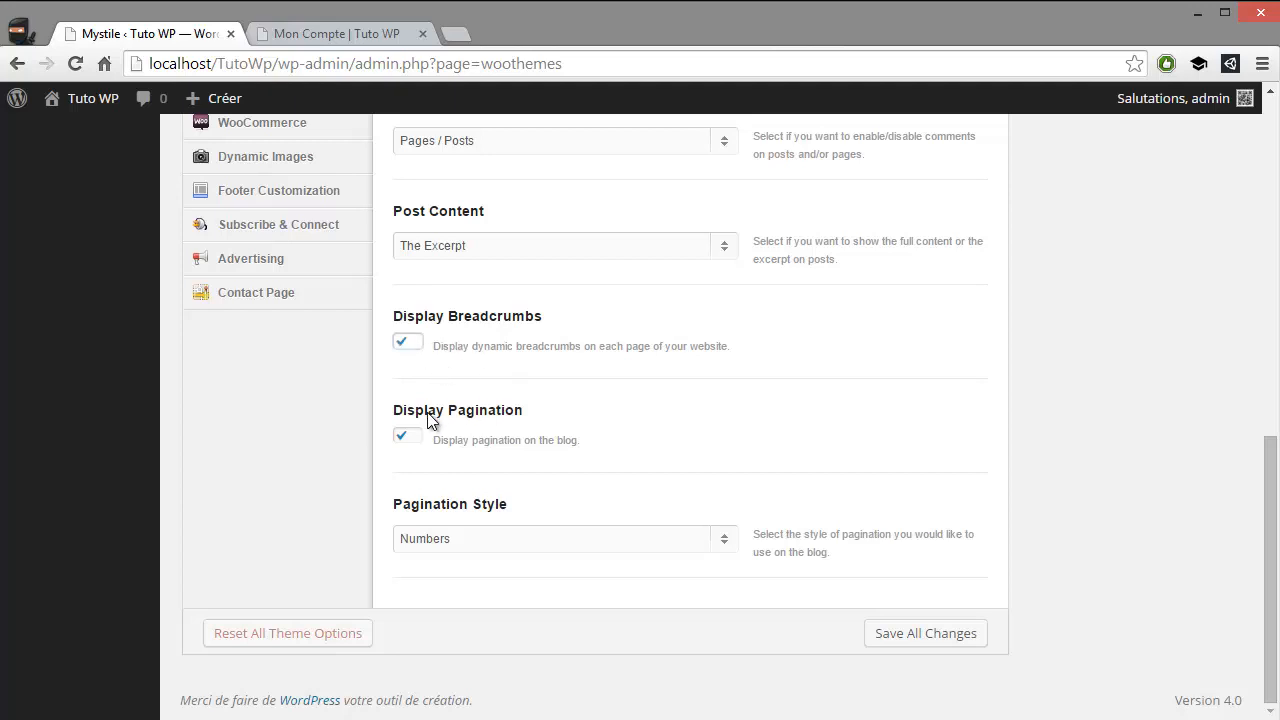
Set the Body Background Color in the Styling Options to #ad87ad and save all theme option changes
{"action": "scroll", "coordinate": [441, 464], "scroll_direction": "up", "scroll_amount": 7}
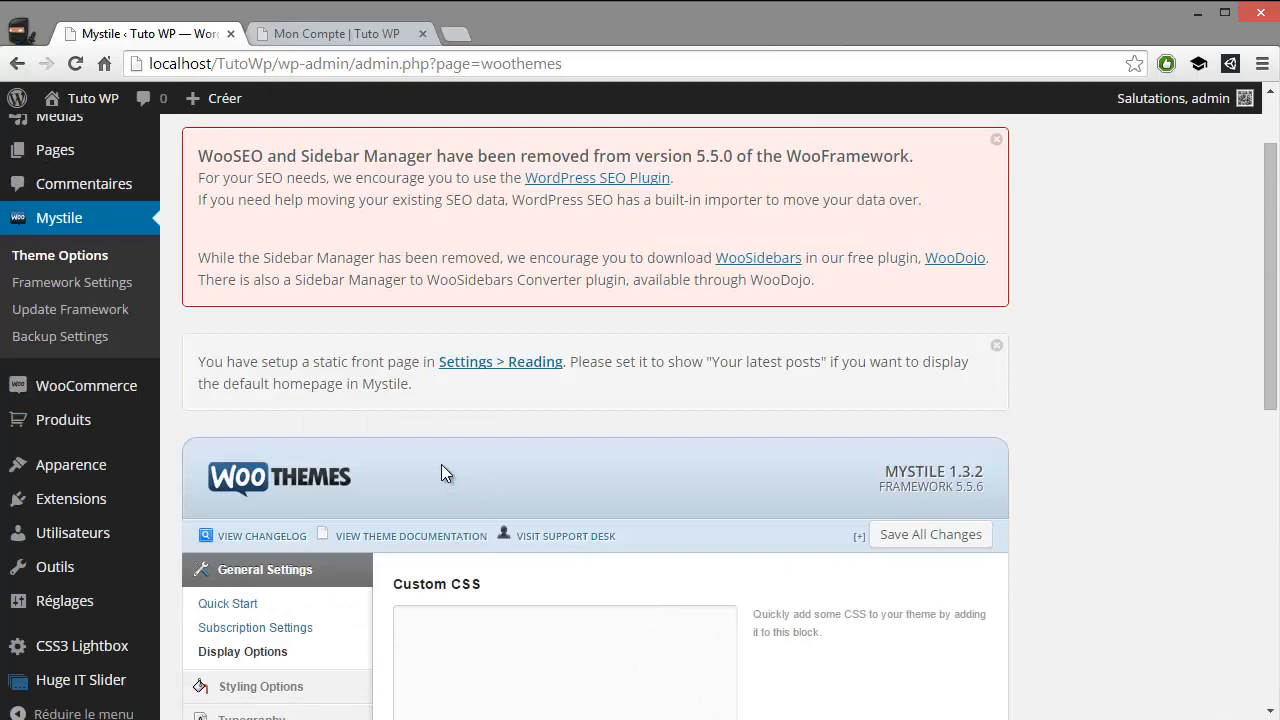
{"action": "scroll", "coordinate": [294, 421], "scroll_direction": "down", "scroll_amount": 3}
{"action": "left_click", "coordinate": [355, 386]}
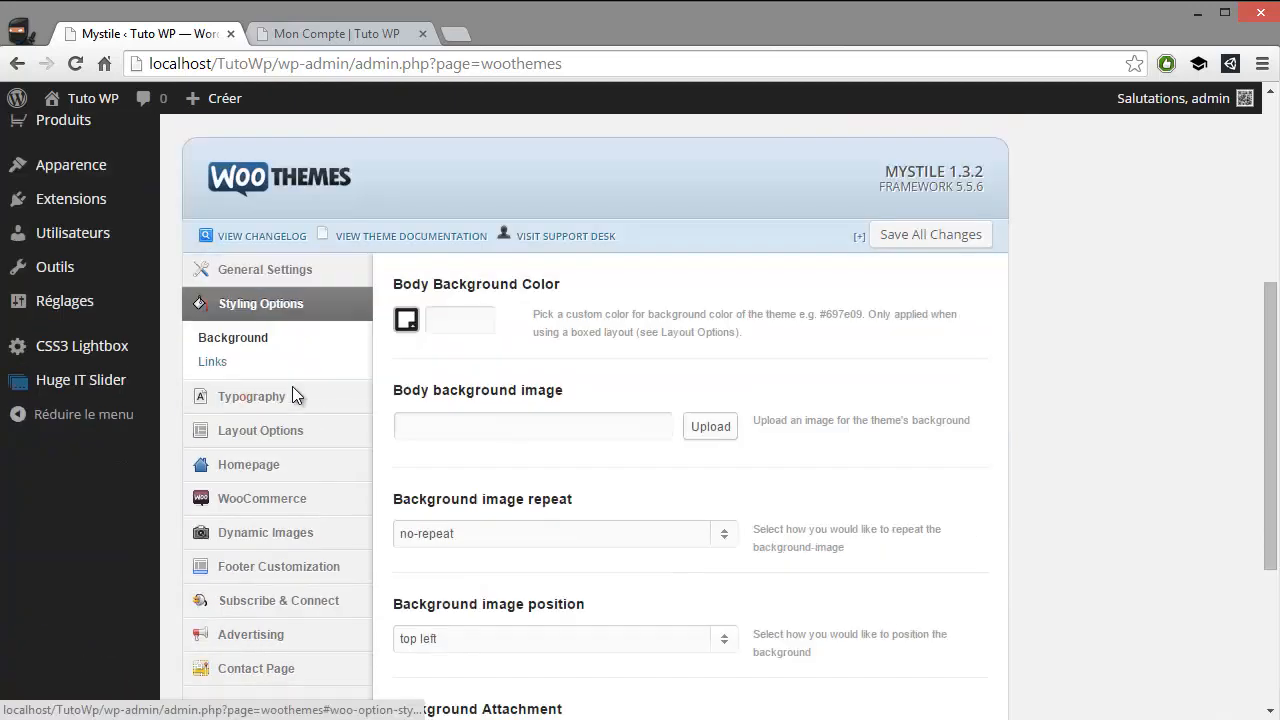
{"action": "left_click", "coordinate": [406, 319]}
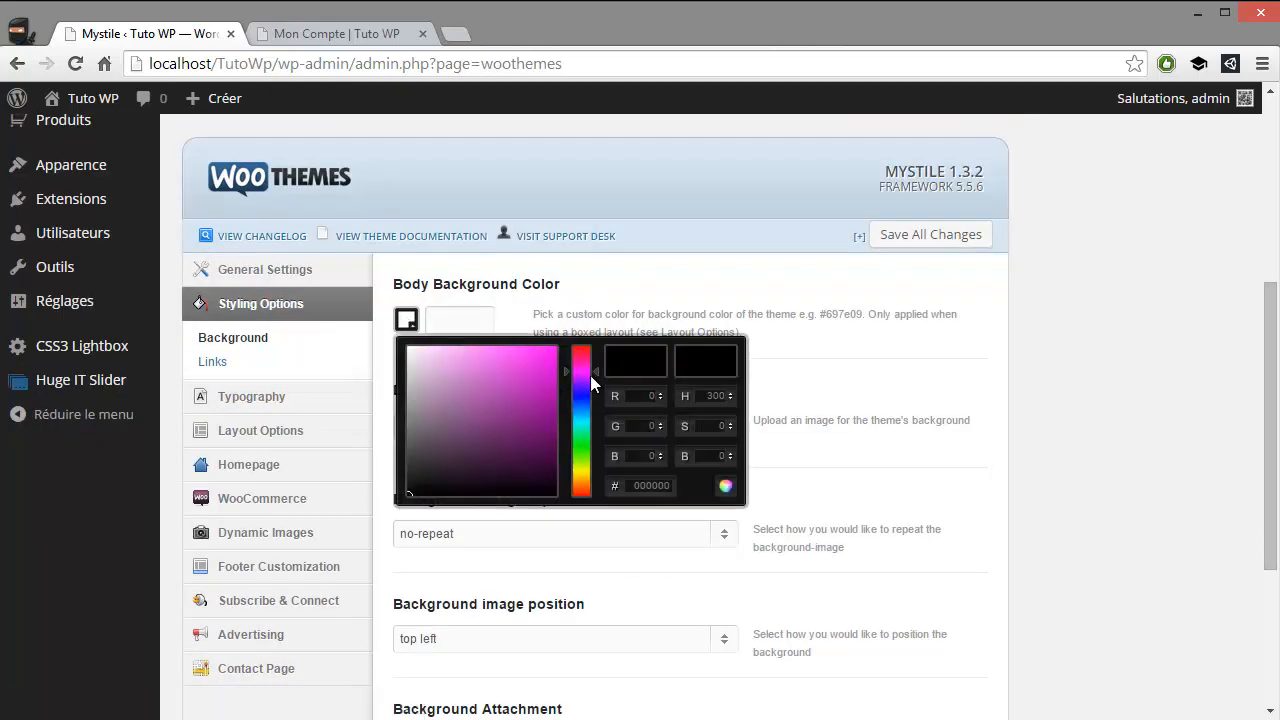
{"action": "left_click", "coordinate": [533, 361]}
{"action": "left_click_drag", "start_coordinate": [524, 368], "coordinate": [440, 394]}
{"action": "left_click", "coordinate": [833, 385]}
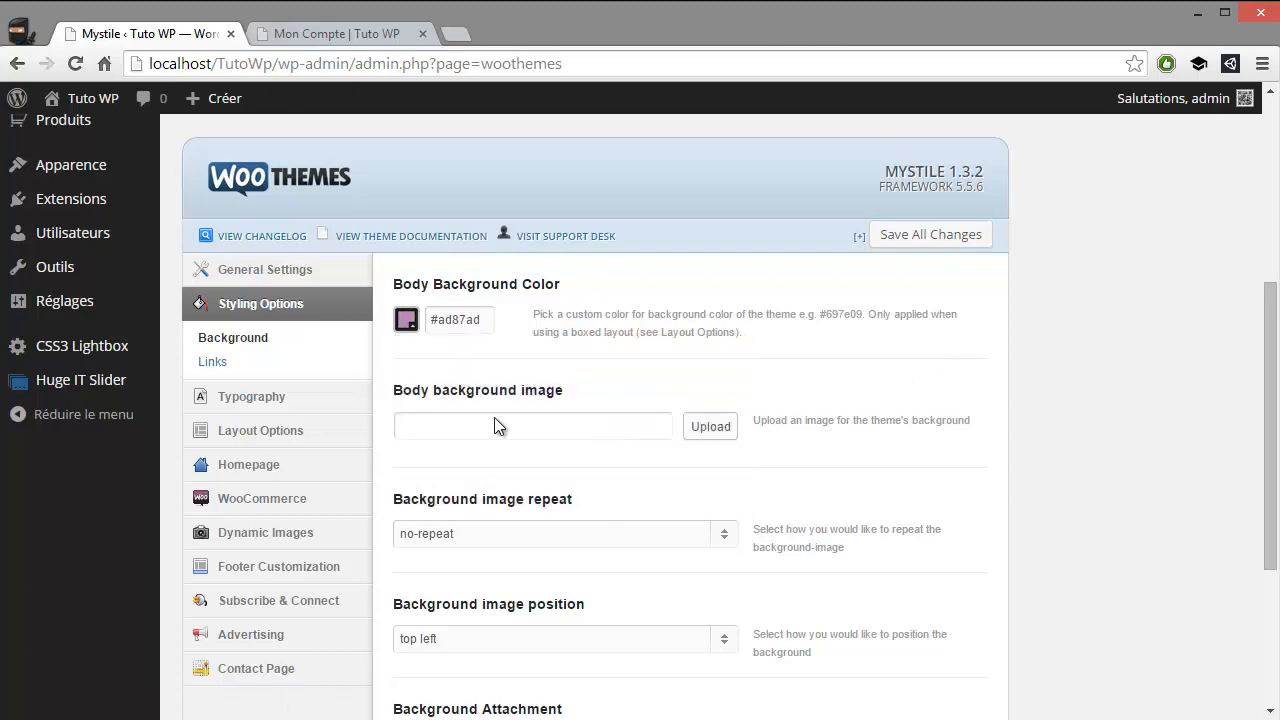
{"action": "scroll", "coordinate": [530, 421], "scroll_direction": "down", "scroll_amount": 3}
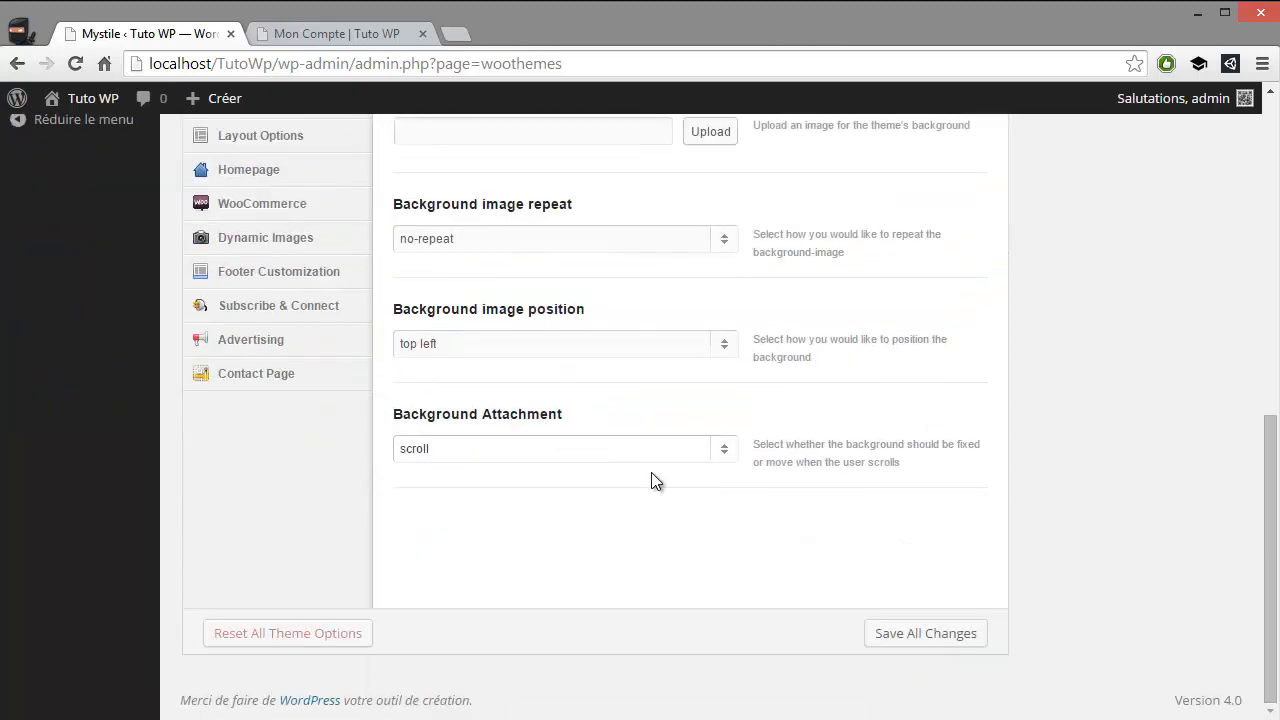
{"action": "left_click", "coordinate": [916, 630]}
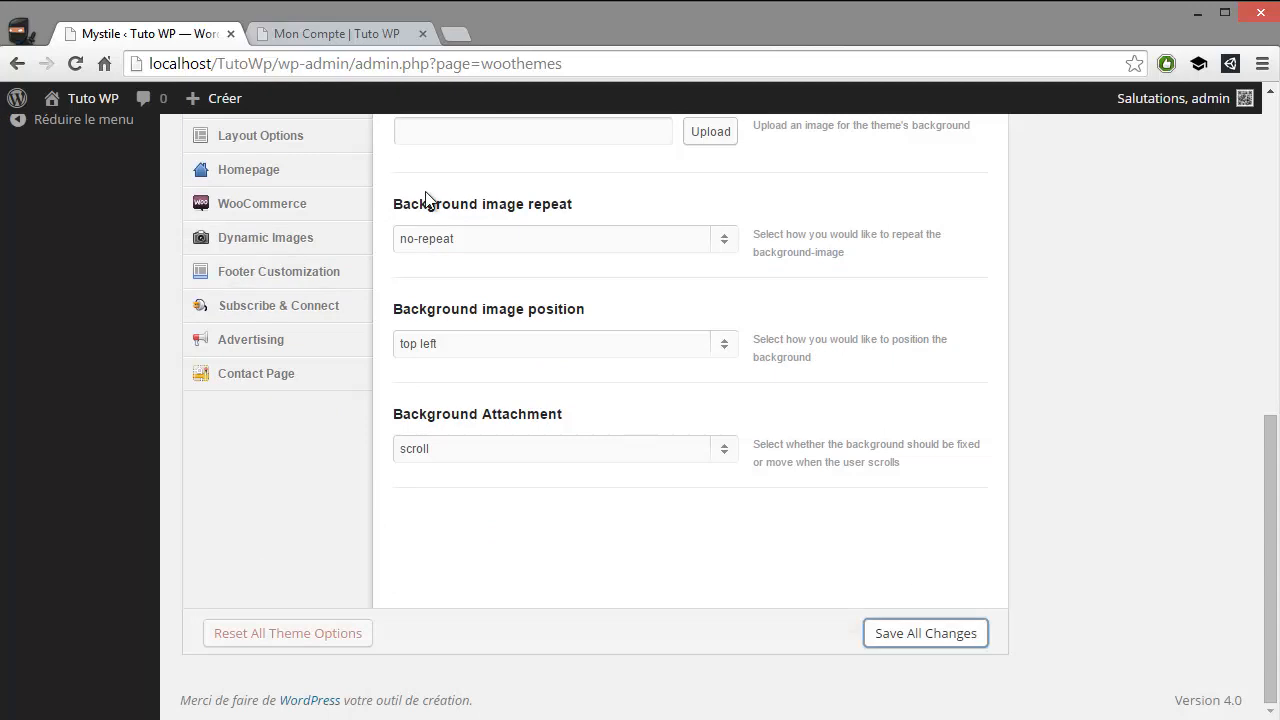
Reload the Mon Compte page in the storefront tab, check the saved changes, and open the front page through the site title
{"action": "left_click", "coordinate": [323, 33]}
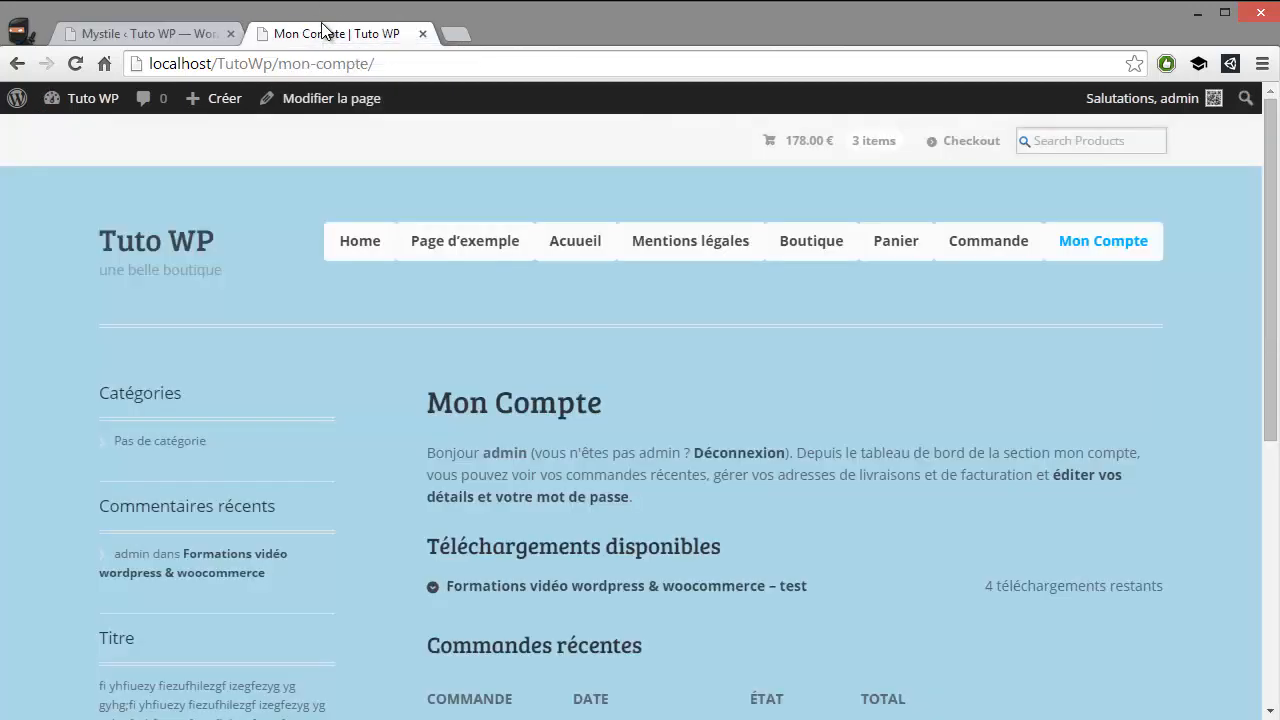
{"action": "key", "text": "F5"}
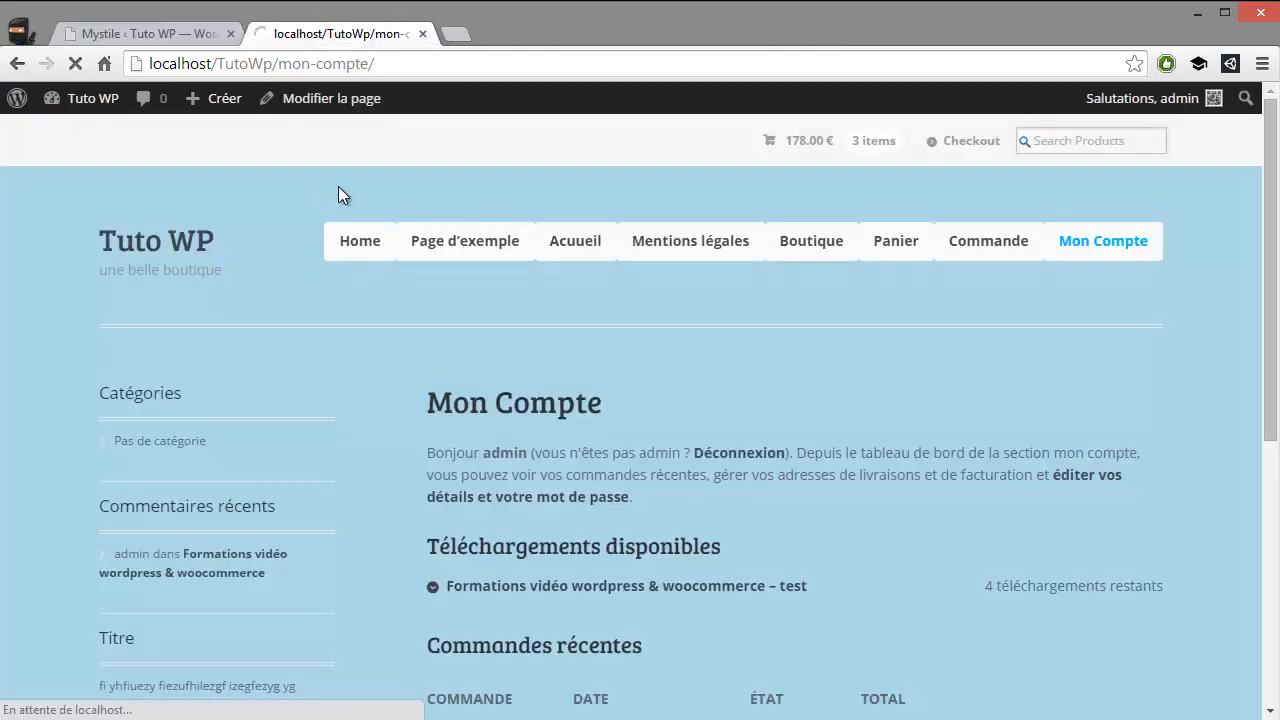
{"action": "scroll", "coordinate": [356, 206], "scroll_direction": "down", "scroll_amount": 5}
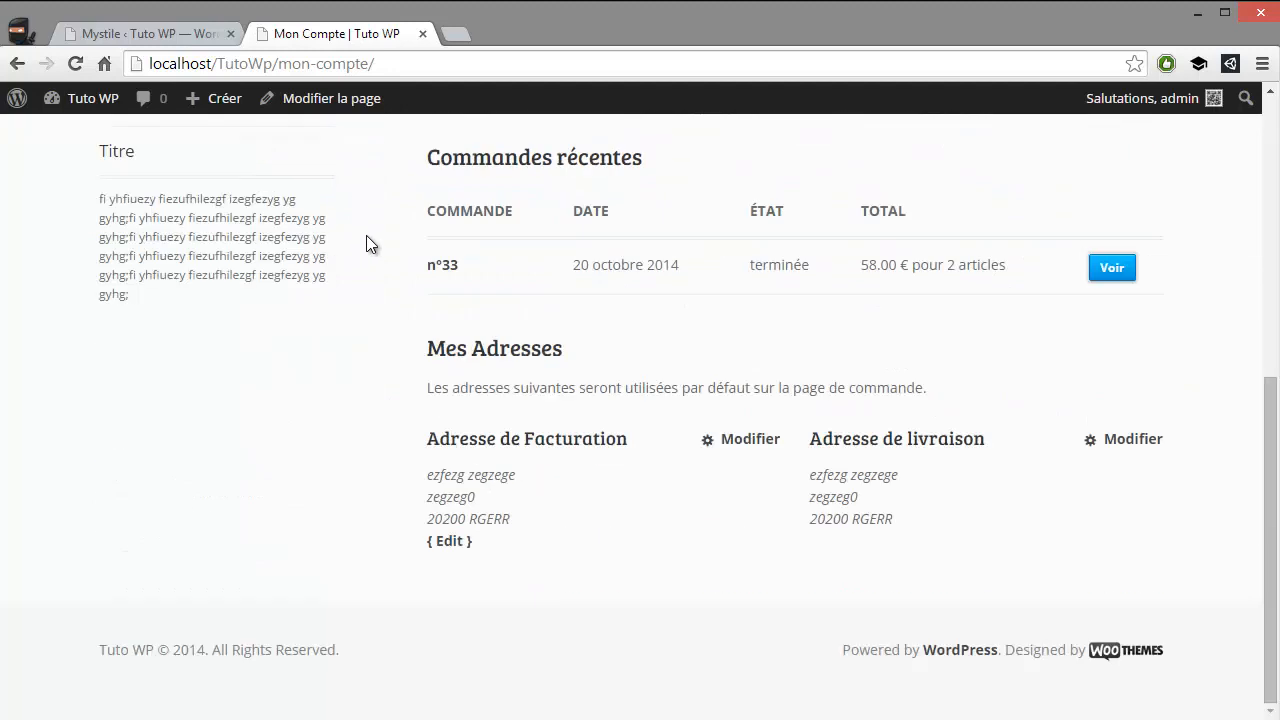
{"action": "key", "text": "F5"}
{"action": "scroll", "coordinate": [212, 250], "scroll_direction": "up", "scroll_amount": 5}
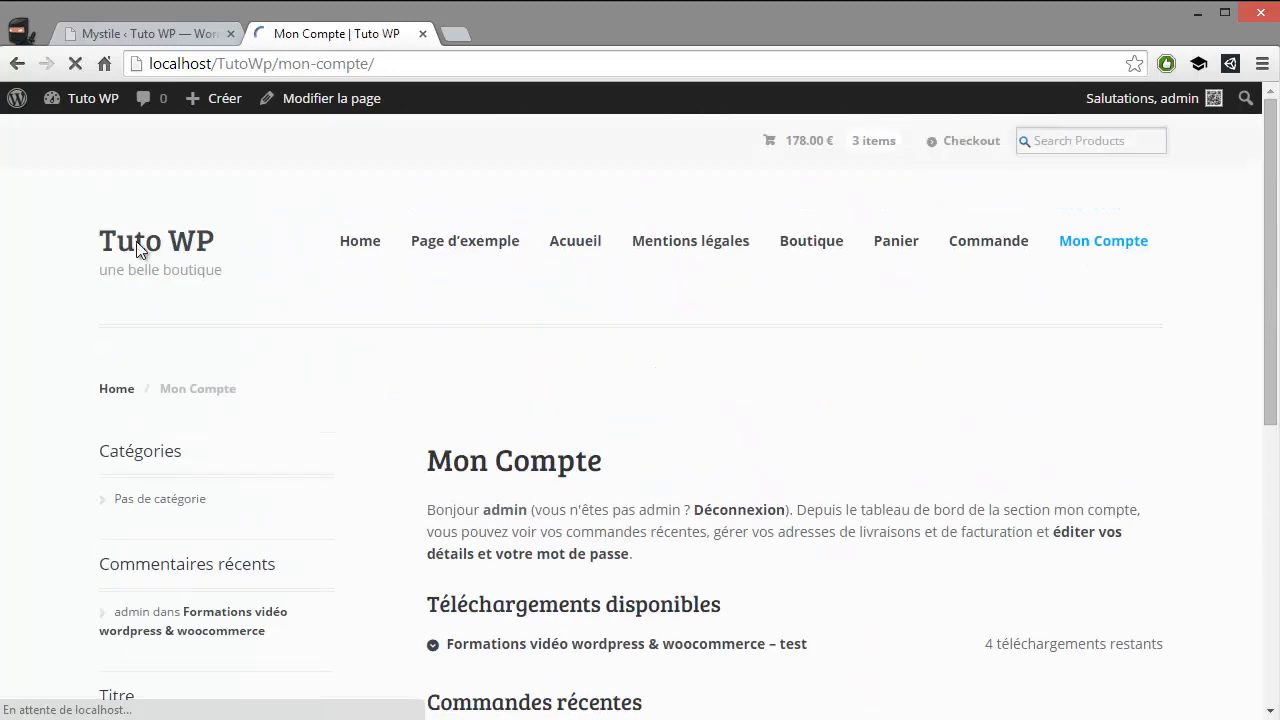
{"action": "left_click", "coordinate": [188, 243]}
Return to the theme's Styling Options and read the description of the Body Background Color setting
{"action": "left_click", "coordinate": [160, 33]}
{"action": "scroll", "coordinate": [557, 353], "scroll_direction": "up", "scroll_amount": 3}
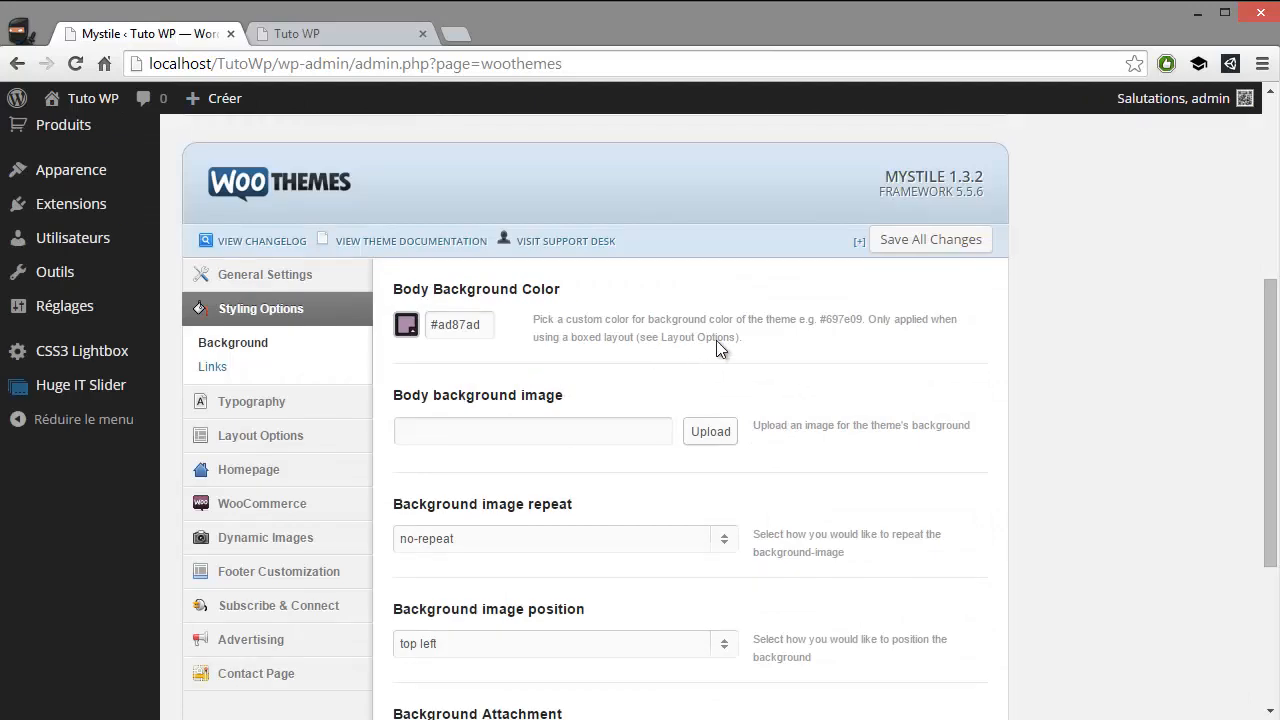
{"action": "left_click_drag", "start_coordinate": [743, 337], "coordinate": [550, 320]}
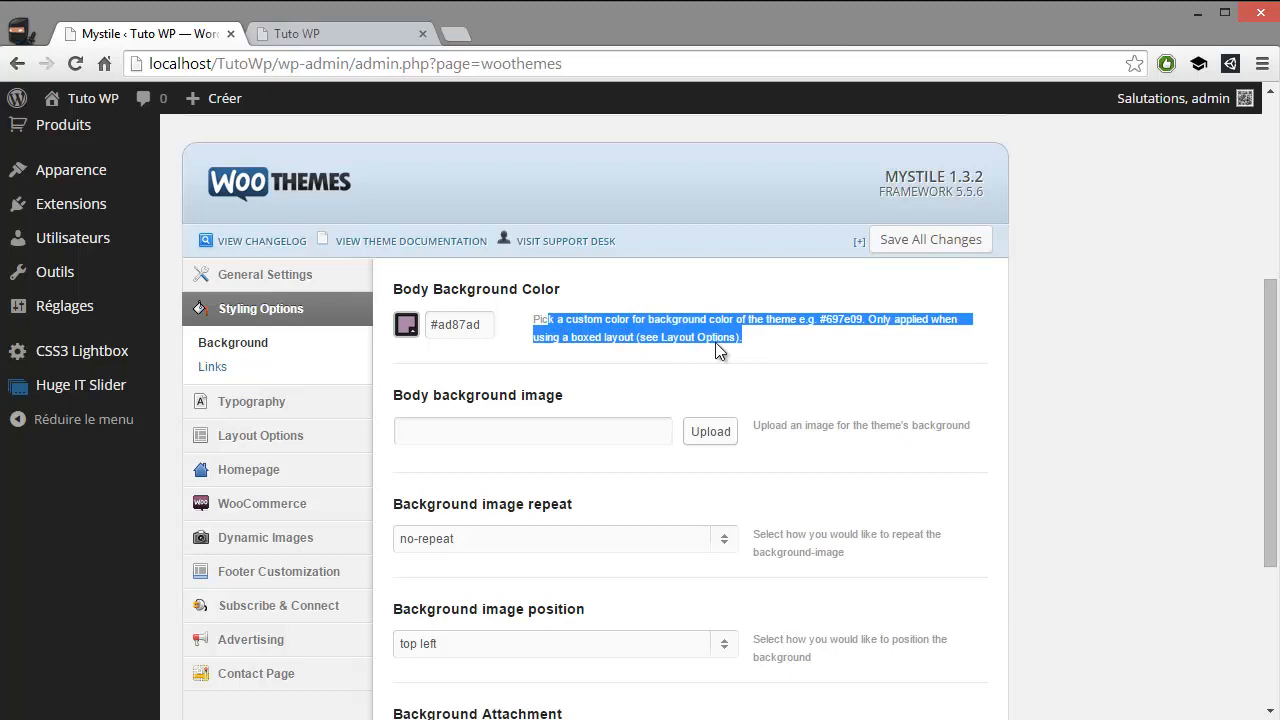
{"action": "left_click", "coordinate": [749, 345]}
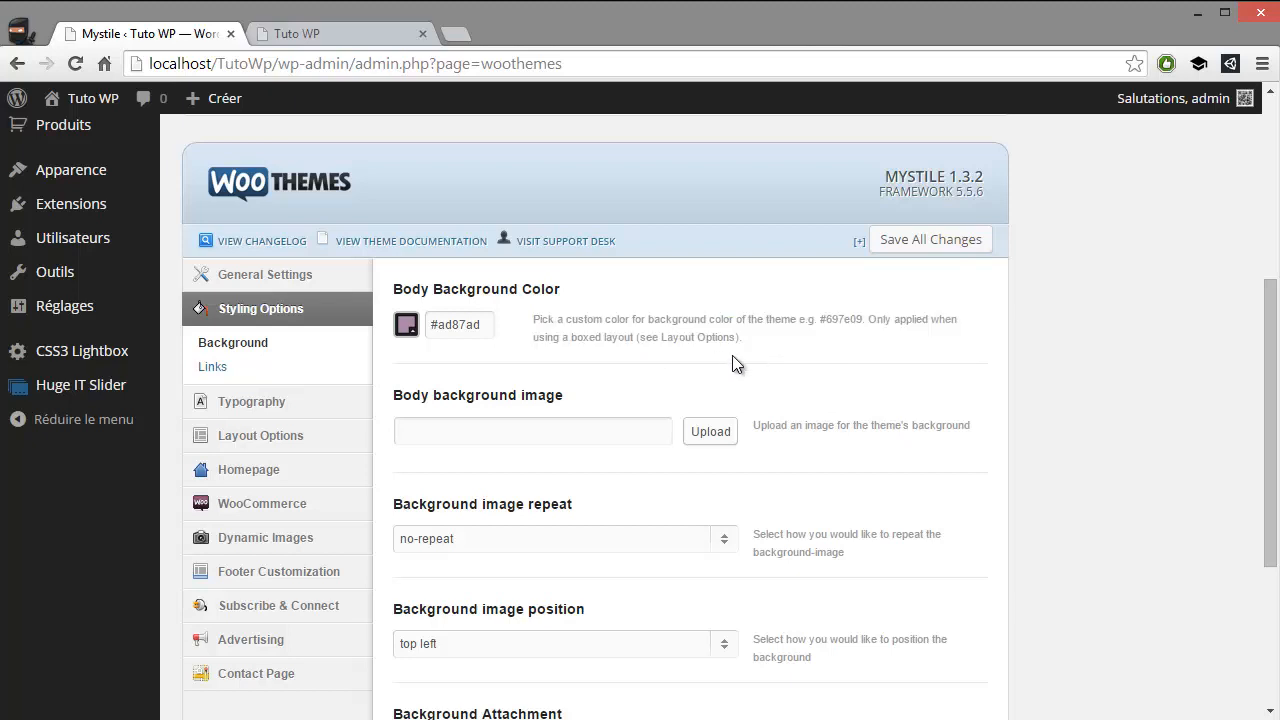
Review the background settings in the Styling Options, the Typography fonts and the Layout Options of the theme
{"action": "left_click_drag", "start_coordinate": [738, 340], "coordinate": [565, 387]}
{"action": "scroll", "coordinate": [548, 390], "scroll_direction": "down", "scroll_amount": 1}
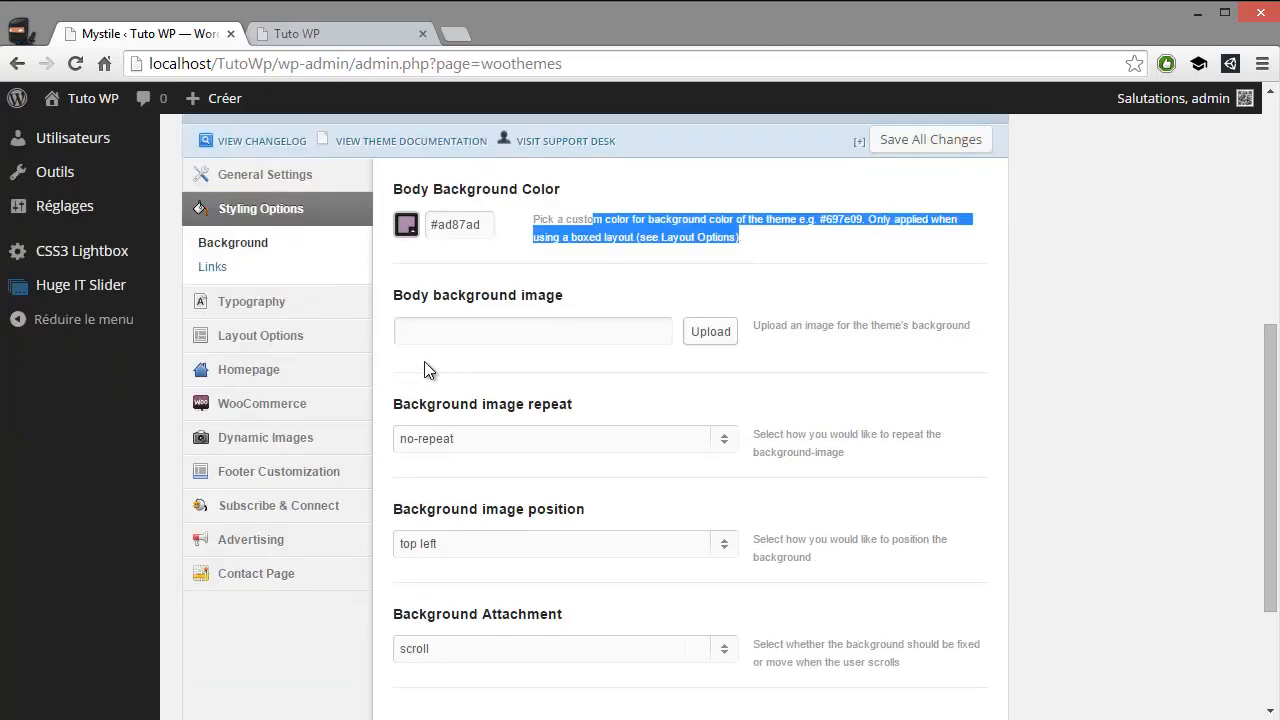
{"action": "scroll", "coordinate": [570, 352], "scroll_direction": "down", "scroll_amount": 1}
{"action": "scroll", "coordinate": [366, 372], "scroll_direction": "up", "scroll_amount": 2}
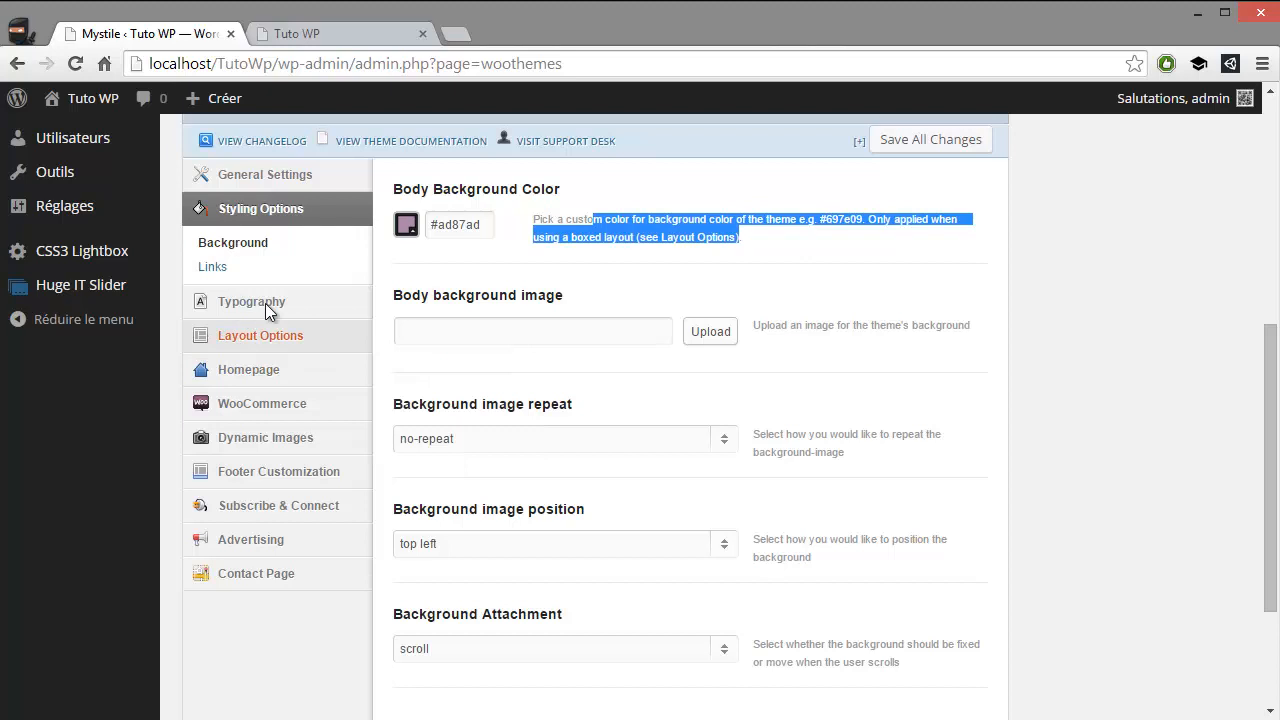
{"action": "left_click", "coordinate": [270, 303]}
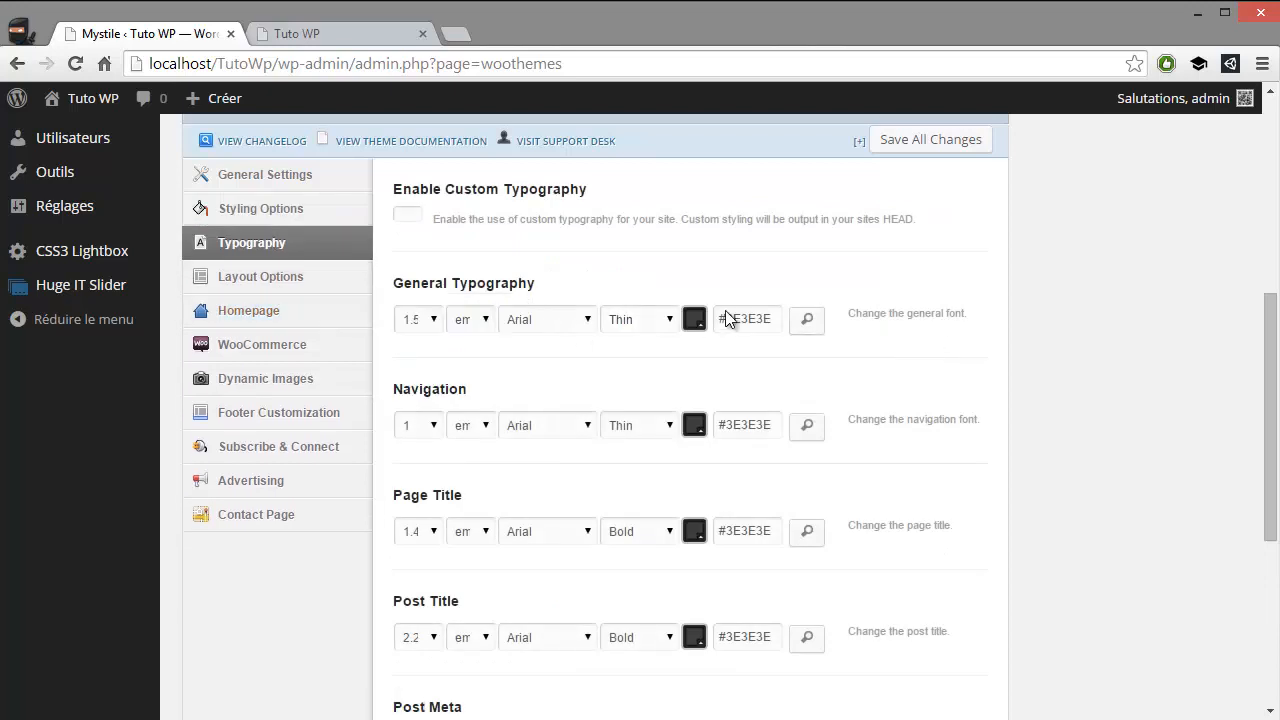
{"action": "scroll", "coordinate": [622, 346], "scroll_direction": "down", "scroll_amount": 1}
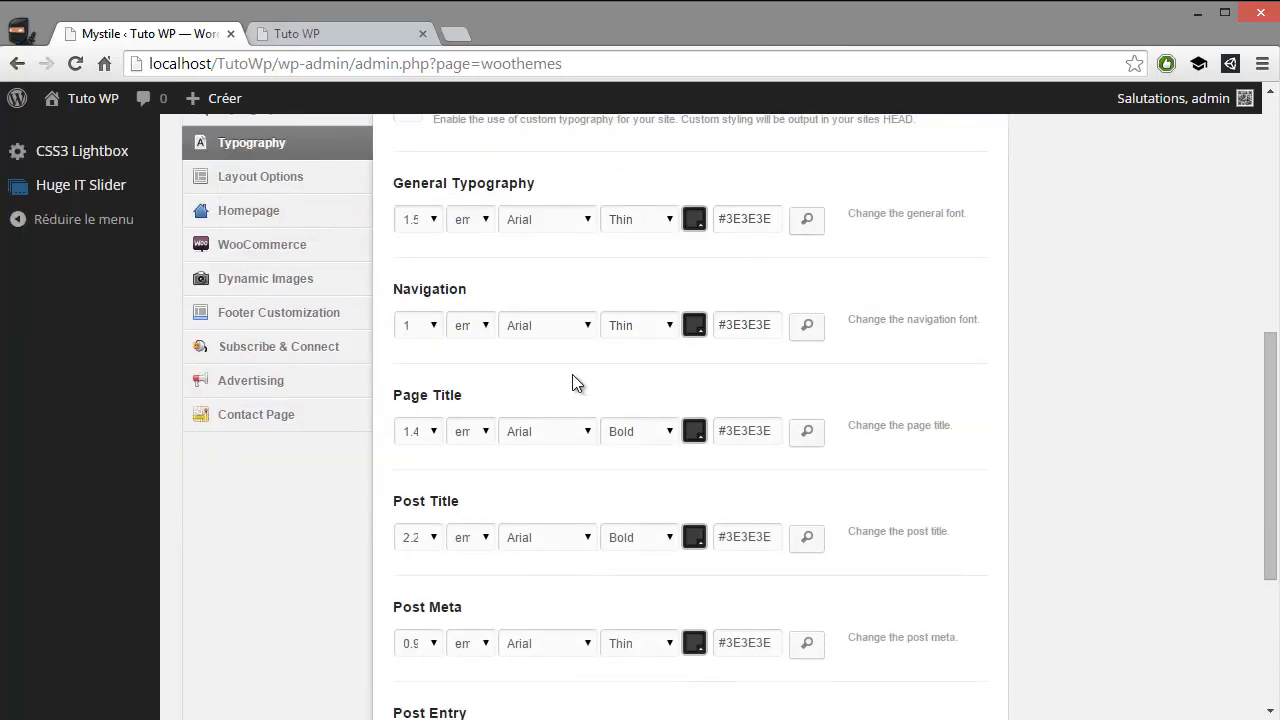
{"action": "left_click", "coordinate": [301, 175]}
{"action": "scroll", "coordinate": [390, 285], "scroll_direction": "up", "scroll_amount": 1}
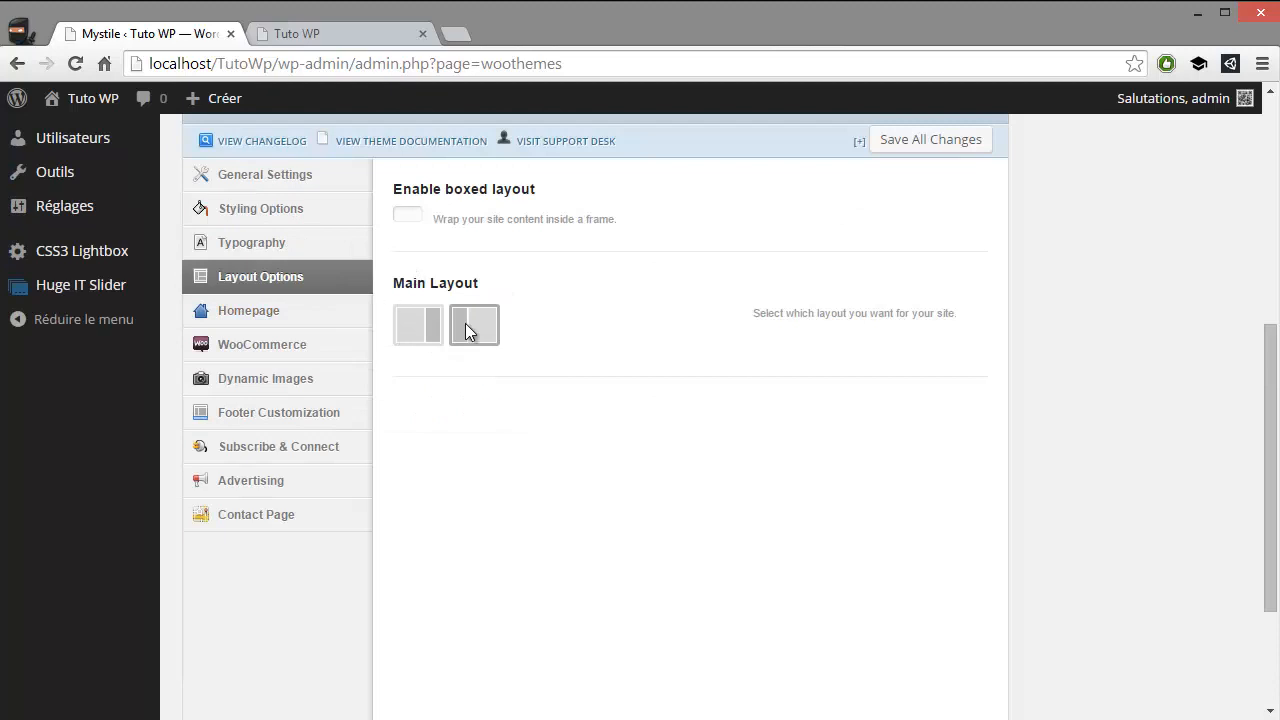
Enable Display a banner in the Homepage Featured Image options and save all theme option changes
{"action": "left_click", "coordinate": [320, 310]}
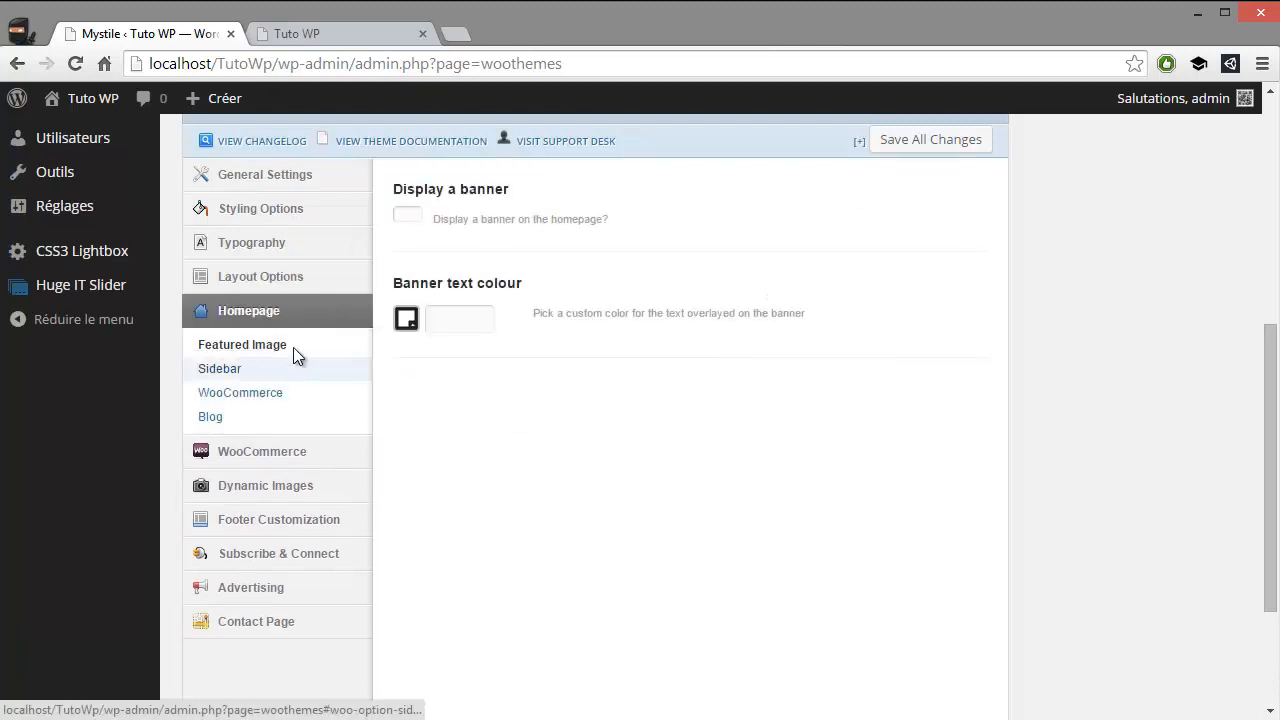
{"action": "left_click", "coordinate": [408, 217]}
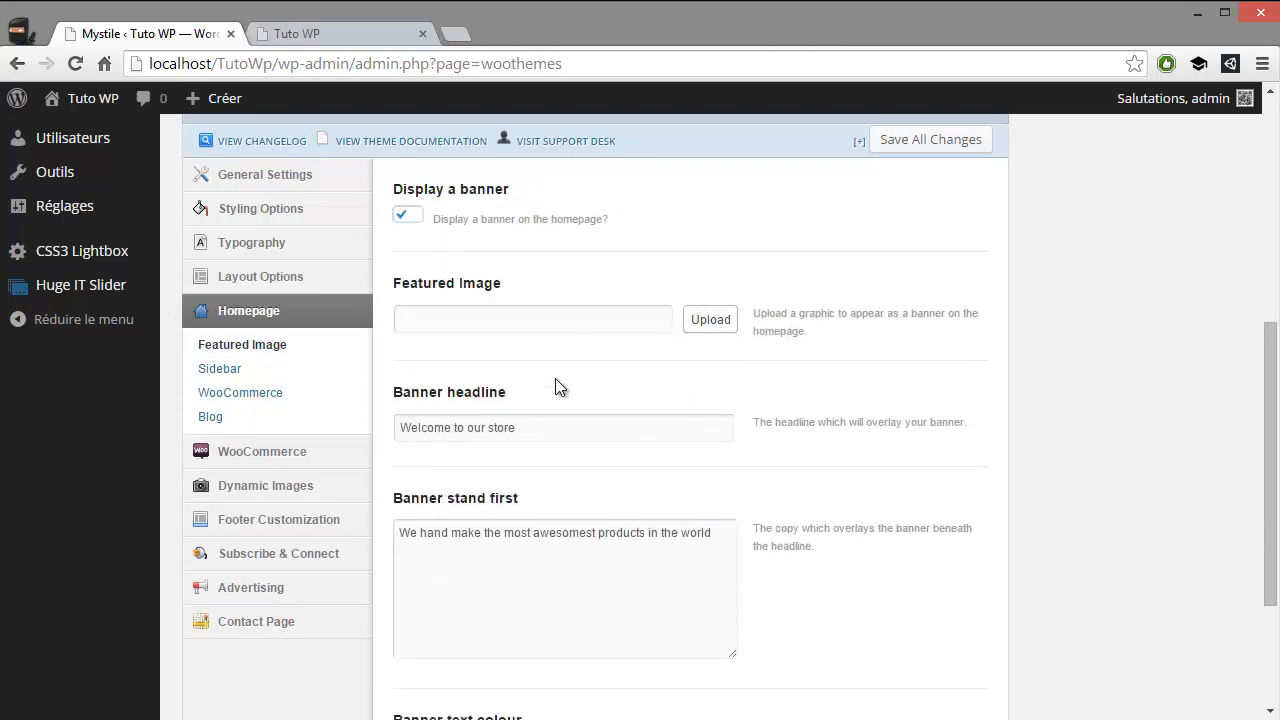
{"action": "scroll", "coordinate": [496, 393], "scroll_direction": "down", "scroll_amount": 3}
{"action": "scroll", "coordinate": [826, 606], "scroll_direction": "up", "scroll_amount": 2}
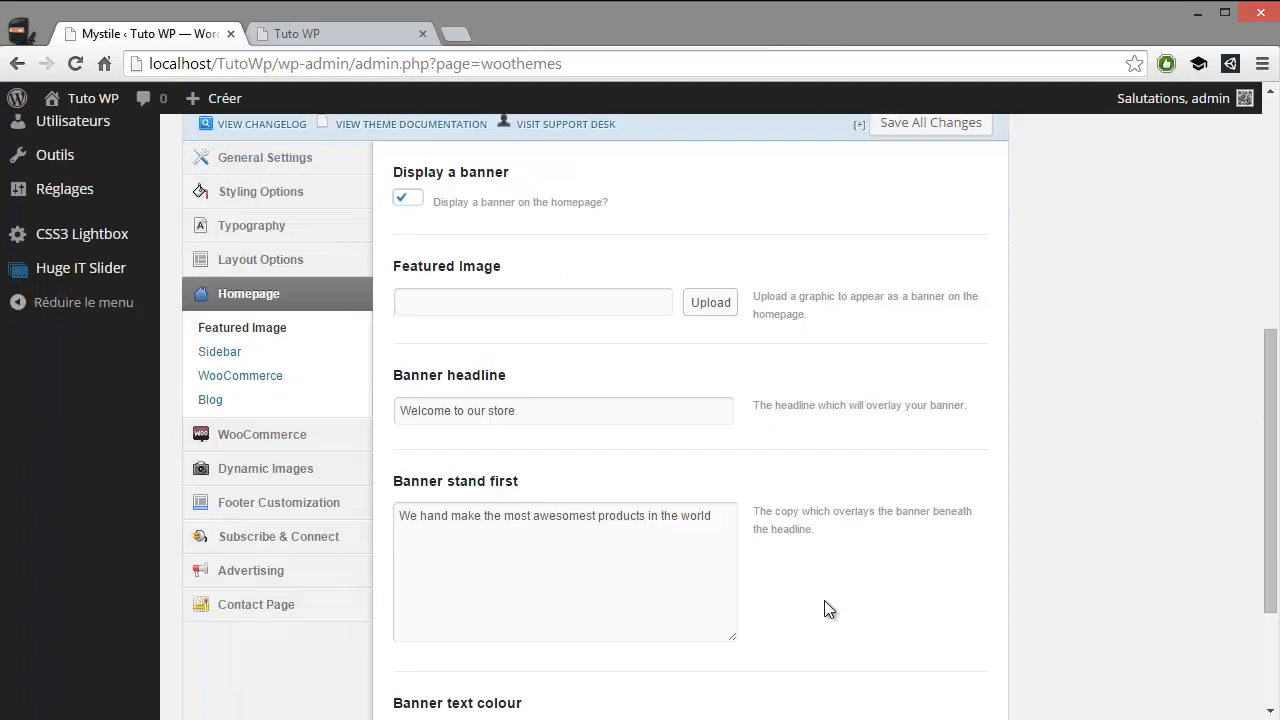
{"action": "scroll", "coordinate": [920, 634], "scroll_direction": "down", "scroll_amount": 2}
{"action": "left_click", "coordinate": [920, 633]}
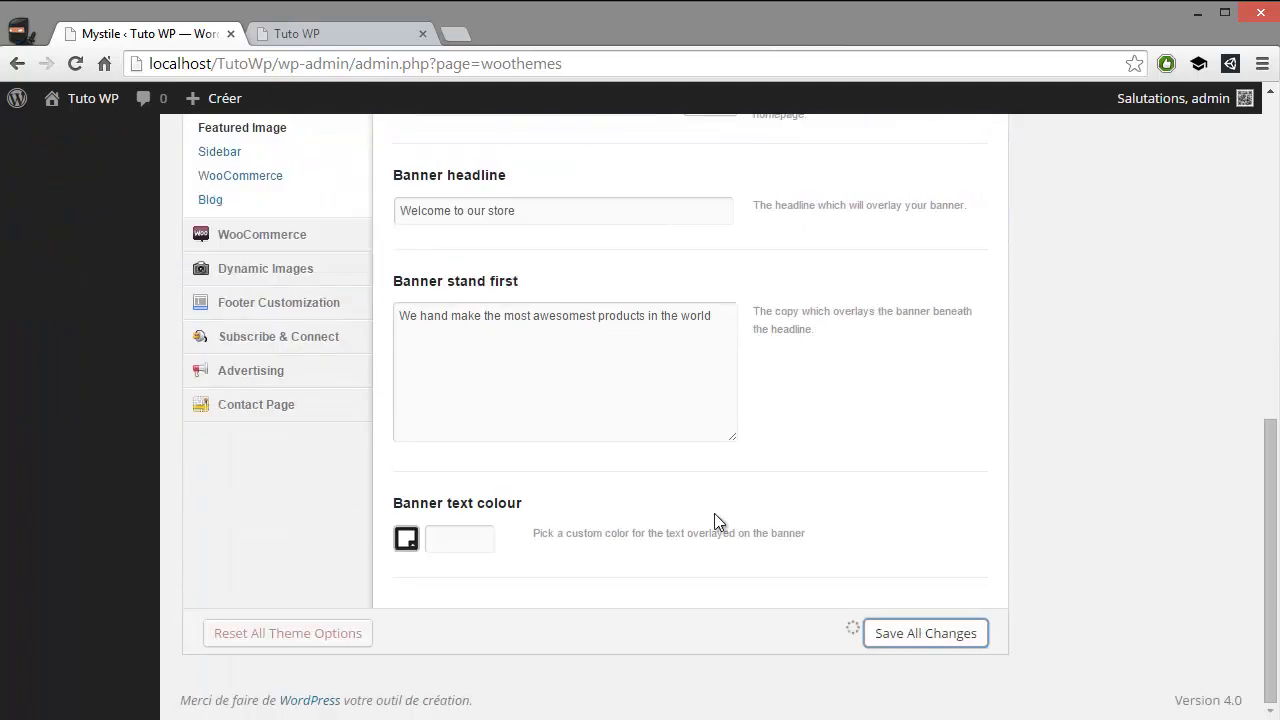
{"action": "scroll", "coordinate": [359, 428], "scroll_direction": "up", "scroll_amount": 1}
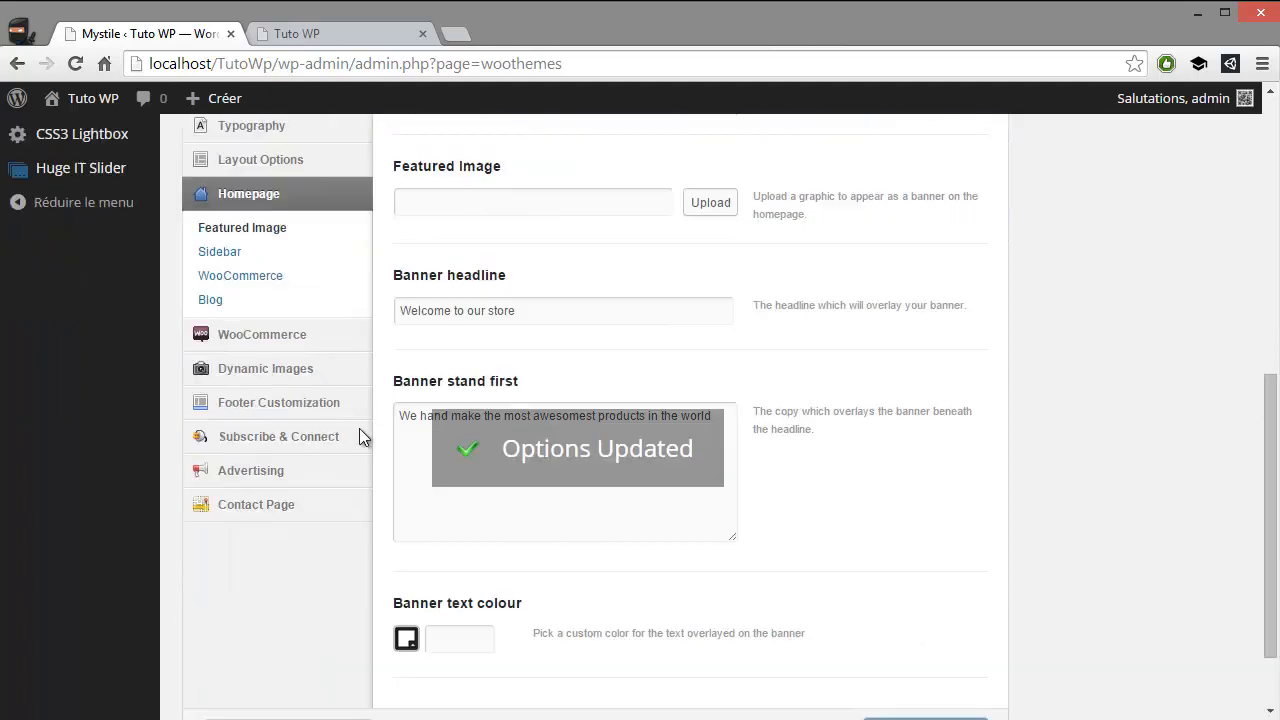
Enable Display product categories and Display featured products in the Homepage WooCommerce options and save all changes
{"action": "scroll", "coordinate": [359, 428], "scroll_direction": "up", "scroll_amount": 1}
{"action": "left_click", "coordinate": [239, 355]}
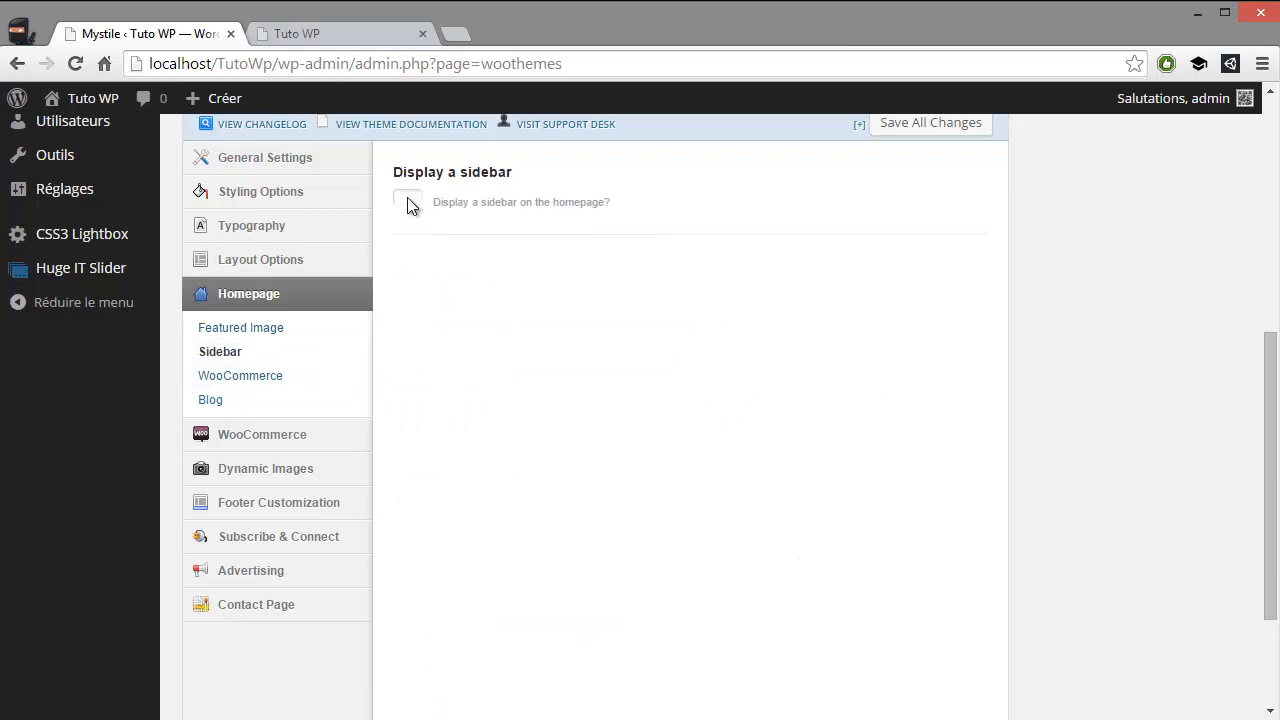
{"action": "left_click", "coordinate": [241, 374]}
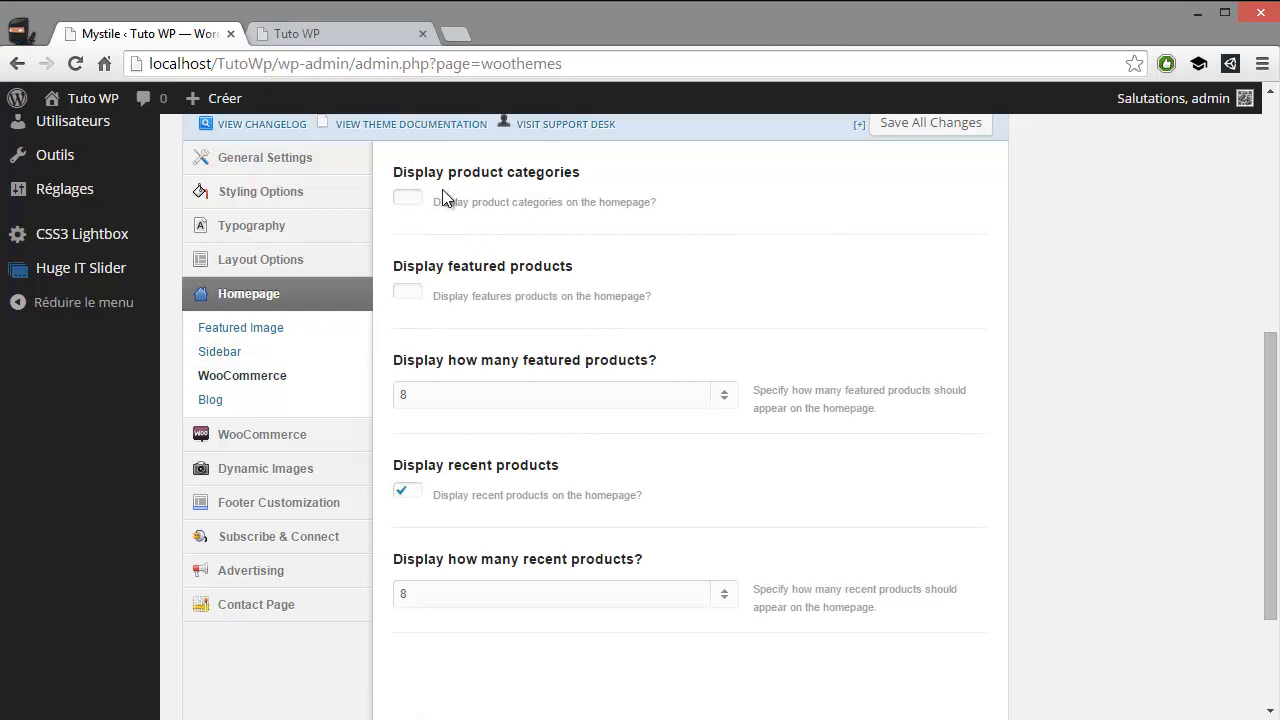
{"action": "left_click", "coordinate": [412, 199]}
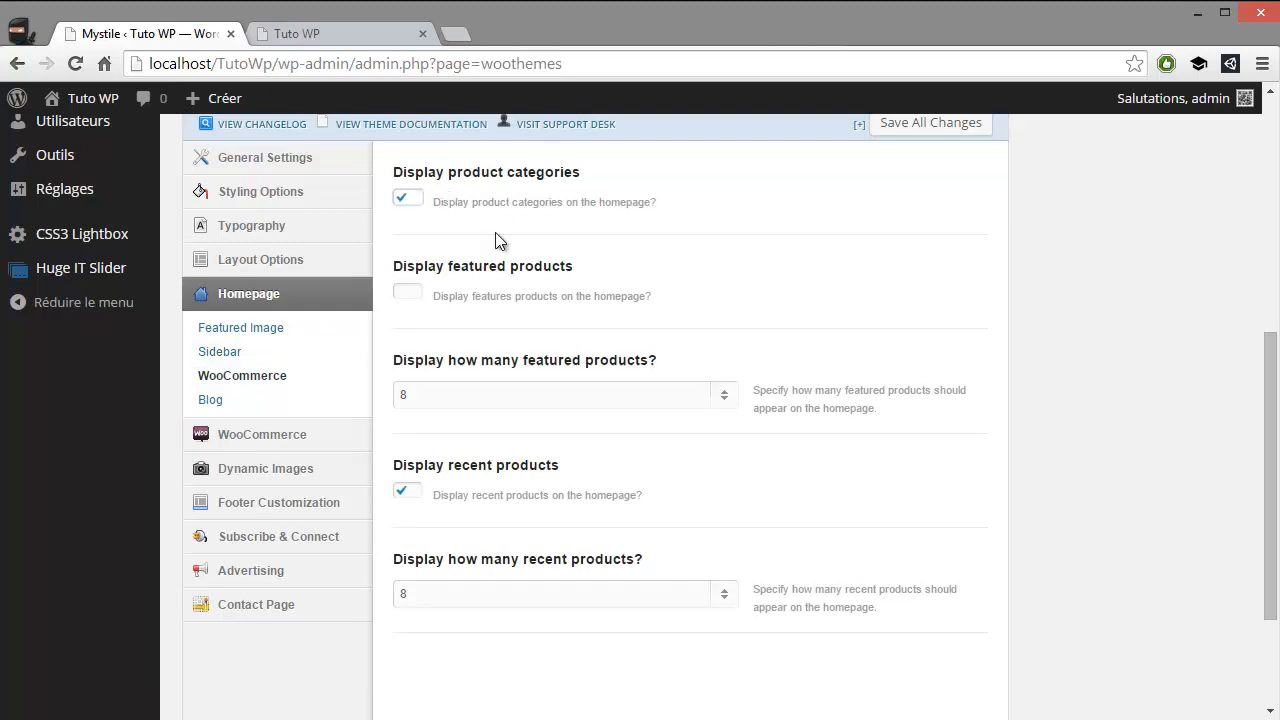
{"action": "left_click", "coordinate": [407, 293]}
{"action": "scroll", "coordinate": [580, 362], "scroll_direction": "down", "scroll_amount": 3}
{"action": "left_click", "coordinate": [923, 632]}
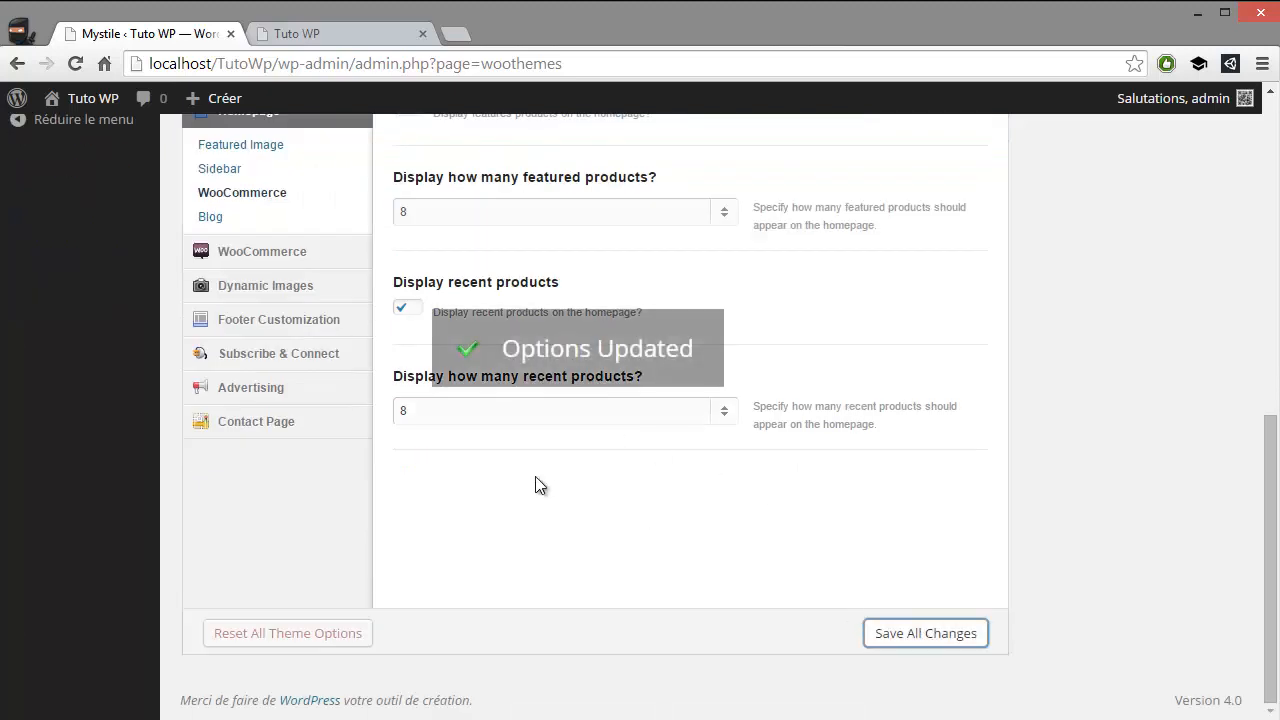
Review the Homepage Blog settings and the theme's WooCommerce Products and Layout settings, including the sidebar display options
{"action": "scroll", "coordinate": [535, 476], "scroll_direction": "up", "scroll_amount": 3}
{"action": "left_click", "coordinate": [210, 516]}
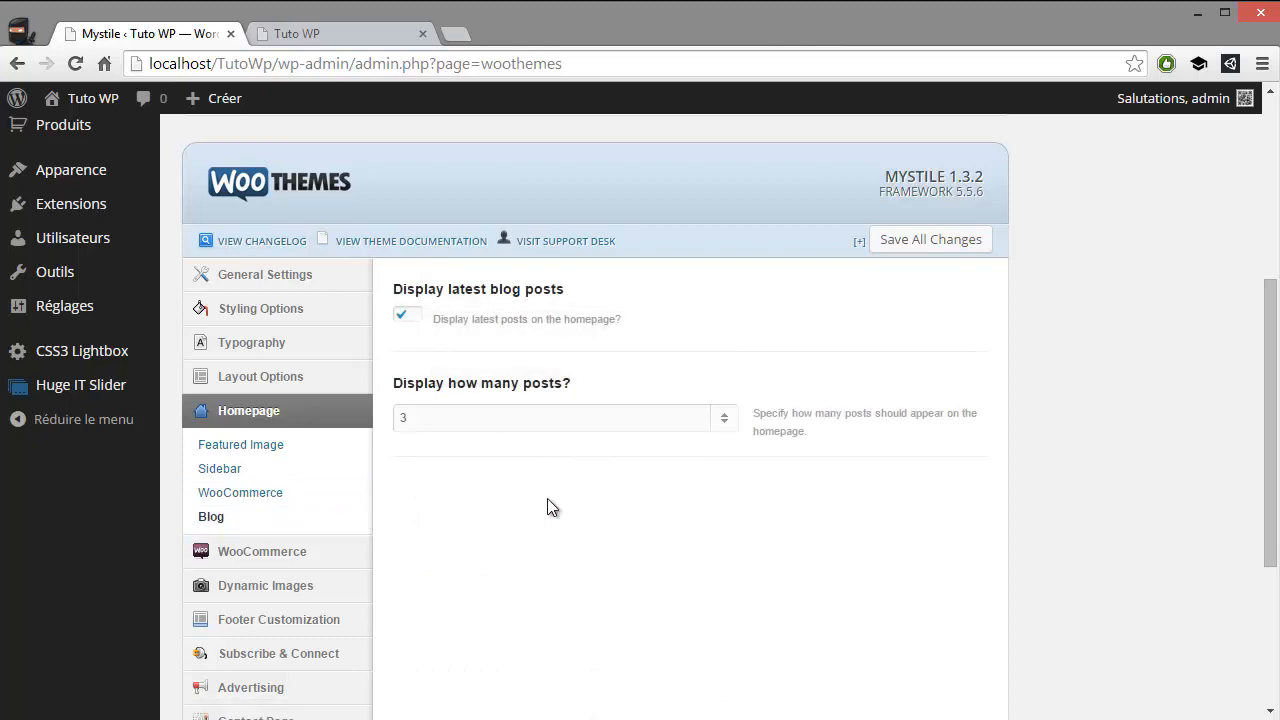
{"action": "scroll", "coordinate": [373, 474], "scroll_direction": "down", "scroll_amount": 1}
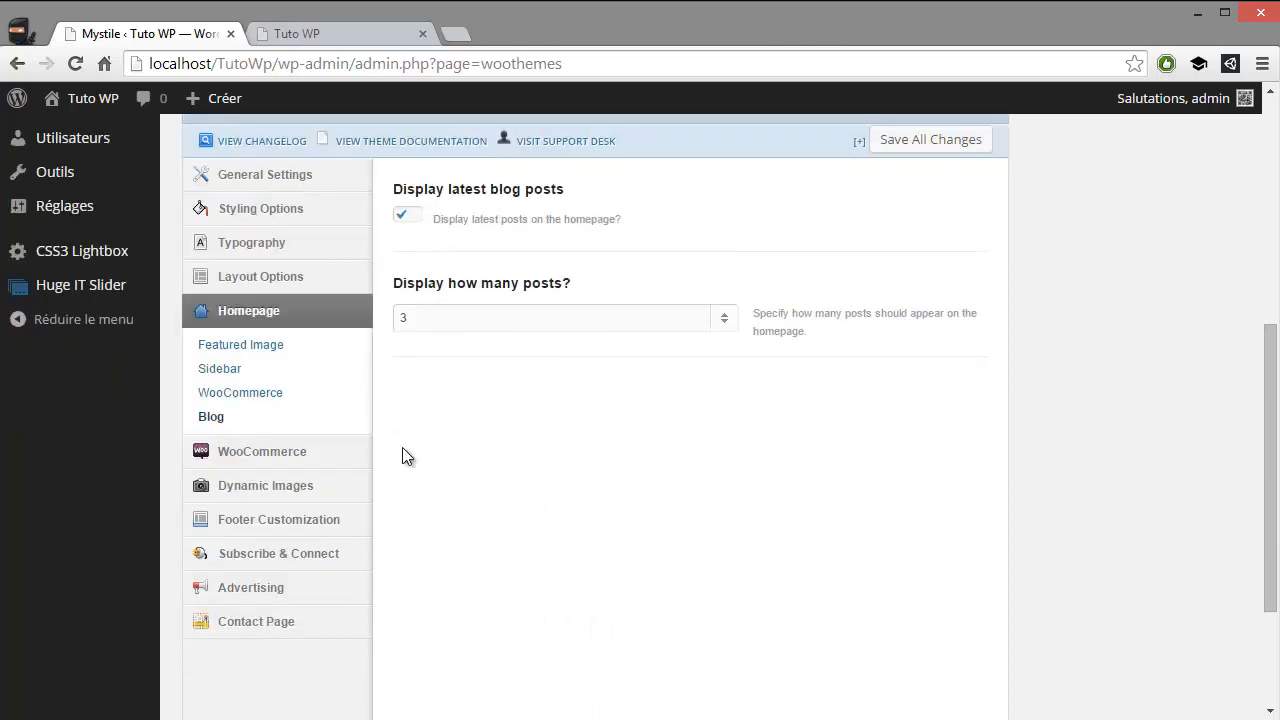
{"action": "left_click", "coordinate": [265, 451]}
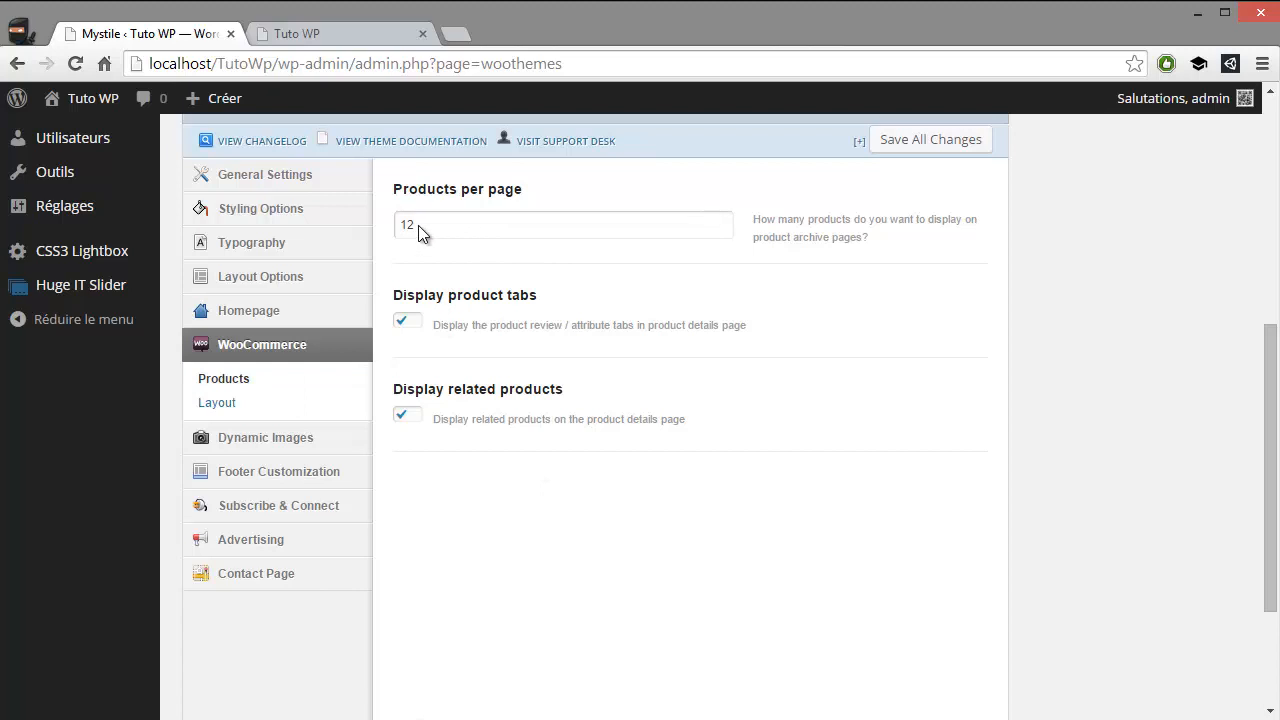
{"action": "left_click", "coordinate": [249, 402]}
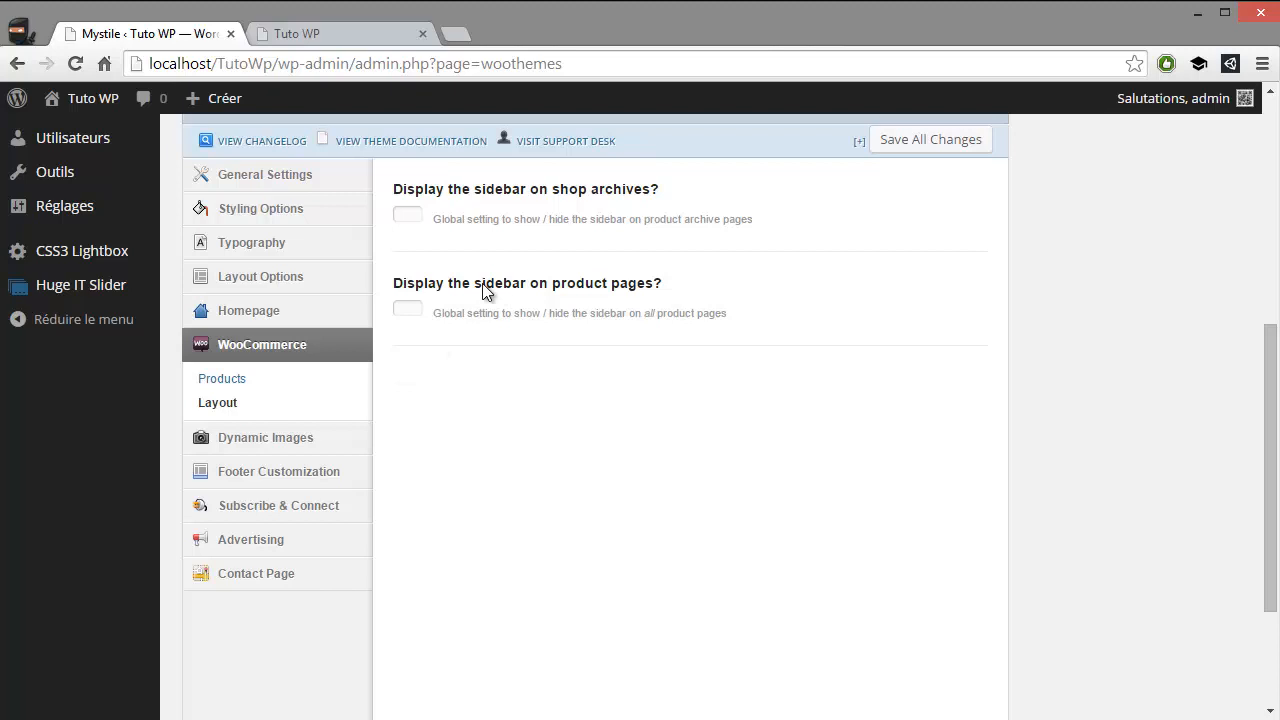
{"action": "left_click_drag", "start_coordinate": [485, 288], "coordinate": [529, 288]}
{"action": "left_click_drag", "start_coordinate": [462, 192], "coordinate": [560, 192]}
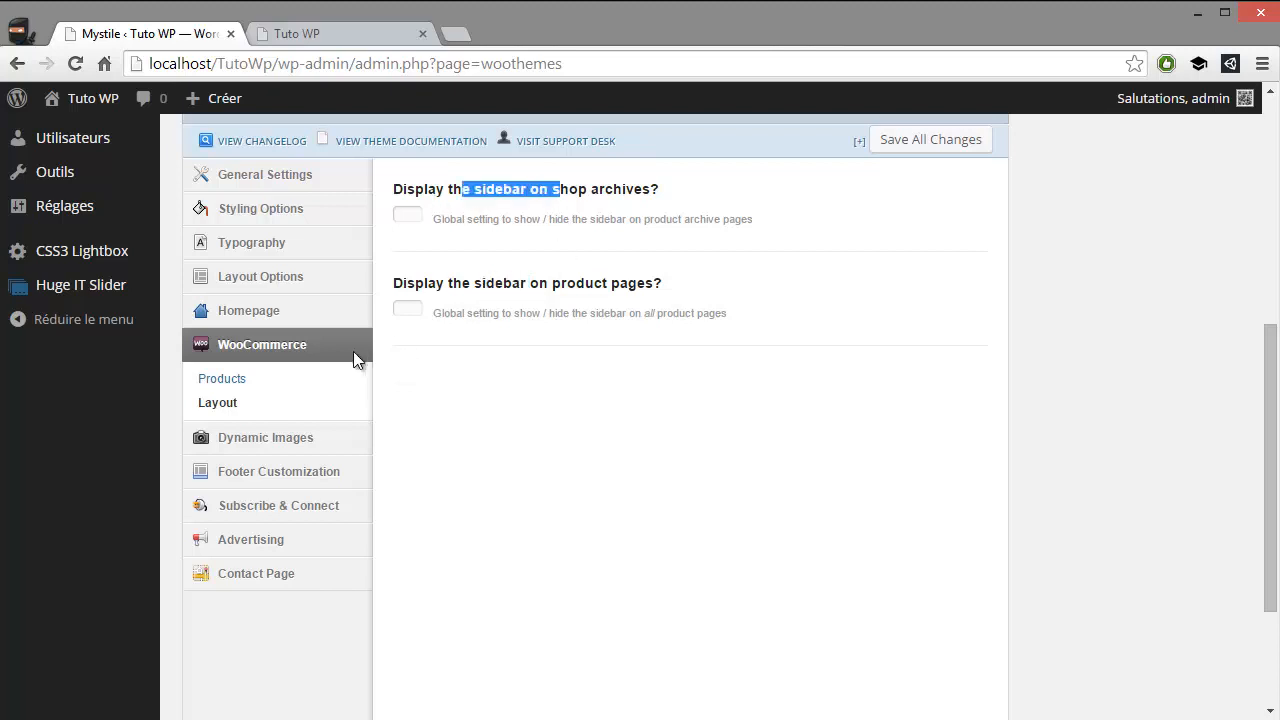
Review the Resizer Settings in the theme's Dynamic Images options
{"action": "mouse_move", "coordinate": [308, 440]}
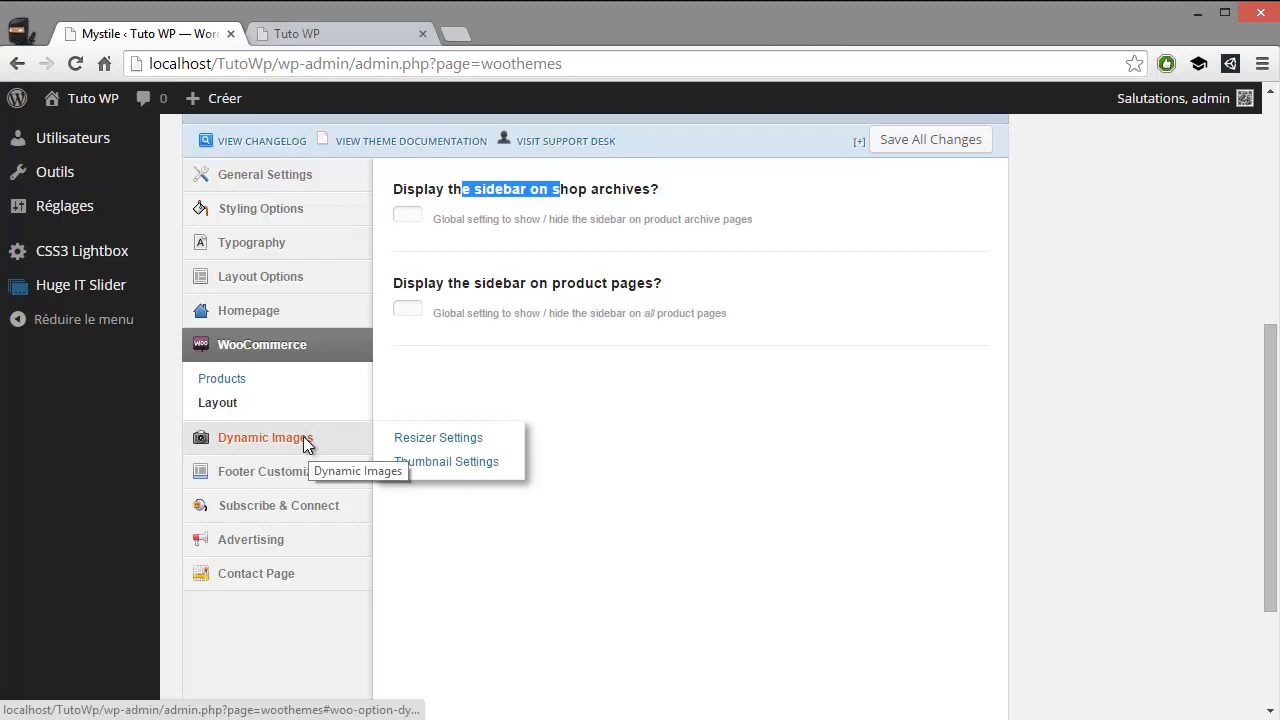
{"action": "left_click", "coordinate": [303, 436]}
{"action": "scroll", "coordinate": [323, 413], "scroll_direction": "down", "scroll_amount": 3}
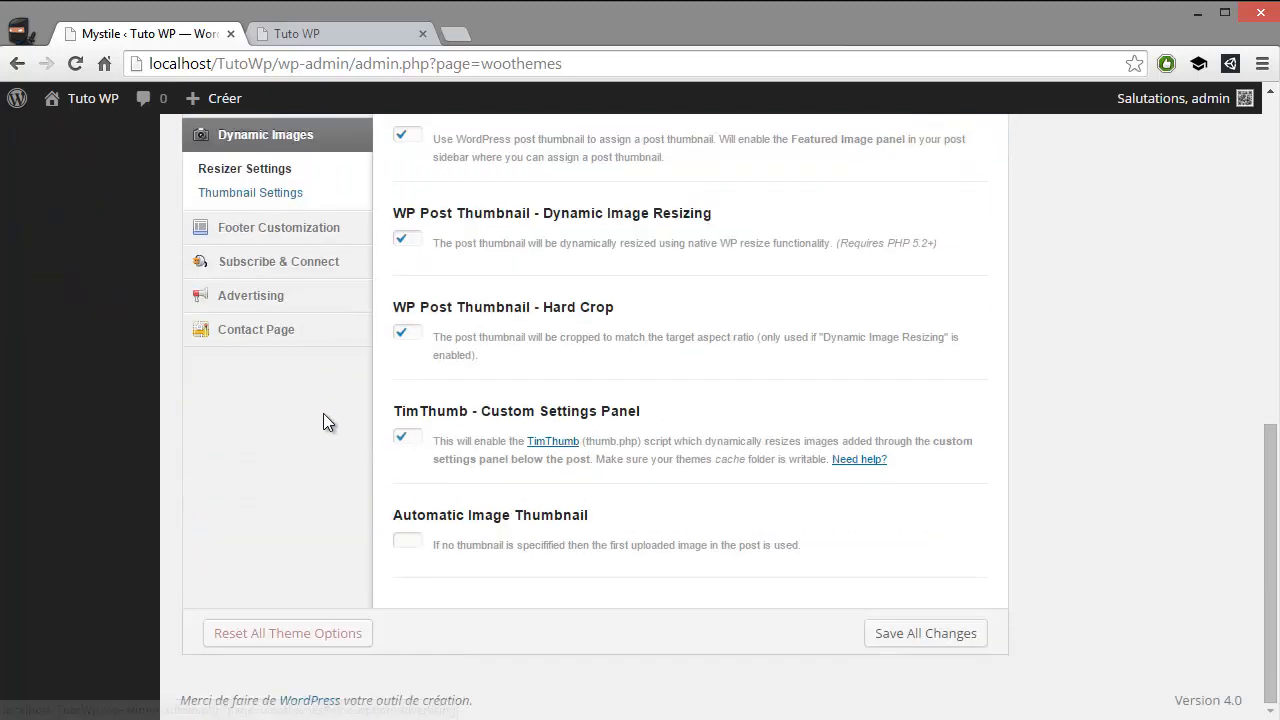
{"action": "scroll", "coordinate": [323, 421], "scroll_direction": "up", "scroll_amount": 3}
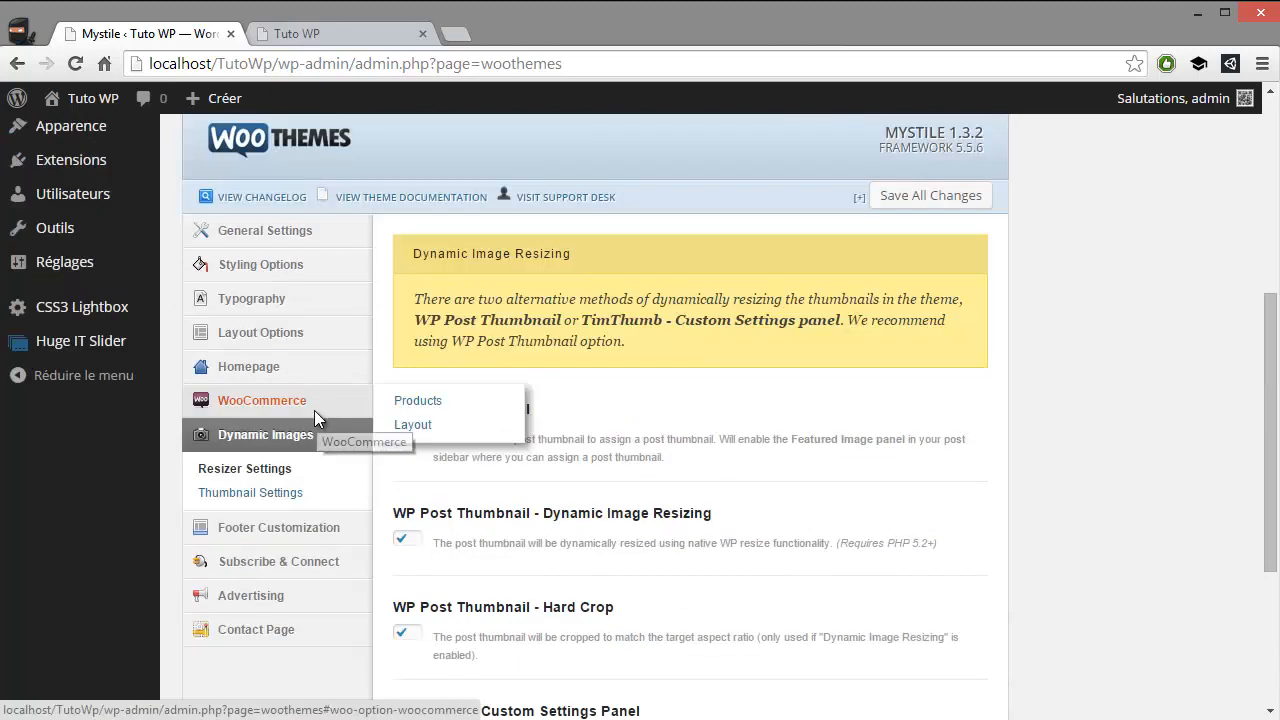
{"action": "scroll", "coordinate": [314, 410], "scroll_direction": "down", "scroll_amount": 1}
Examine the Footer Customization options, including the footer widget areas, custom affiliate link and custom footer texts
{"action": "left_click", "coordinate": [278, 428]}
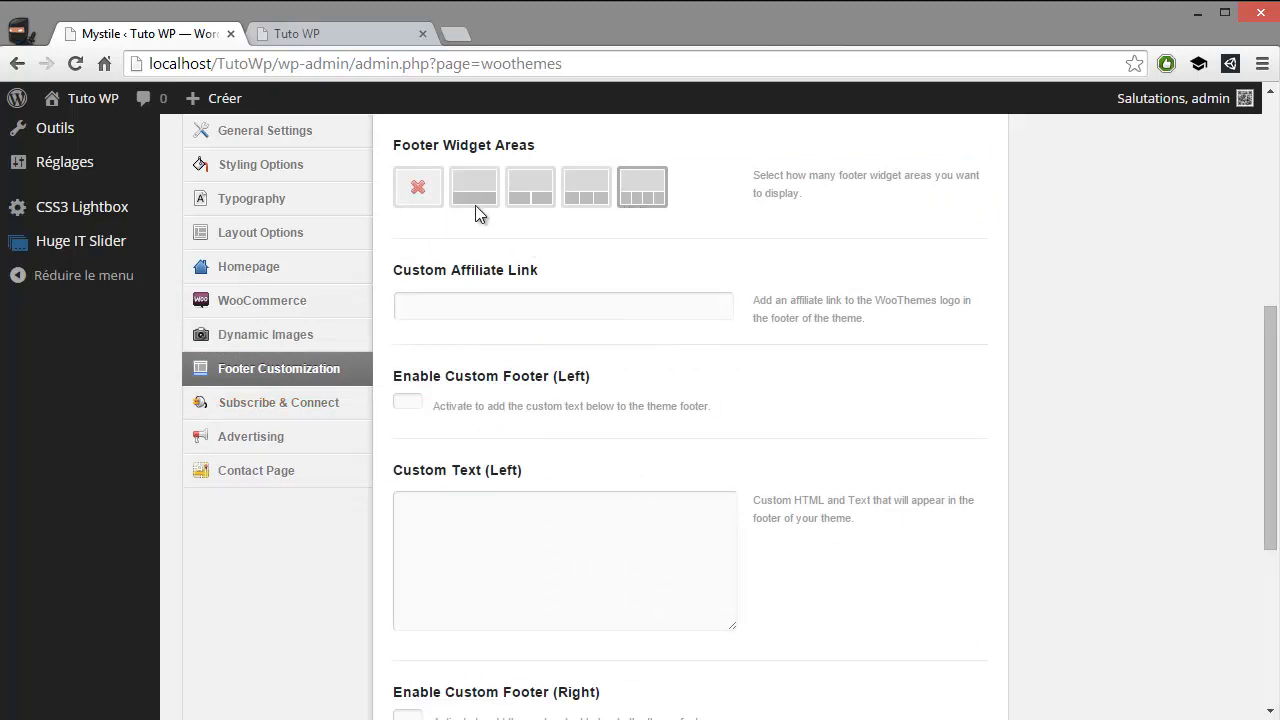
{"action": "scroll", "coordinate": [560, 226], "scroll_direction": "down", "scroll_amount": 1}
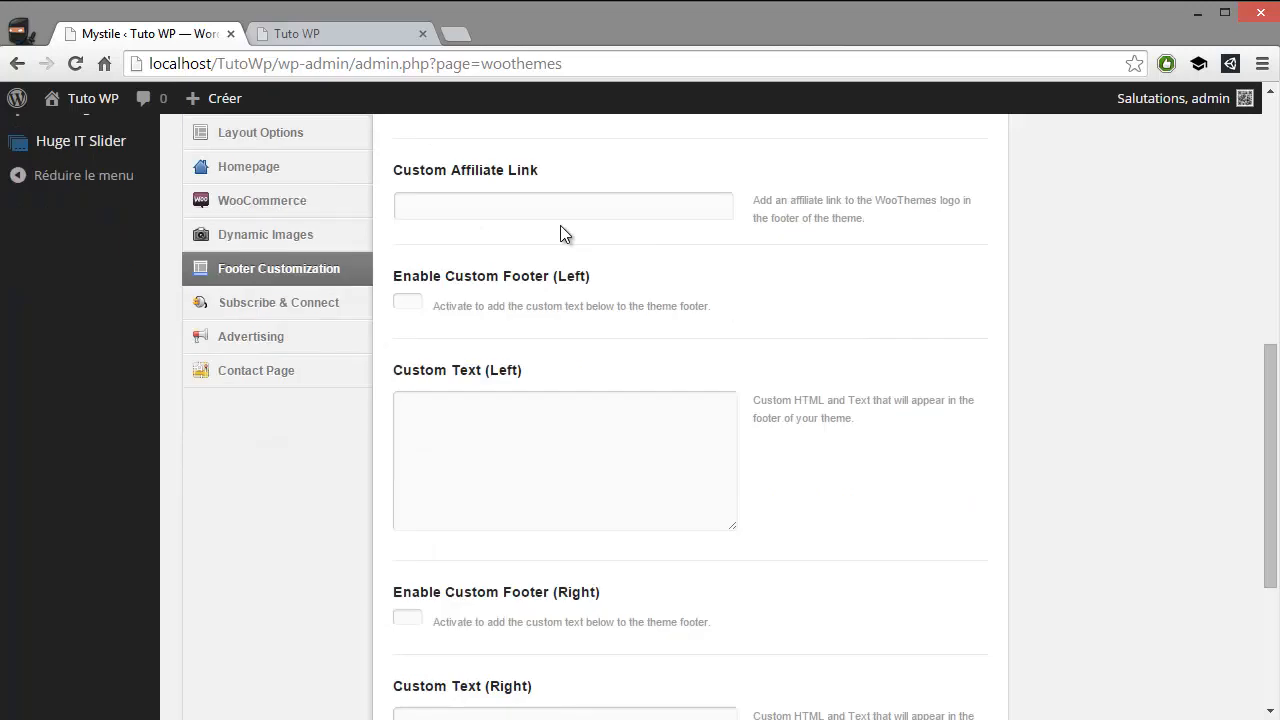
{"action": "left_click", "coordinate": [470, 440]}
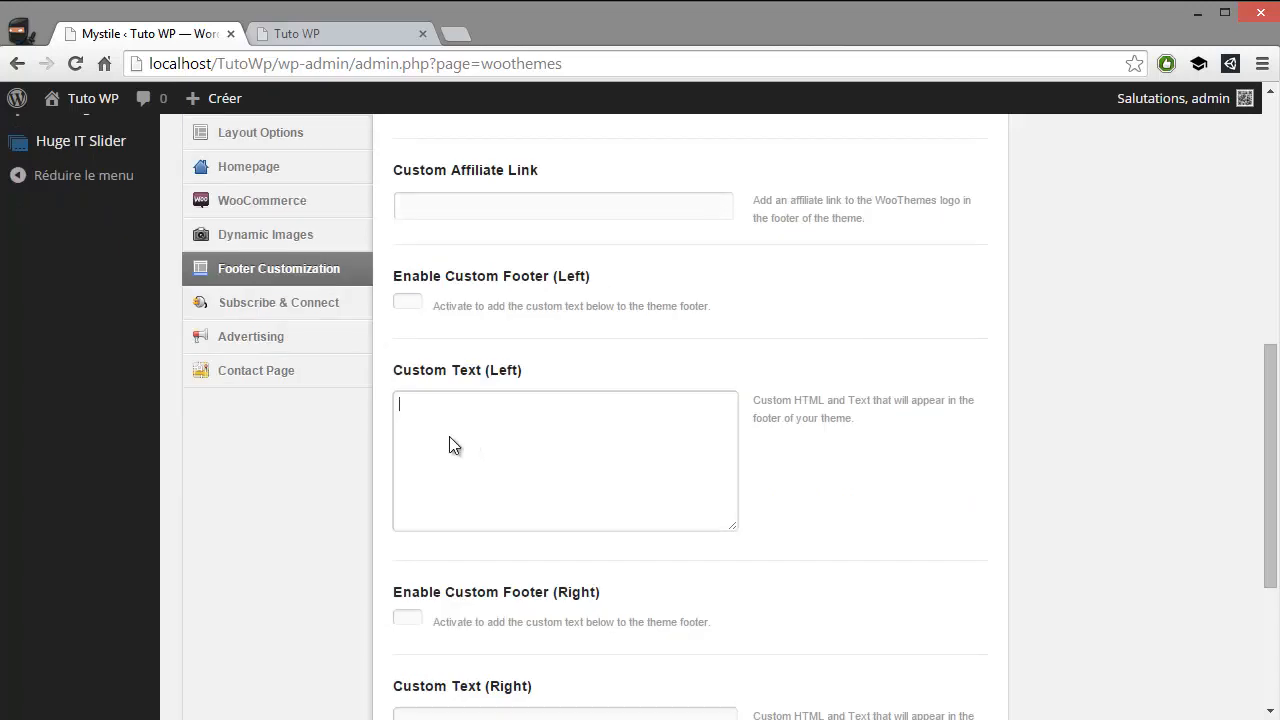
{"action": "scroll", "coordinate": [676, 446], "scroll_direction": "down", "scroll_amount": 1}
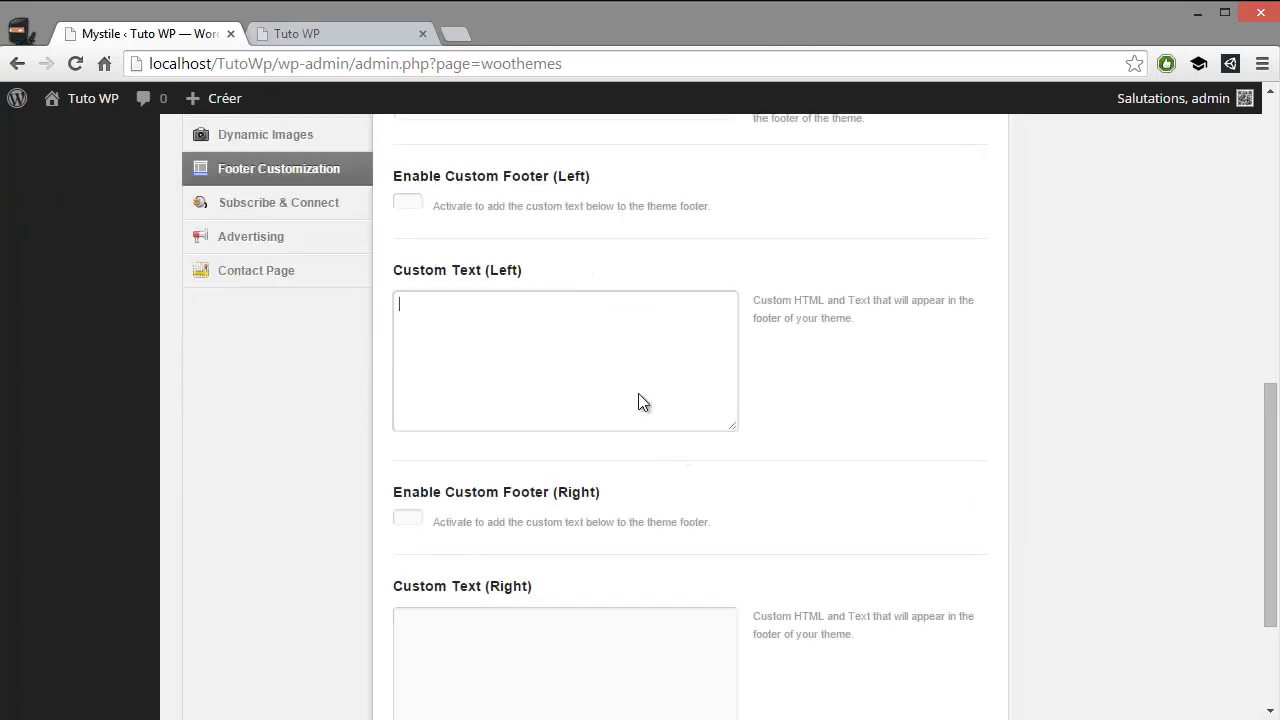
{"action": "scroll", "coordinate": [590, 452], "scroll_direction": "down", "scroll_amount": 2}
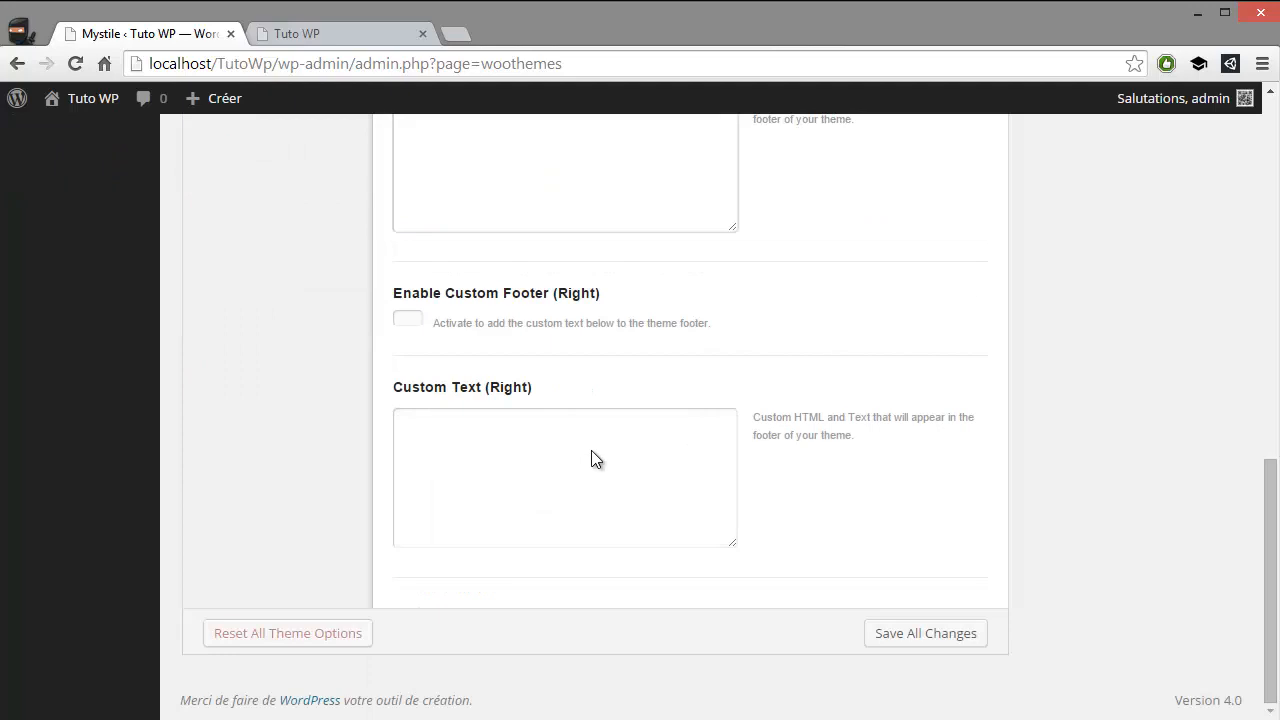
{"action": "scroll", "coordinate": [591, 450], "scroll_direction": "up", "scroll_amount": 2}
{"action": "scroll", "coordinate": [590, 448], "scroll_direction": "down", "scroll_amount": 2}
{"action": "scroll", "coordinate": [588, 446], "scroll_direction": "up", "scroll_amount": 3}
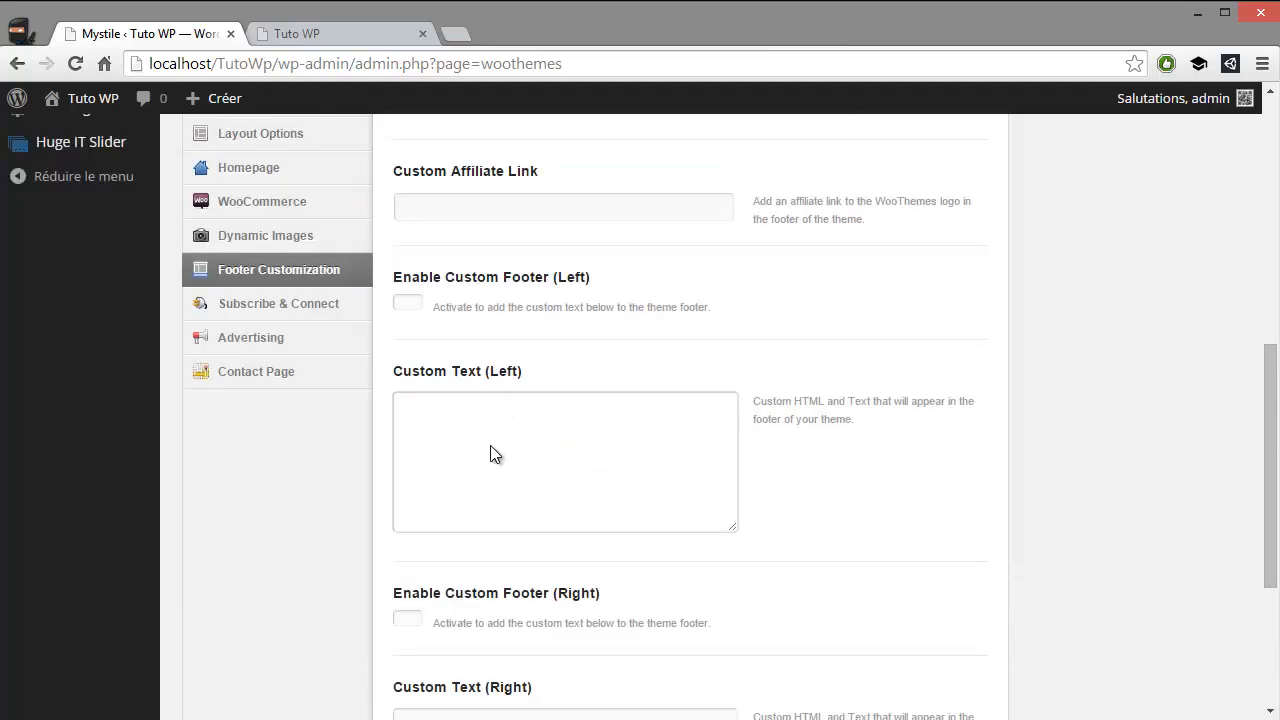
{"action": "scroll", "coordinate": [490, 453], "scroll_direction": "down", "scroll_amount": 2}
{"action": "key", "text": "Tab"}
{"action": "scroll", "coordinate": [331, 434], "scroll_direction": "up", "scroll_amount": 1}
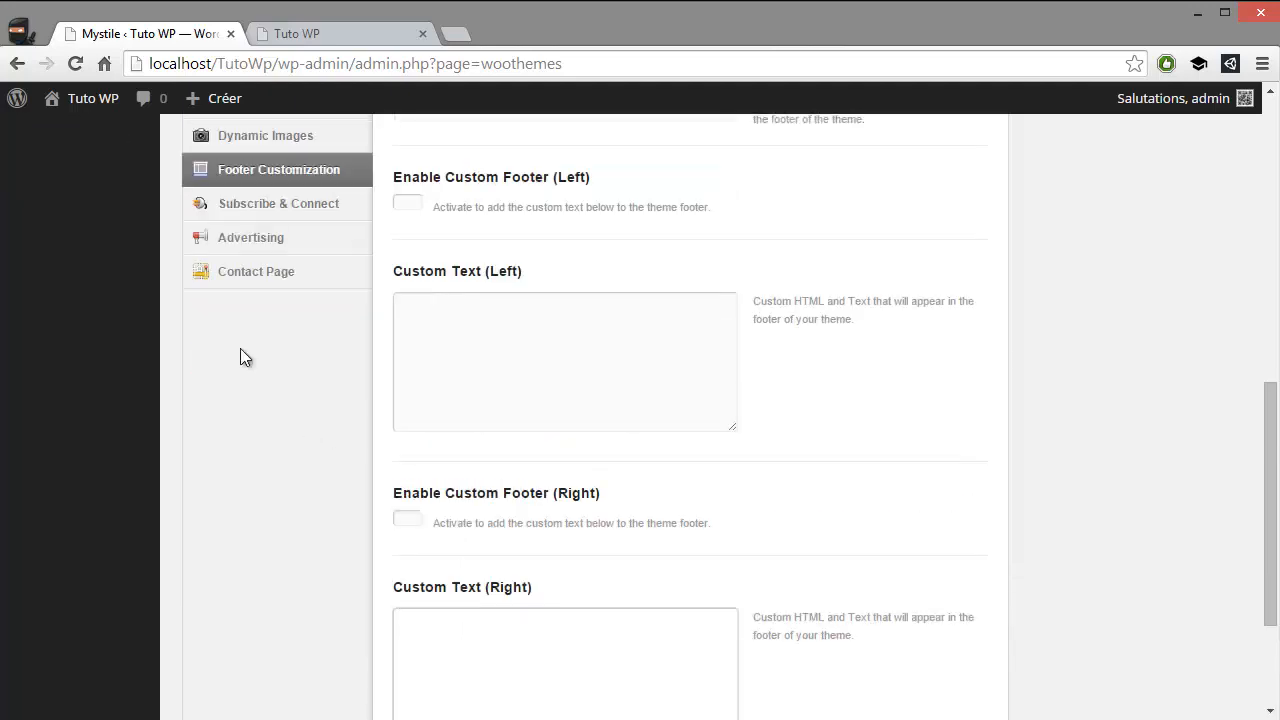
Review the Subscribe & Connect setup, the Adsense code field under Advertising and the Contact Page's contact information options
{"action": "left_click", "coordinate": [272, 212]}
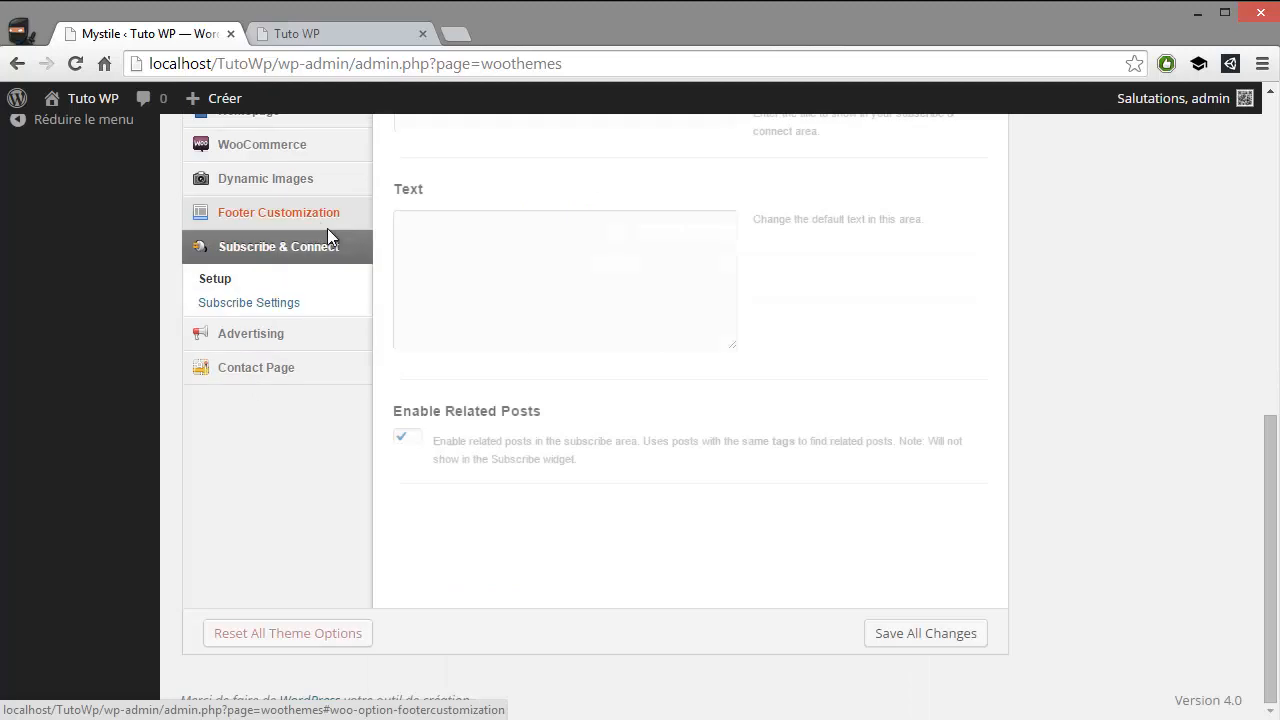
{"action": "scroll", "coordinate": [437, 400], "scroll_direction": "up", "scroll_amount": 3}
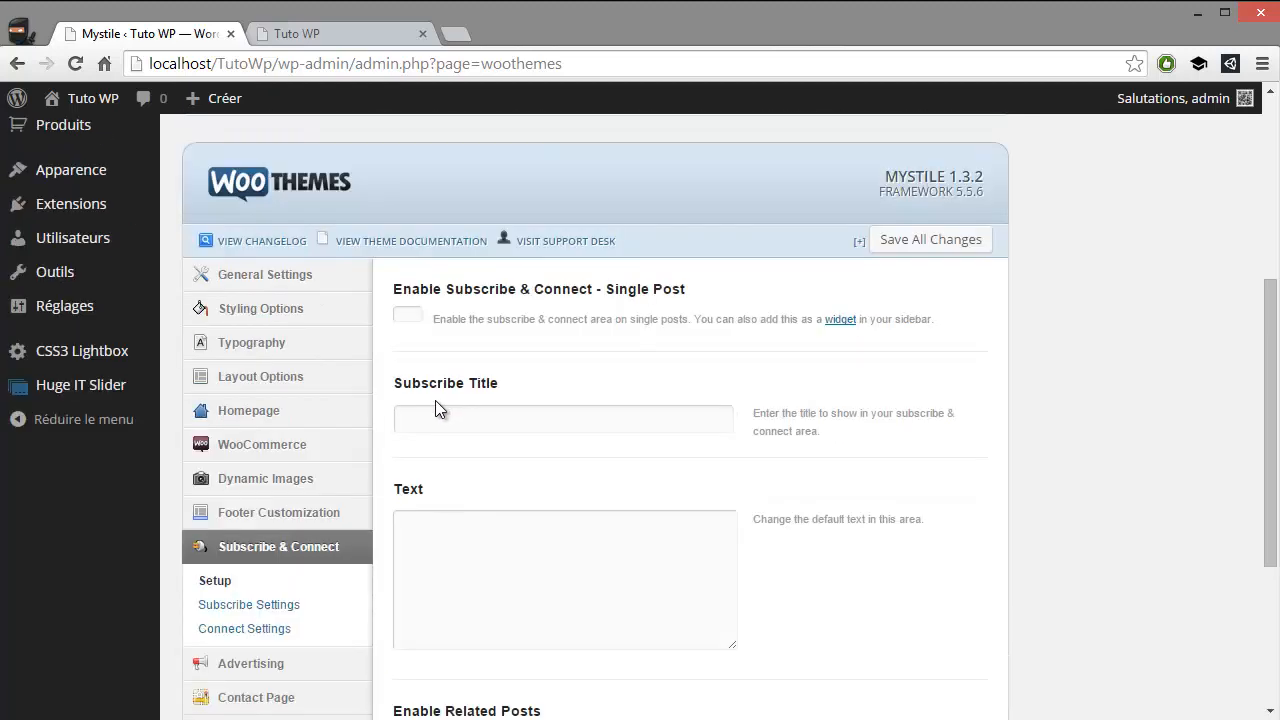
{"action": "scroll", "coordinate": [435, 408], "scroll_direction": "down", "scroll_amount": 2}
{"action": "left_click", "coordinate": [288, 462]}
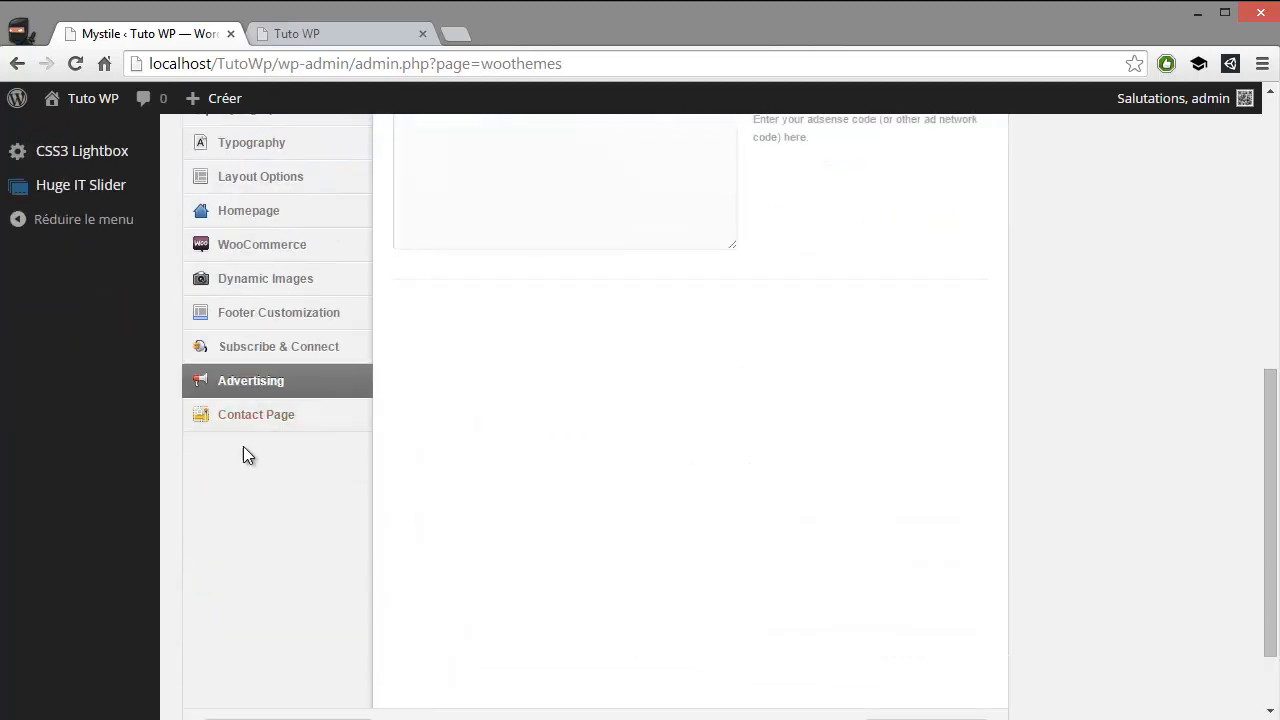
{"action": "scroll", "coordinate": [243, 446], "scroll_direction": "up", "scroll_amount": 2}
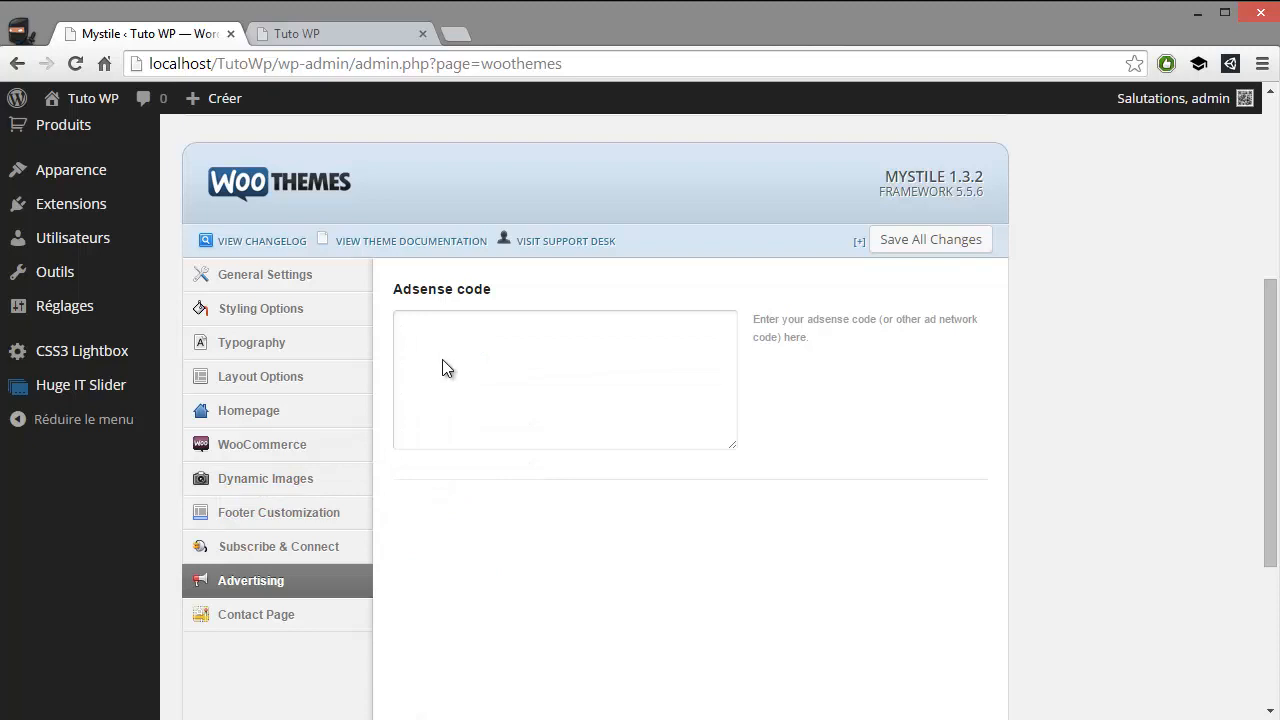
{"action": "left_click", "coordinate": [418, 350]}
{"action": "scroll", "coordinate": [577, 443], "scroll_direction": "down", "scroll_amount": 2}
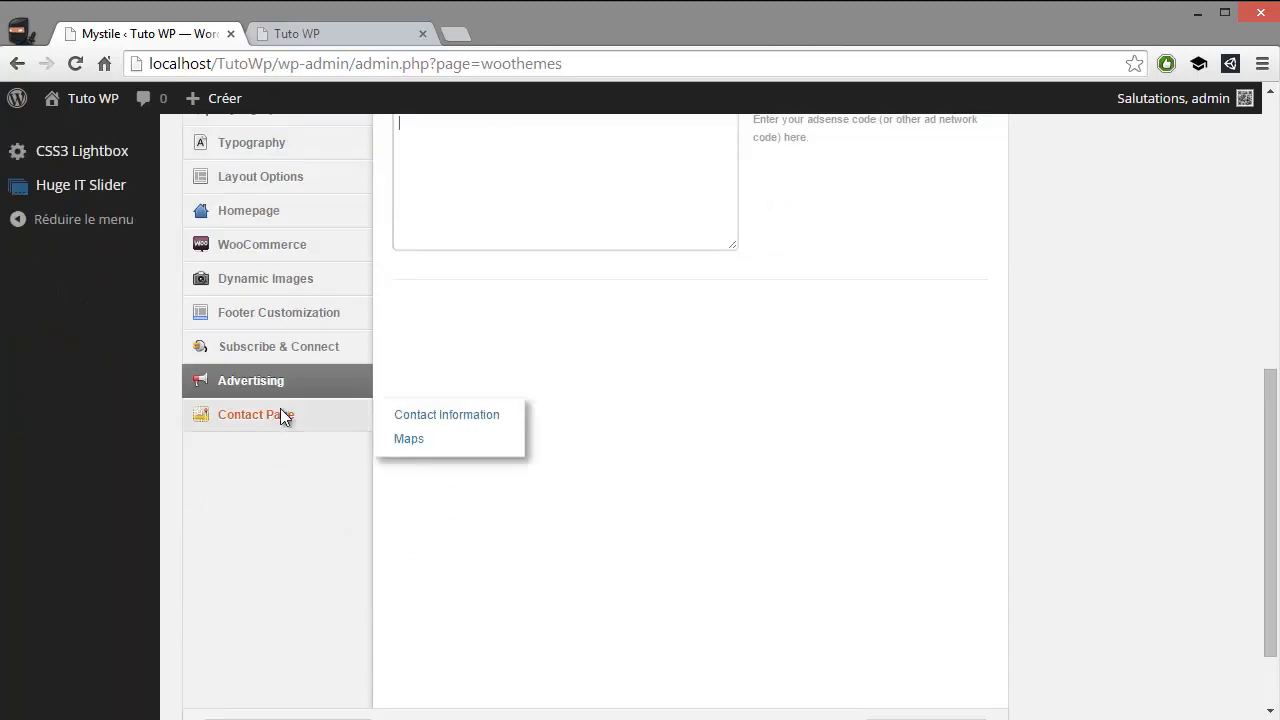
{"action": "left_click", "coordinate": [283, 420]}
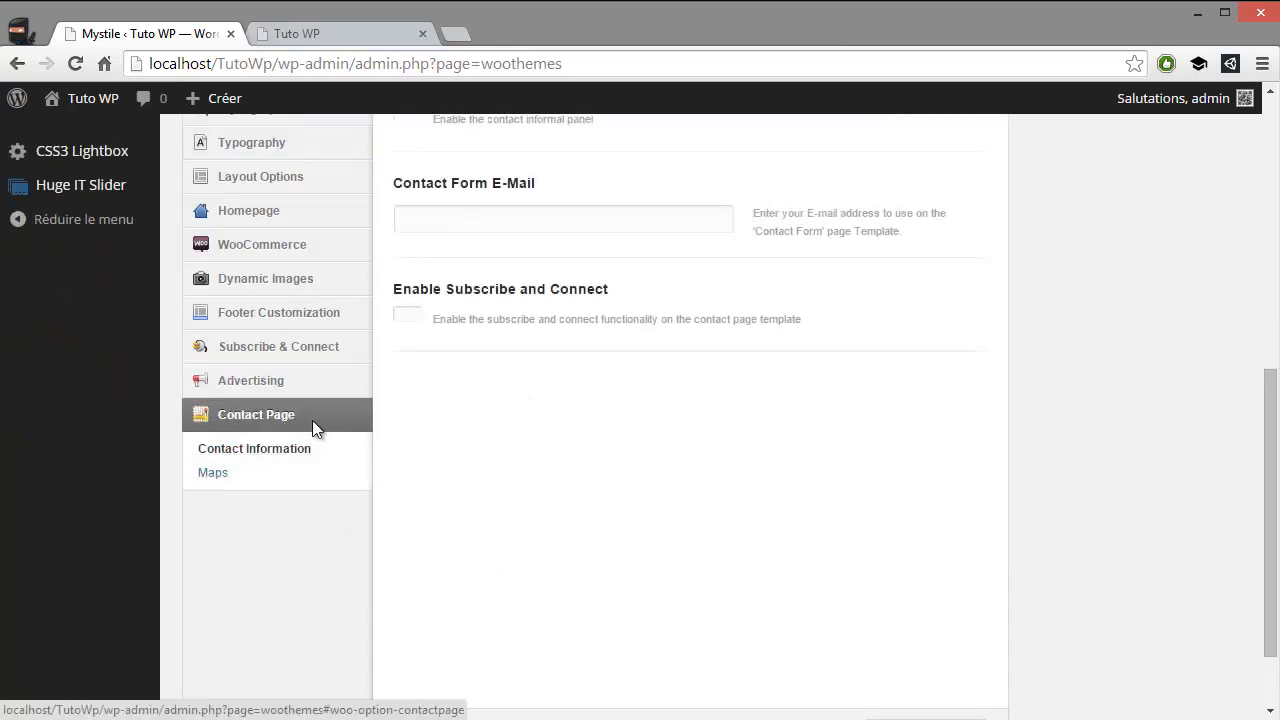
{"action": "scroll", "coordinate": [315, 420], "scroll_direction": "up", "scroll_amount": 2}
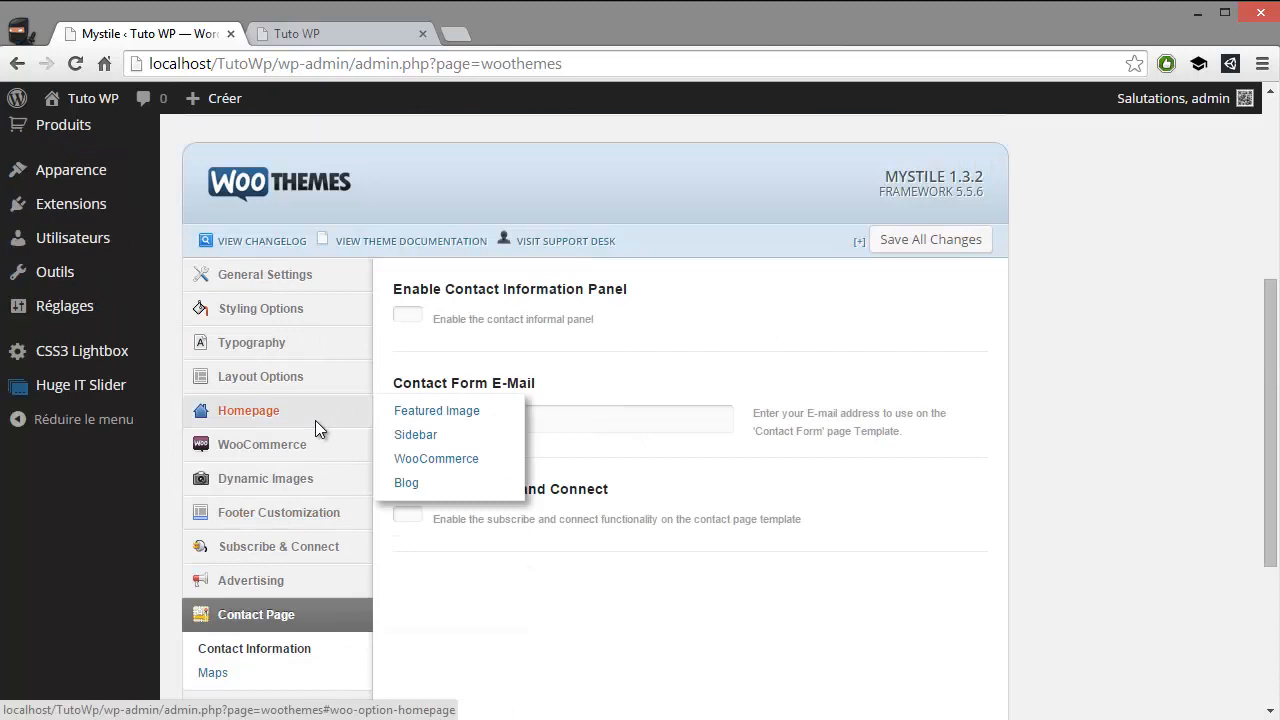
Enable the Contact Page's contact information panel and review its location name, address, telephone, fax and contact form e-mail fields
{"action": "left_click", "coordinate": [418, 316]}
{"action": "scroll", "coordinate": [472, 354], "scroll_direction": "down", "scroll_amount": 1}
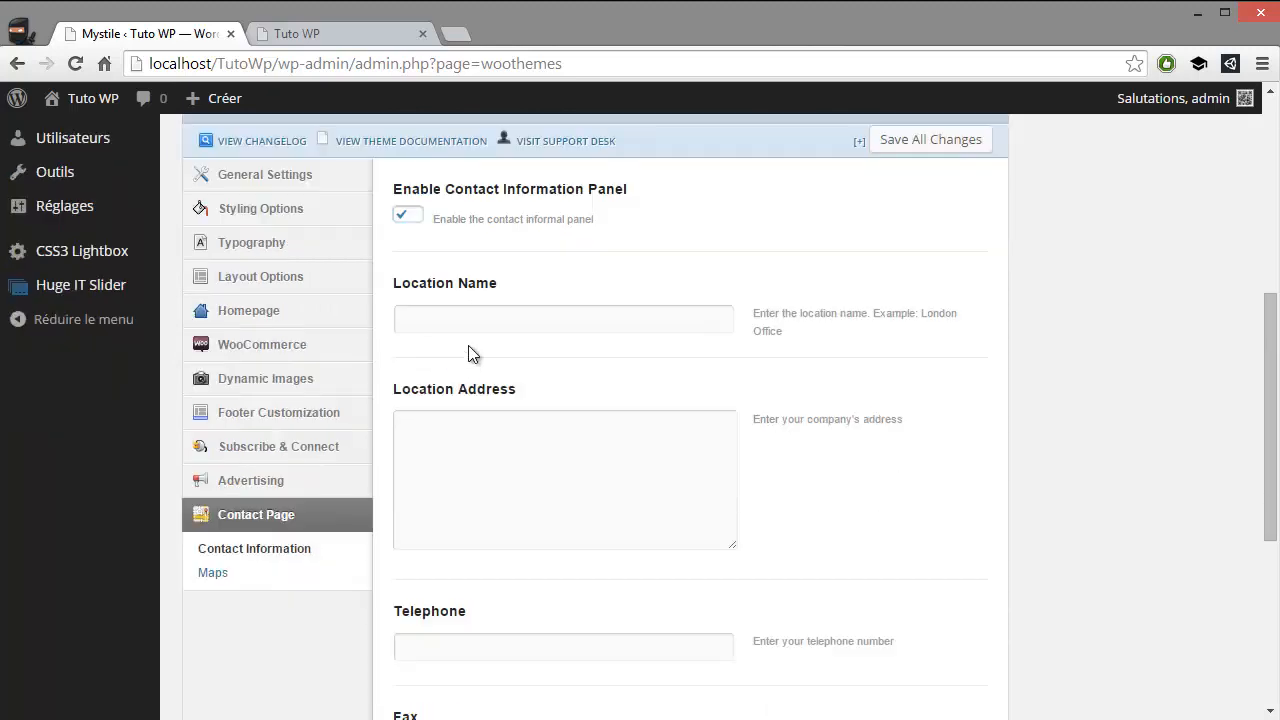
{"action": "left_click", "coordinate": [467, 319]}
{"action": "left_click", "coordinate": [478, 425]}
{"action": "left_click", "coordinate": [480, 318]}
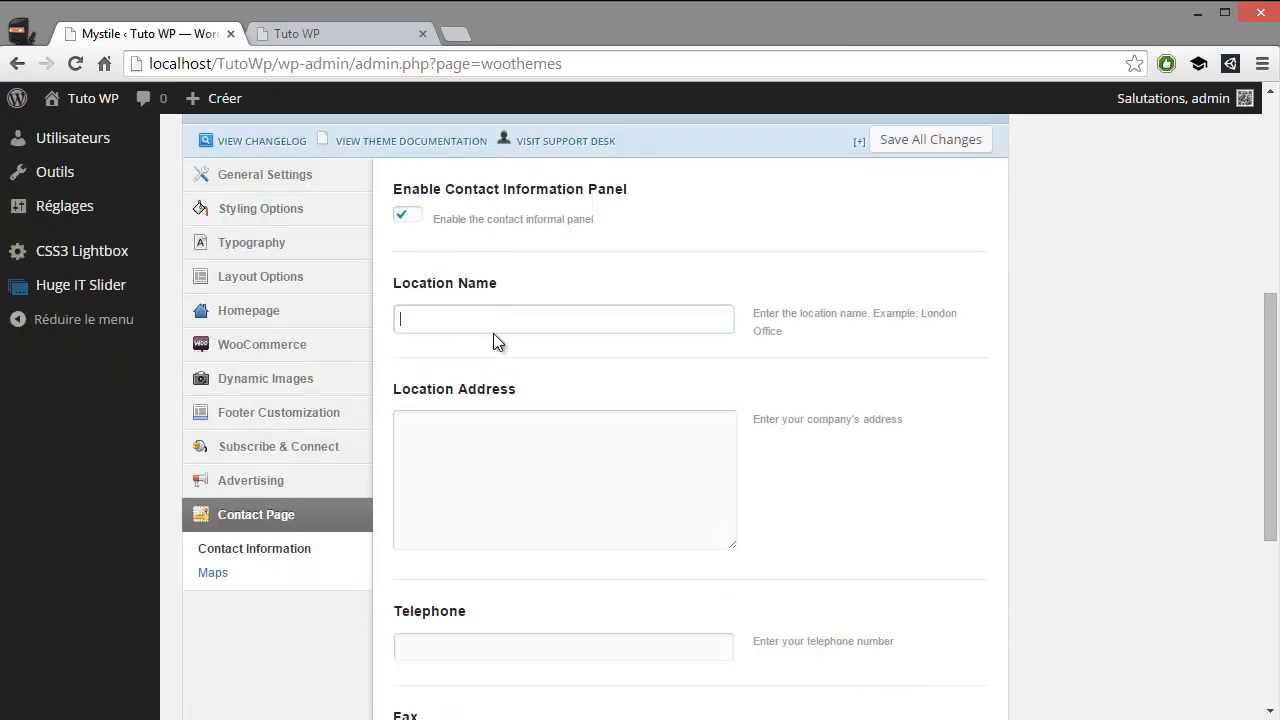
{"action": "scroll", "coordinate": [471, 440], "scroll_direction": "down", "scroll_amount": 4}
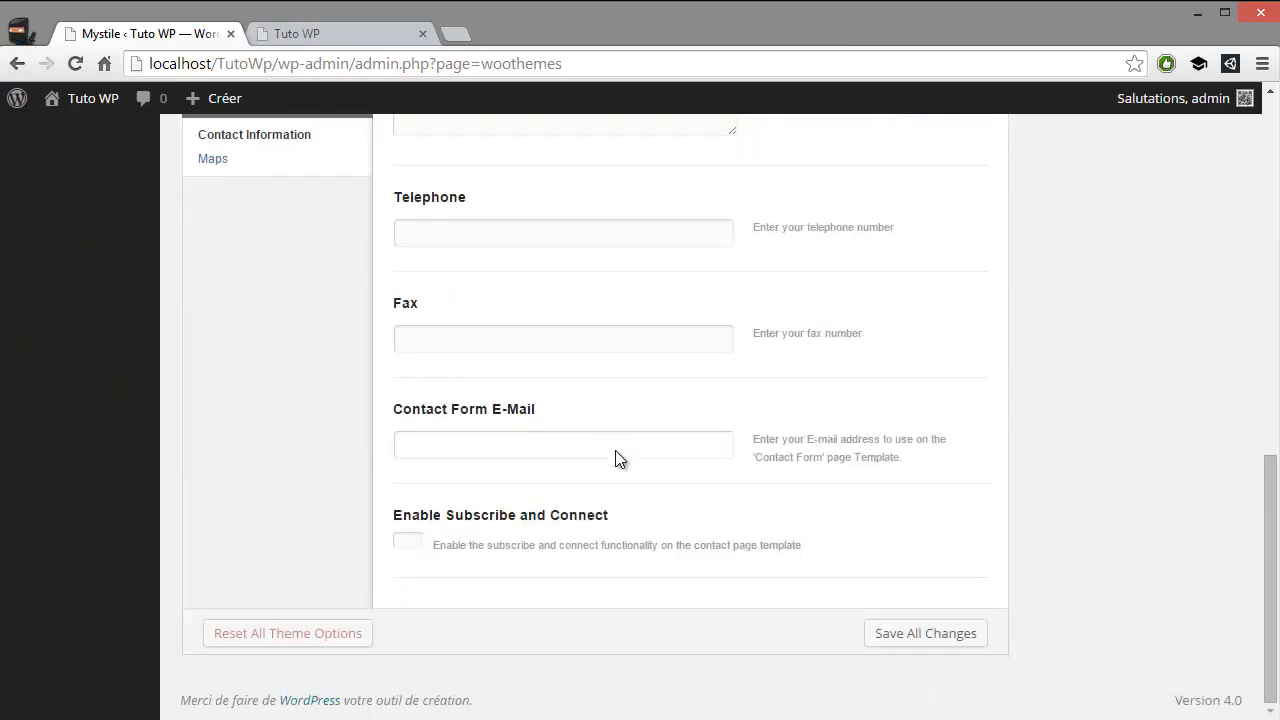
{"action": "scroll", "coordinate": [286, 486], "scroll_direction": "up", "scroll_amount": 2}
{"action": "scroll", "coordinate": [383, 500], "scroll_direction": "down", "scroll_amount": 2}
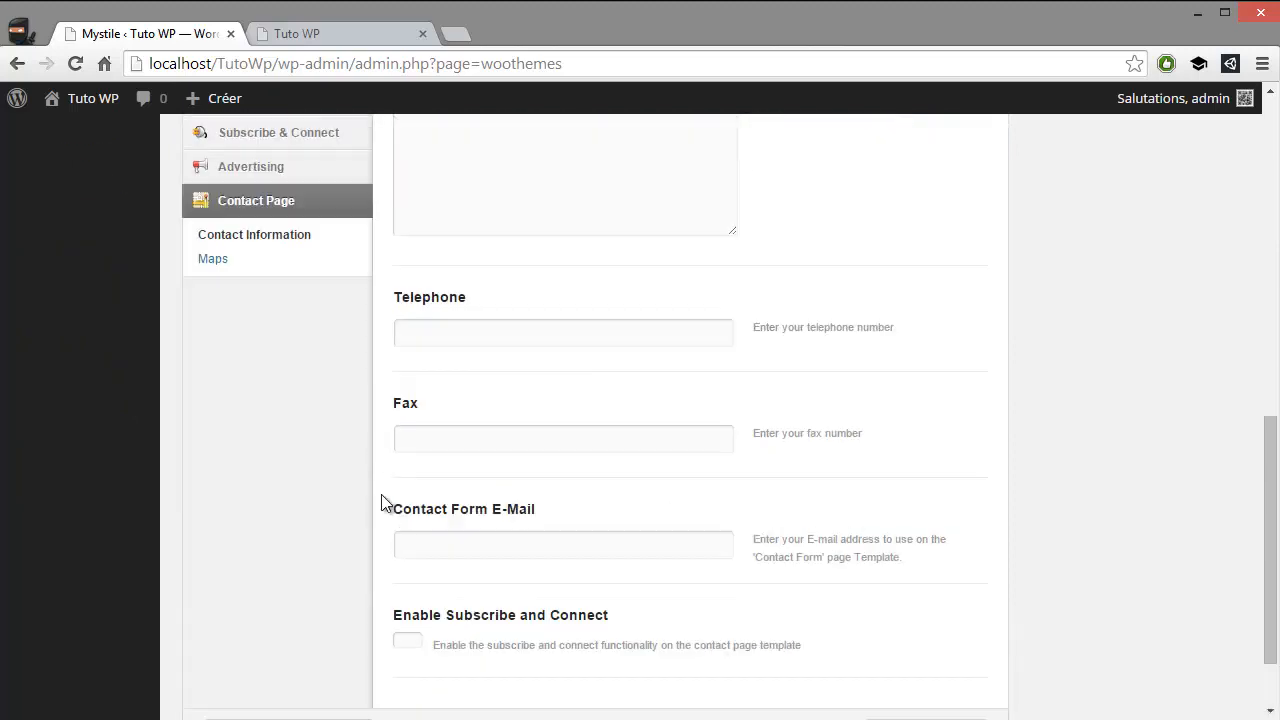
{"action": "scroll", "coordinate": [386, 486], "scroll_direction": "up", "scroll_amount": 4}
{"action": "scroll", "coordinate": [323, 500], "scroll_direction": "down", "scroll_amount": 2}
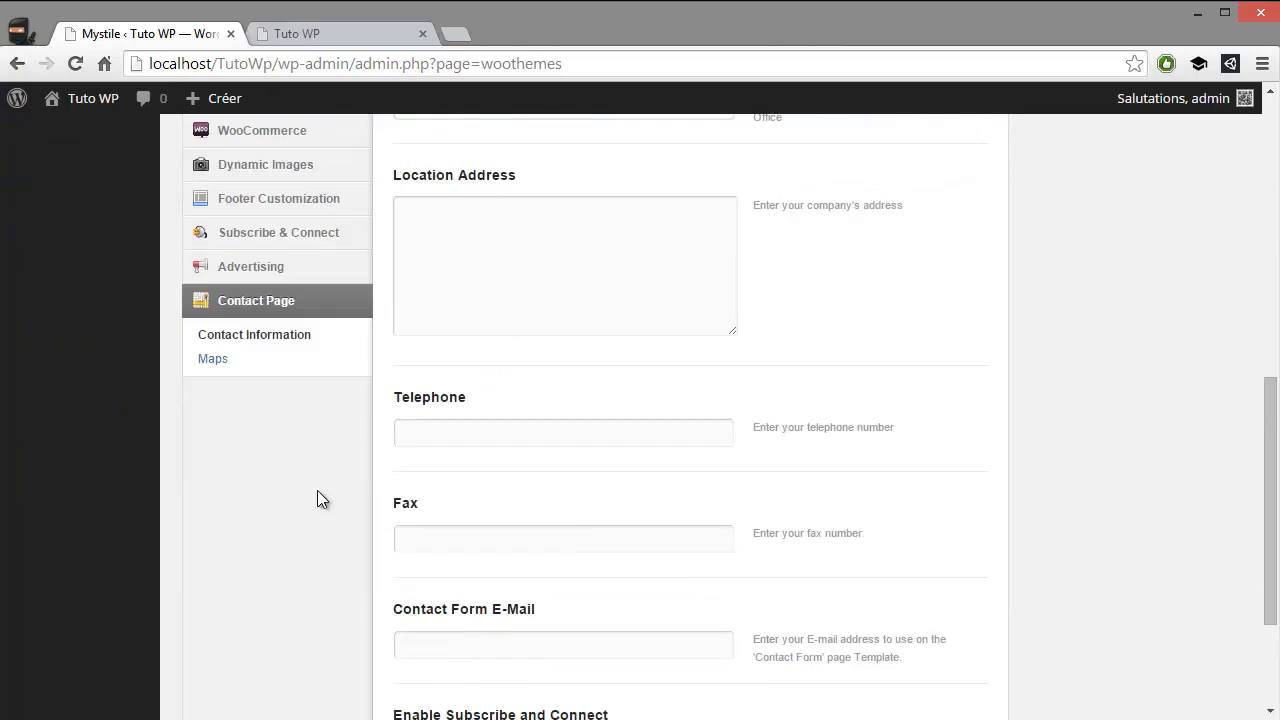
Review the Contact Page's Maps settings, including the Google Maps coordinates, map height, zoom level, map type and callout text
{"action": "left_click", "coordinate": [212, 360]}
{"action": "scroll", "coordinate": [243, 447], "scroll_direction": "up", "scroll_amount": 3}
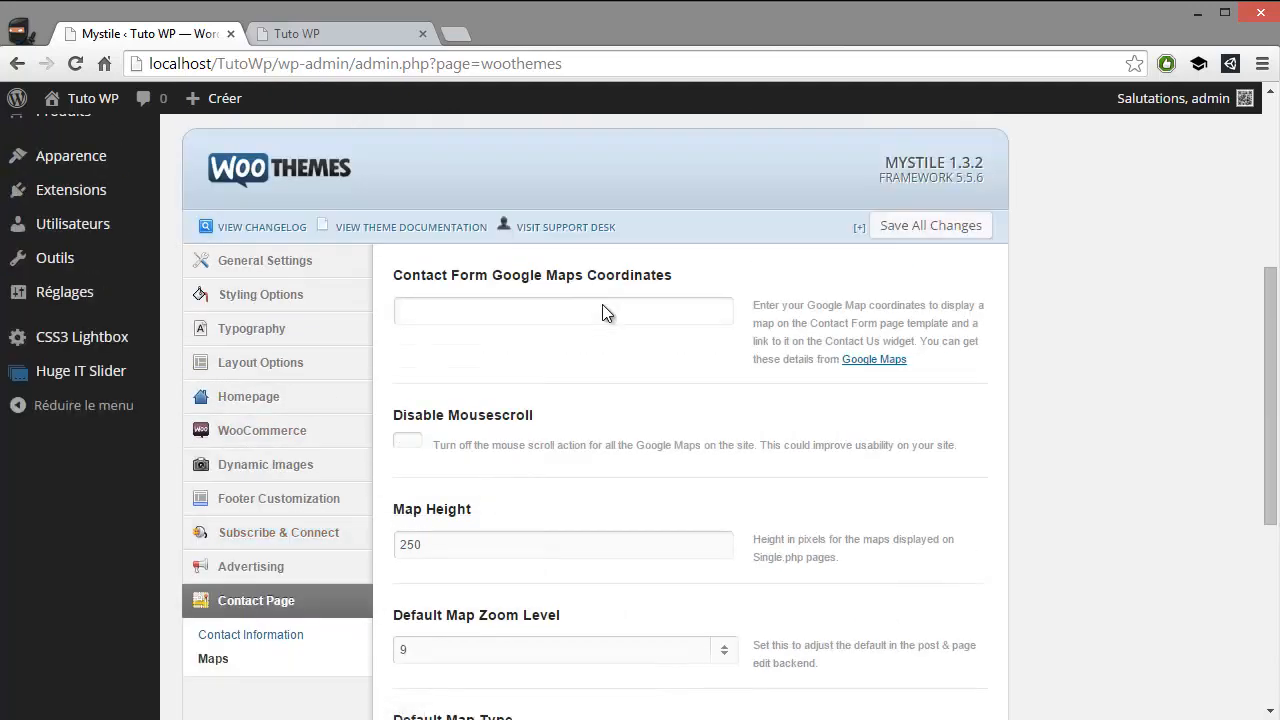
{"action": "left_click", "coordinate": [600, 313]}
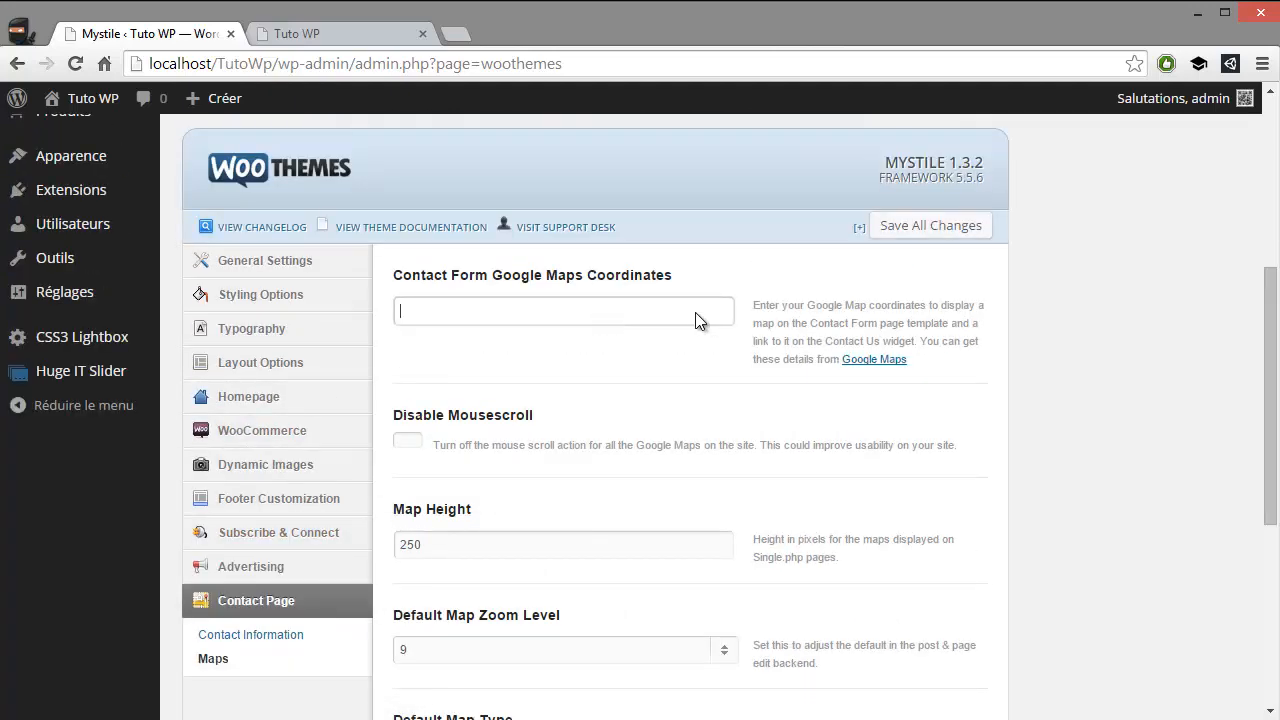
{"action": "scroll", "coordinate": [697, 320], "scroll_direction": "down", "scroll_amount": 5}
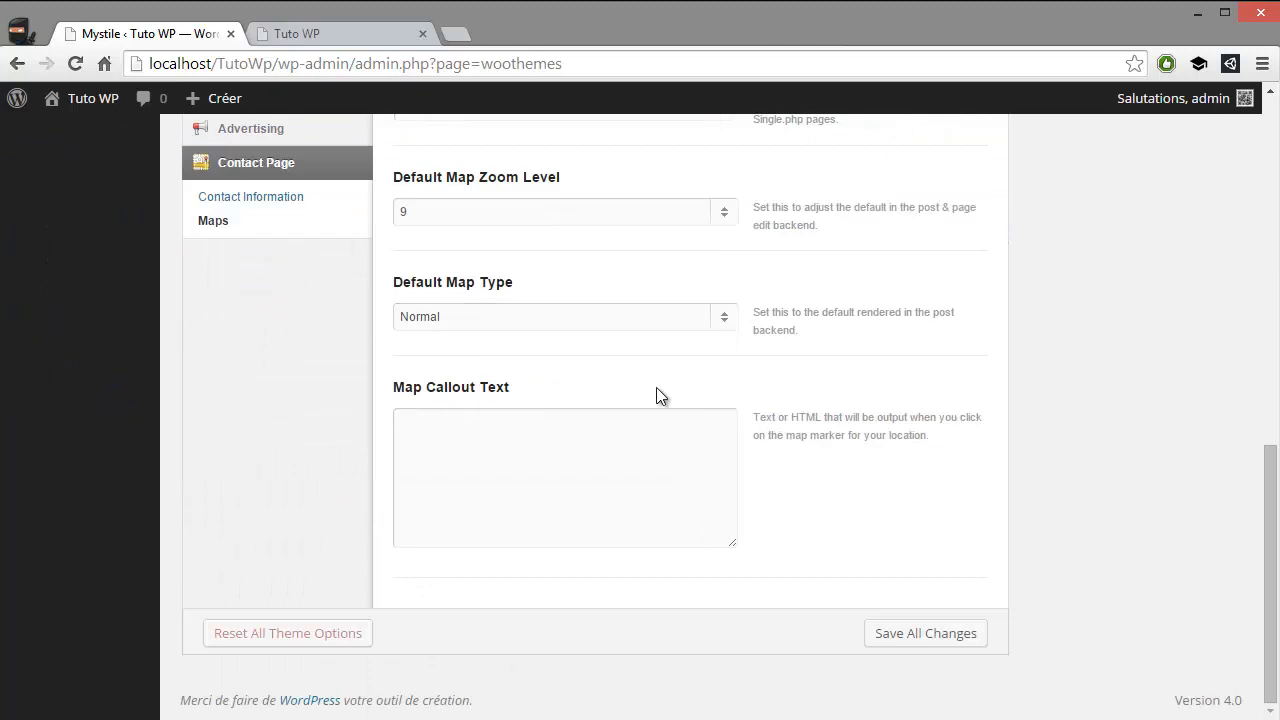
{"action": "scroll", "coordinate": [913, 515], "scroll_direction": "up", "scroll_amount": 7}
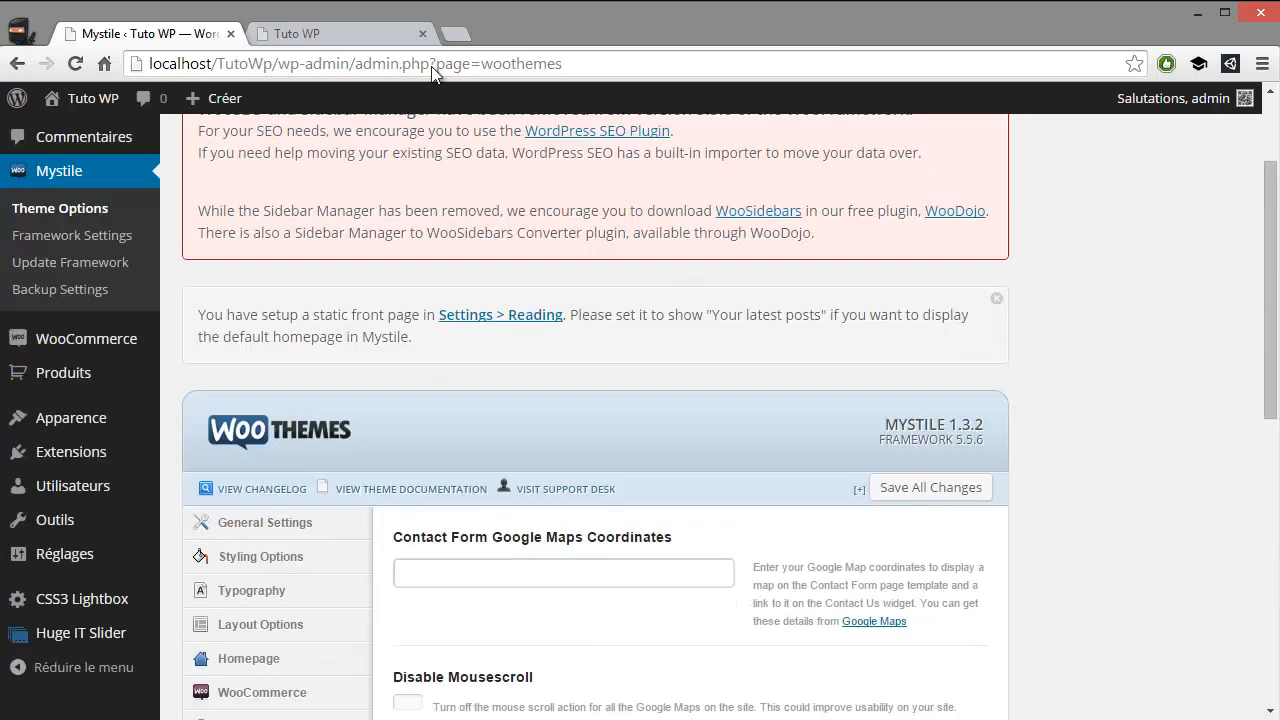
Reload the Tuto WP storefront and examine the home page's header navigation and sidebar widgets
{"action": "left_click", "coordinate": [322, 35]}
{"action": "left_click", "coordinate": [75, 64]}
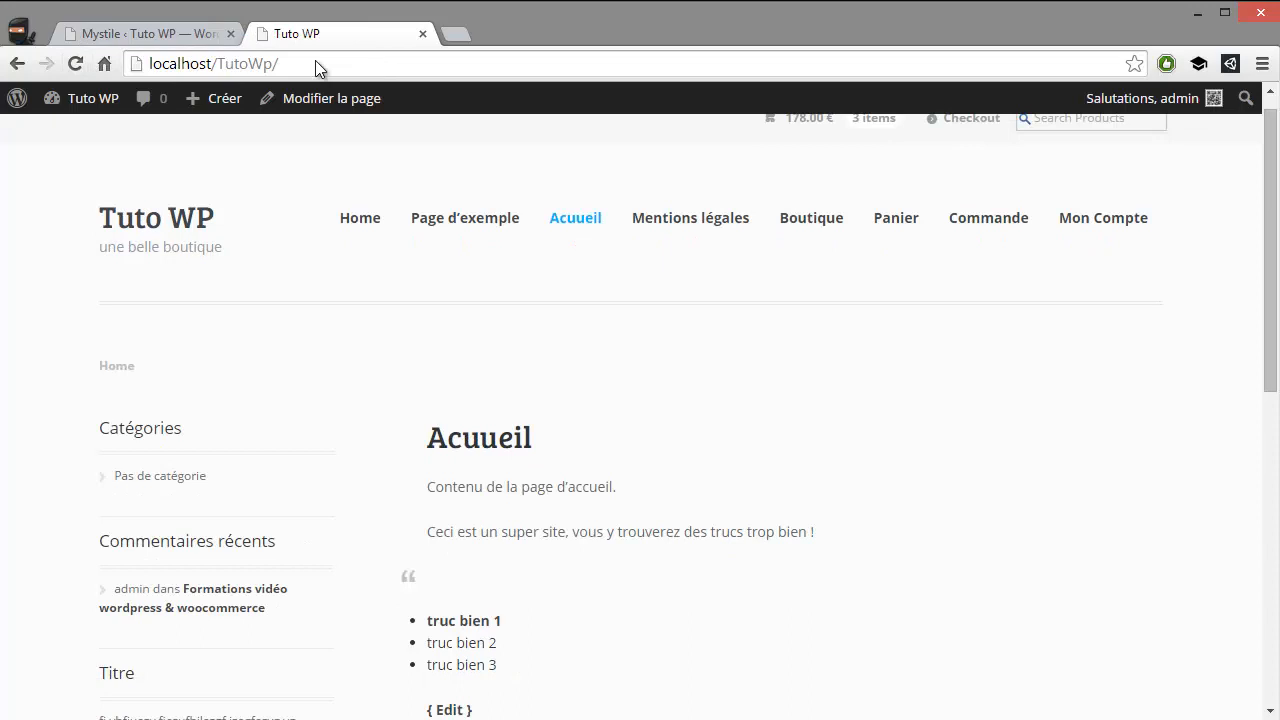
{"action": "scroll", "coordinate": [249, 208], "scroll_direction": "up", "scroll_amount": 1}
{"action": "scroll", "coordinate": [216, 264], "scroll_direction": "down", "scroll_amount": 2}
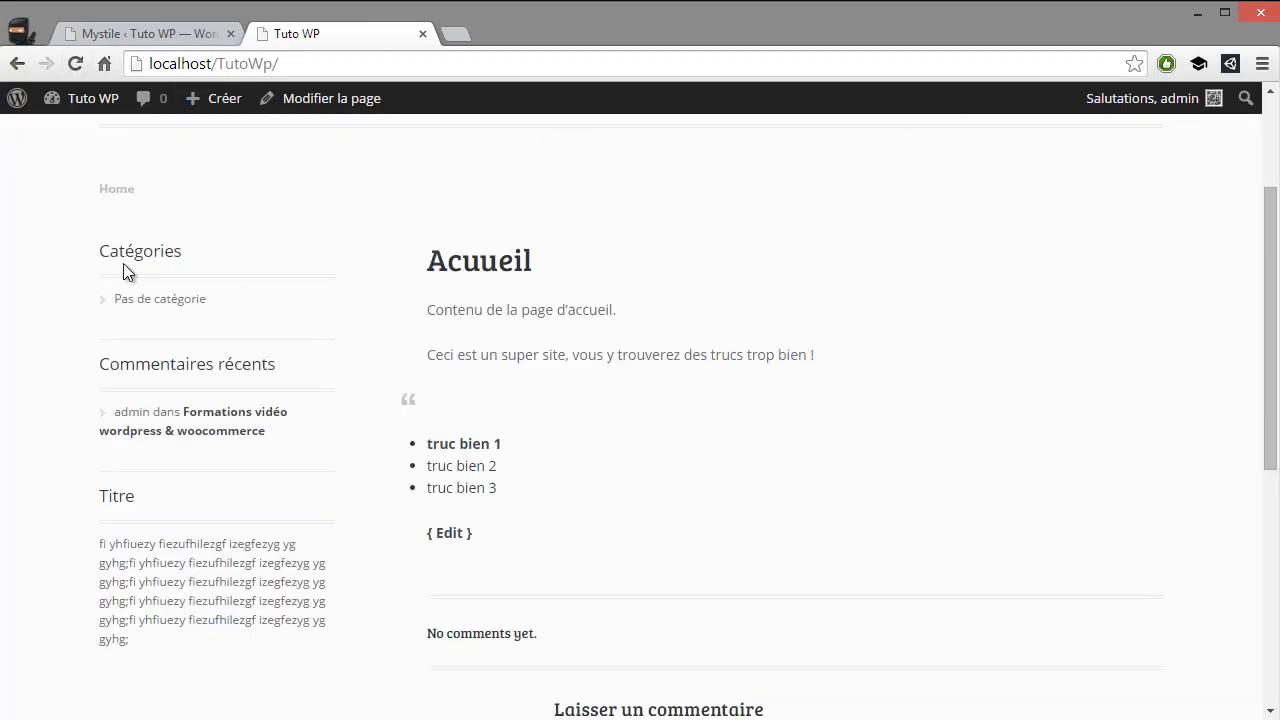
{"action": "left_click_drag", "start_coordinate": [123, 263], "coordinate": [230, 316]}
{"action": "scroll", "coordinate": [237, 314], "scroll_direction": "down", "scroll_amount": 1}
{"action": "scroll", "coordinate": [239, 314], "scroll_direction": "up", "scroll_amount": 3}
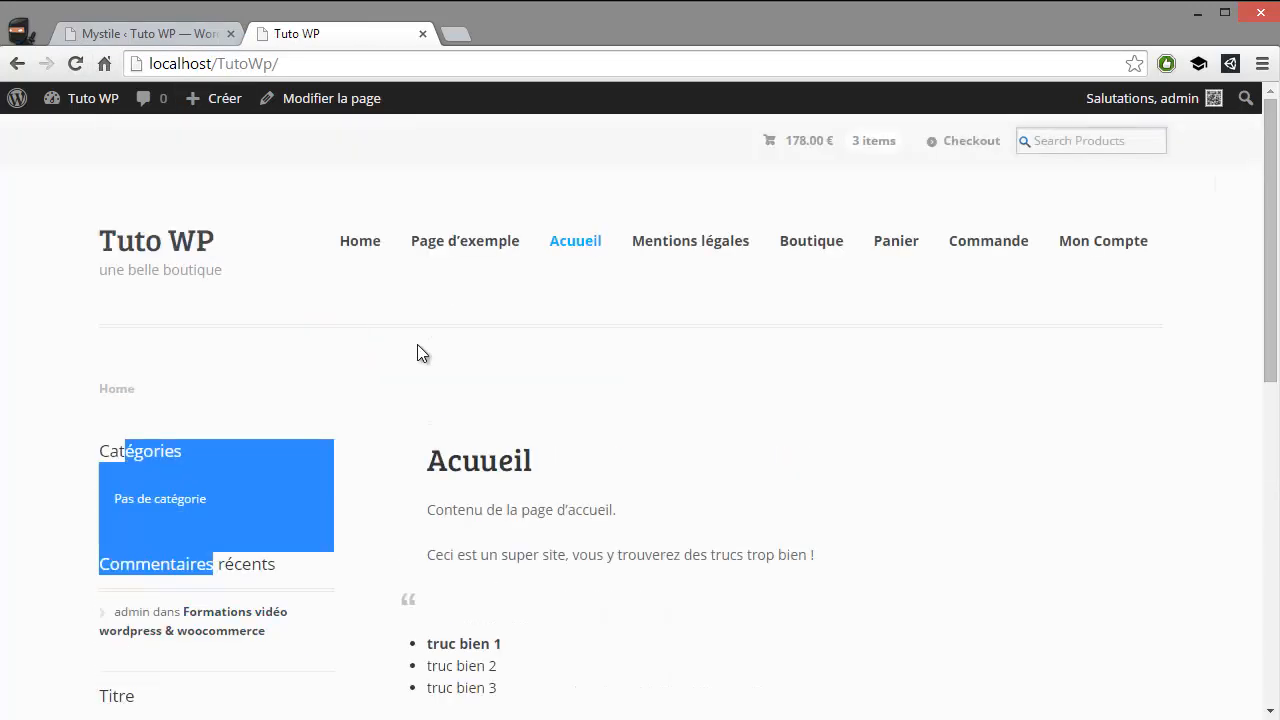
Examine the storefront home page's comment form, footer and overall layout
{"action": "scroll", "coordinate": [440, 350], "scroll_direction": "down", "scroll_amount": 7}
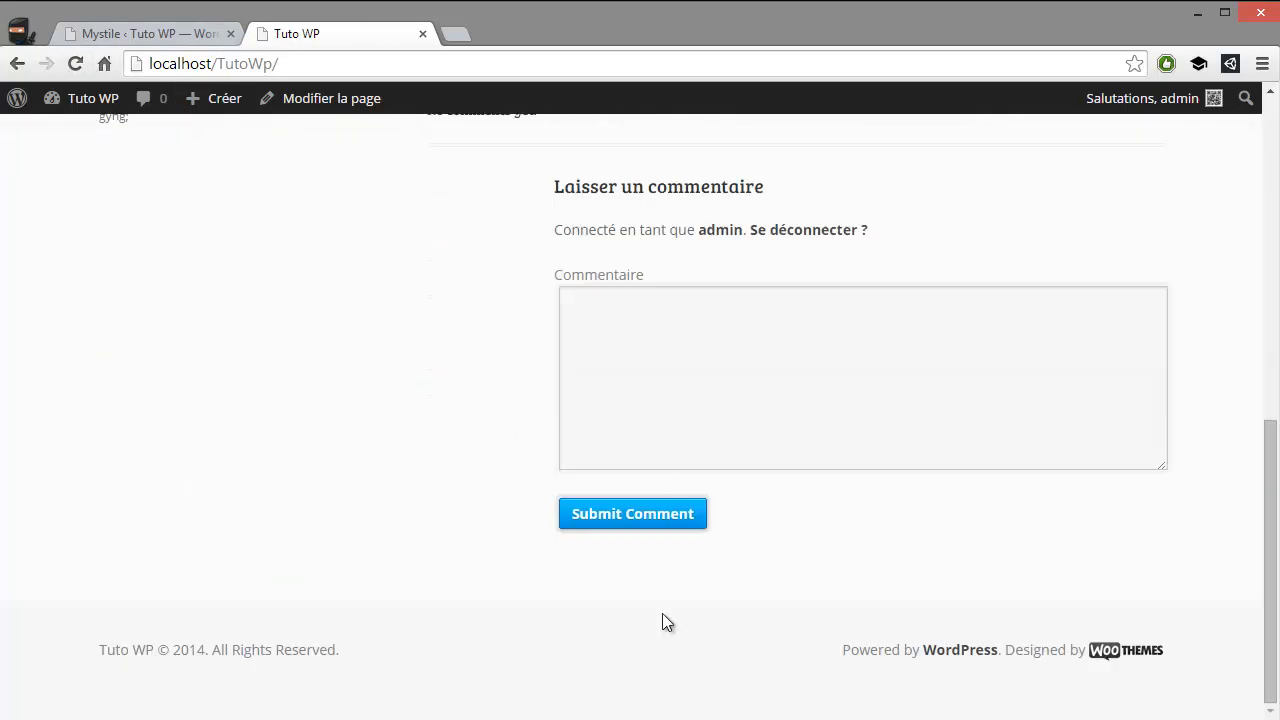
{"action": "left_click", "coordinate": [640, 386]}
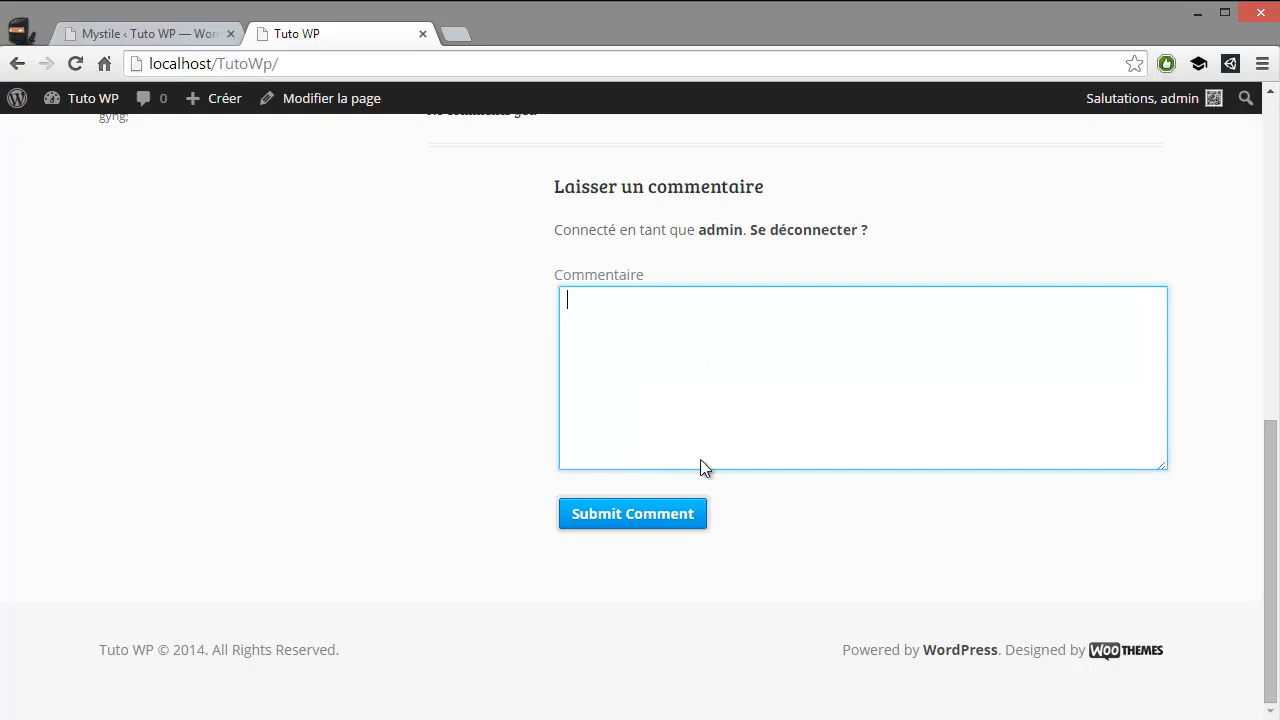
{"action": "scroll", "coordinate": [551, 221], "scroll_direction": "up", "scroll_amount": 4}
{"action": "scroll", "coordinate": [672, 405], "scroll_direction": "up", "scroll_amount": 3}
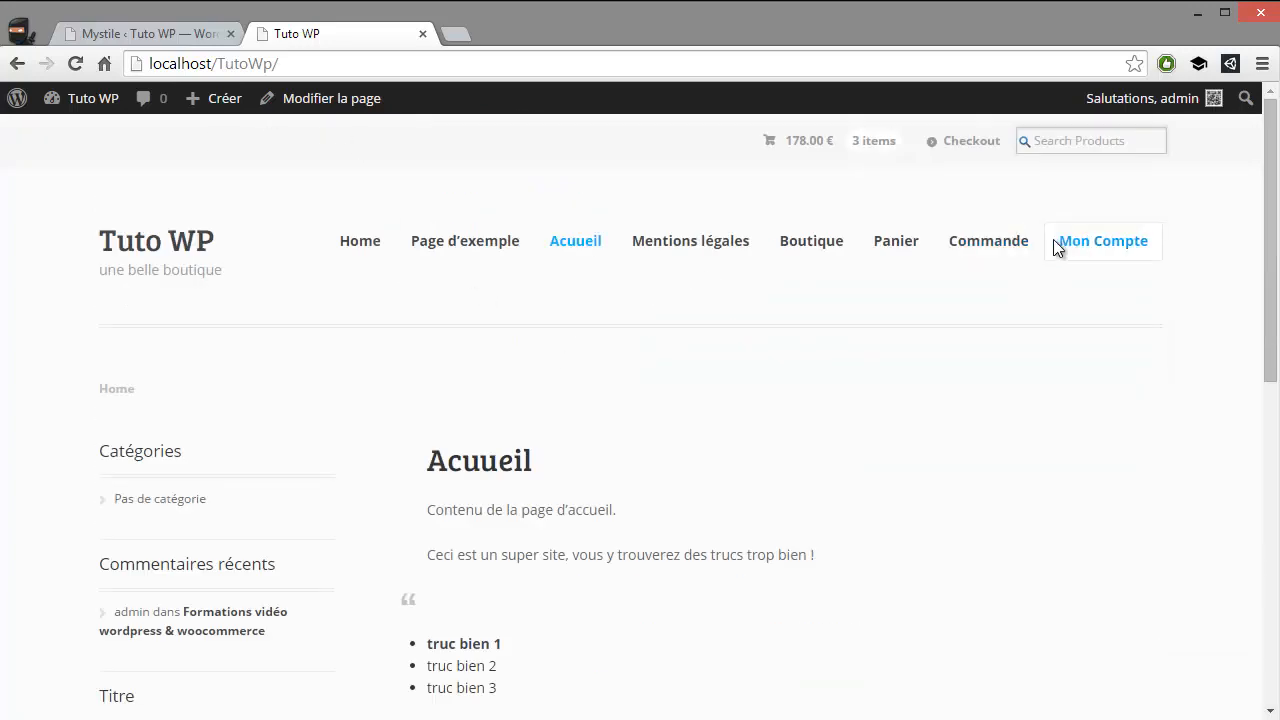
{"action": "scroll", "coordinate": [526, 375], "scroll_direction": "down", "scroll_amount": 5}
{"action": "scroll", "coordinate": [572, 400], "scroll_direction": "down", "scroll_amount": 2}
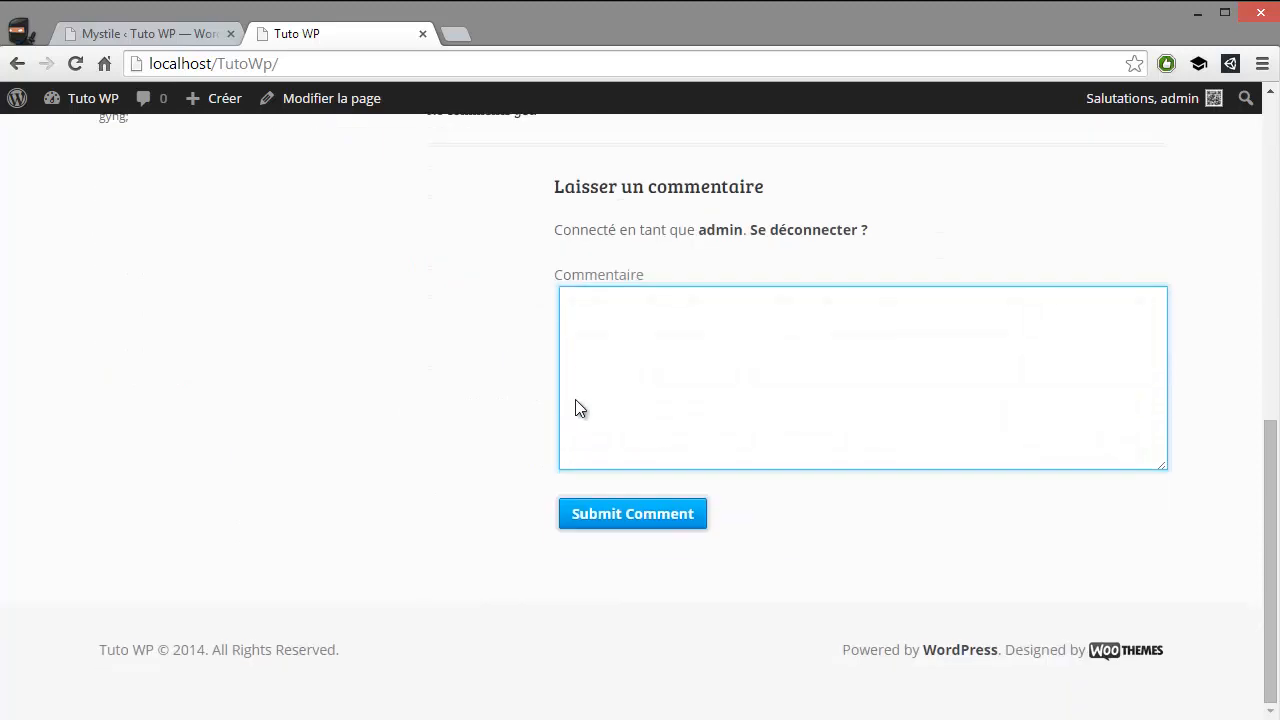
{"action": "scroll", "coordinate": [380, 530], "scroll_direction": "up", "scroll_amount": 8}
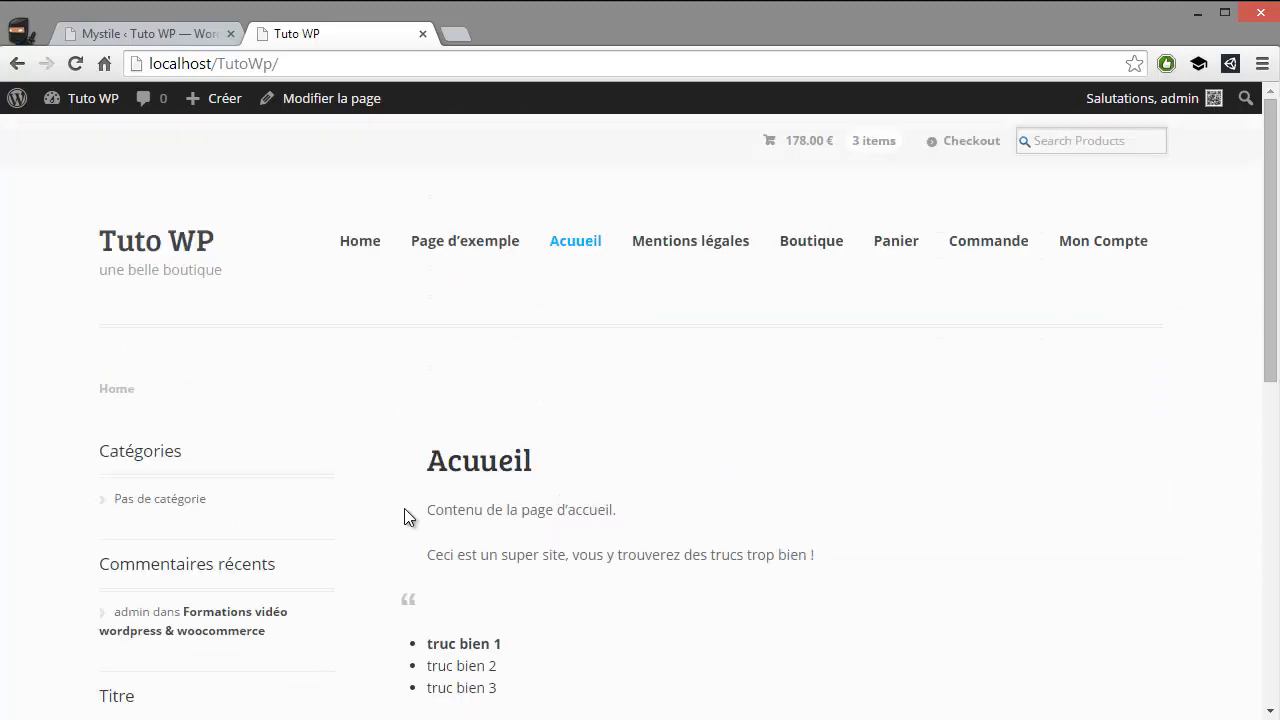
Return to the Mystile theme options, check the remaining Maps settings and save all changes
{"action": "left_click", "coordinate": [146, 32]}
{"action": "scroll", "coordinate": [430, 455], "scroll_direction": "down", "scroll_amount": 4}
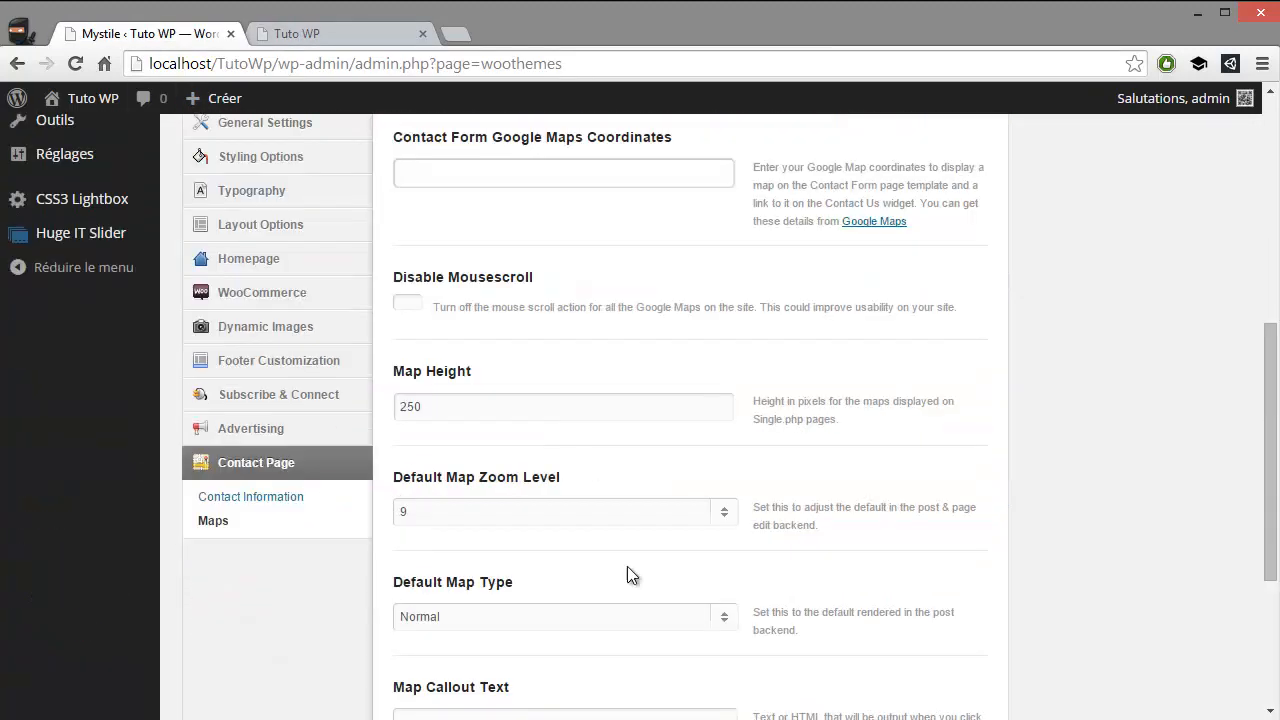
{"action": "scroll", "coordinate": [624, 565], "scroll_direction": "down", "scroll_amount": 3}
{"action": "scroll", "coordinate": [398, 465], "scroll_direction": "up", "scroll_amount": 1}
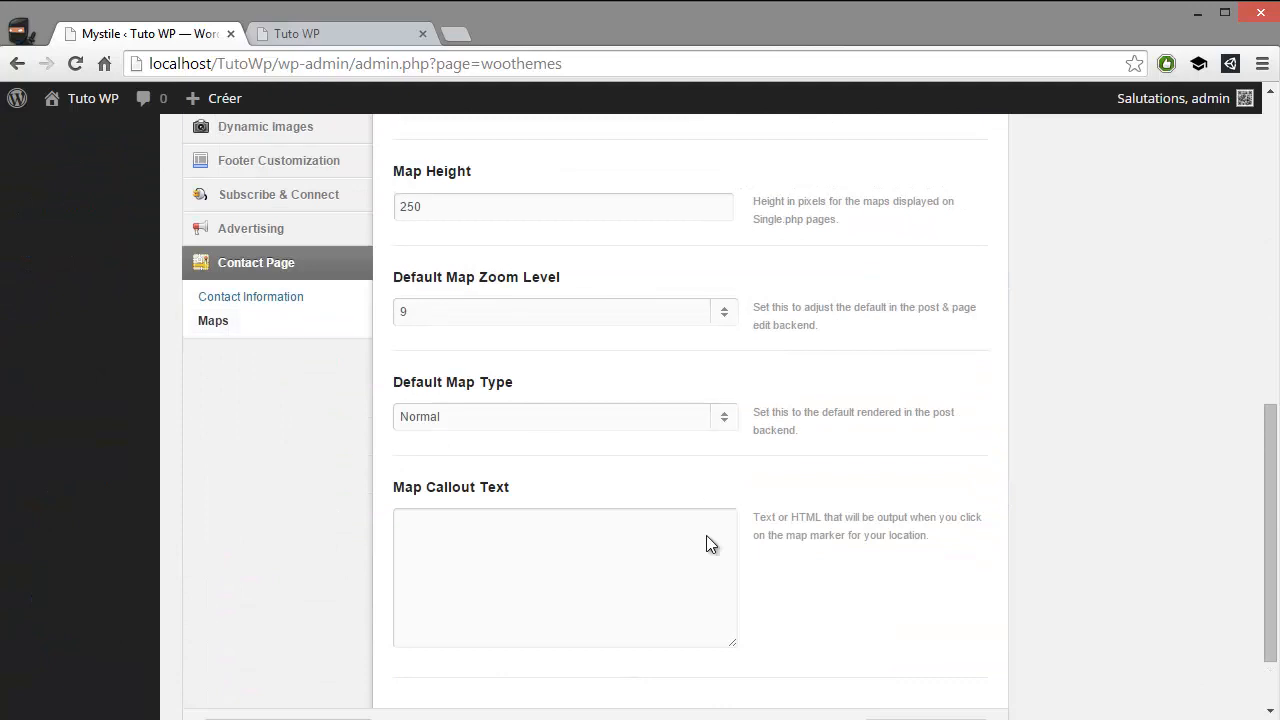
{"action": "scroll", "coordinate": [708, 543], "scroll_direction": "down", "scroll_amount": 1}
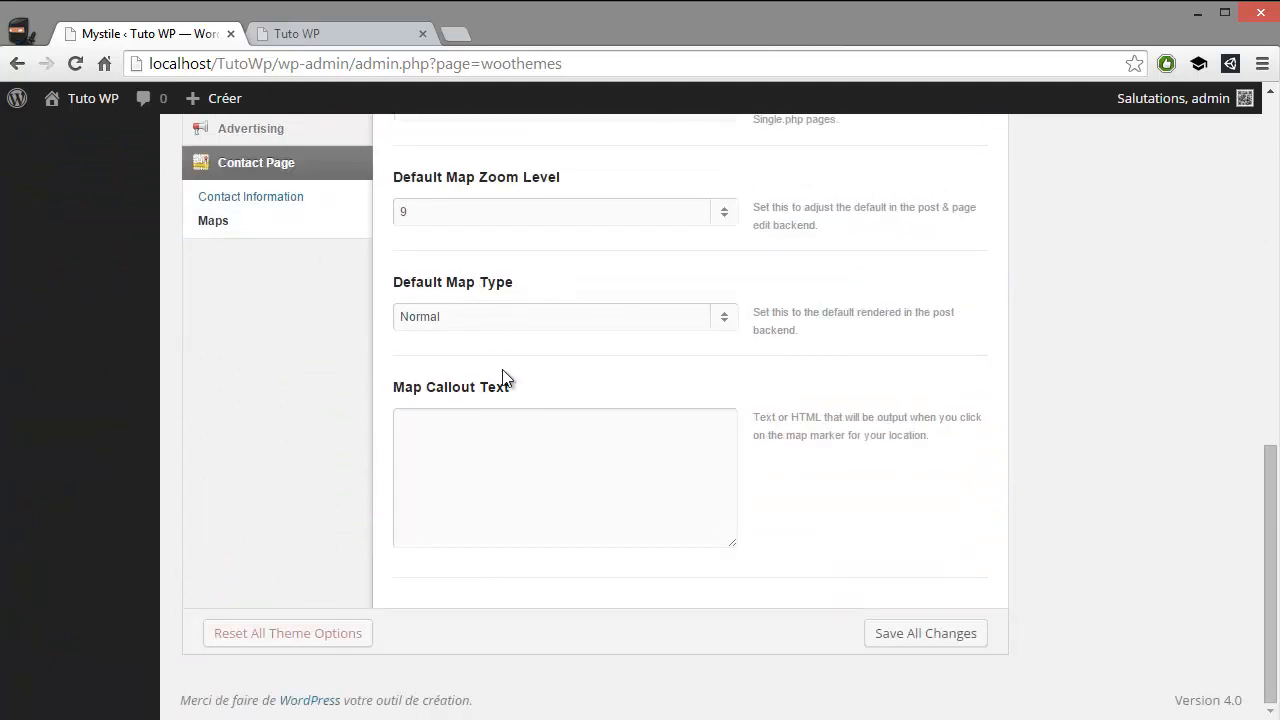
{"action": "left_click", "coordinate": [882, 632]}
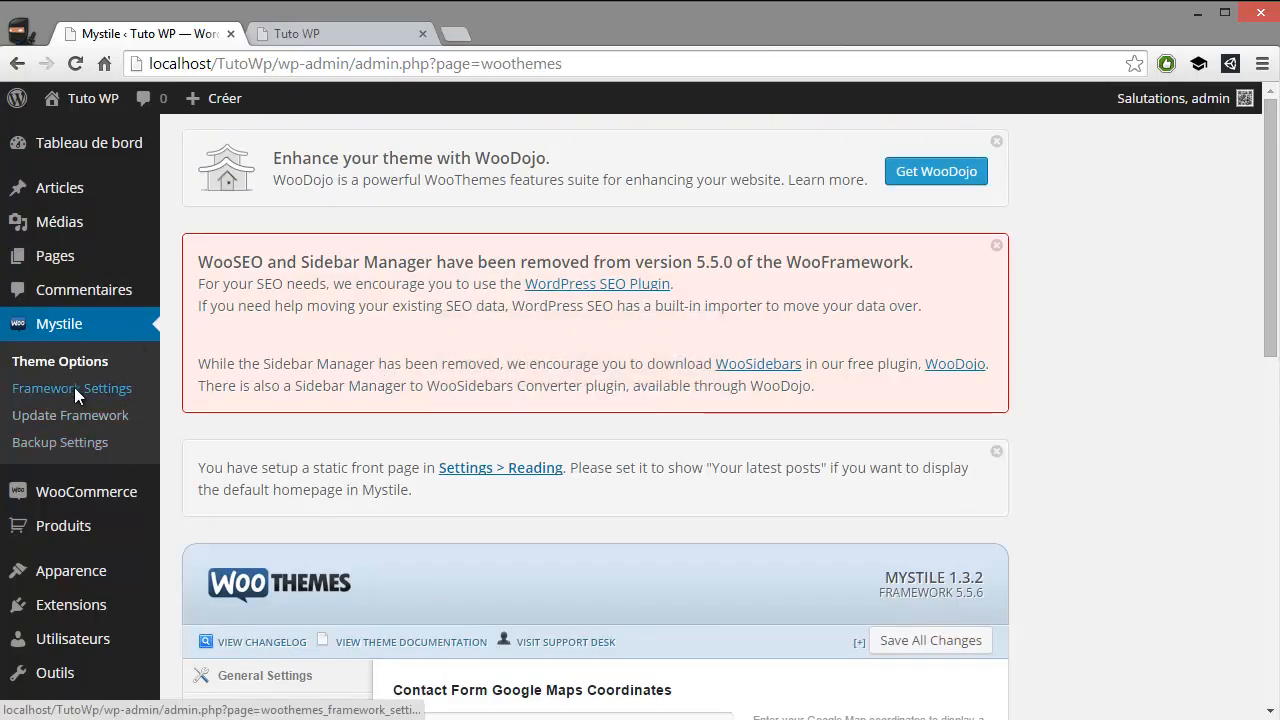
Open the WooCommerce orders section of the WordPress admin
{"action": "scroll", "coordinate": [69, 389], "scroll_direction": "down", "scroll_amount": 3}
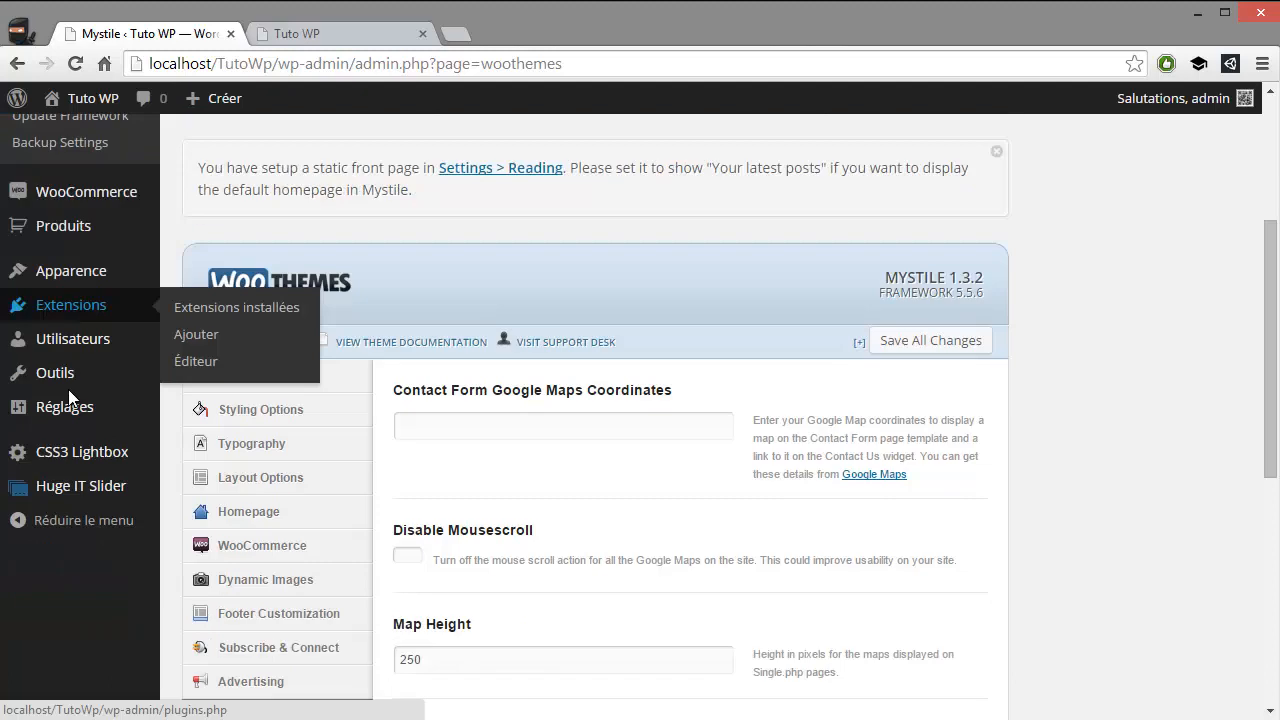
{"action": "scroll", "coordinate": [71, 386], "scroll_direction": "up", "scroll_amount": 1}
{"action": "scroll", "coordinate": [71, 386], "scroll_direction": "up", "scroll_amount": 1}
{"action": "scroll", "coordinate": [99, 378], "scroll_direction": "down", "scroll_amount": 1}
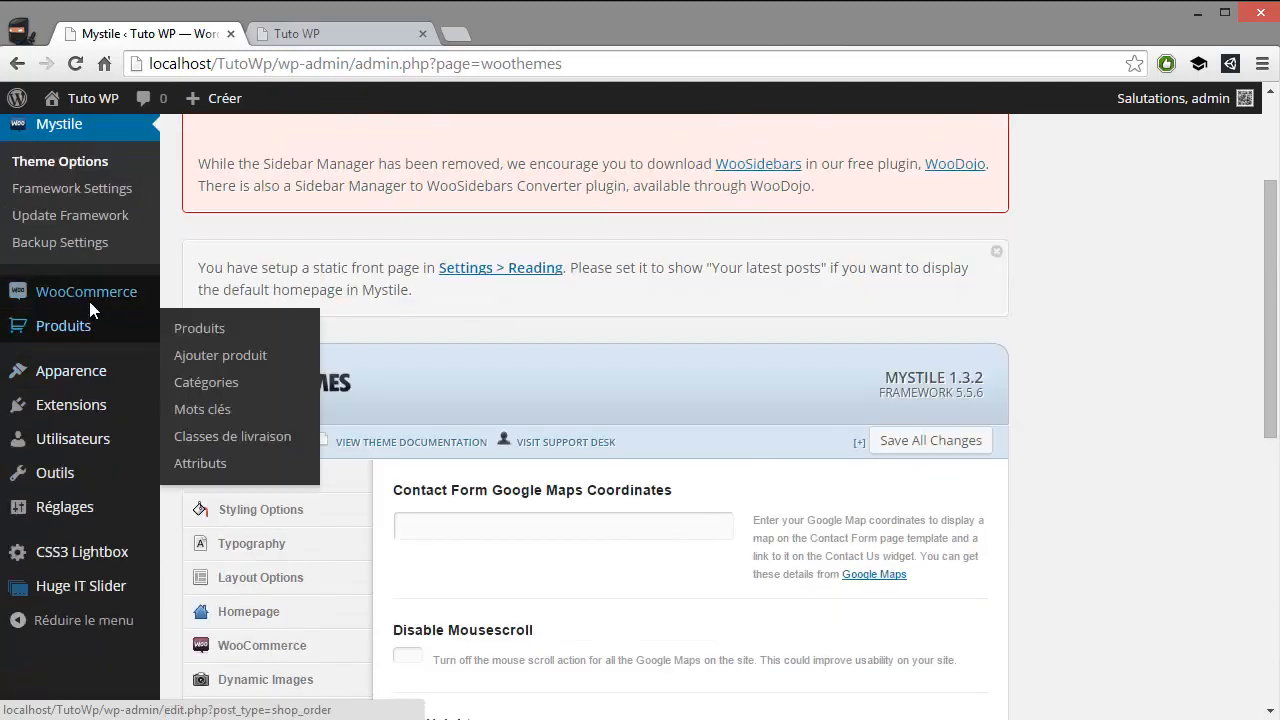
{"action": "left_click", "coordinate": [90, 300]}
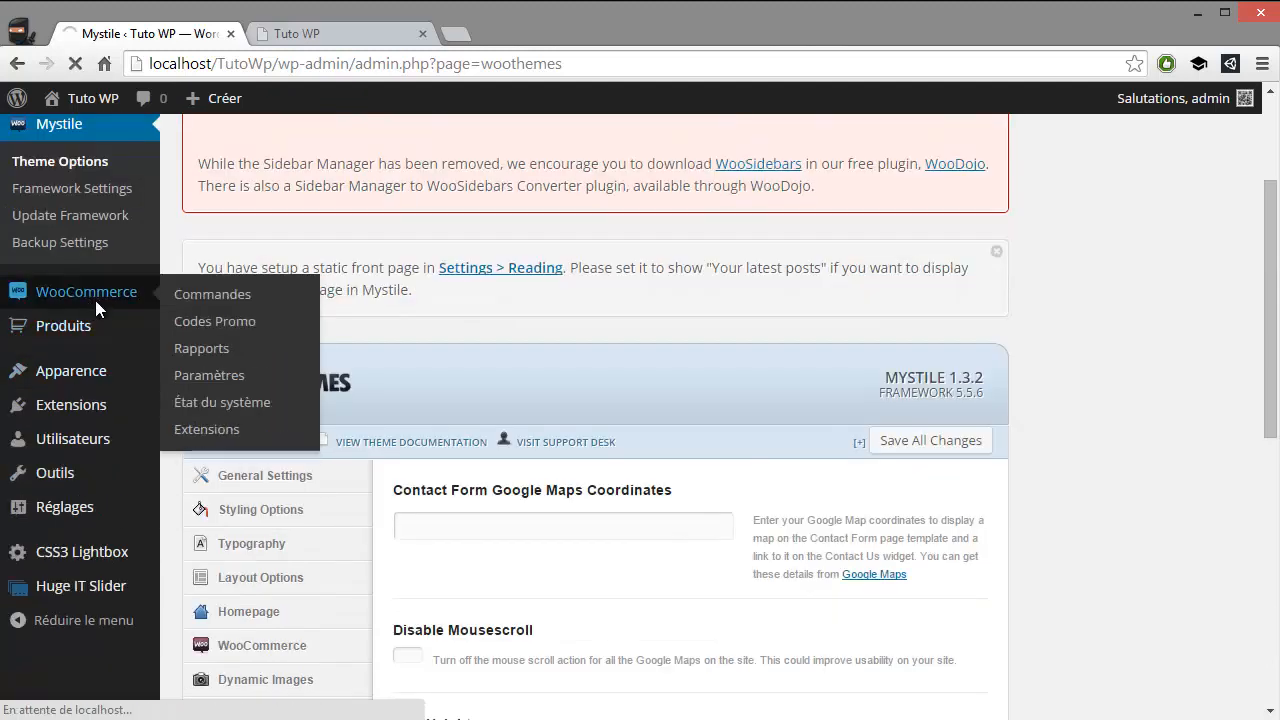